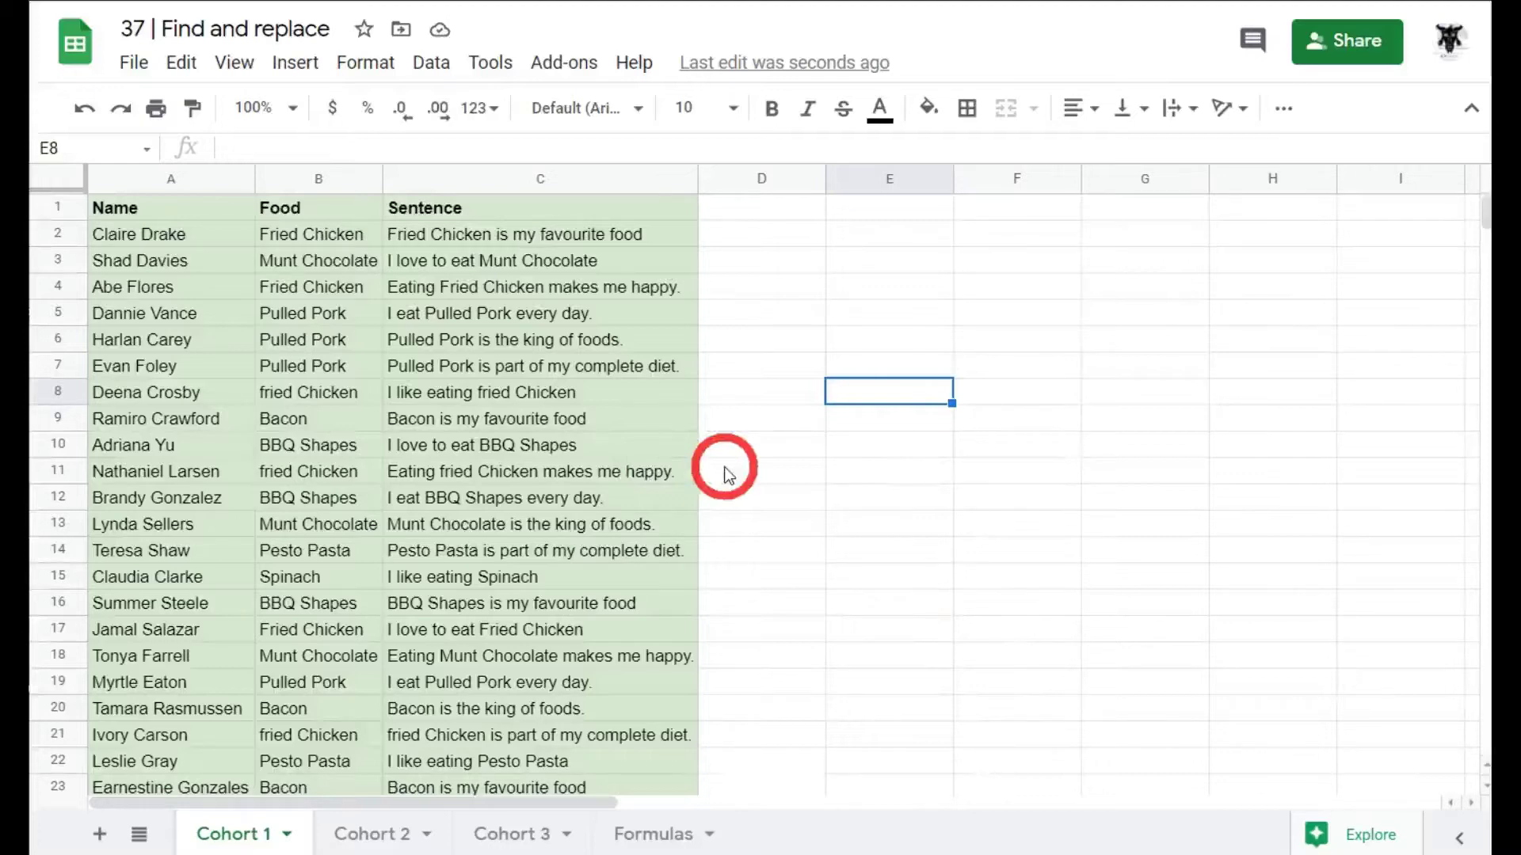
# Search the Cohort 1 sheet for "Bacon" and look over the highlighted matches.
pyautogui.click(757, 287)
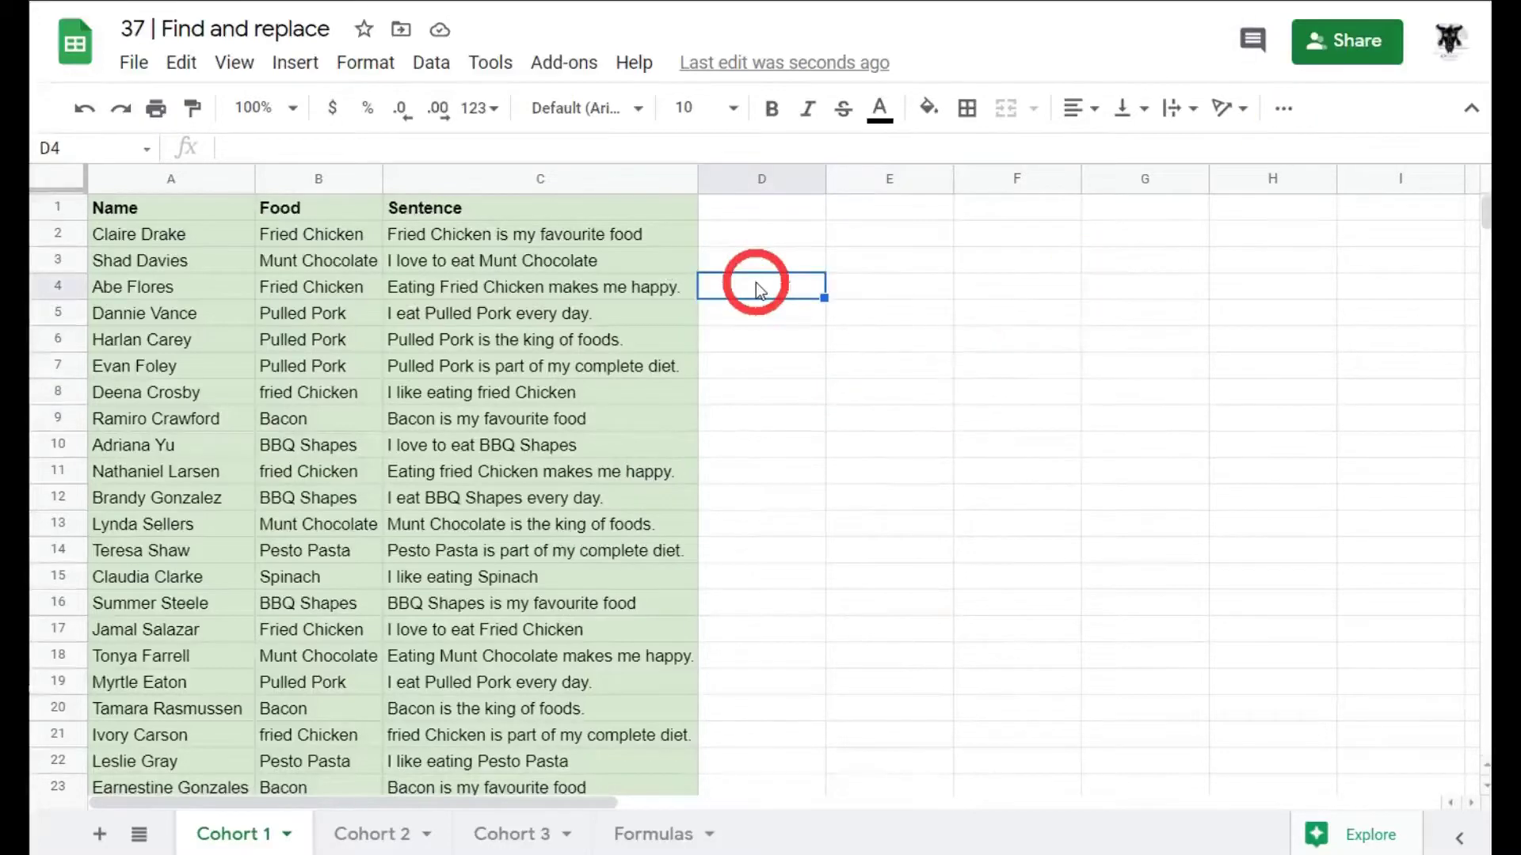
pyautogui.hotkey('ctrl', 'f')
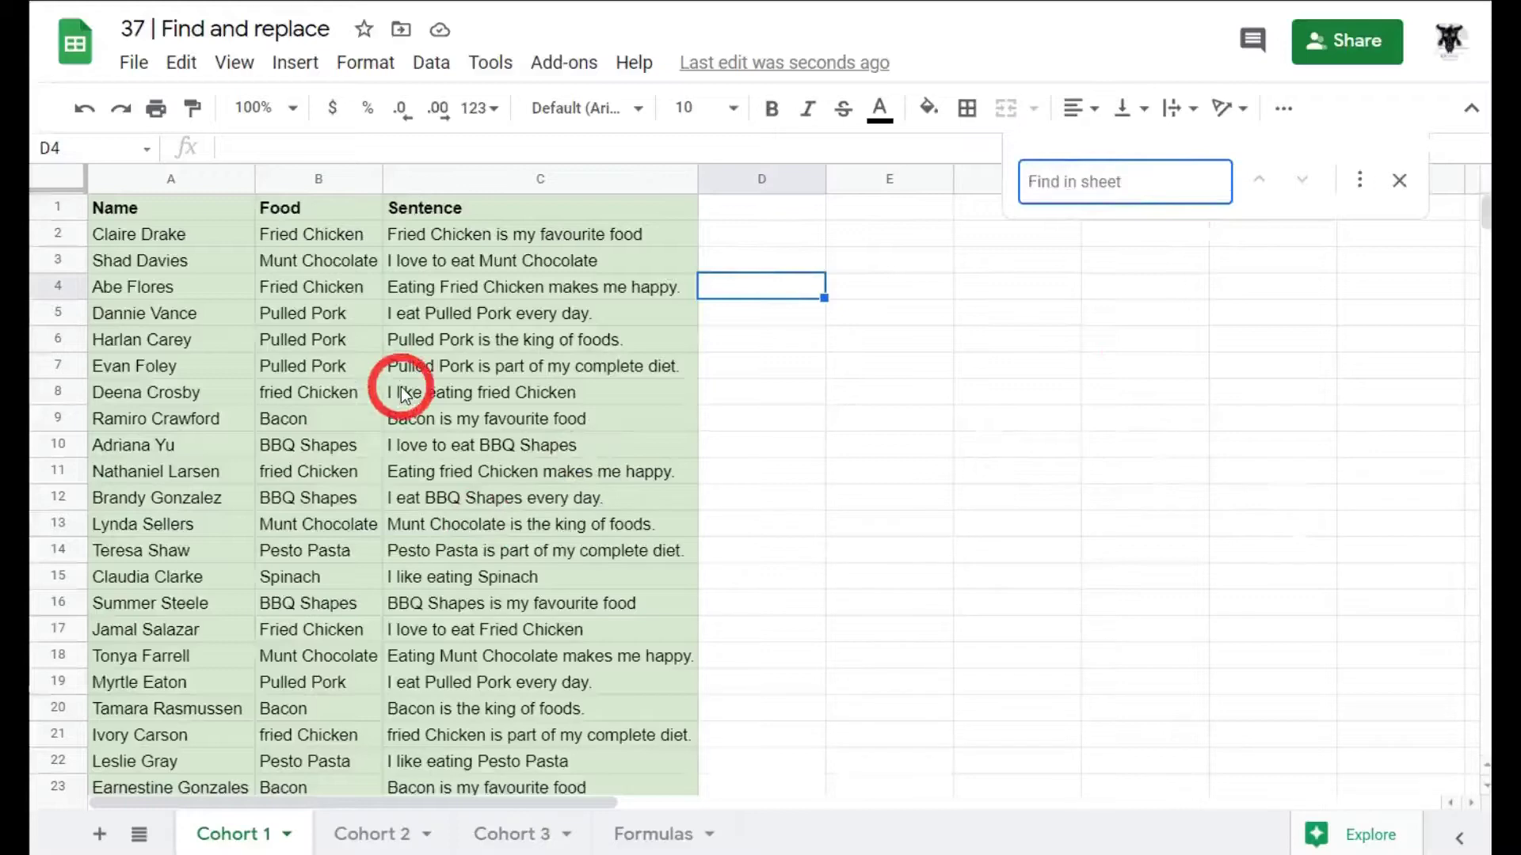
pyautogui.write('Bacon')
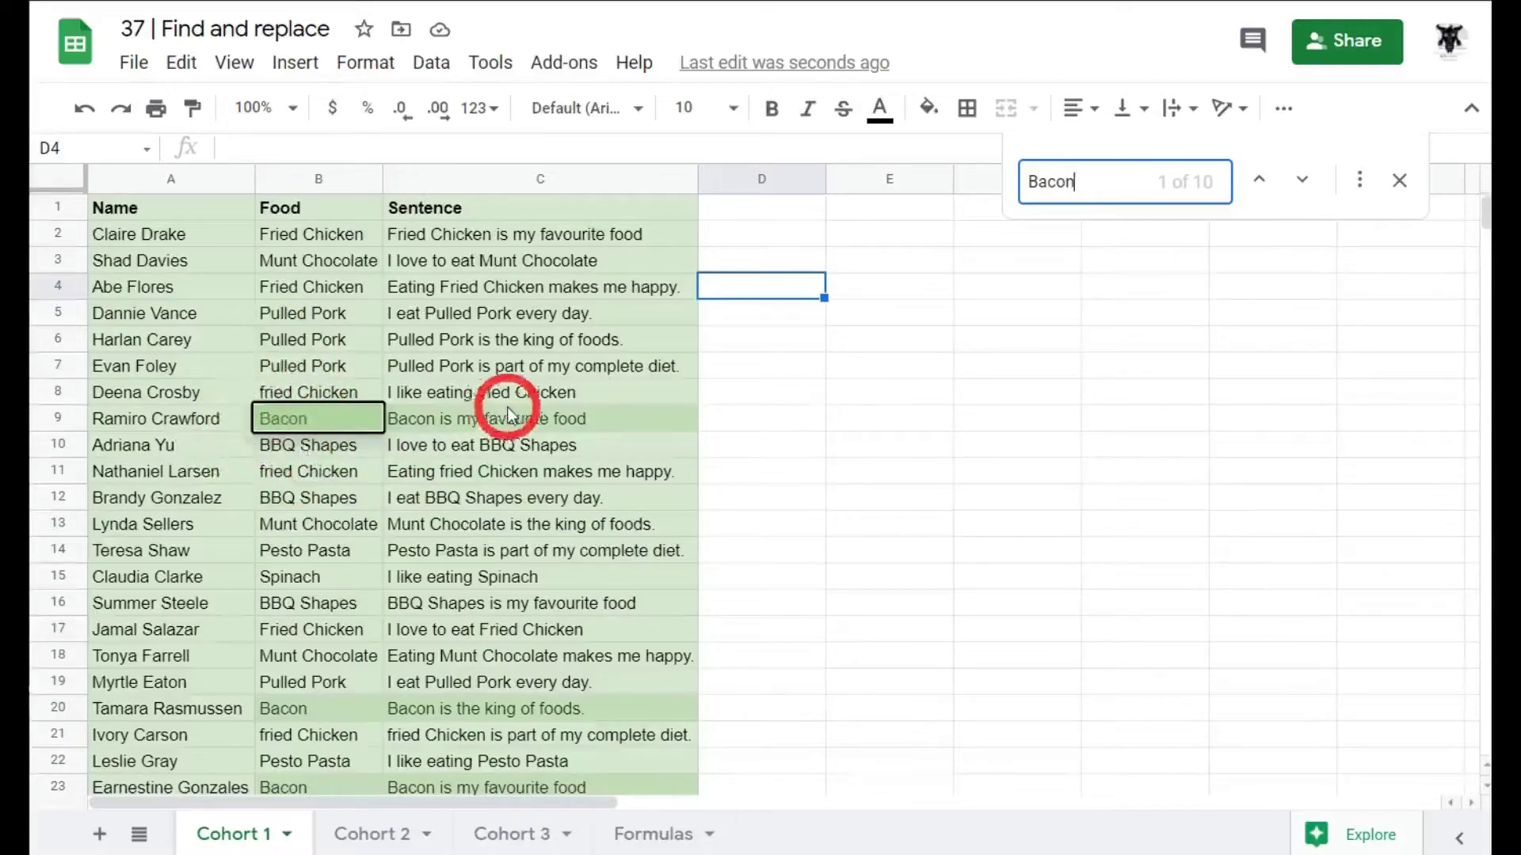
pyautogui.scroll(-8, 583, 515)
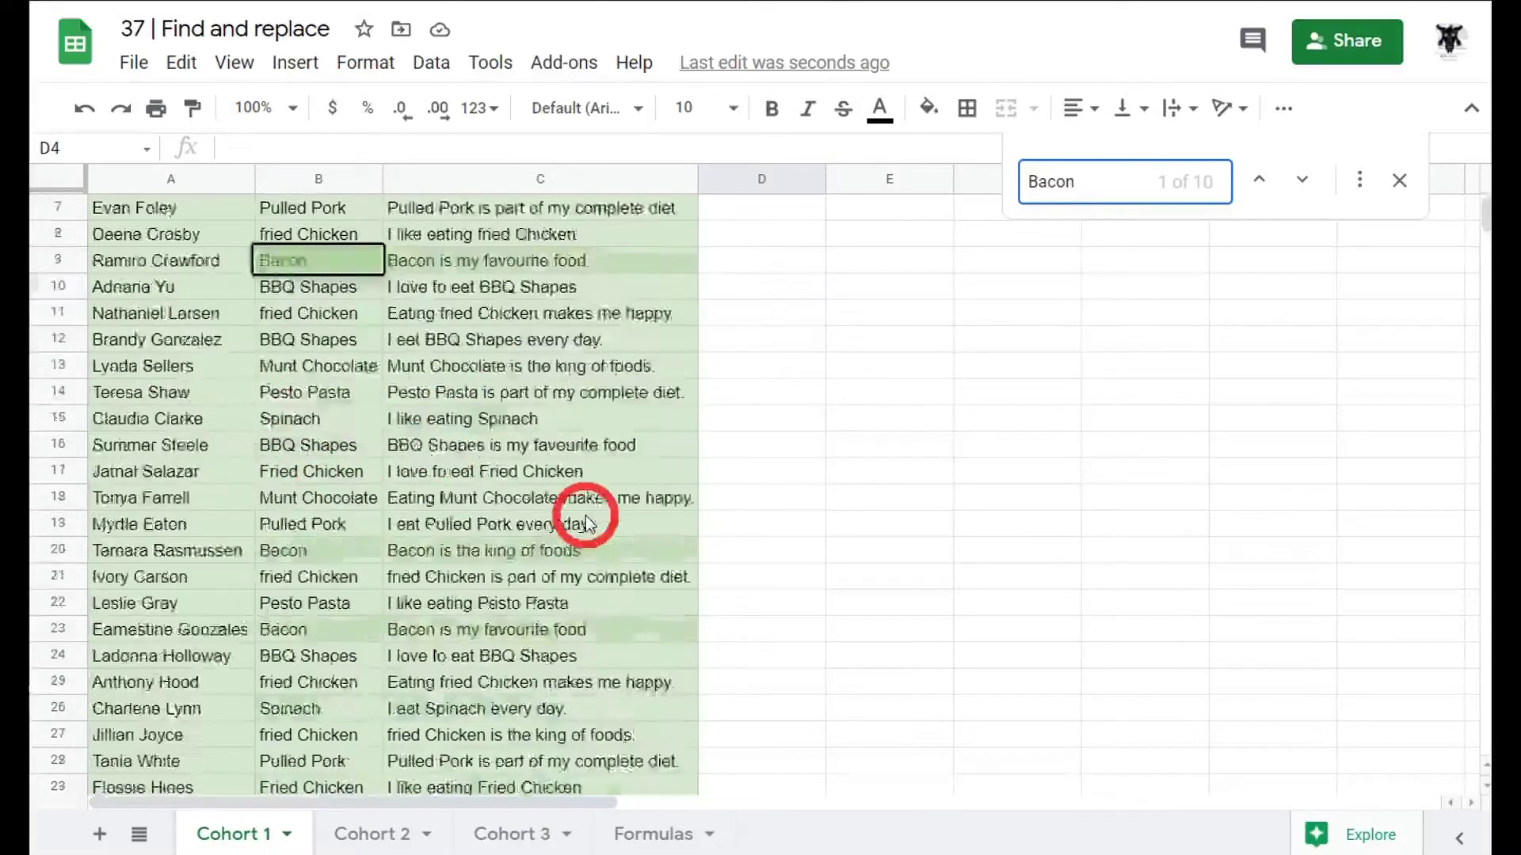
pyautogui.scroll(8, 584, 516)
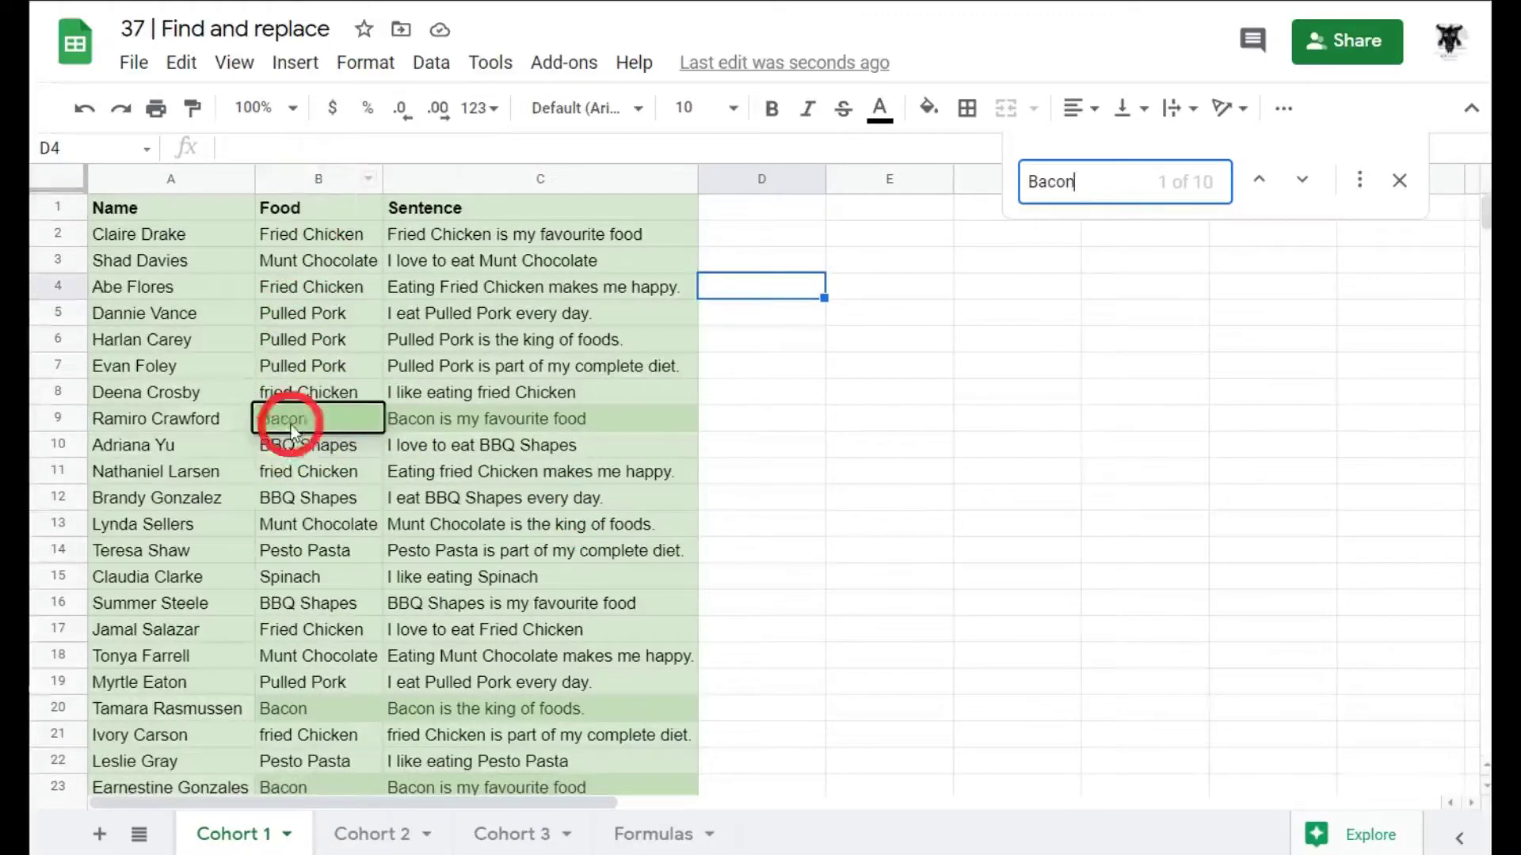
# Go to the next Bacon match and examine the remaining highlighted rows down to the end of the Cohort 1 data.
pyautogui.click(1303, 181)
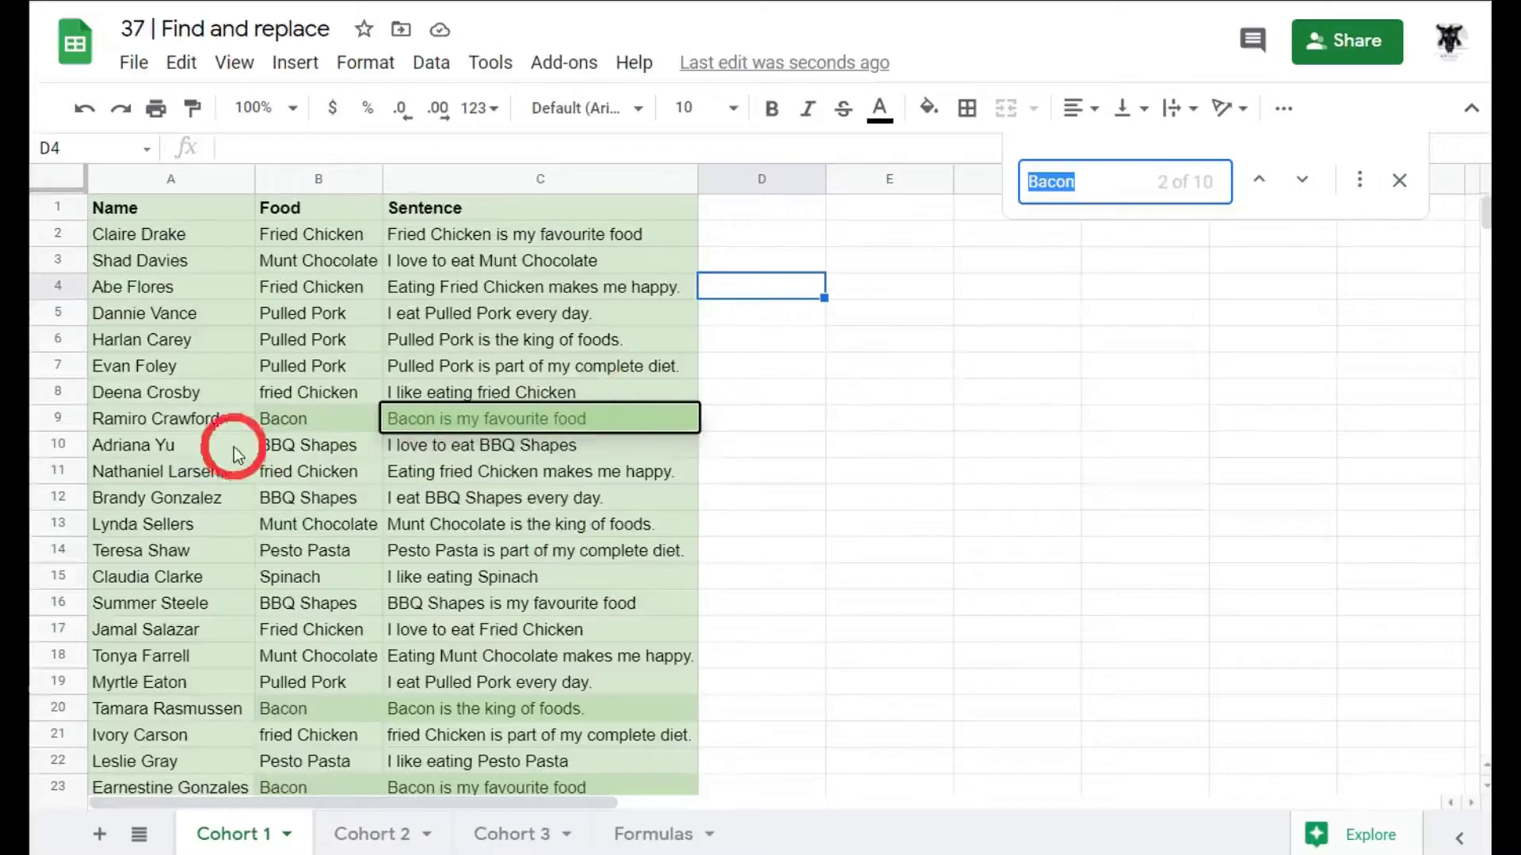
pyautogui.scroll(-2, 229, 440)
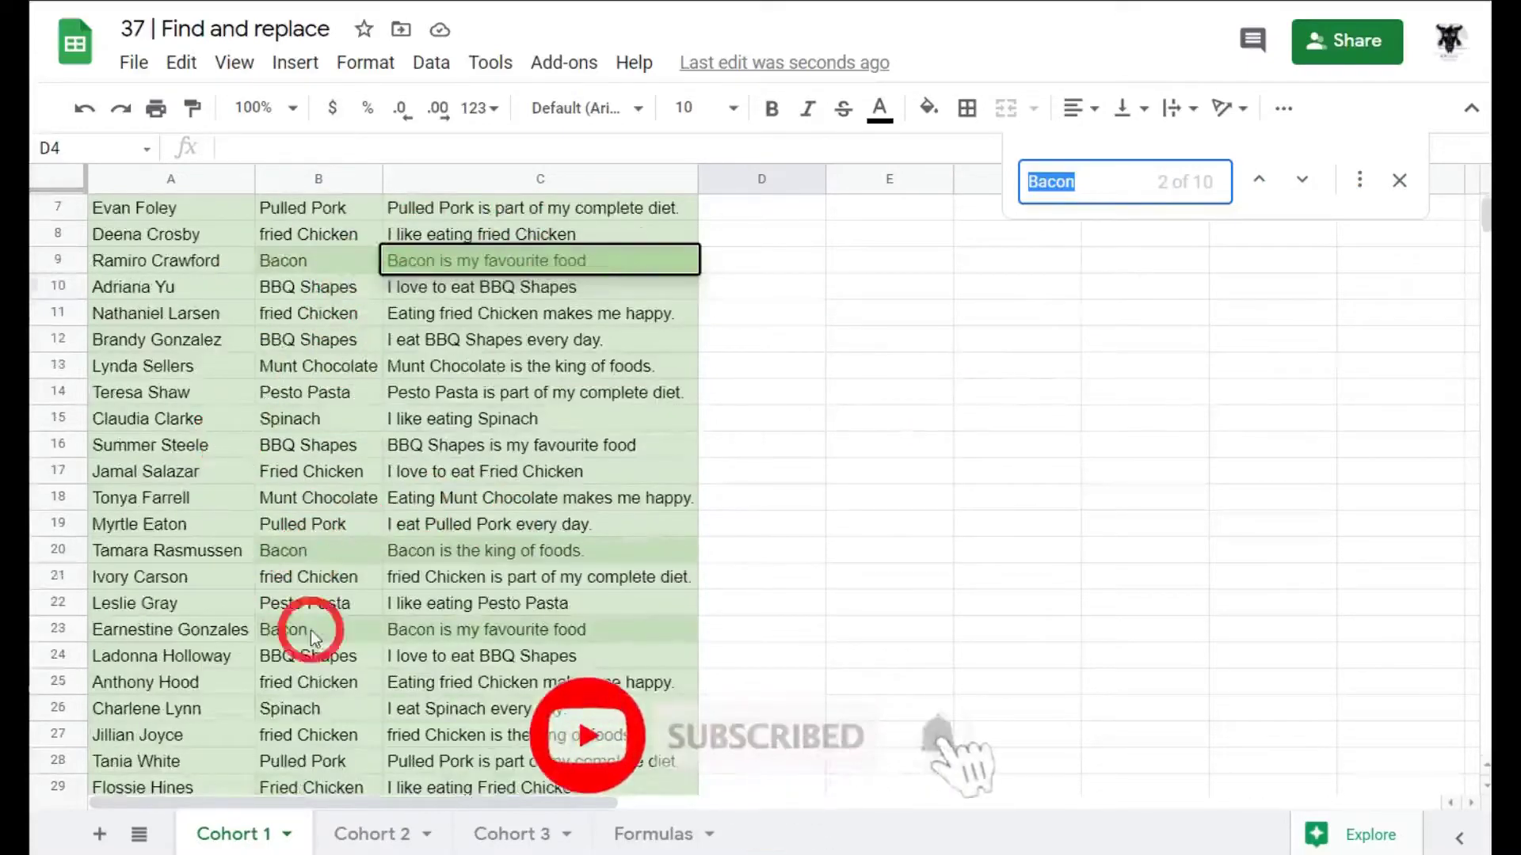
pyautogui.scroll(-4, 626, 444)
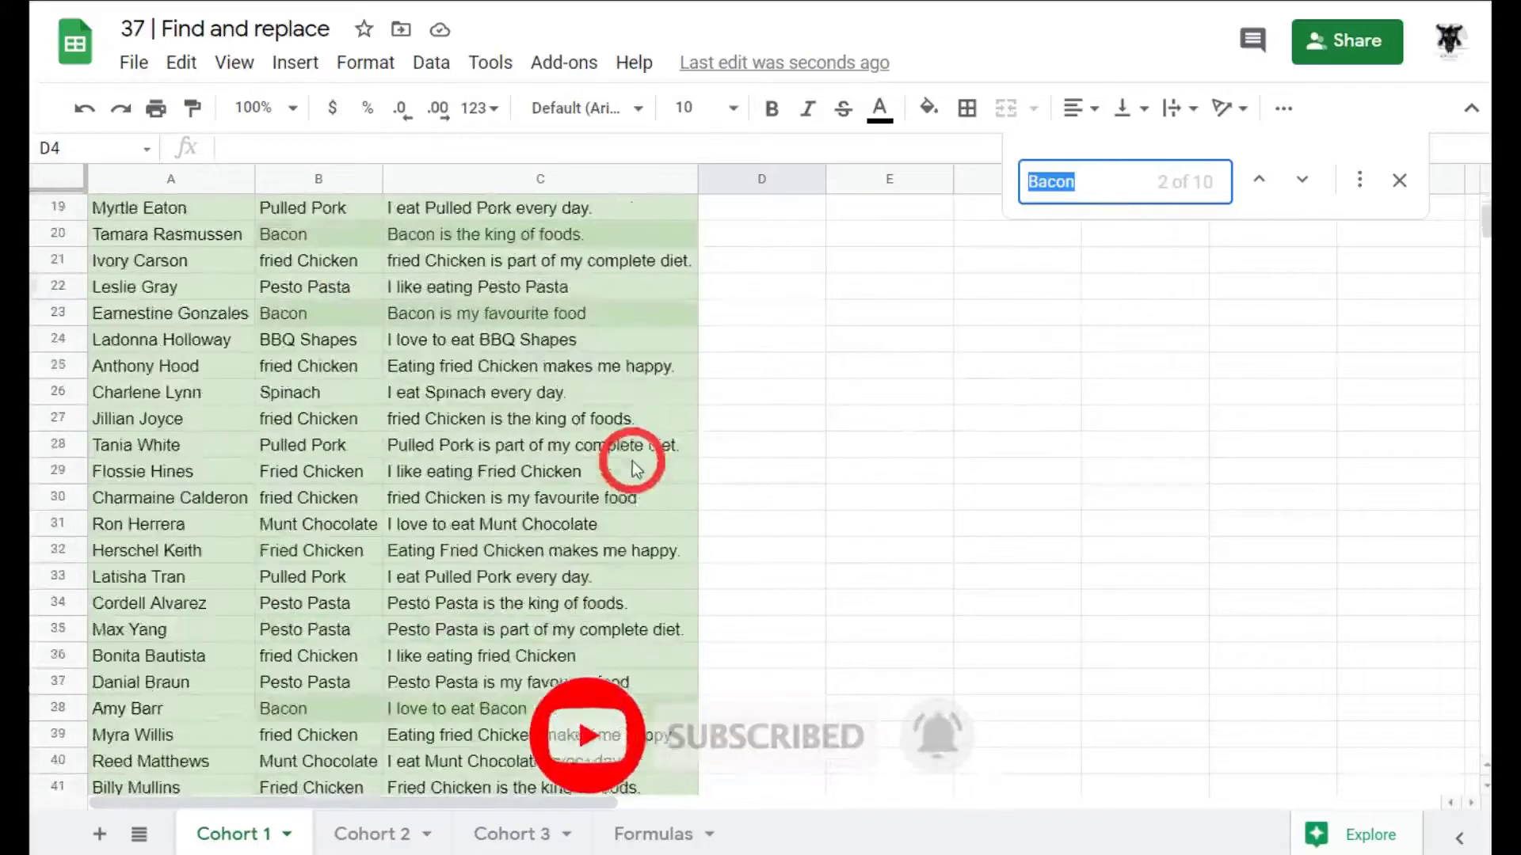
pyautogui.scroll(-6, 614, 495)
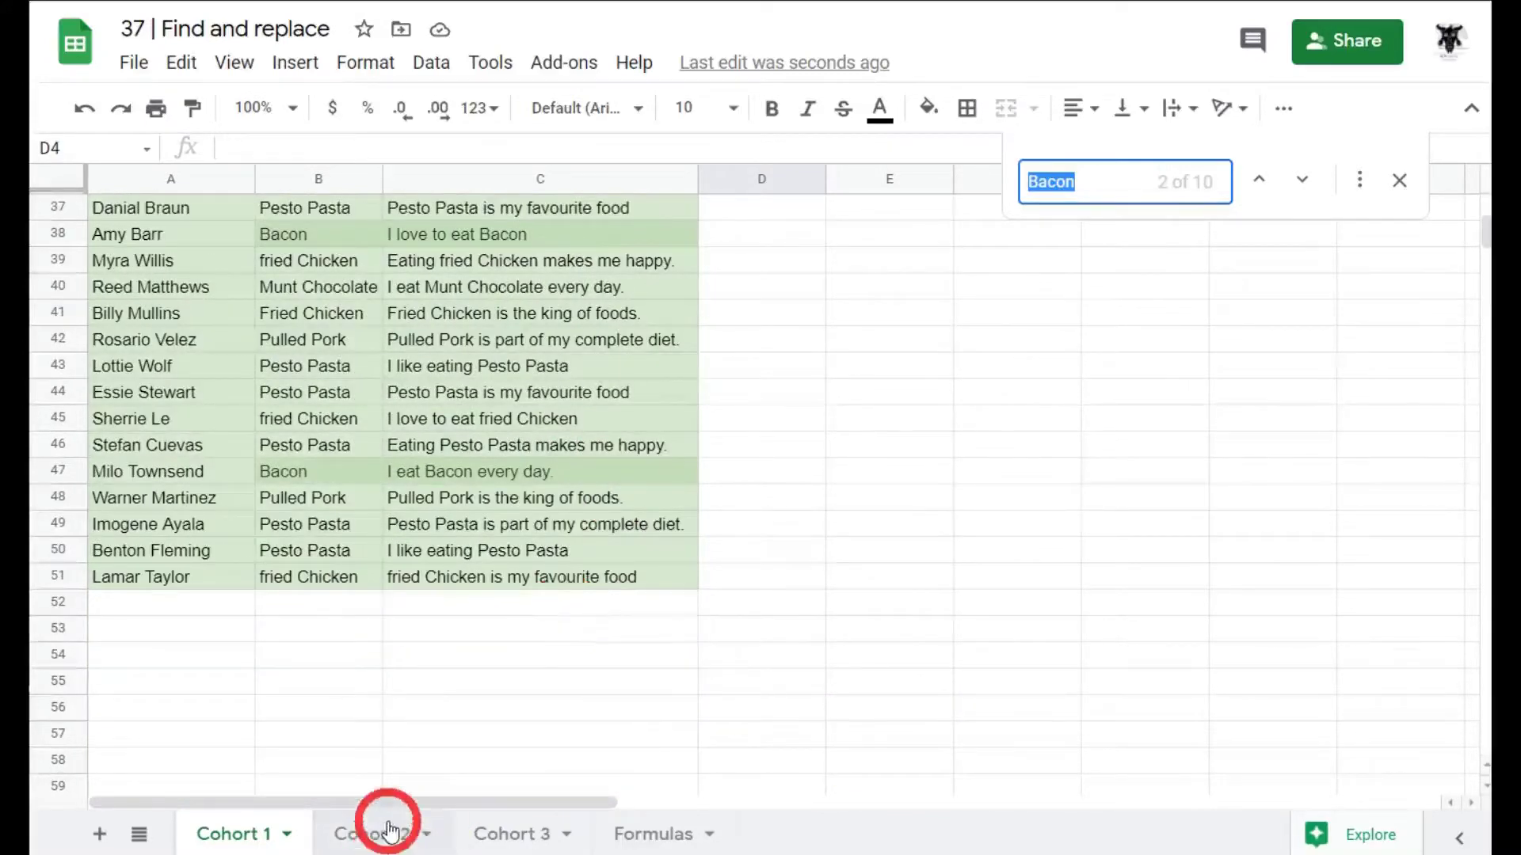
pyautogui.scroll(10, 879, 444)
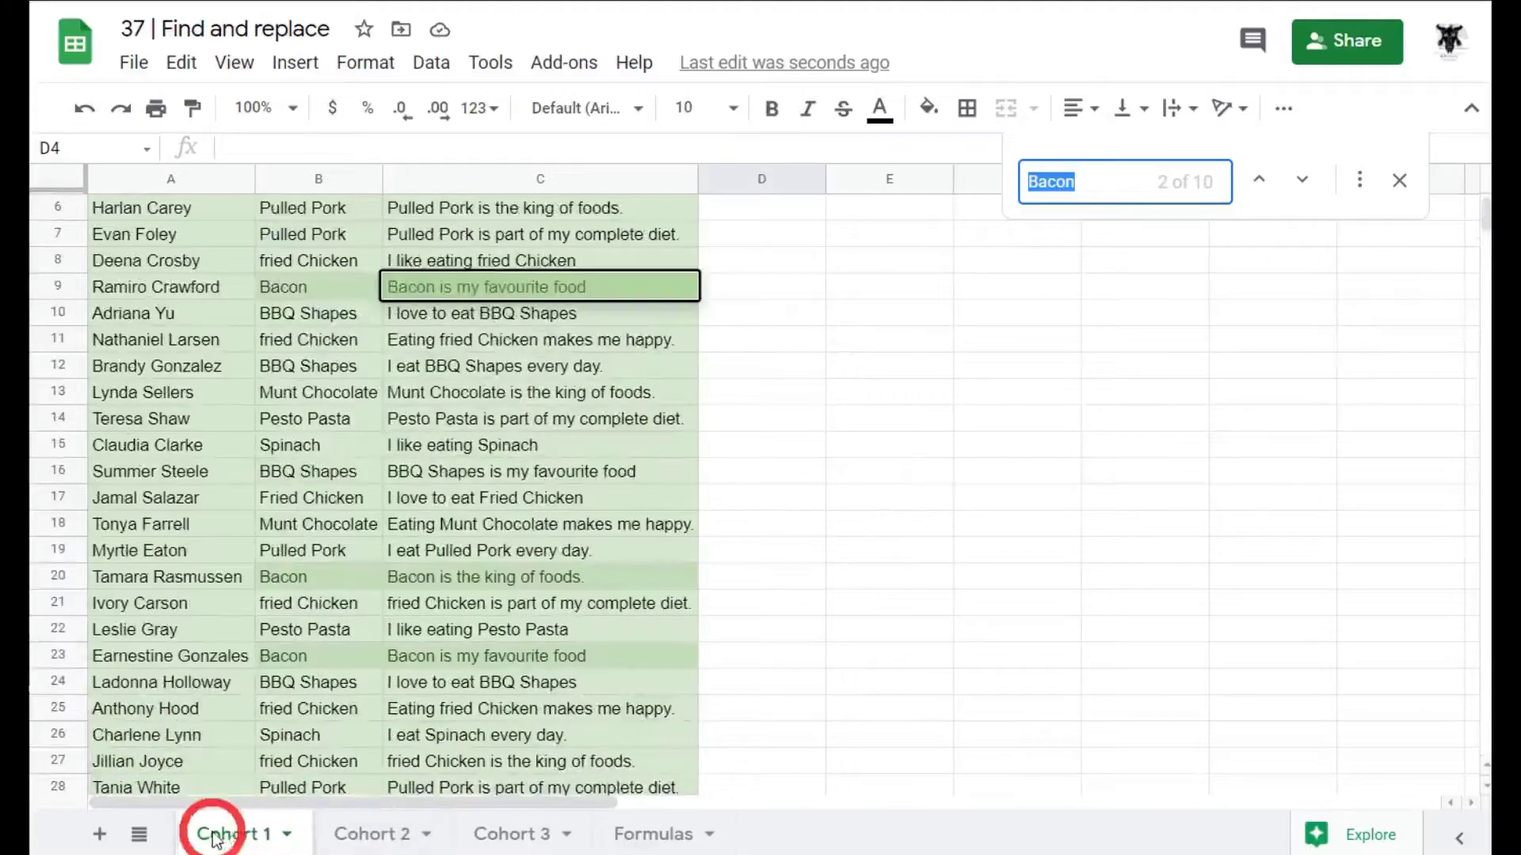
# Open the Cohort 2 sheet and examine its highlighted Bacon matches.
pyautogui.click(378, 835)
pyautogui.scroll(5, 1164, 401)
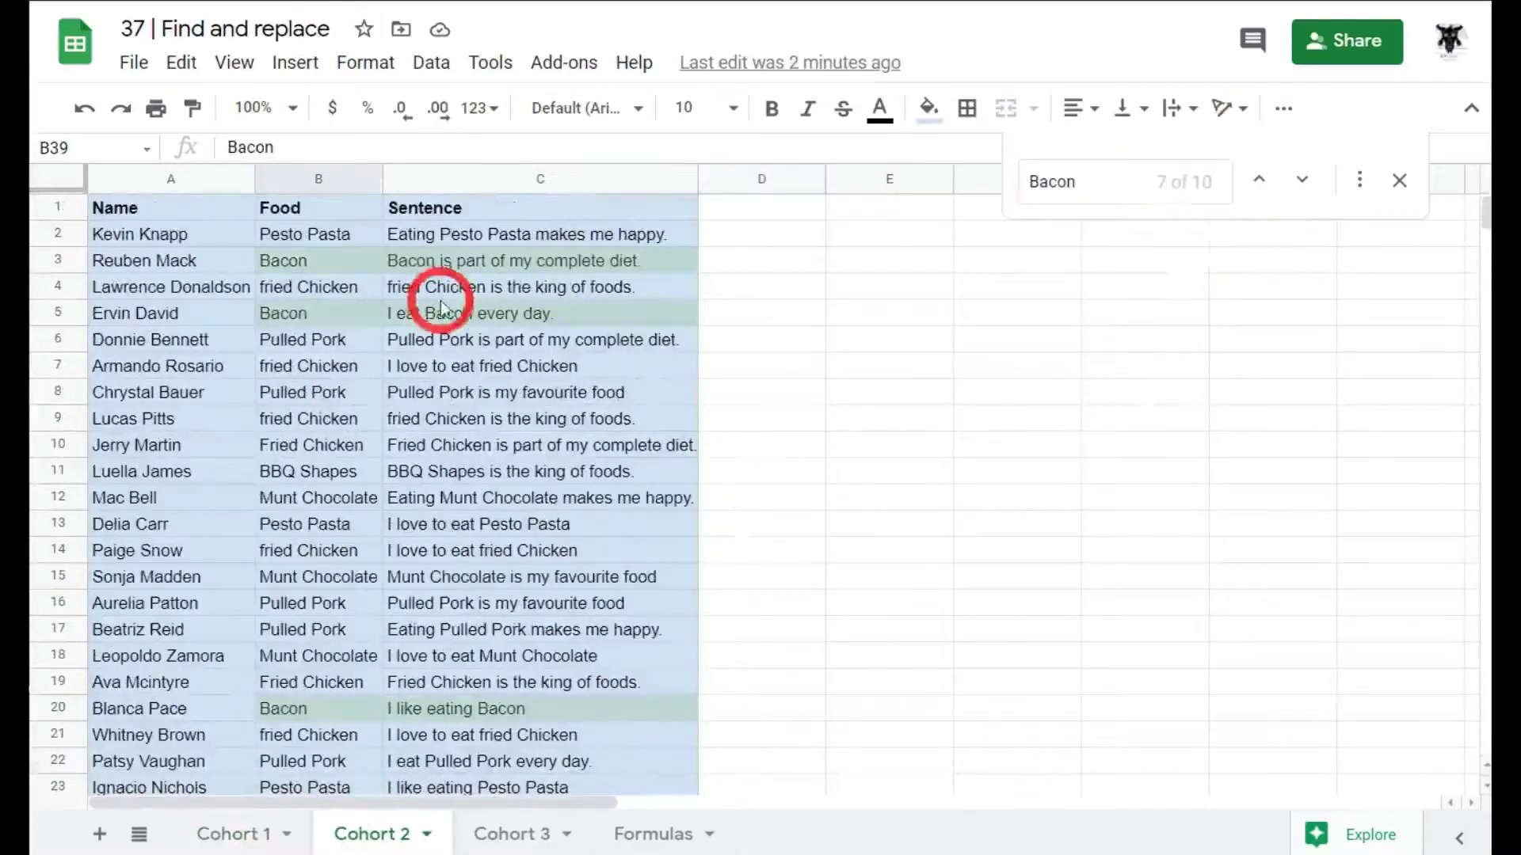
pyautogui.scroll(-2, 590, 269)
pyautogui.scroll(-4, 1086, 237)
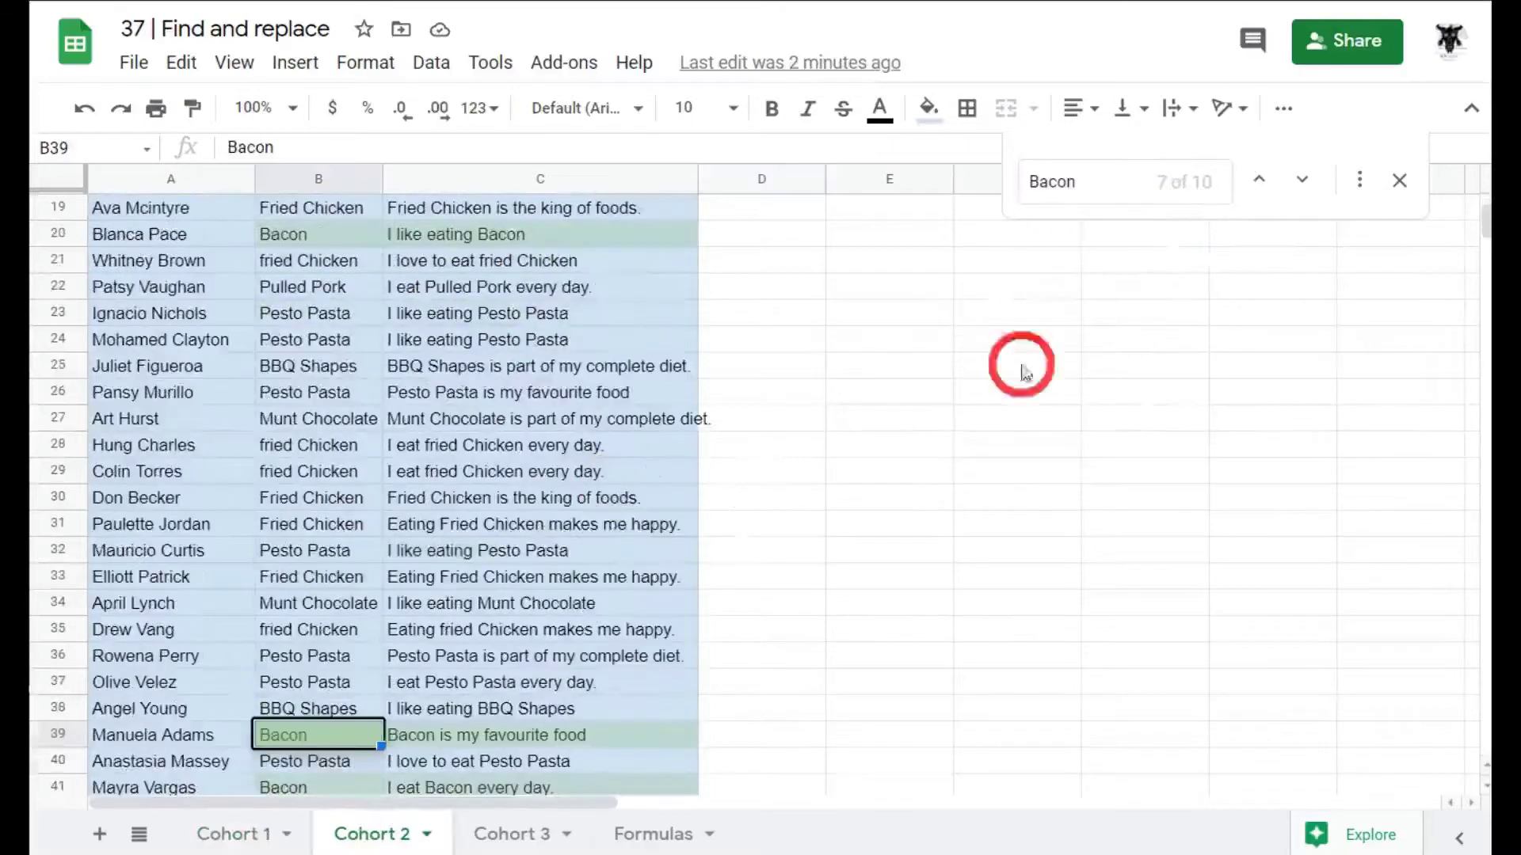
# Step backward through the Bacon matches on Cohort 2 to the first one in cell B3.
pyautogui.click(1258, 190)
pyautogui.click(1259, 190)
pyautogui.click(1259, 190)
pyautogui.click(1258, 190)
pyautogui.click(1259, 190)
pyautogui.click(1259, 190)
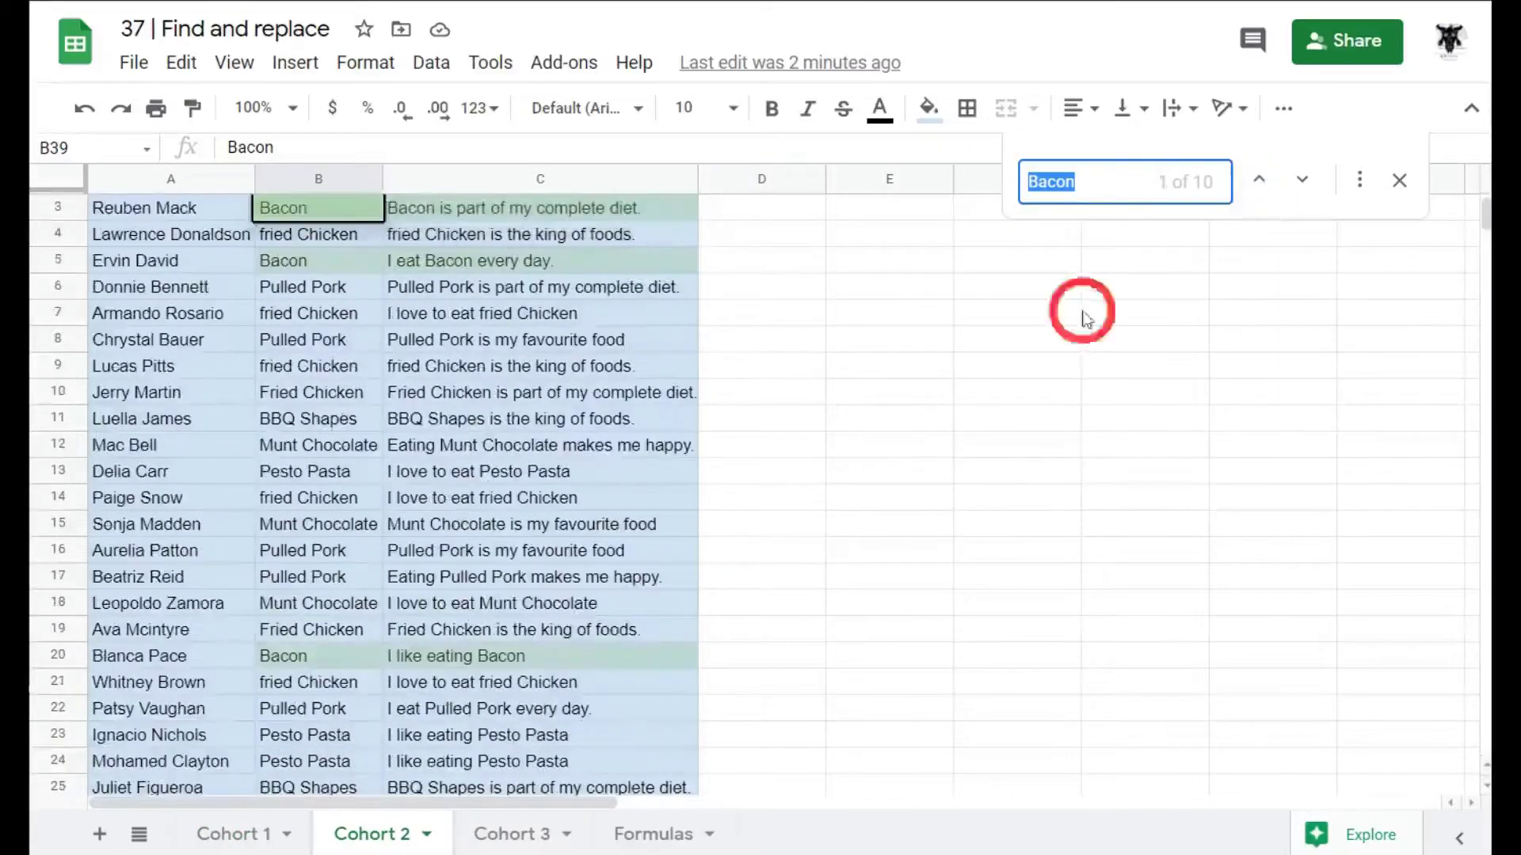
pyautogui.scroll(1, 583, 507)
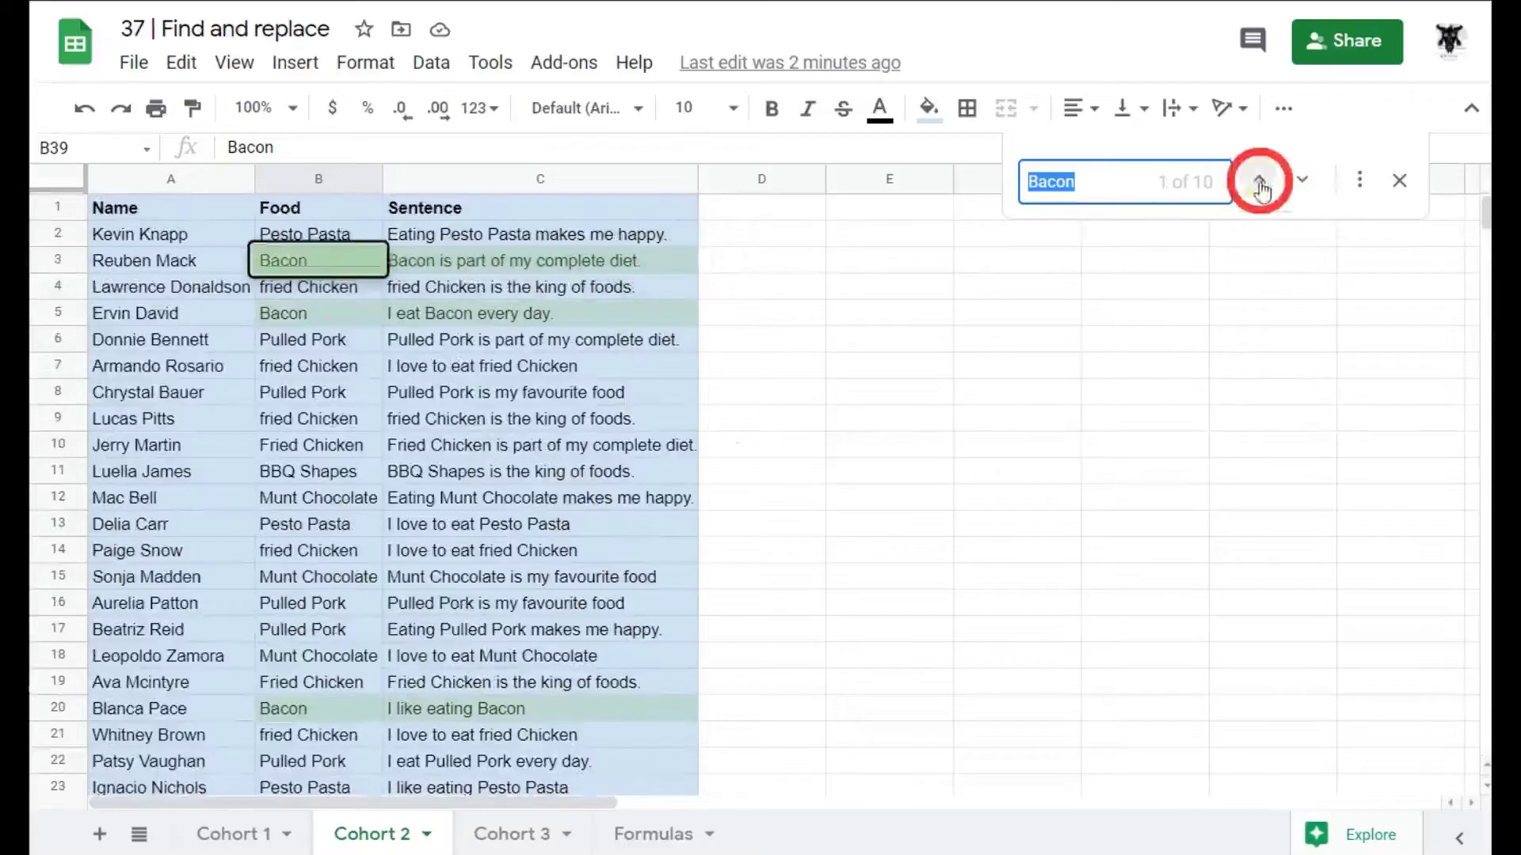
# Step forward through the Cohort 2 Bacon matches to cell B20.
pyautogui.click(1311, 183)
pyautogui.click(1303, 183)
pyautogui.click(1303, 182)
pyautogui.click(1303, 182)
pyautogui.scroll(-4, 923, 506)
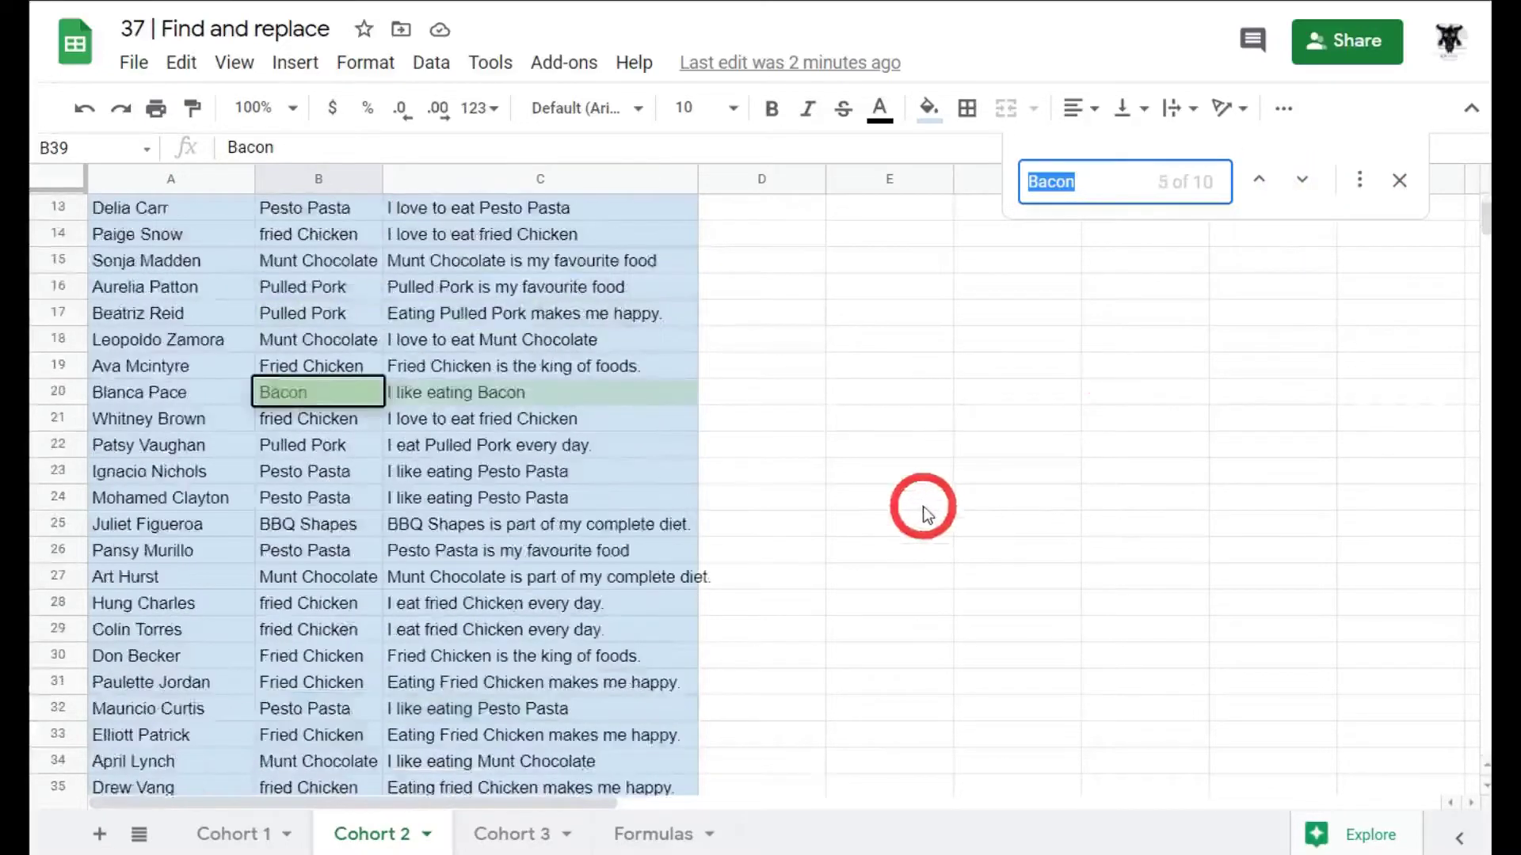
pyautogui.scroll(4, 924, 507)
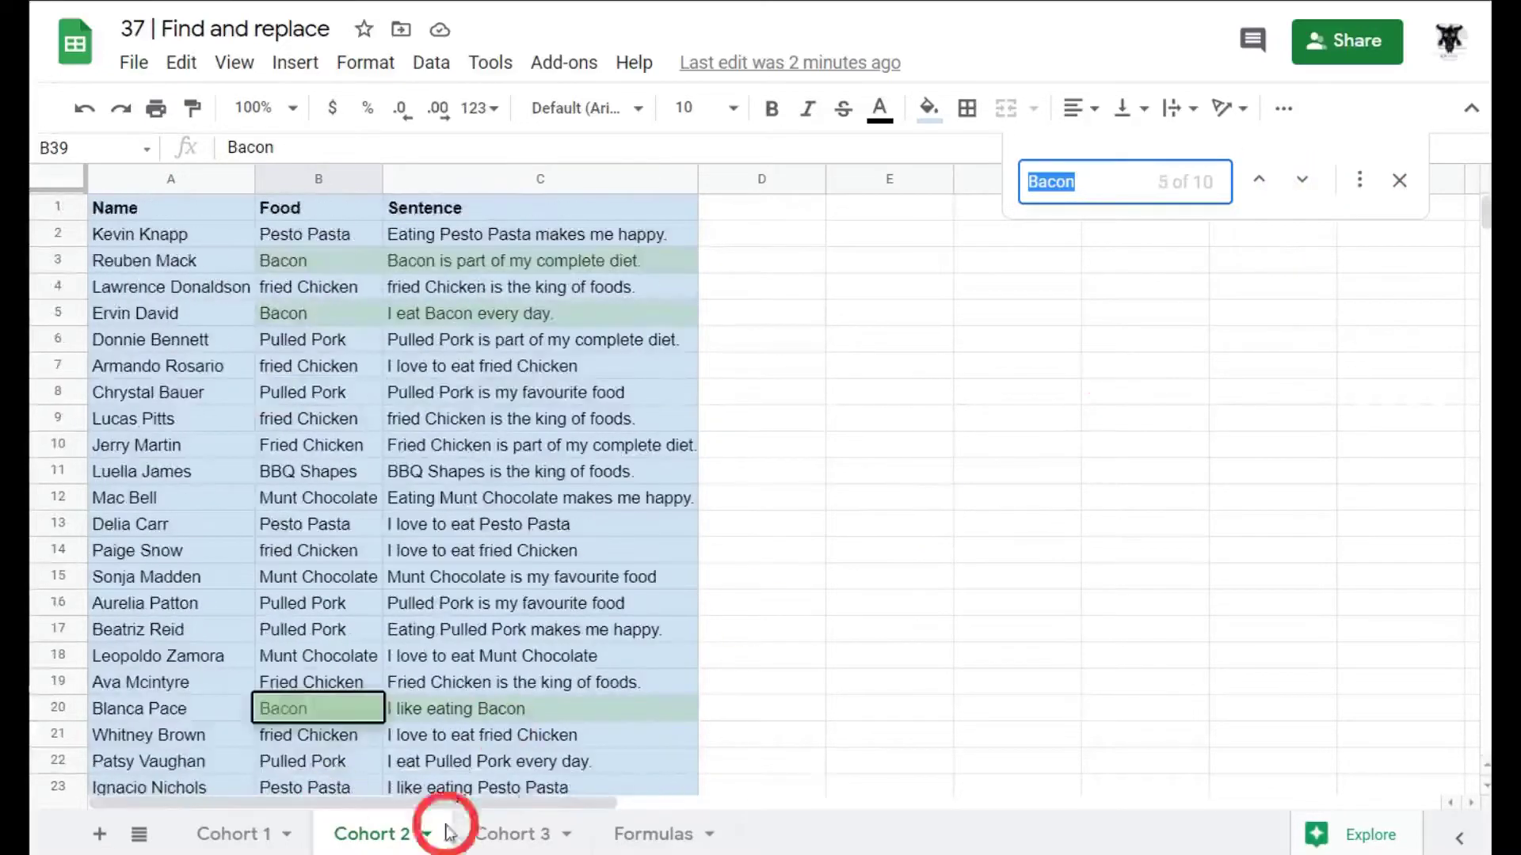
# Step forward through the Bacon matches on the Cohort 3 sheet to cell B51, and check the Formulas sheet for matches.
pyautogui.click(515, 840)
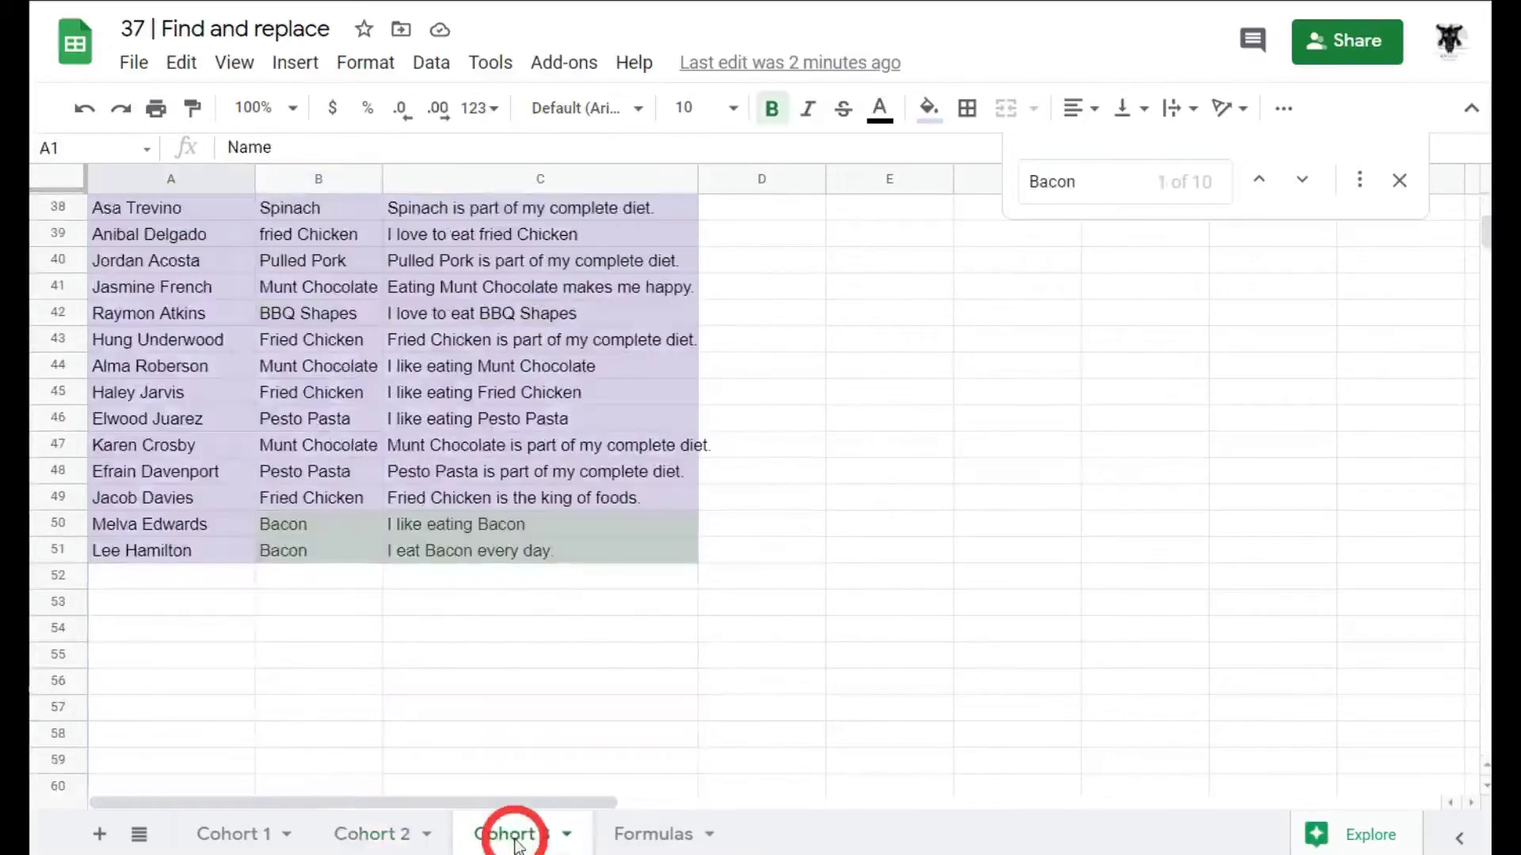
pyautogui.scroll(12, 539, 594)
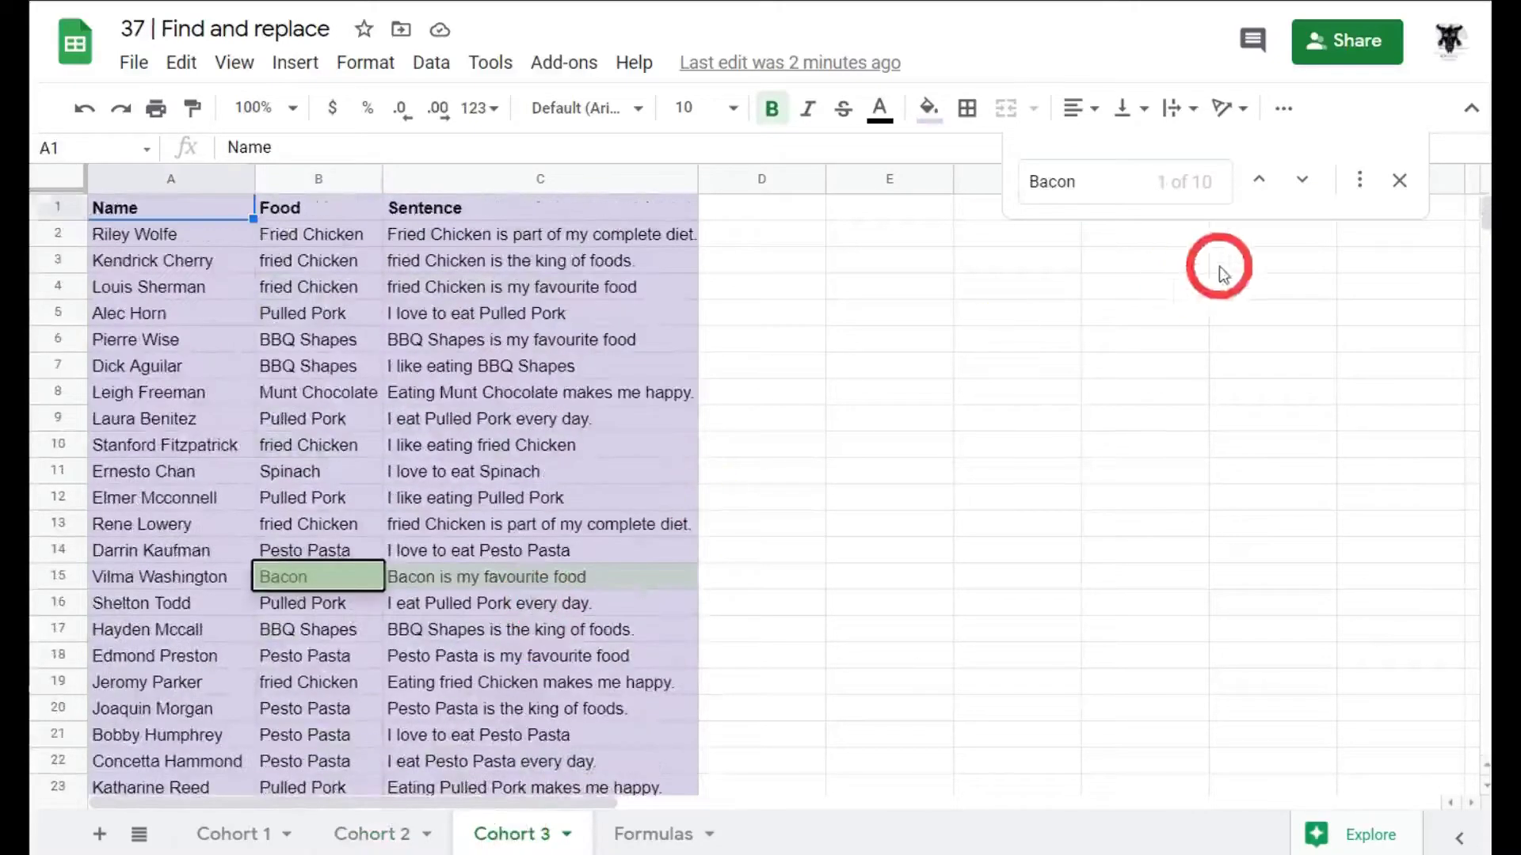
pyautogui.click(1302, 180)
pyautogui.click(1302, 181)
pyautogui.click(1302, 180)
pyautogui.click(1303, 181)
pyautogui.click(1304, 184)
pyautogui.click(1302, 185)
pyautogui.click(1301, 188)
pyautogui.click(1299, 193)
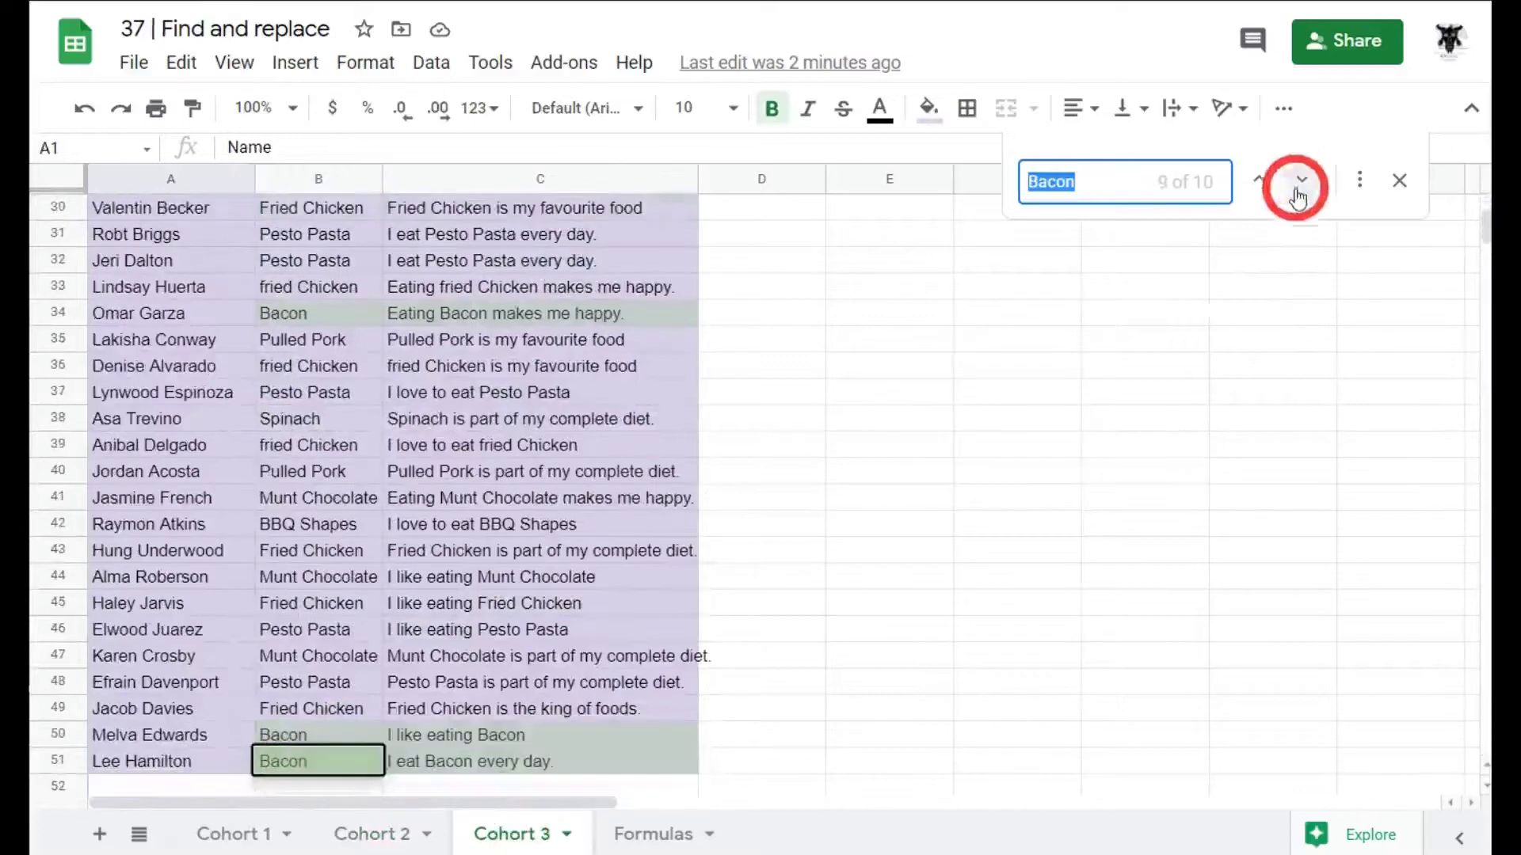
pyautogui.click(651, 834)
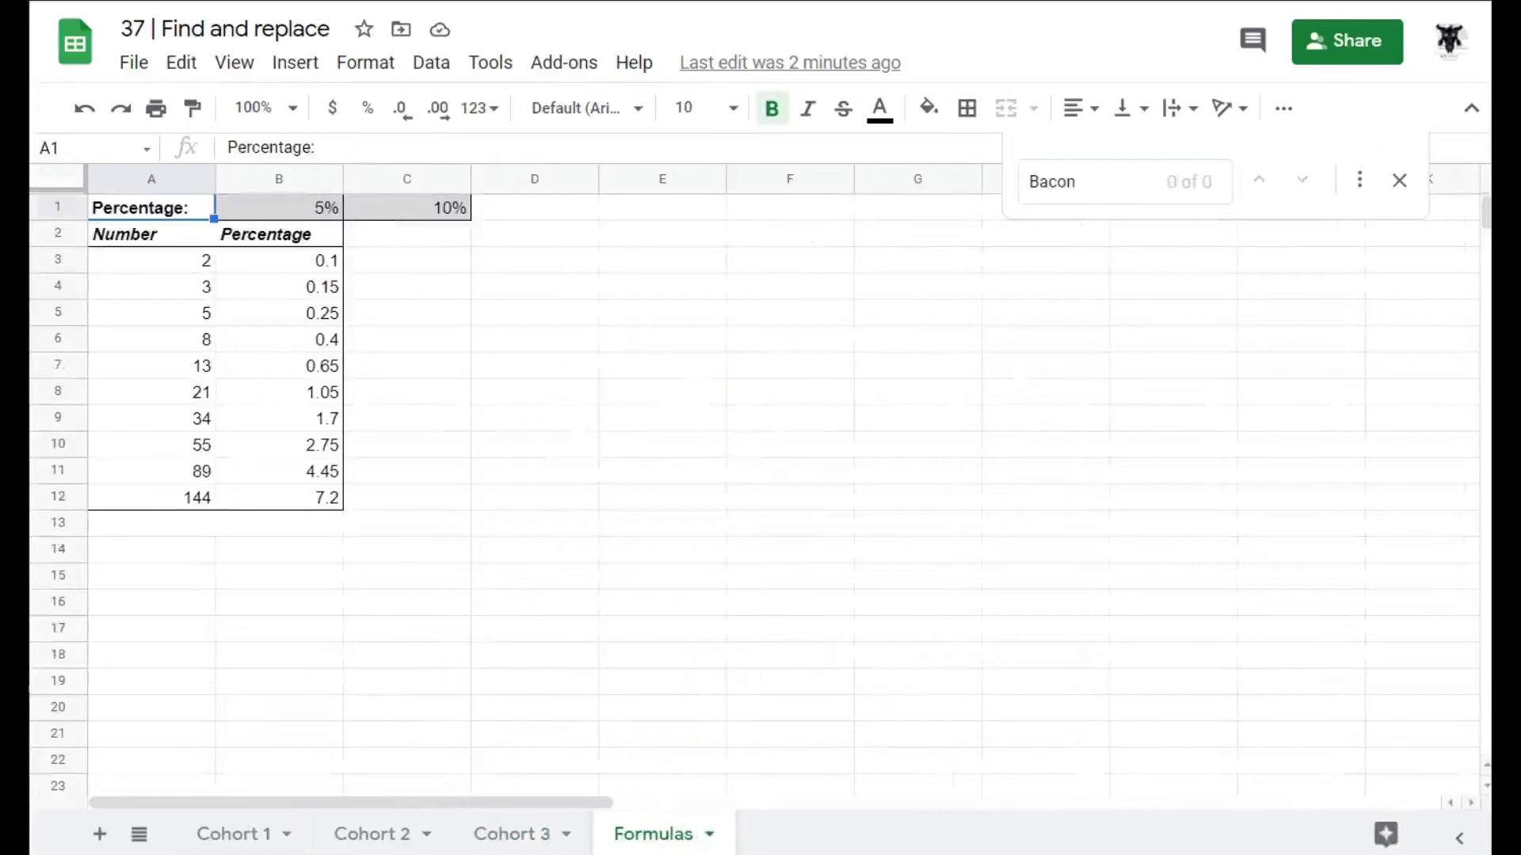
# Return to the Cohort 1 sheet, search it for lowercase "bacon" and close the search.
pyautogui.click(241, 844)
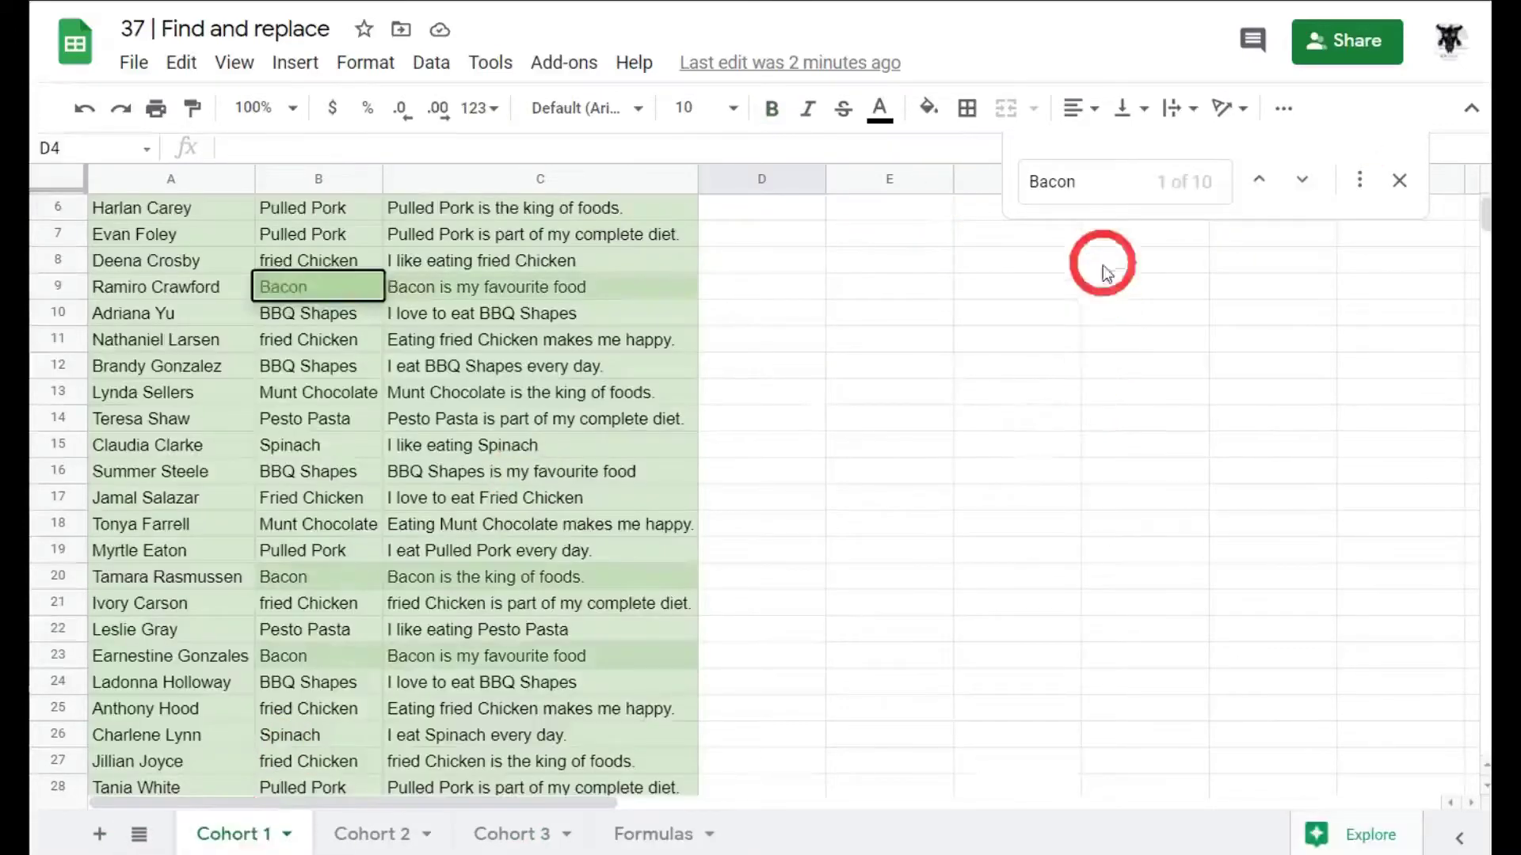
pyautogui.hotkey('ctrl', 'f')
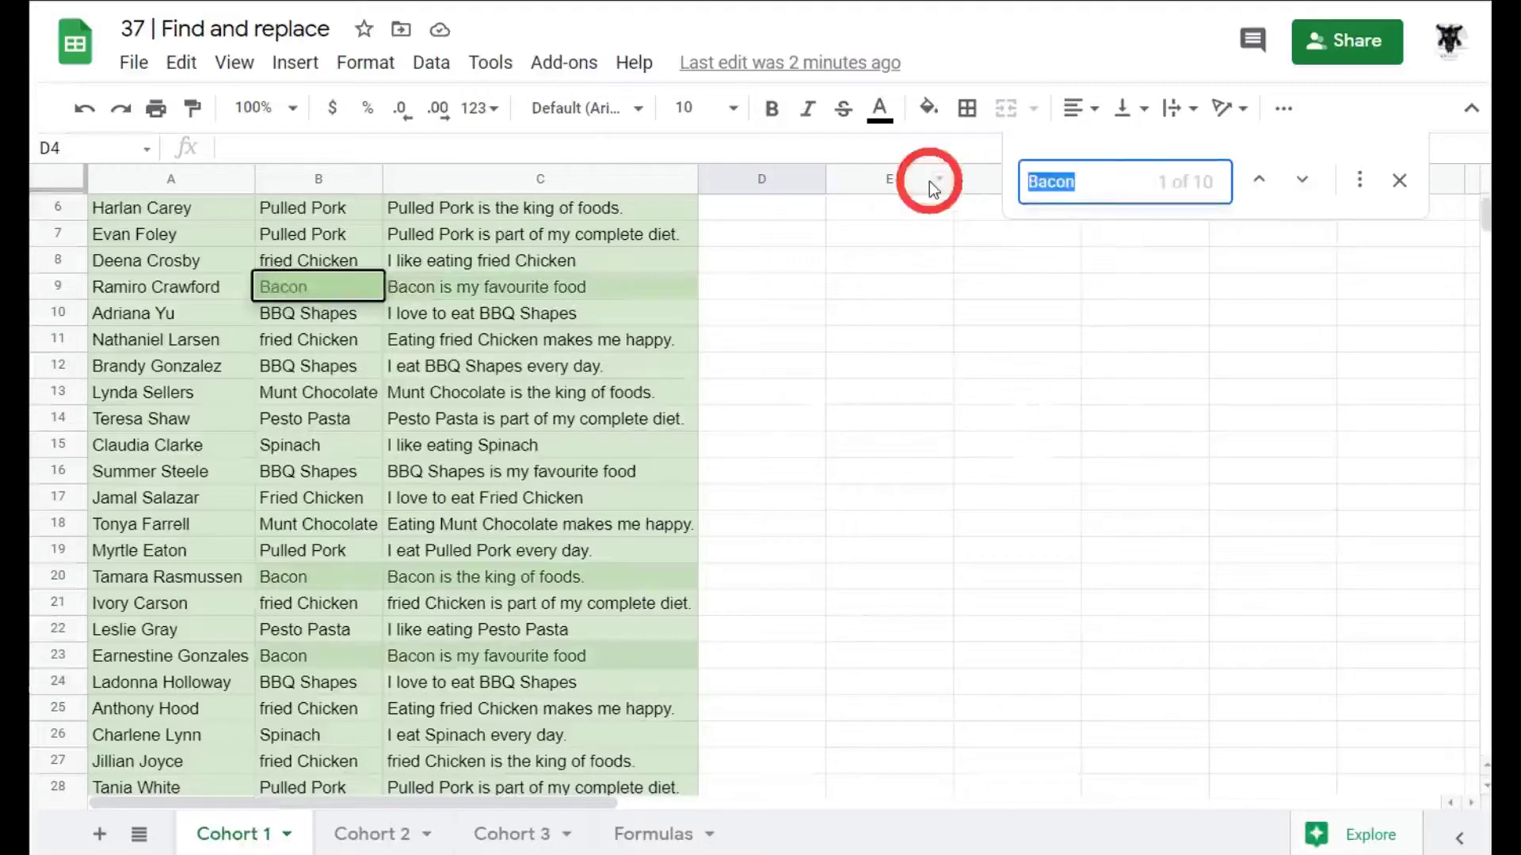
pyautogui.write('bacon')
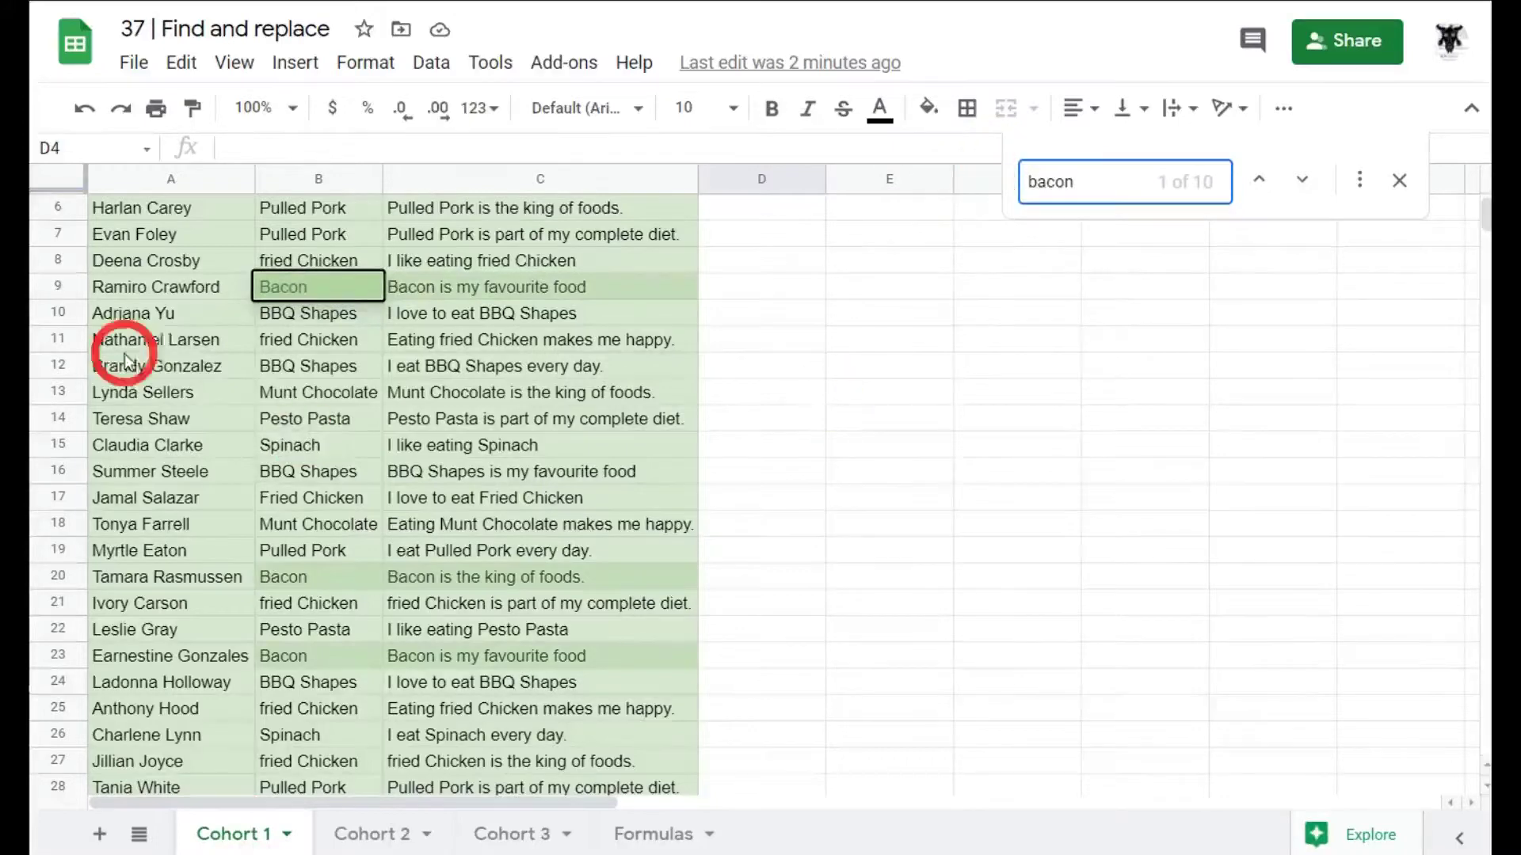
pyautogui.scroll(-4, 525, 577)
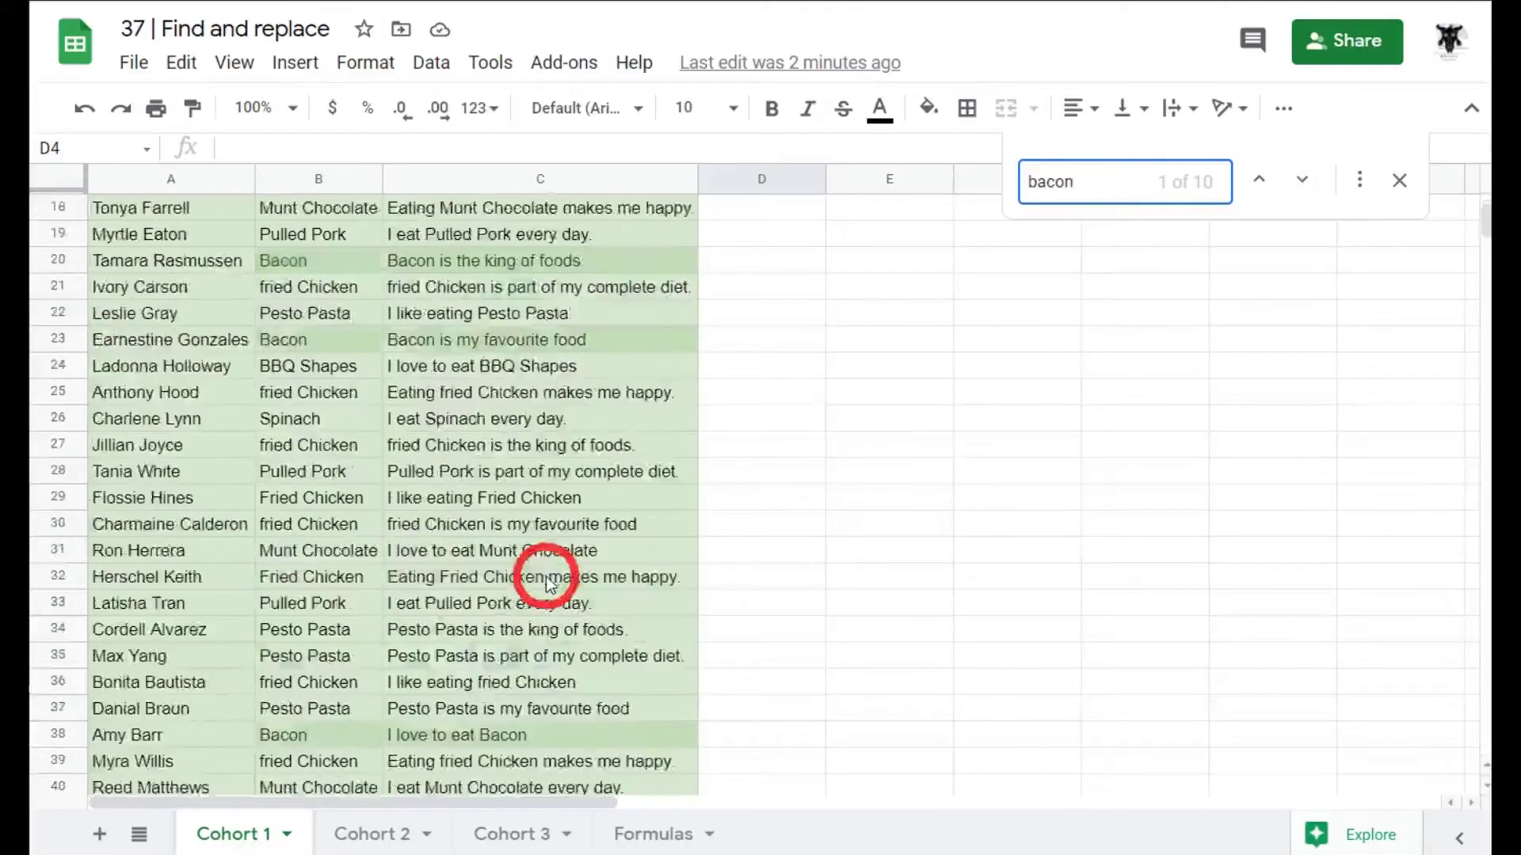
pyautogui.scroll(6, 525, 577)
pyautogui.click(1406, 183)
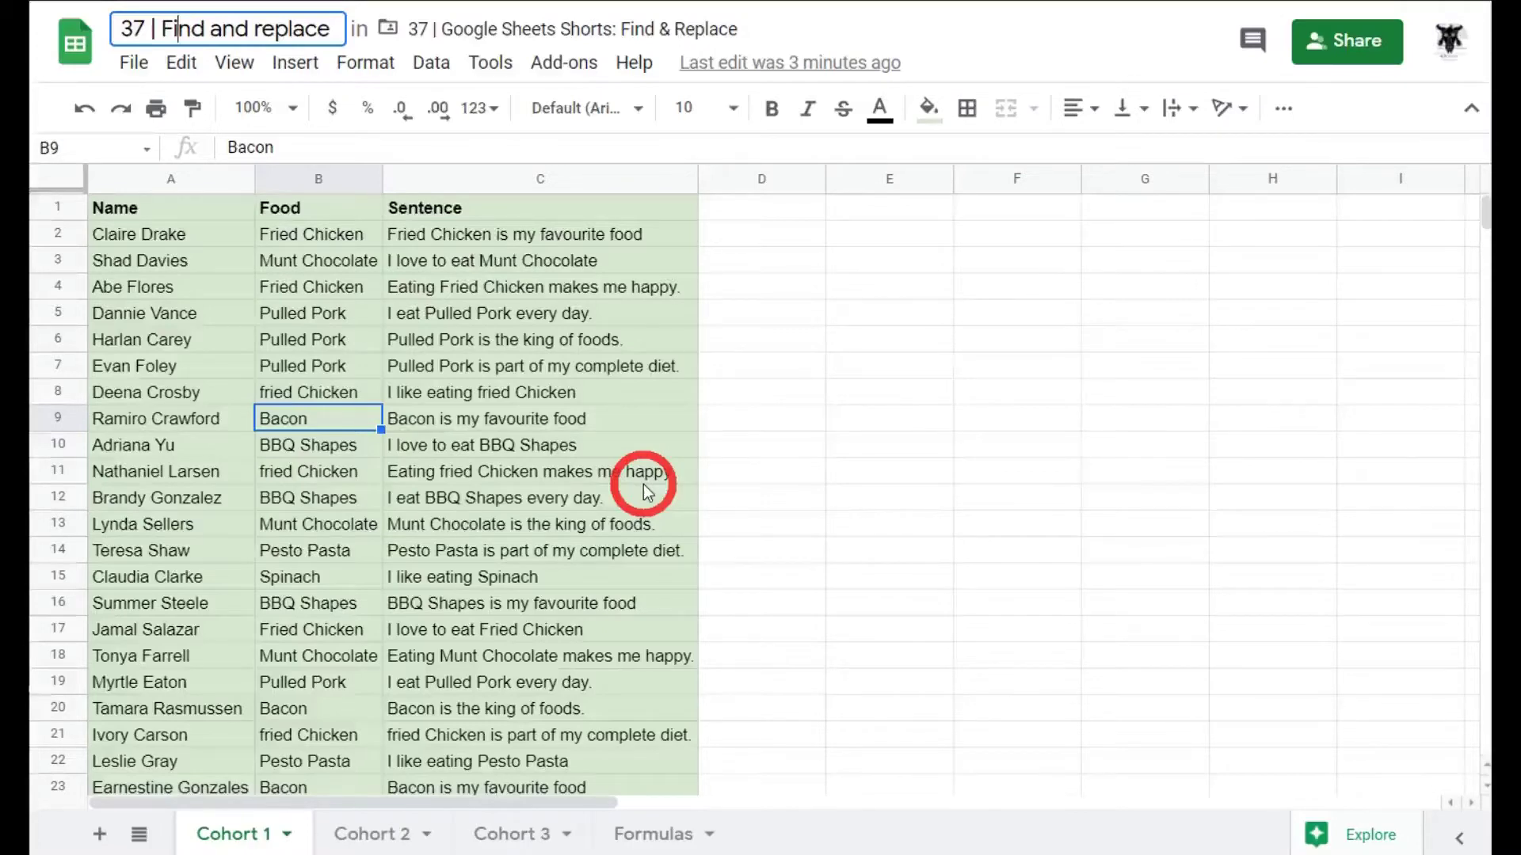
# Open Find and replace, place the dialog clear of the data and enter "bacon" as the search term.
pyautogui.click(180, 61)
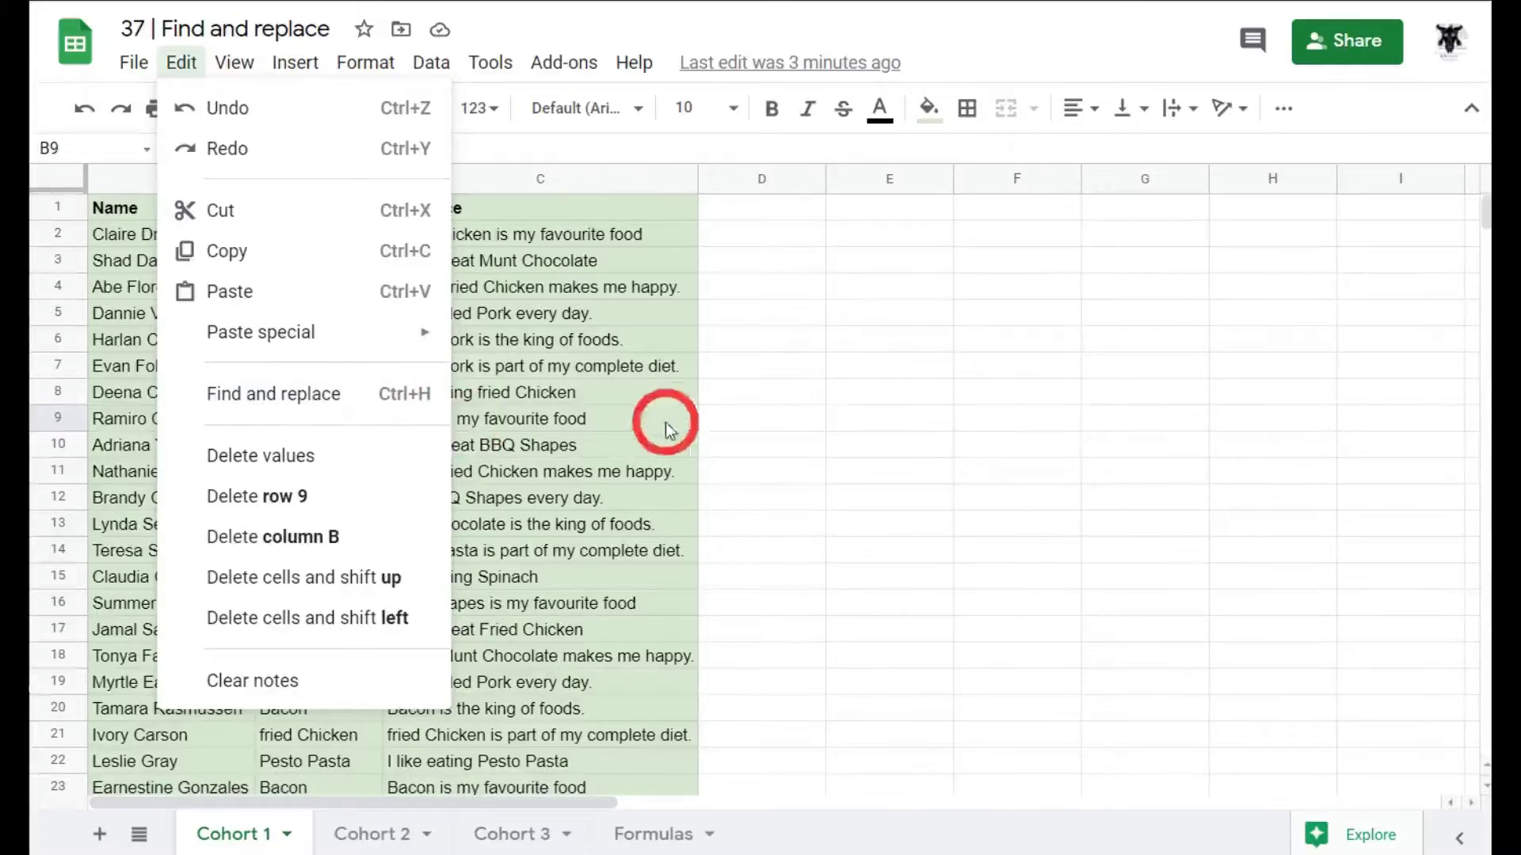
pyautogui.click(759, 376)
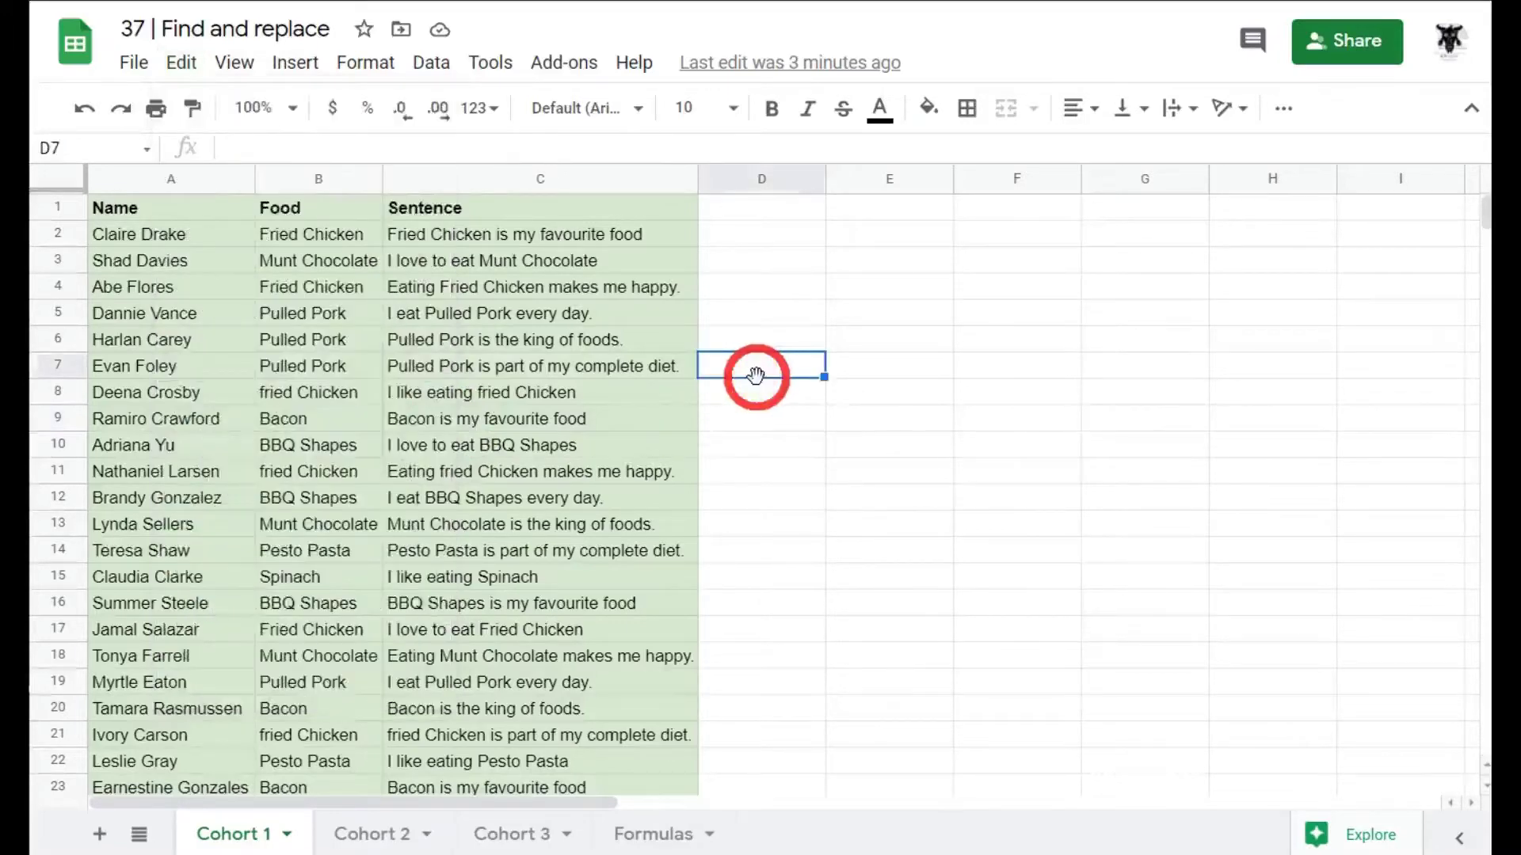
pyautogui.hotkey('ctrl', 'h')
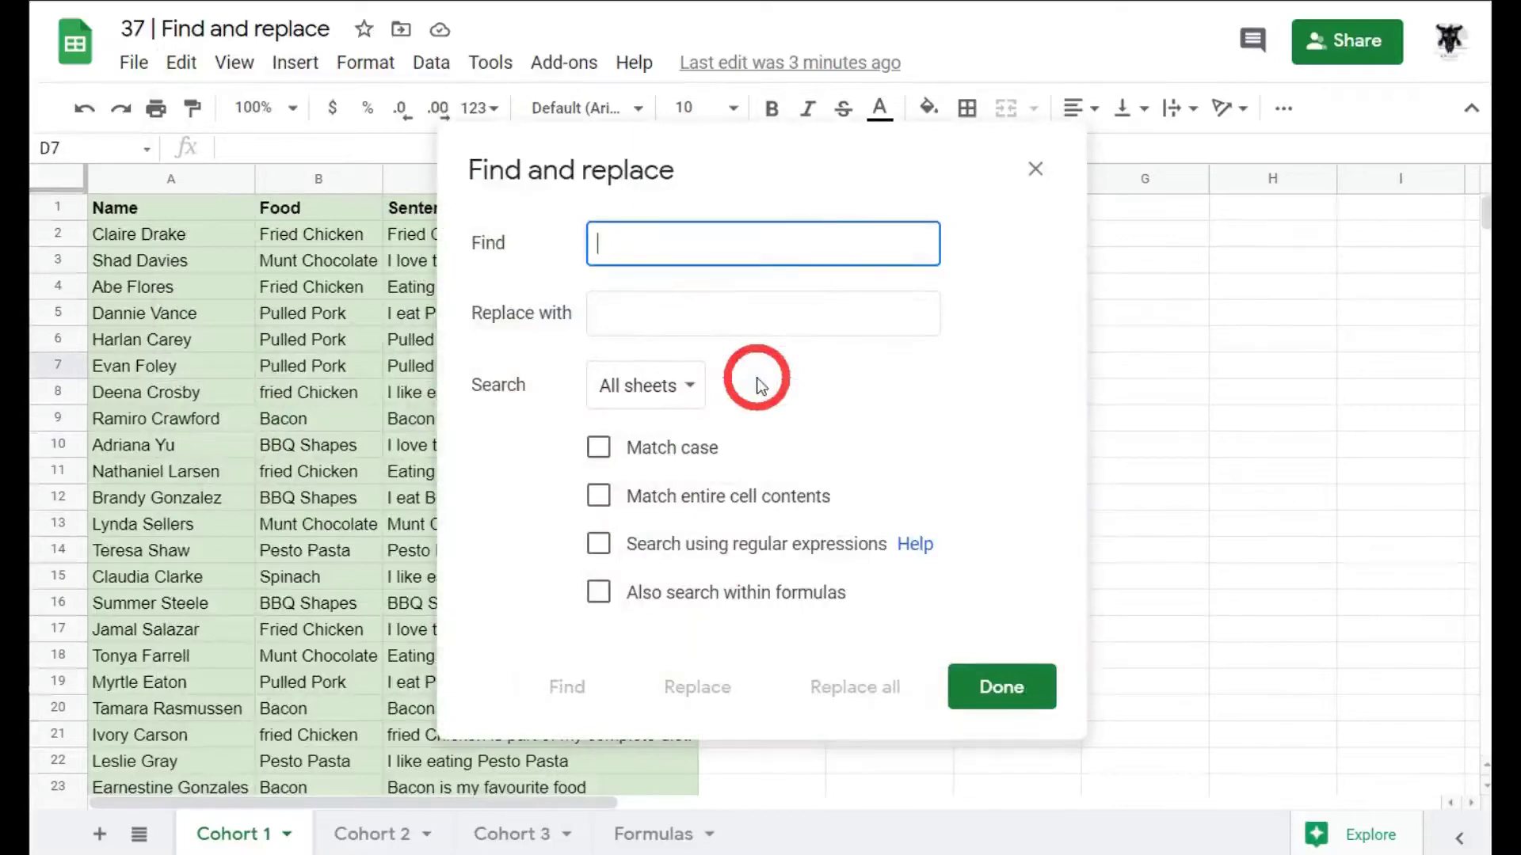
pyautogui.moveTo(685, 155); pyautogui.dragTo(990, 182)
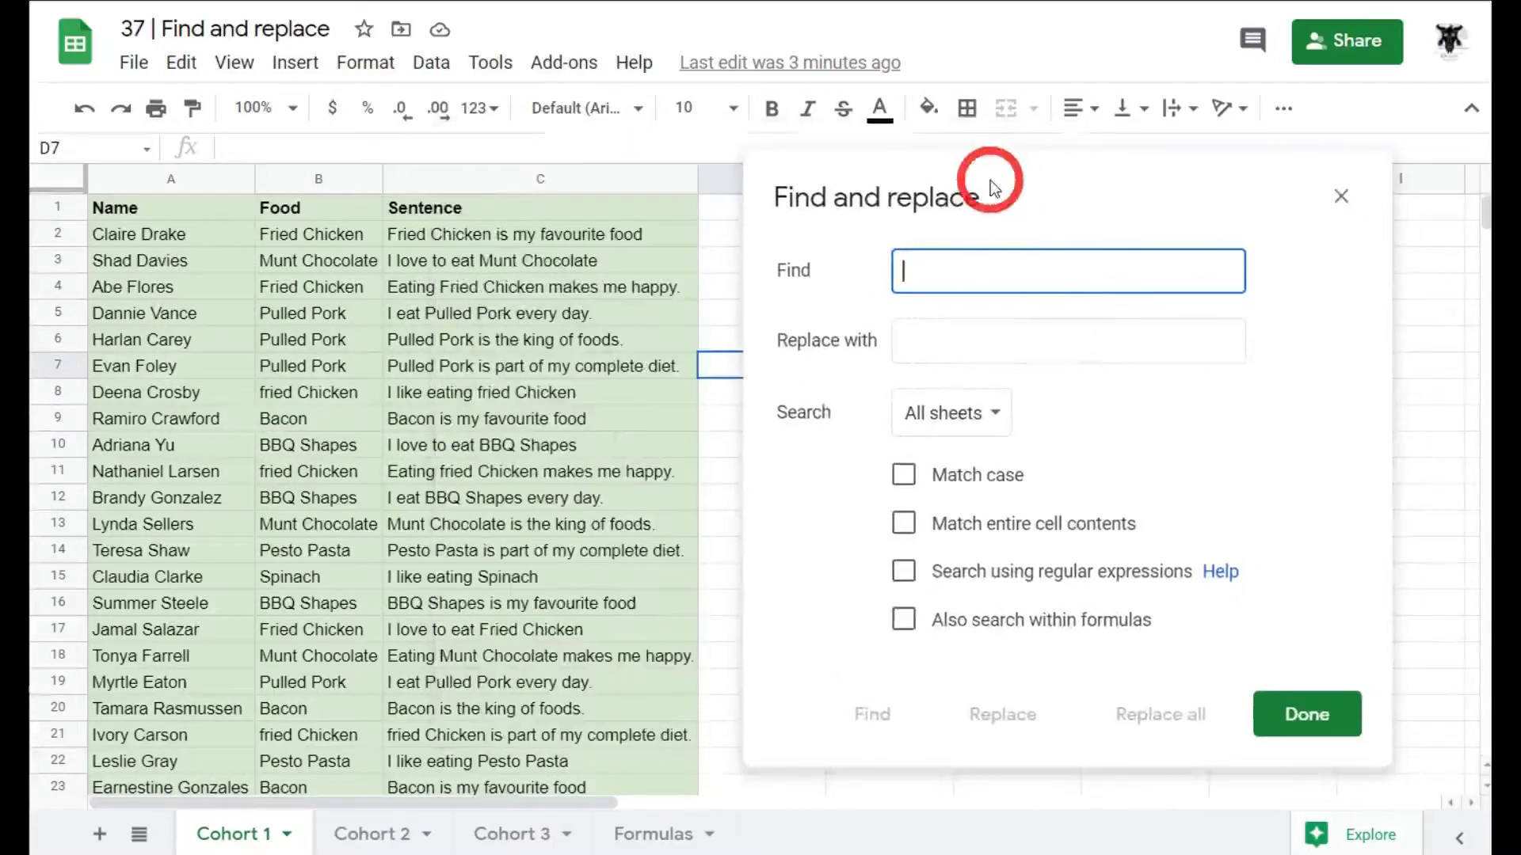
pyautogui.write('bacon')
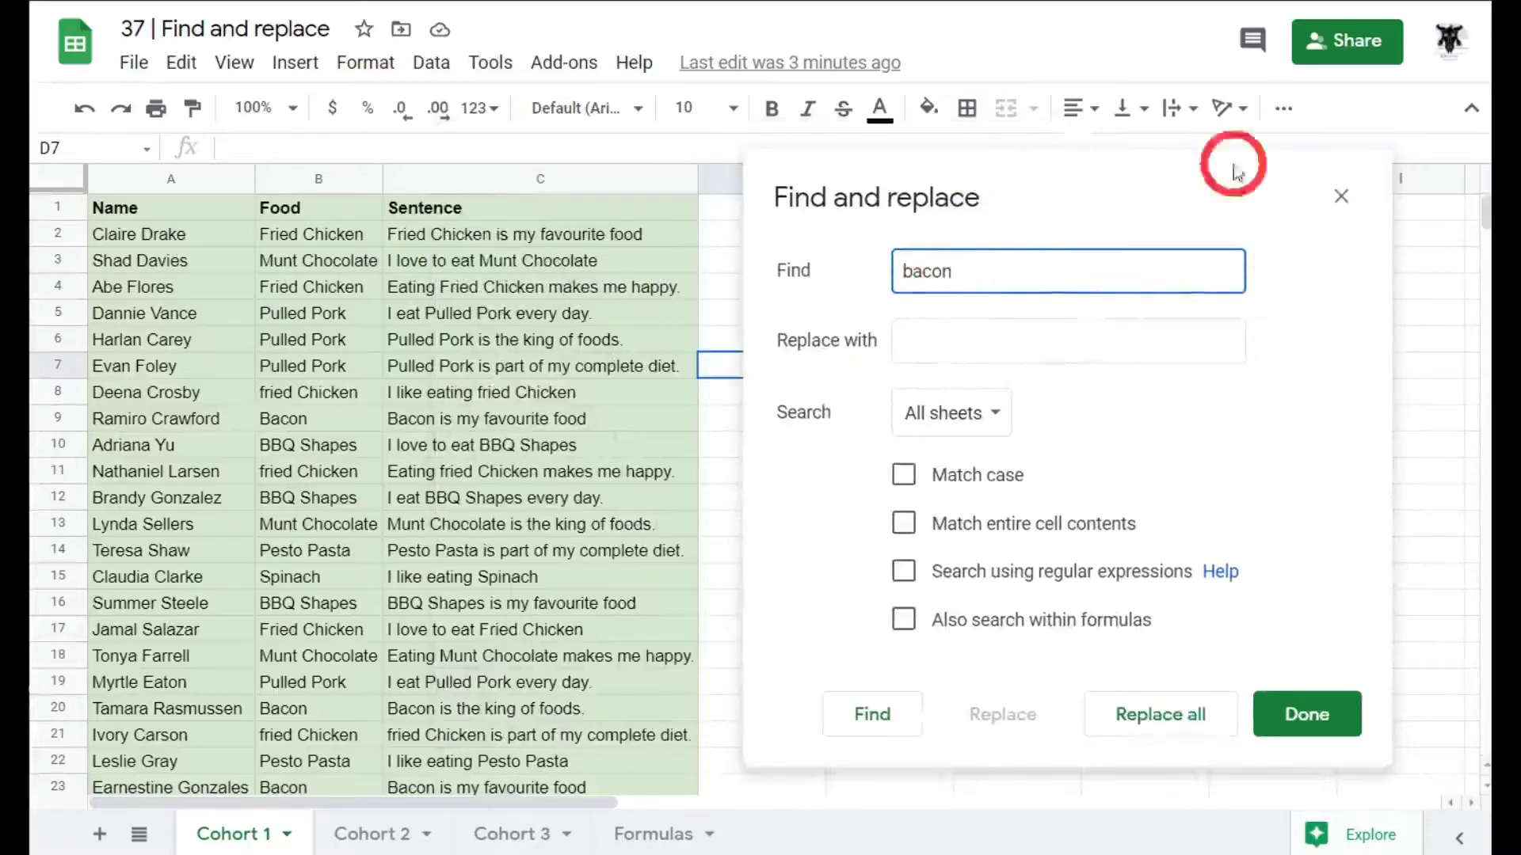
# Find successive "bacon" matches across all sheets up to cell B20 and examine the surrounding rows.
pyautogui.click(849, 723)
pyautogui.click(849, 723)
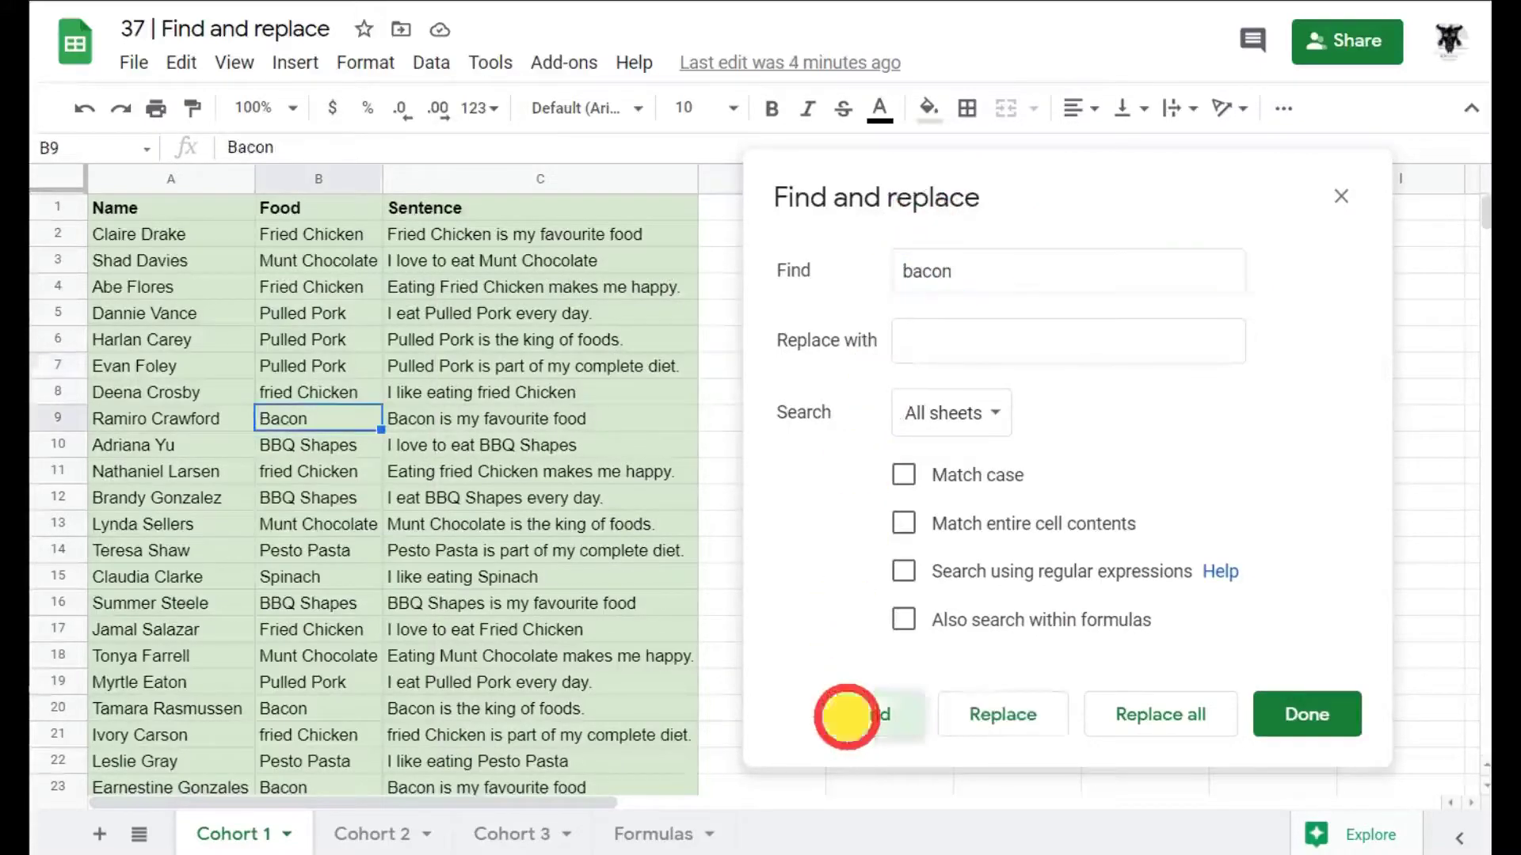
pyautogui.click(849, 723)
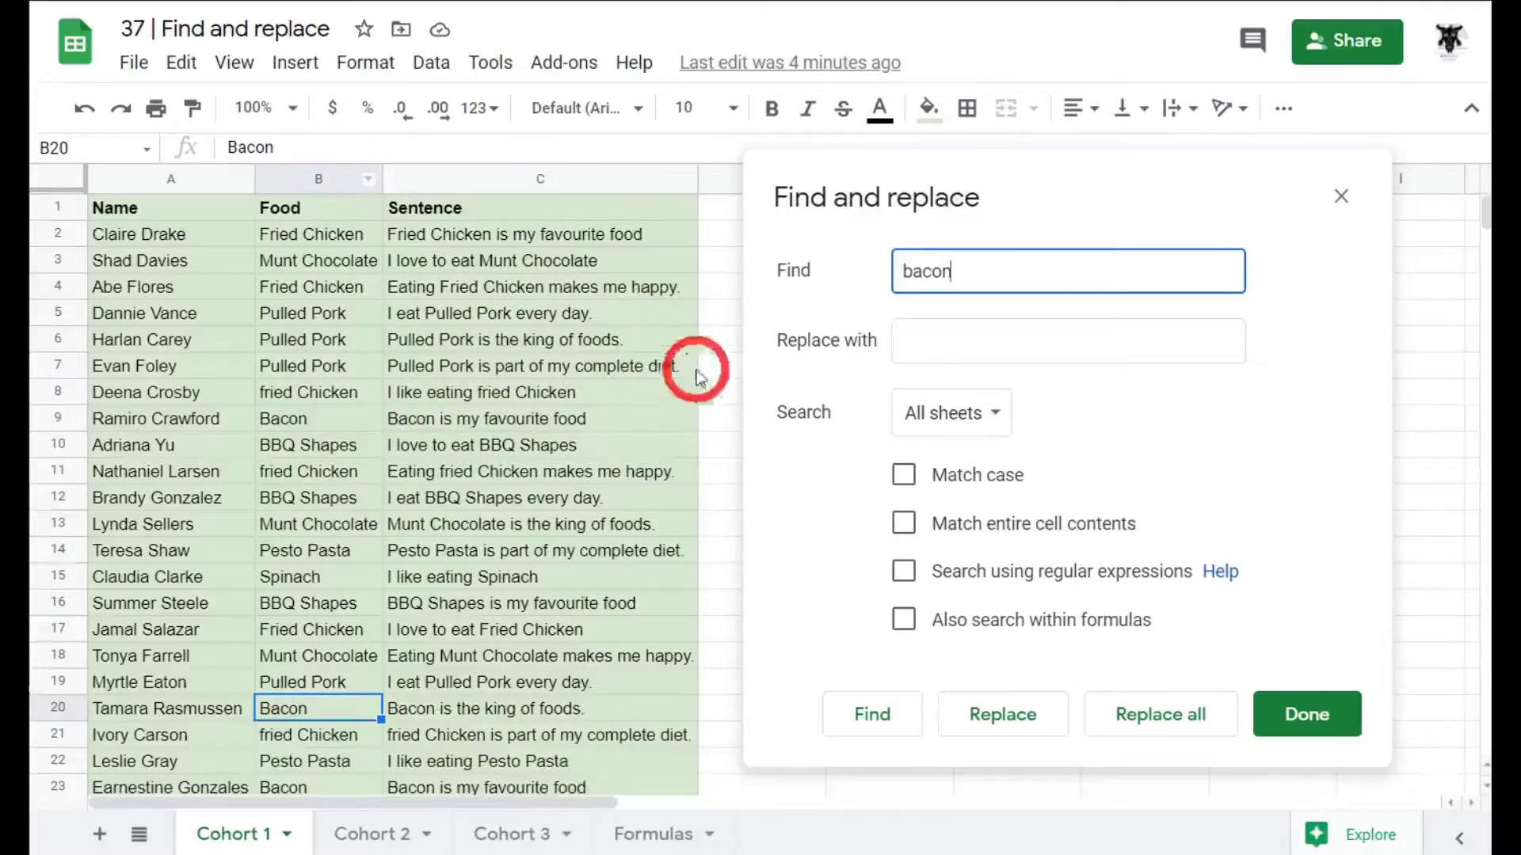
pyautogui.scroll(-4, 410, 463)
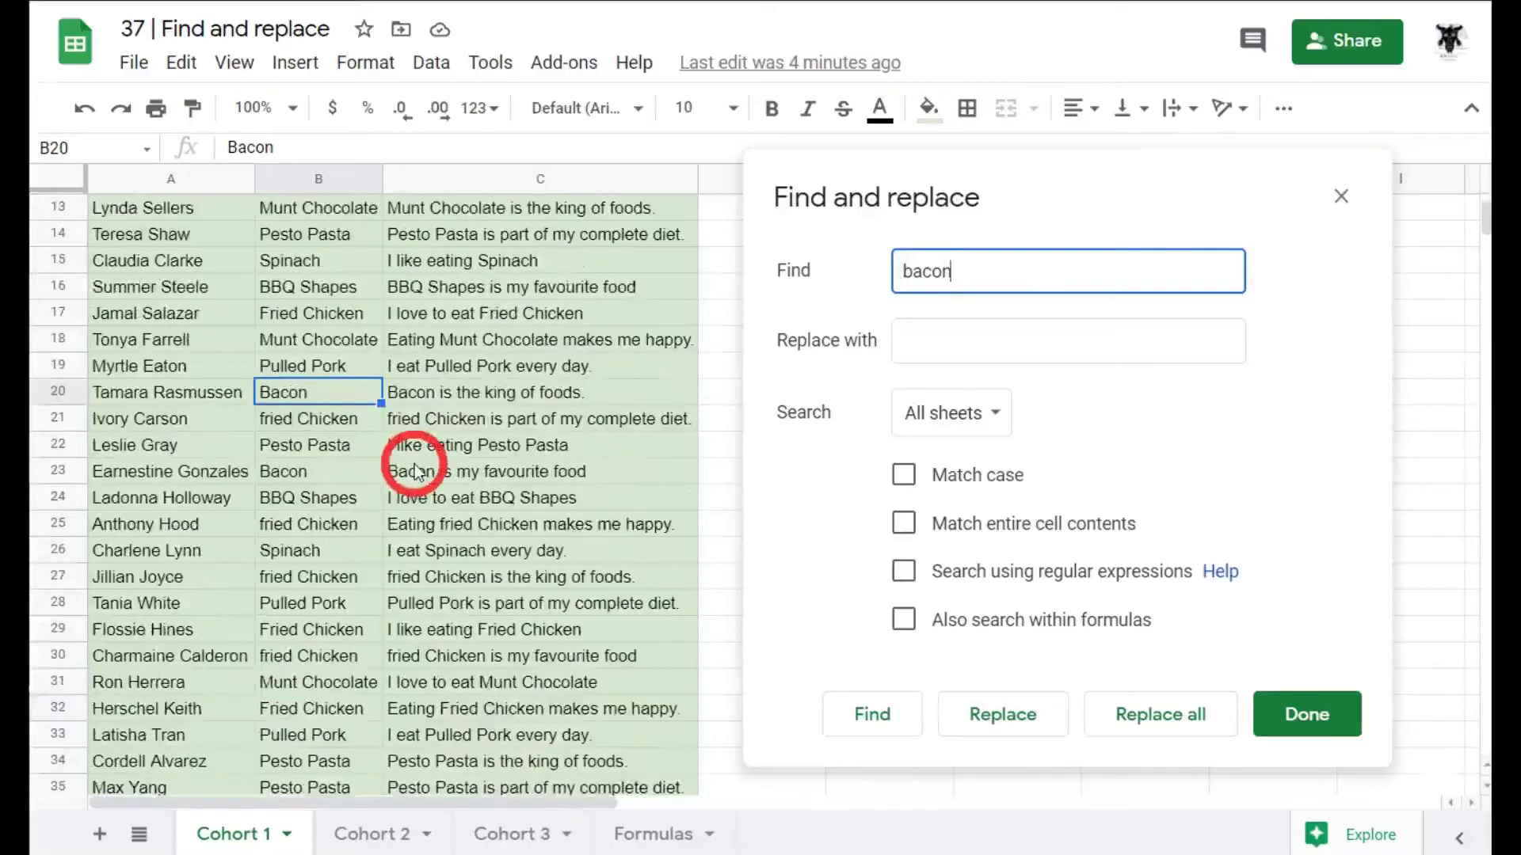
pyautogui.scroll(4, 415, 471)
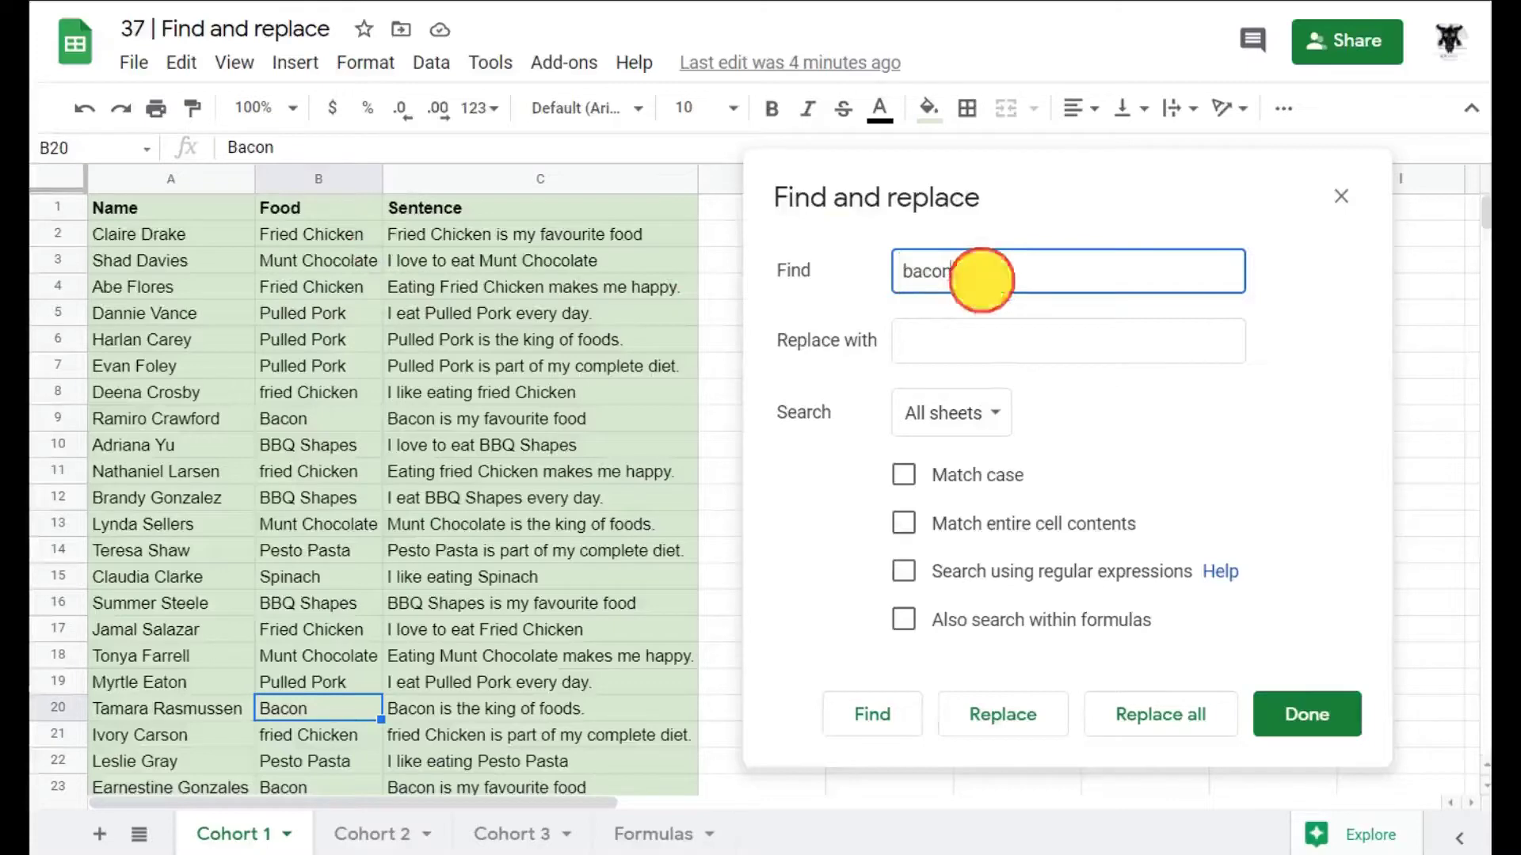
# Select cell B3, then set the search term to "Munt" and the replacement text to "Mint" in Find and replace.
pyautogui.click(333, 269)
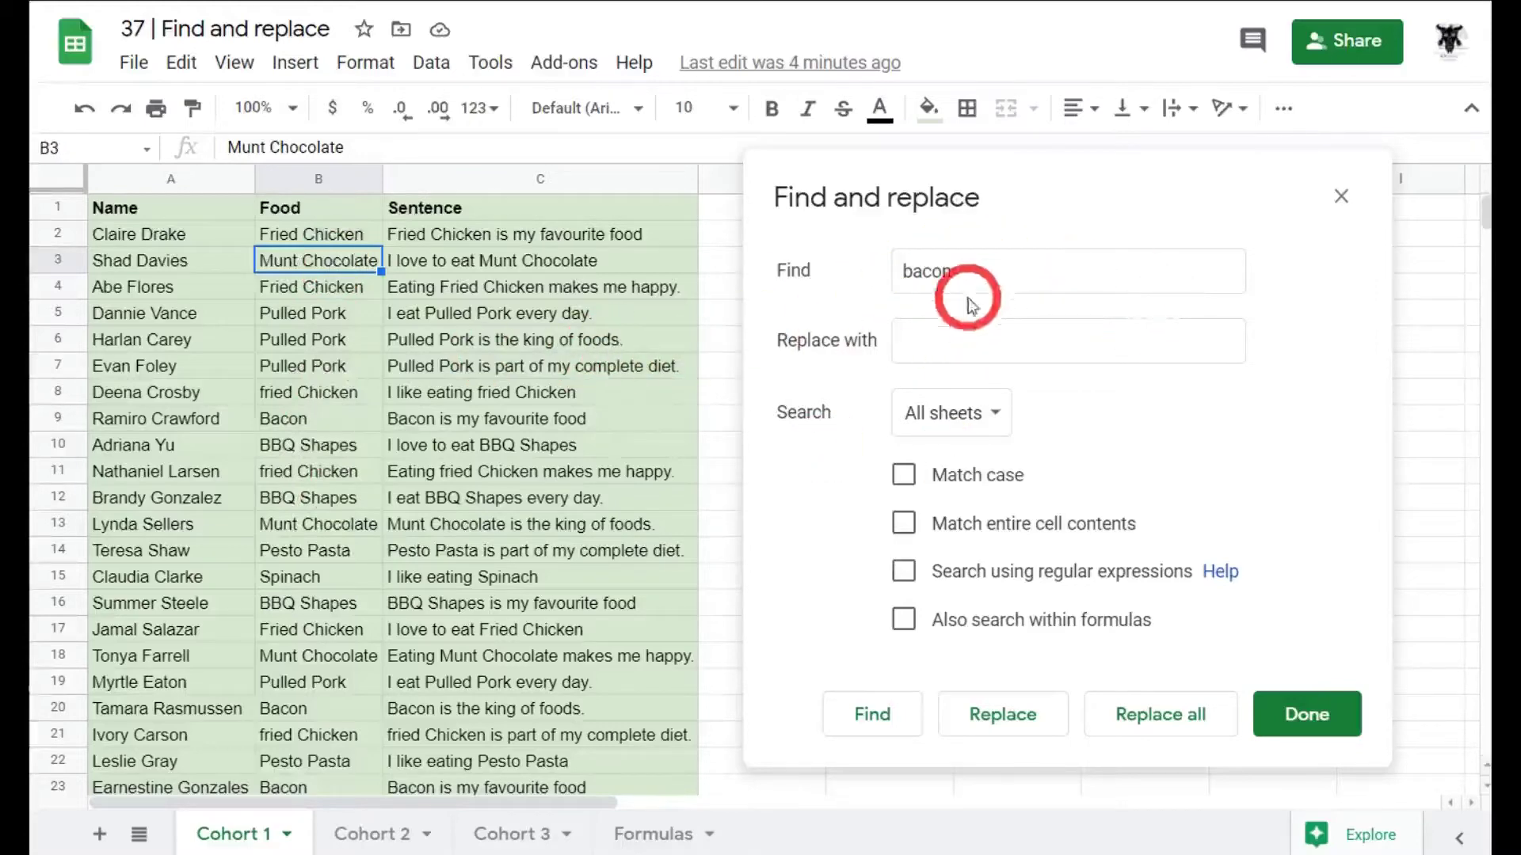
pyautogui.click(1009, 270)
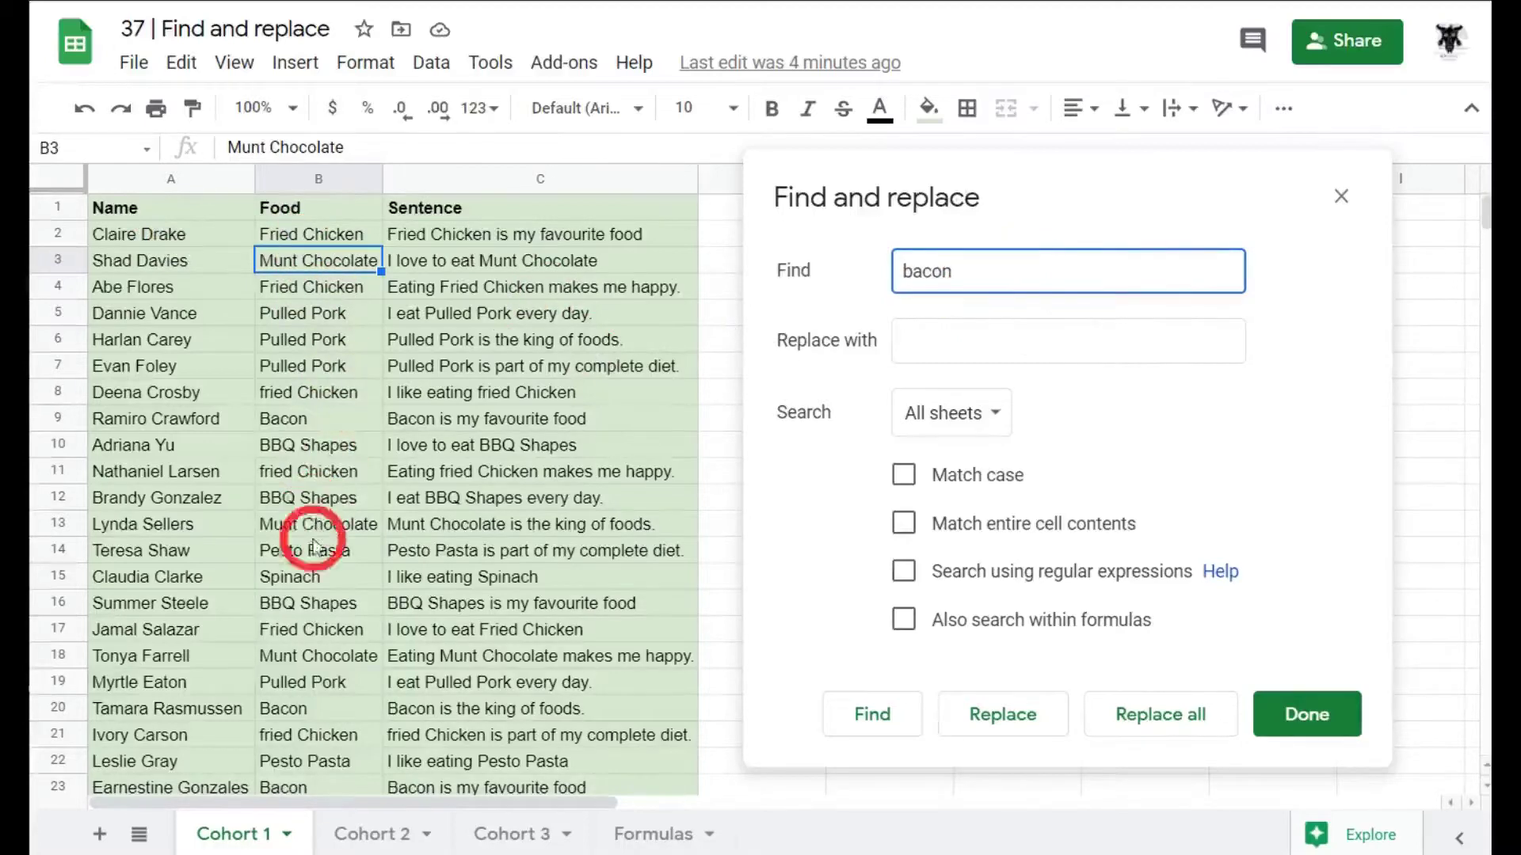
pyautogui.doubleClick(1018, 258)
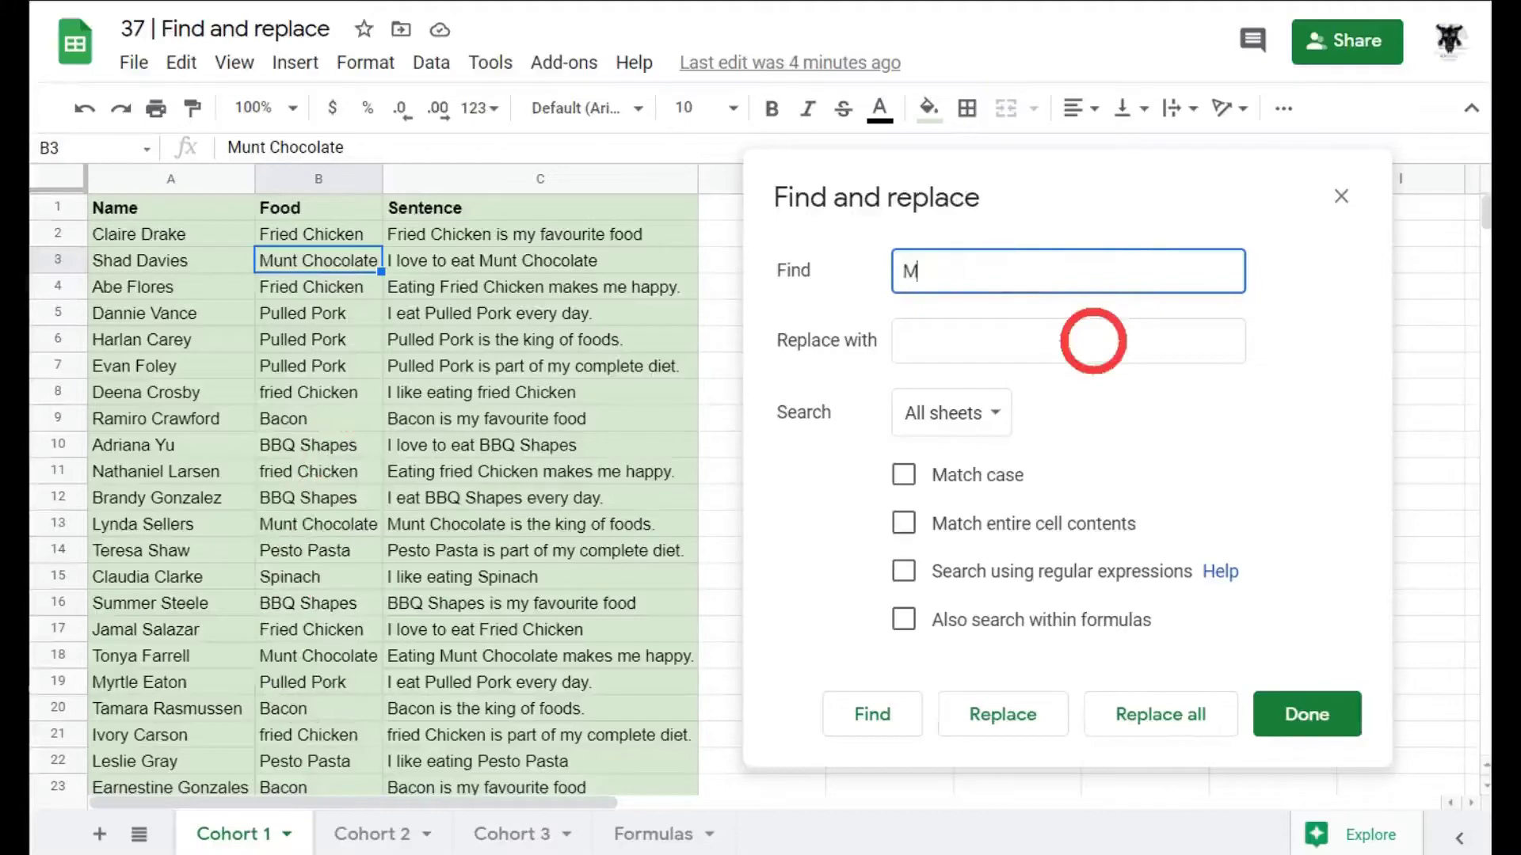
pyautogui.click(1093, 340)
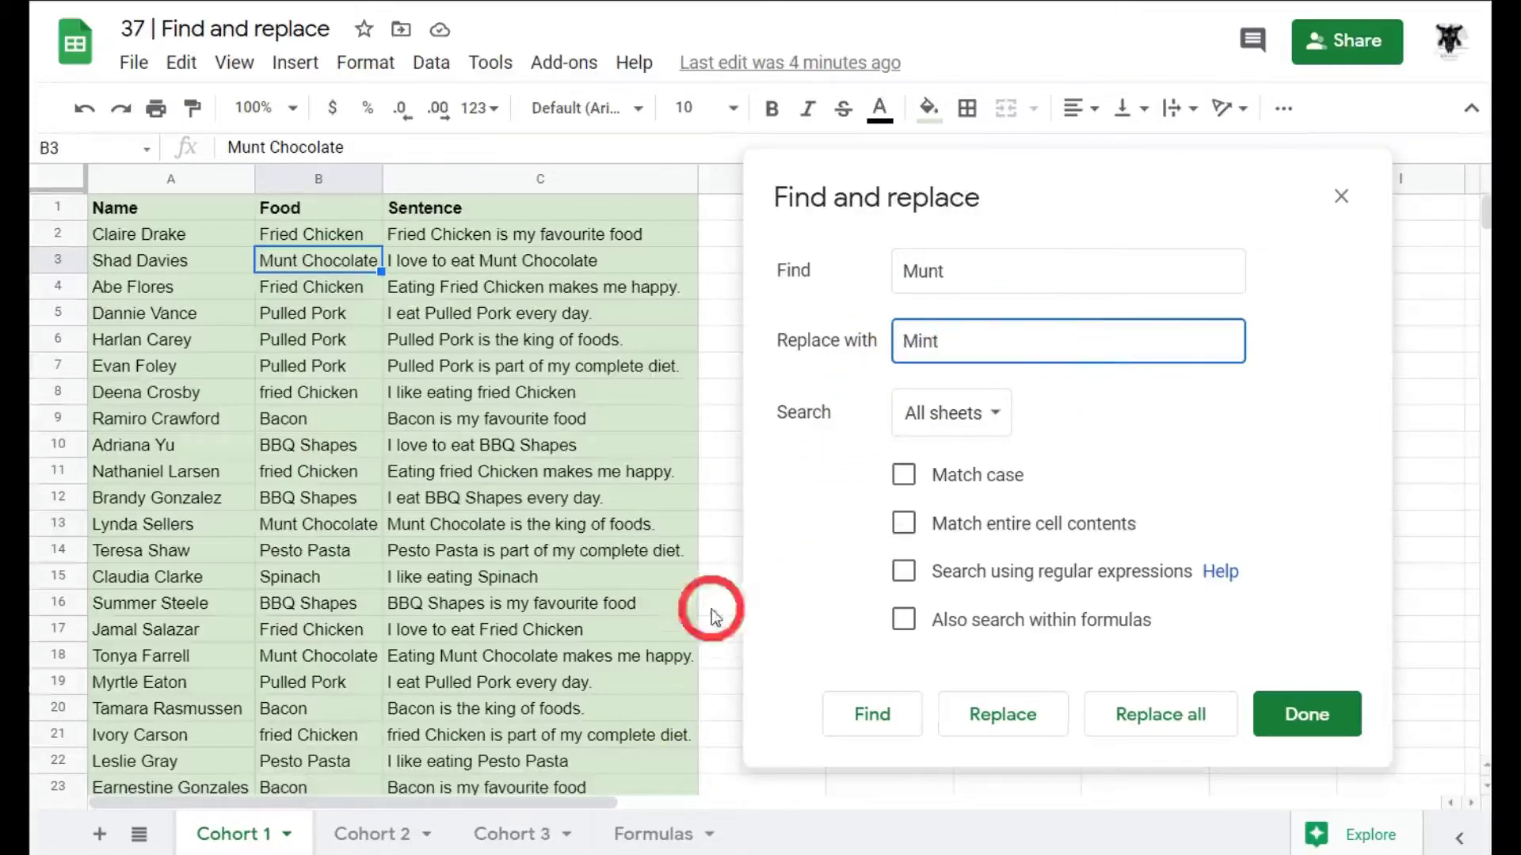
# Look through the Cohort 2, Cohort 3 and Formulas sheets covered by the all-sheets scope and return to Cohort 1.
pyautogui.click(950, 412)
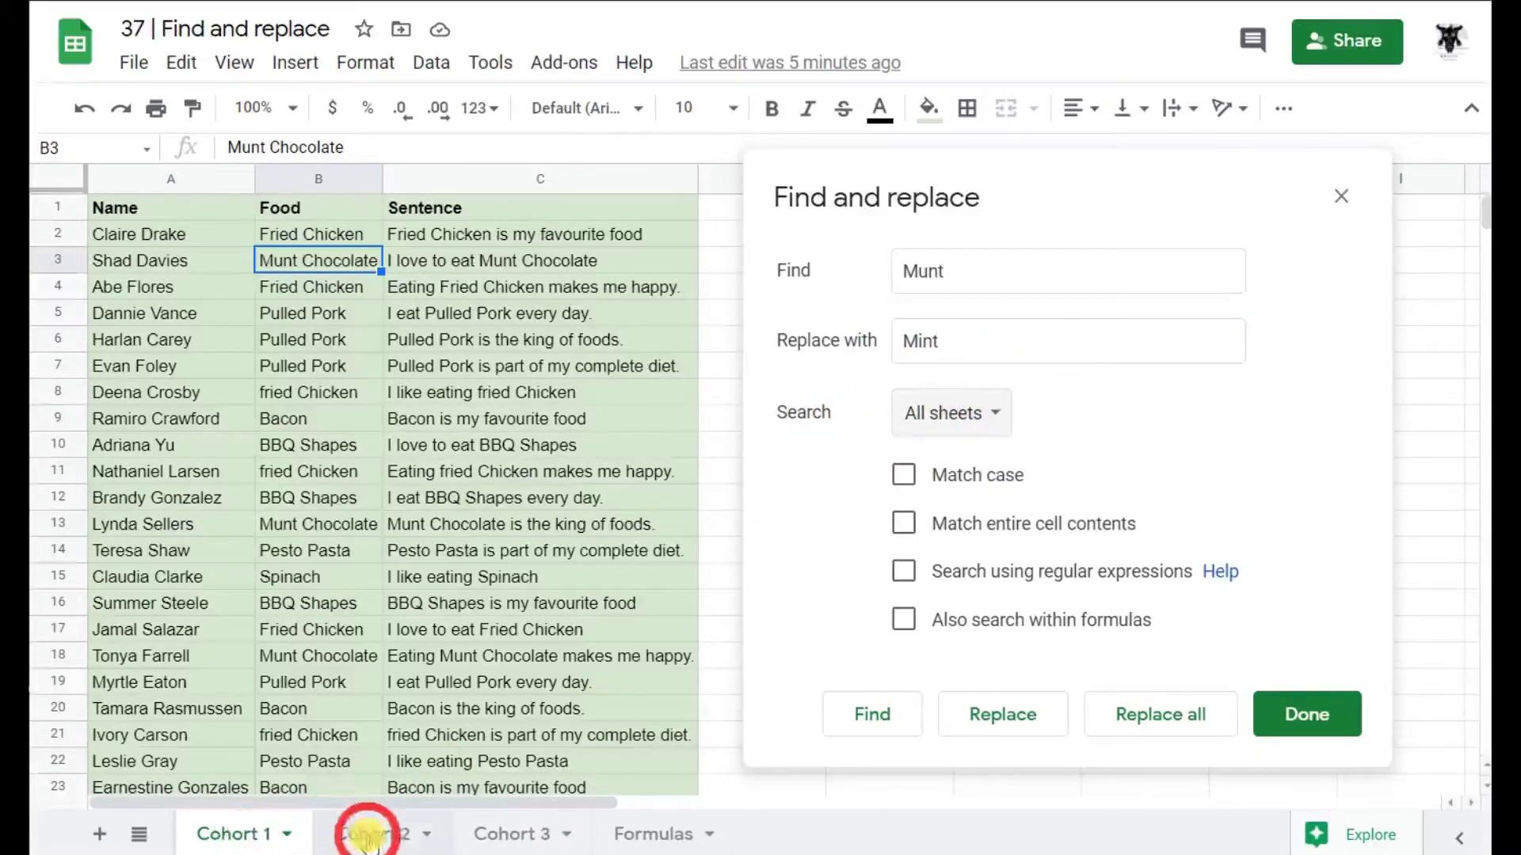
pyautogui.click(367, 834)
pyautogui.click(507, 834)
pyautogui.click(648, 840)
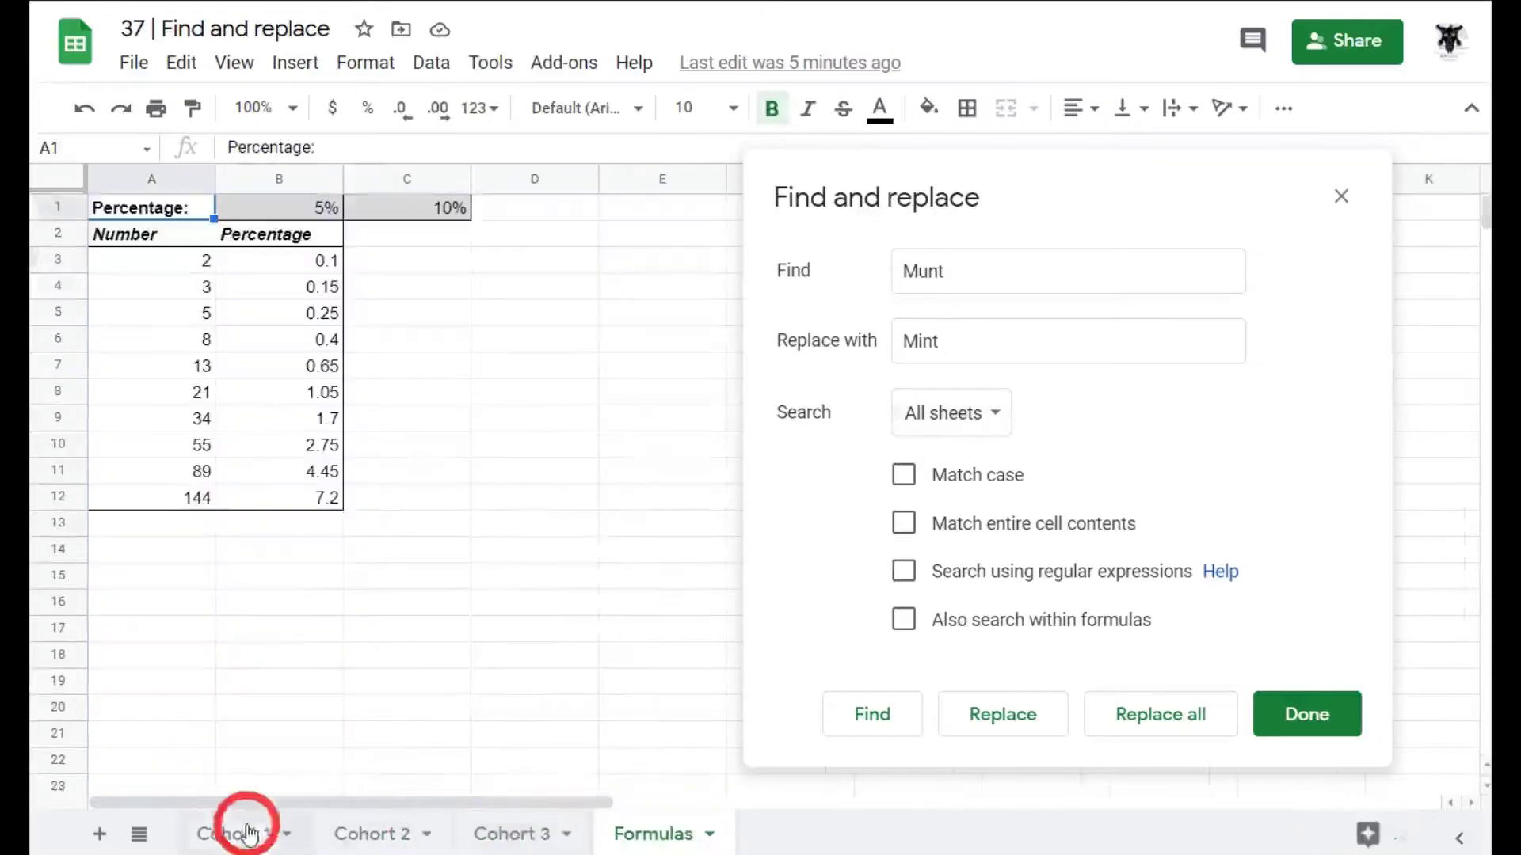
pyautogui.click(218, 827)
# Limit the search to this sheet, switch the scope to a specific range and place the dialog clear of column D.
pyautogui.click(990, 413)
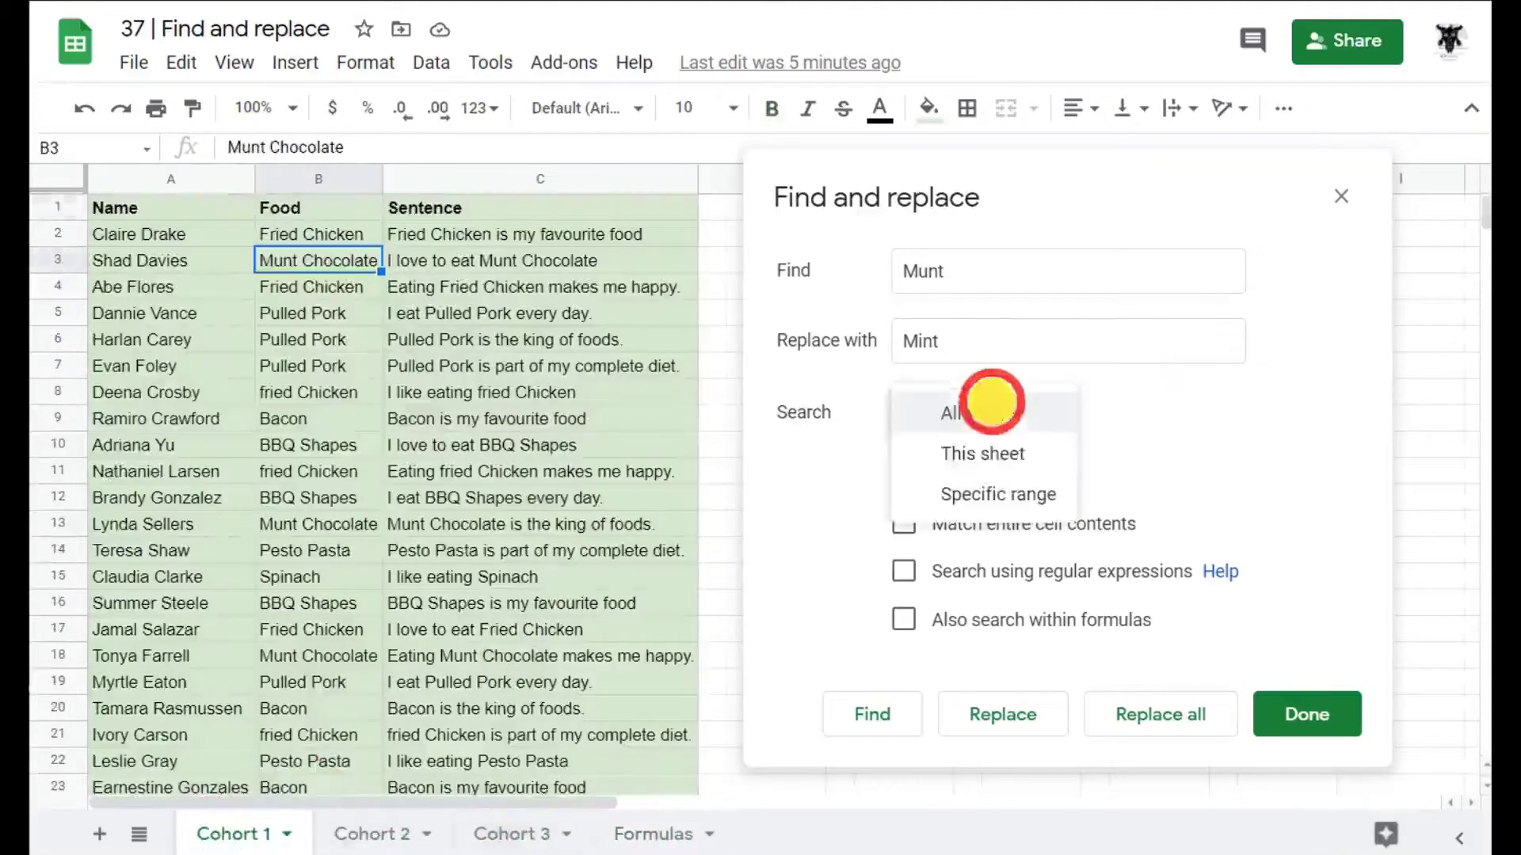
pyautogui.click(995, 458)
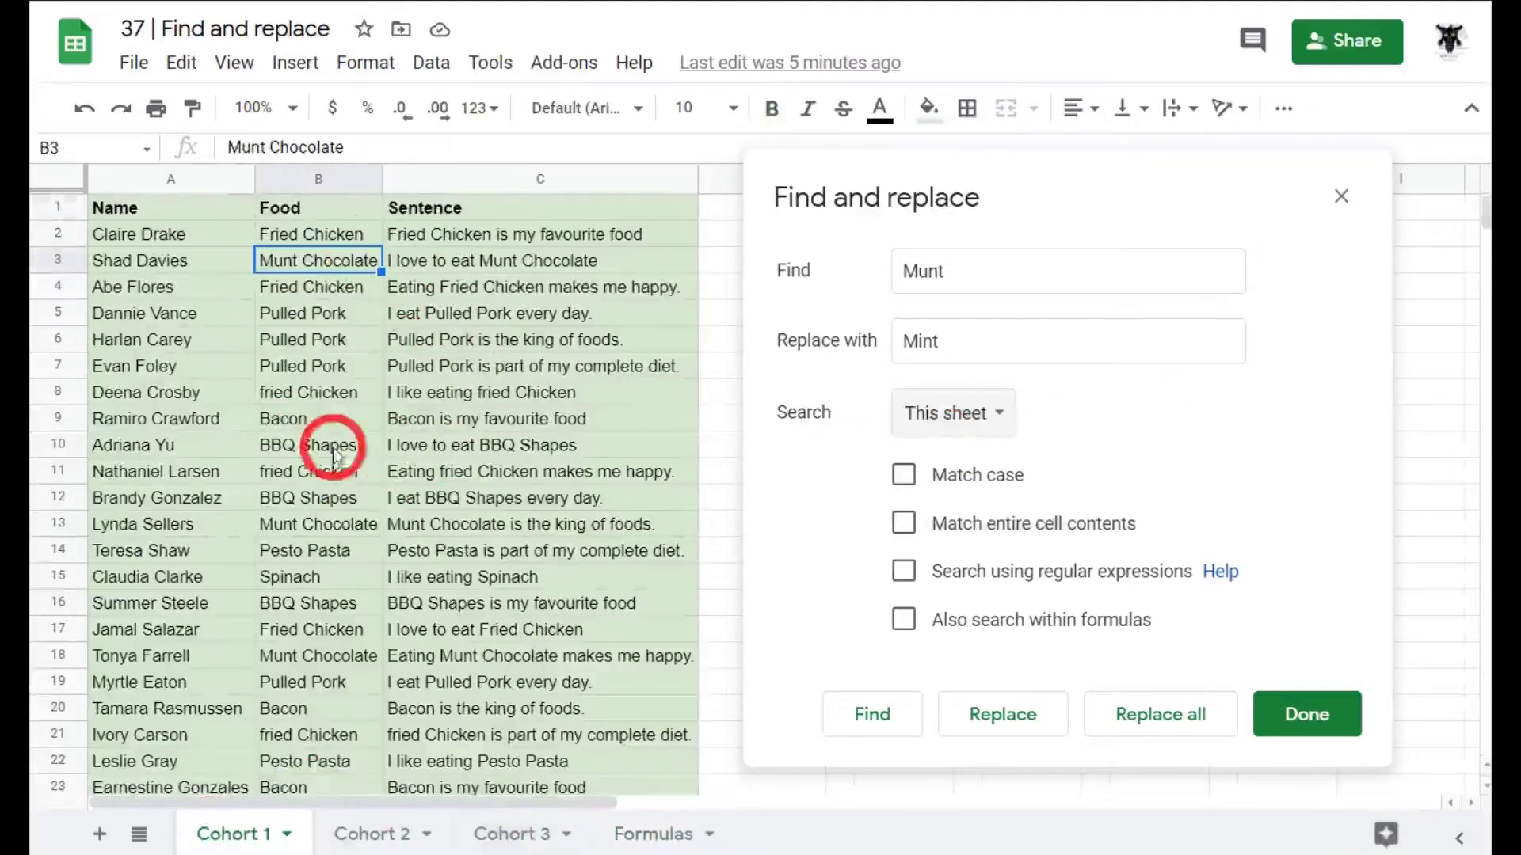
pyautogui.click(1000, 423)
pyautogui.click(974, 455)
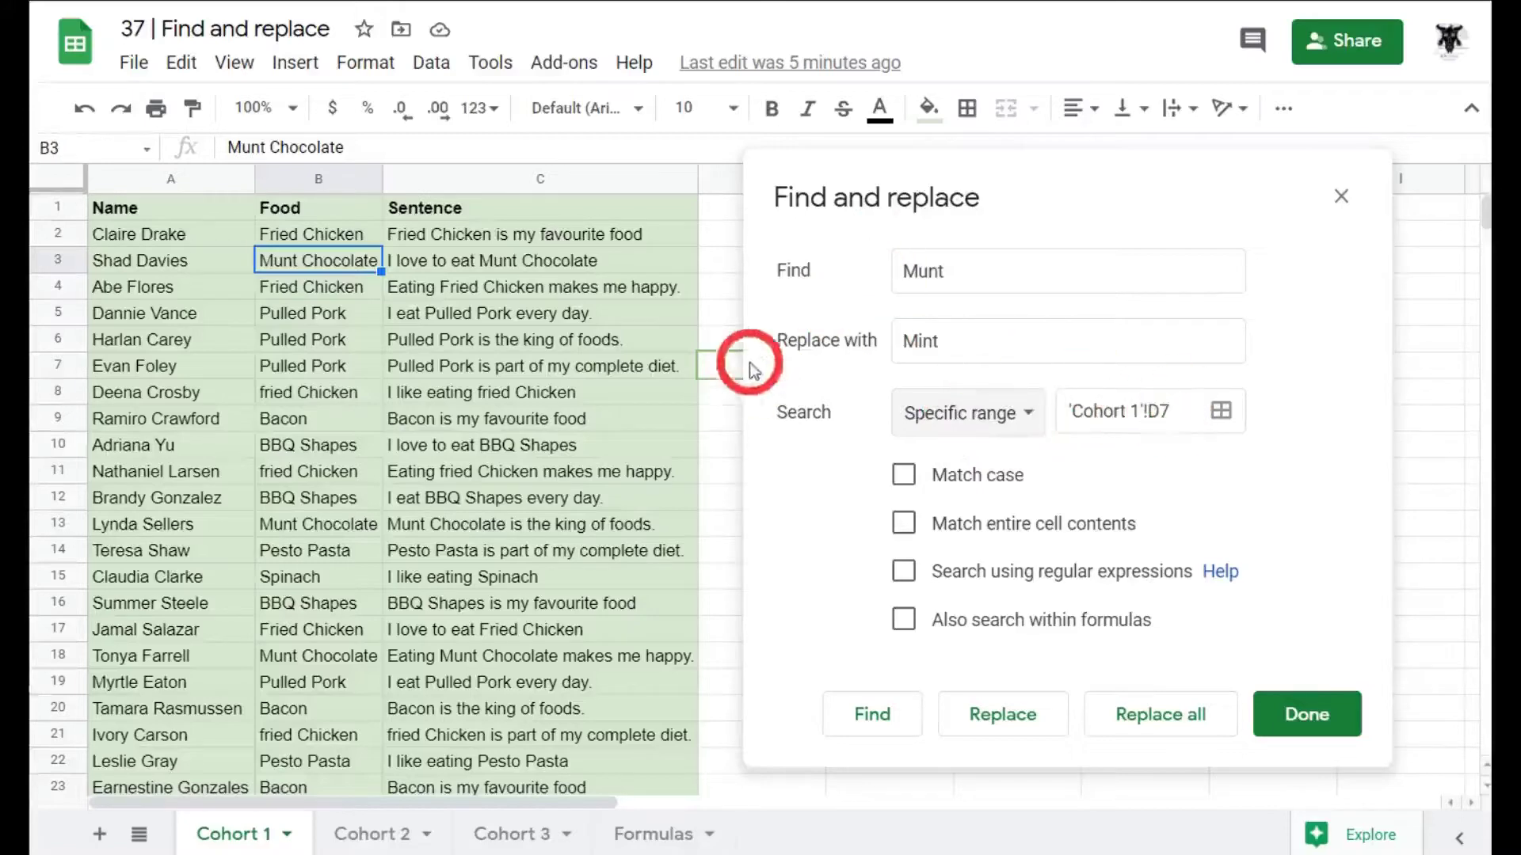
pyautogui.moveTo(1021, 187); pyautogui.dragTo(1125, 211)
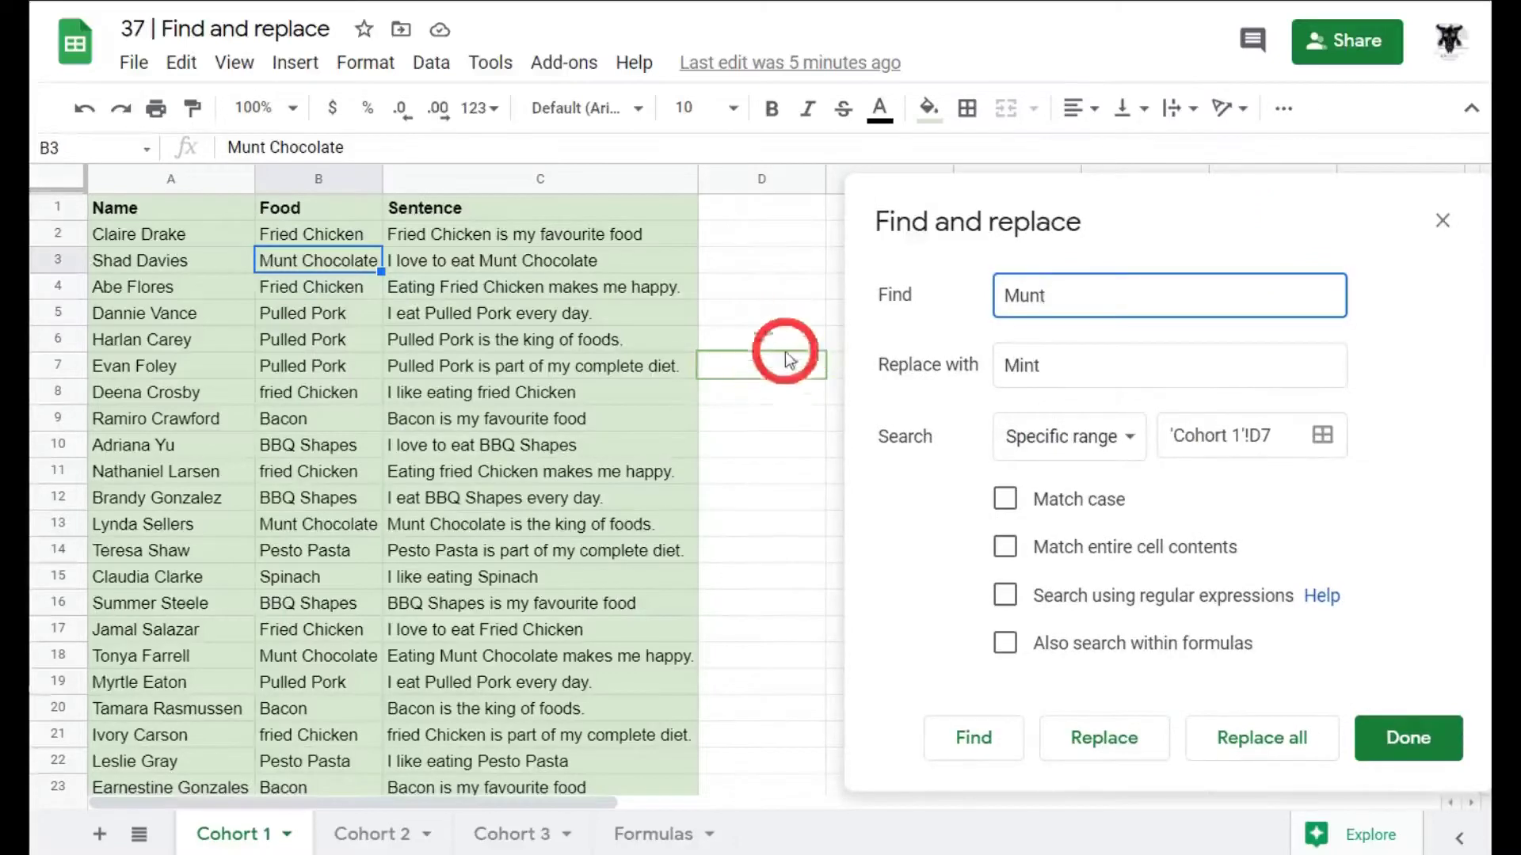
pyautogui.moveTo(1188, 204); pyautogui.dragTo(1154, 130)
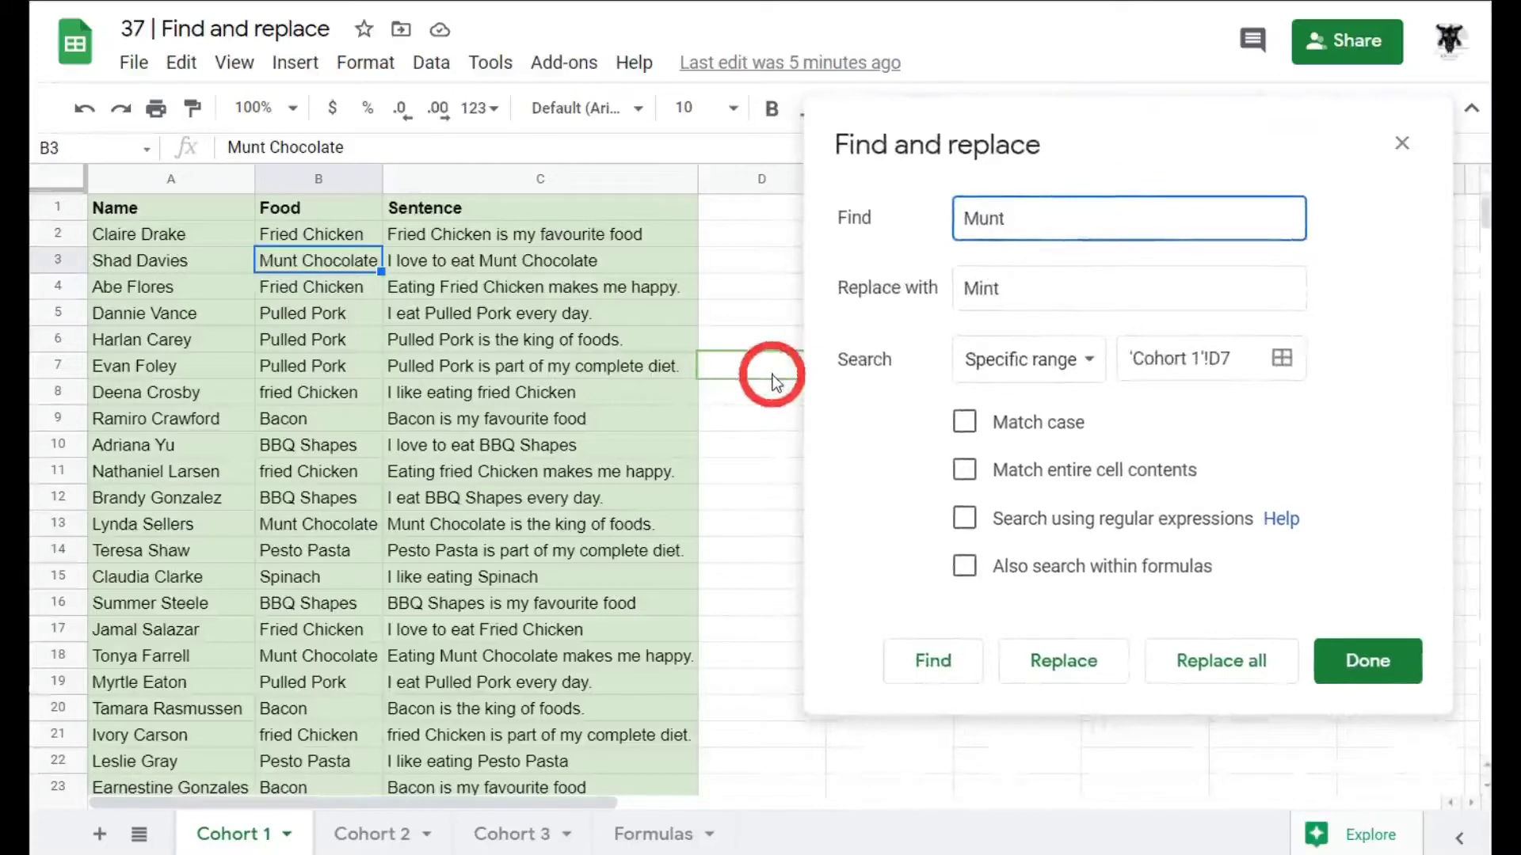
# Set the search range to A1:C14 on the Cohort 1 sheet and place the dialog clear of the data.
pyautogui.click(1280, 362)
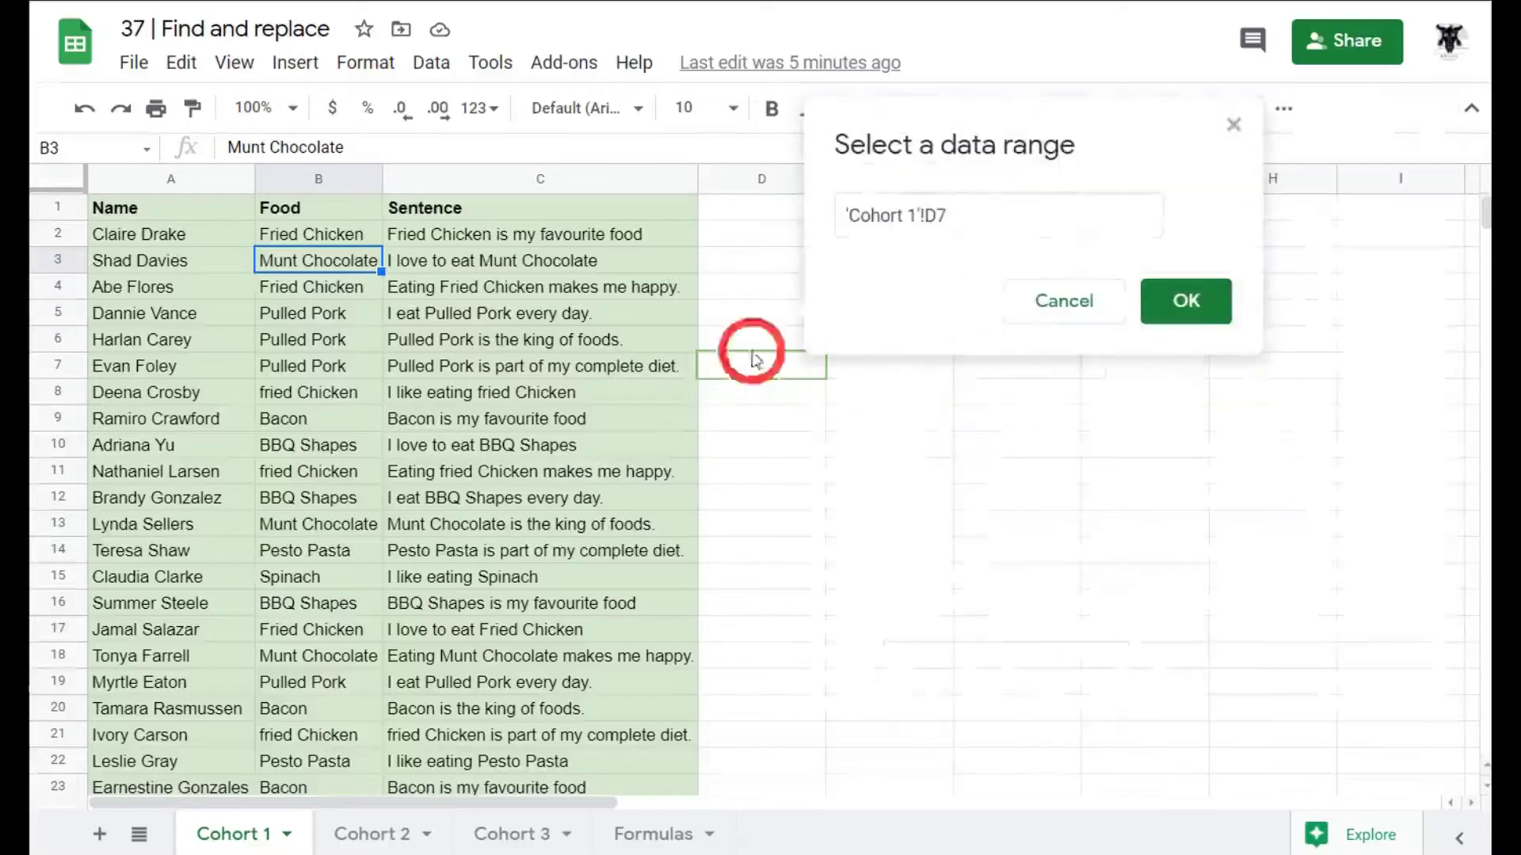
pyautogui.click(994, 222)
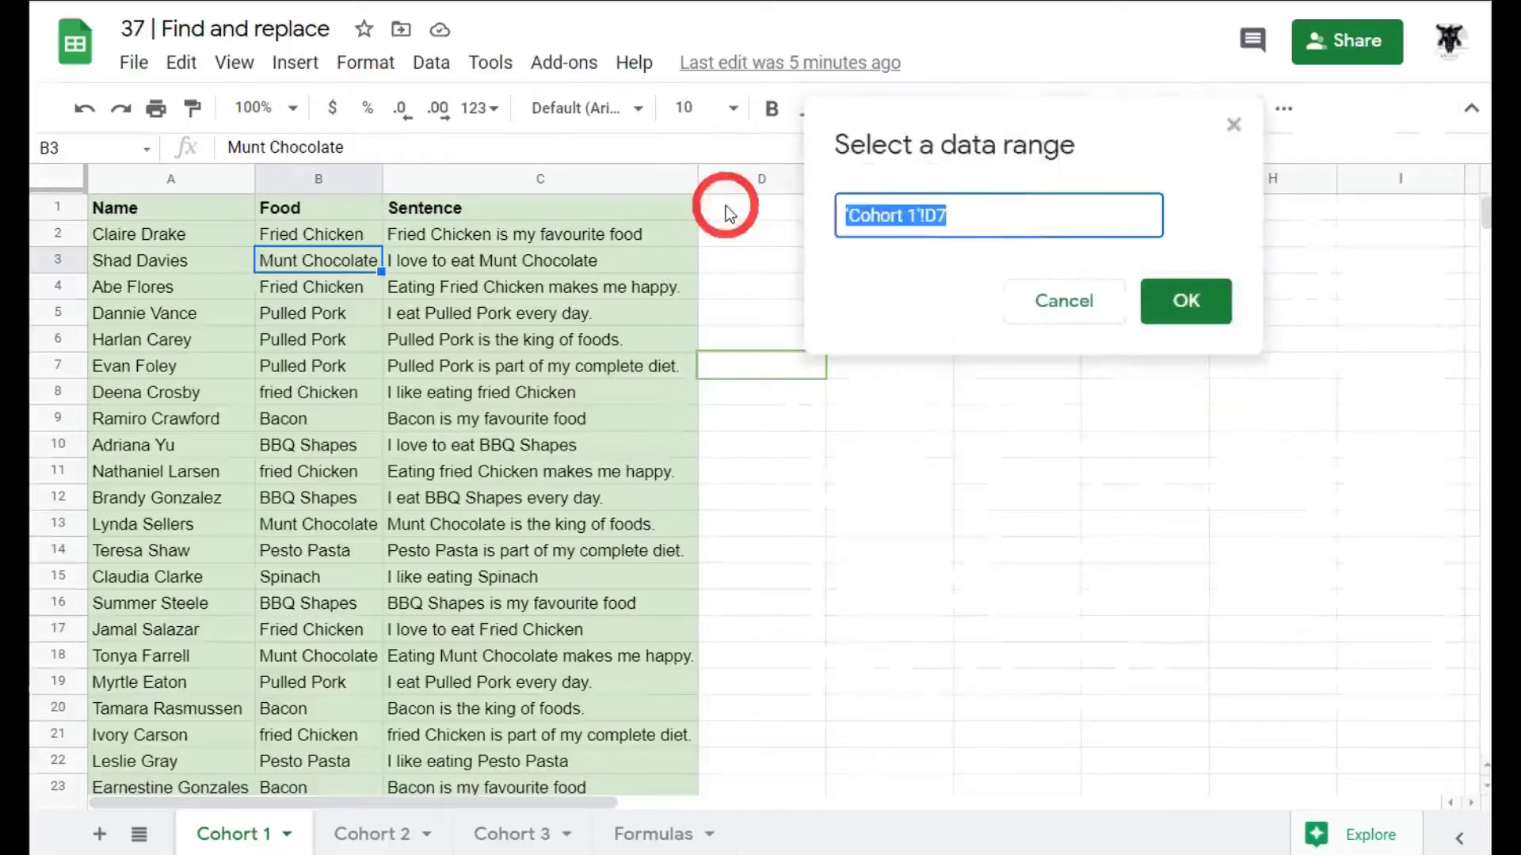
pyautogui.press('BackSpace')
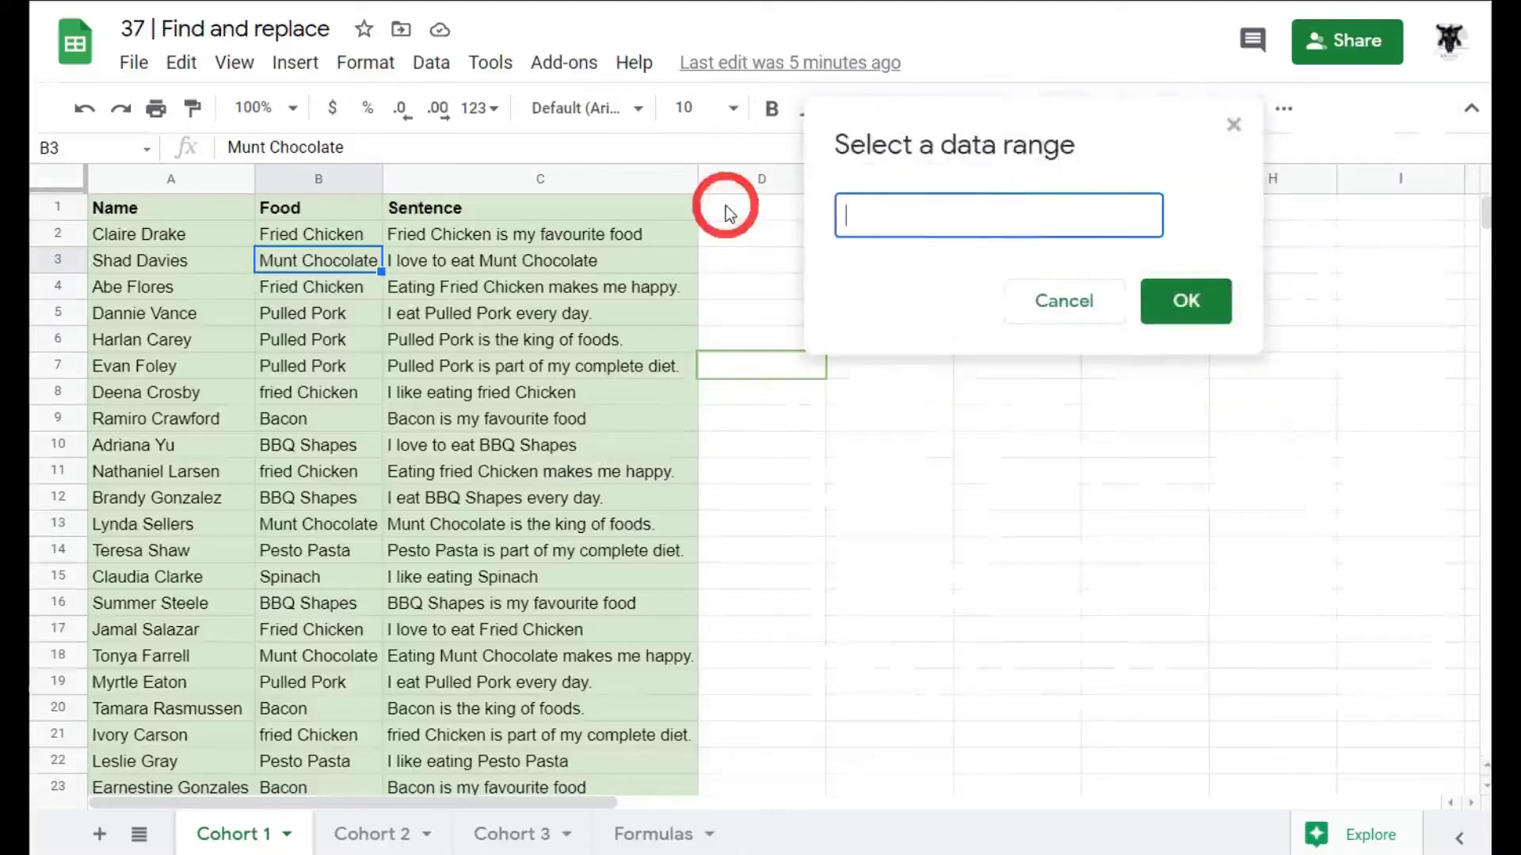
pyautogui.click(149, 214)
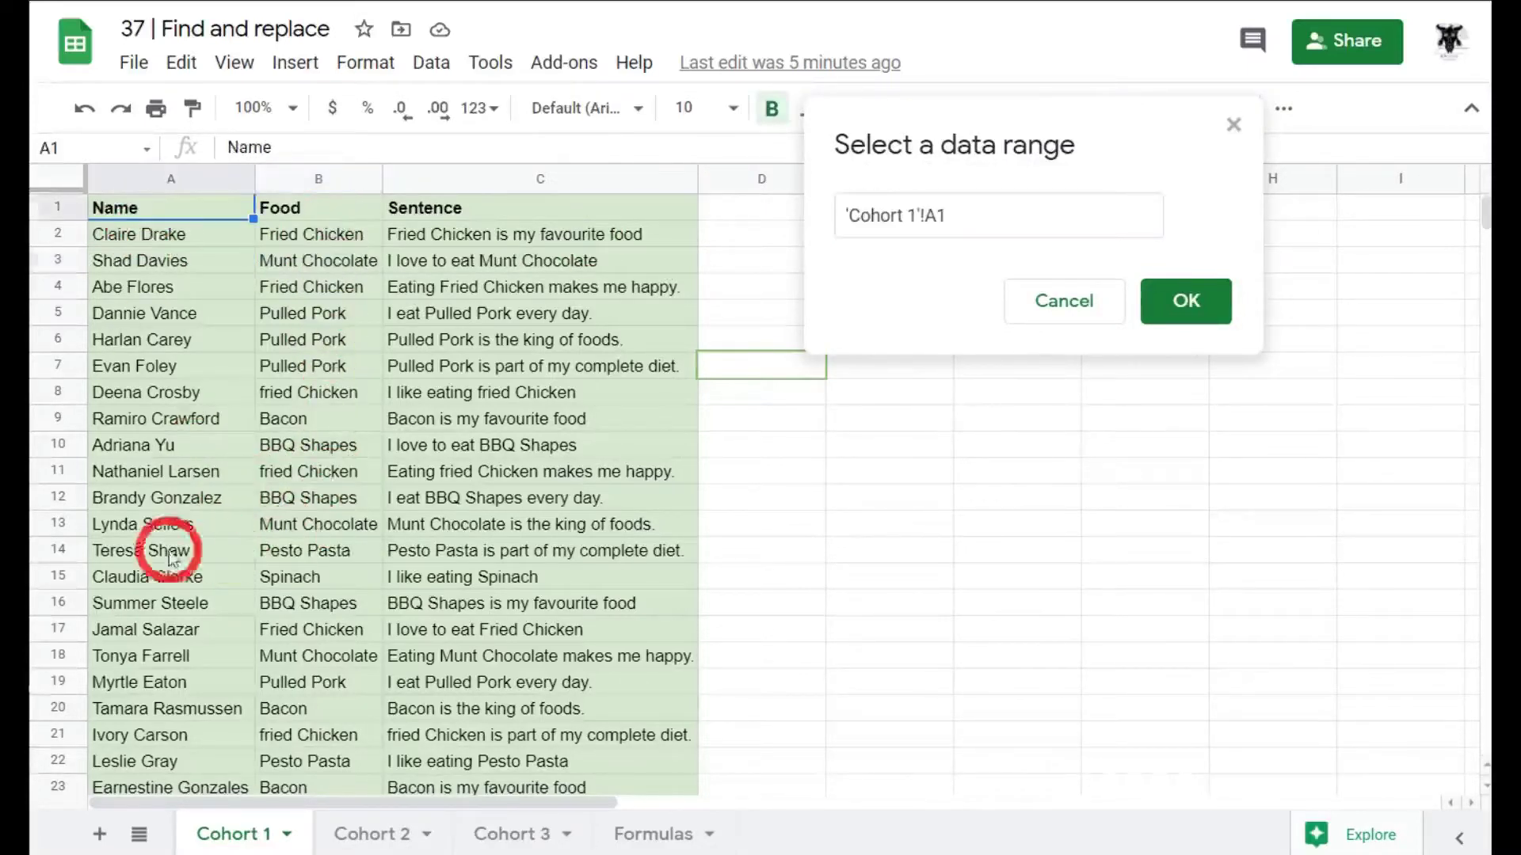
pyautogui.keyDown('shift'); pyautogui.click(578, 557); pyautogui.keyUp('shift')
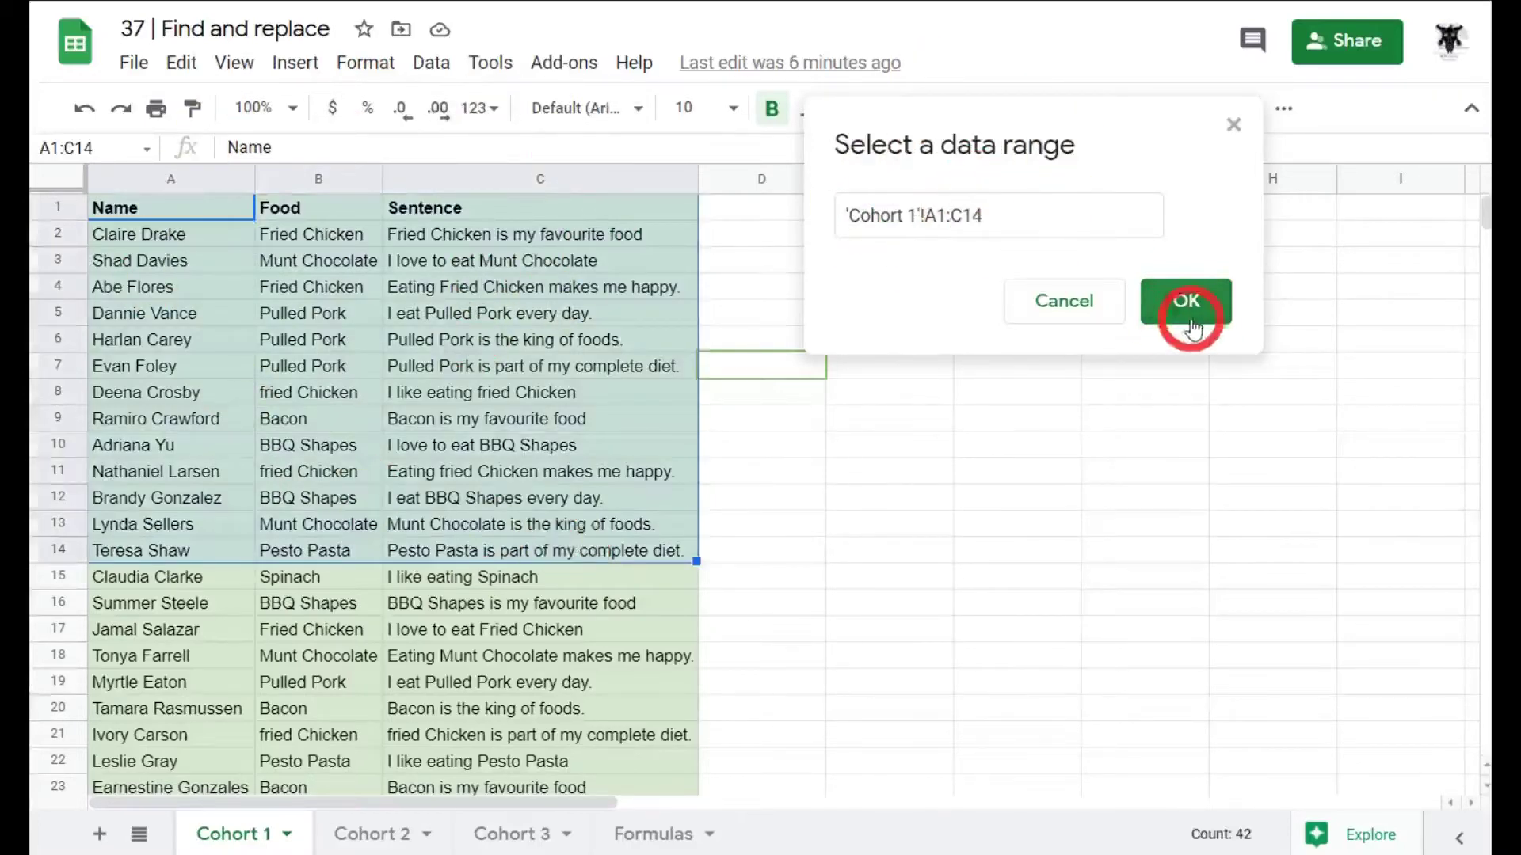
pyautogui.click(1198, 301)
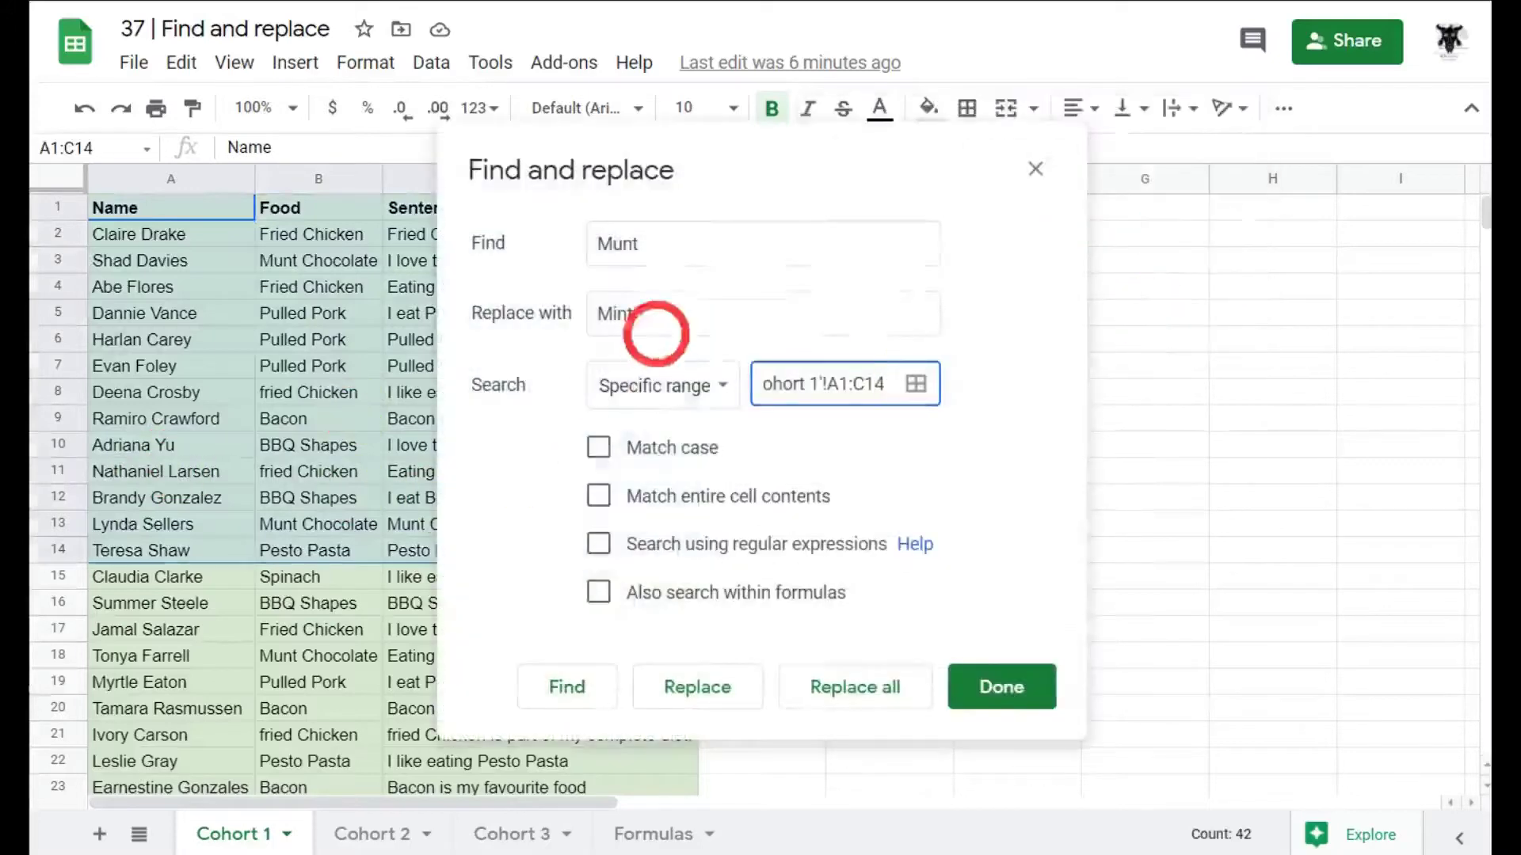
pyautogui.moveTo(736, 151); pyautogui.dragTo(1038, 103)
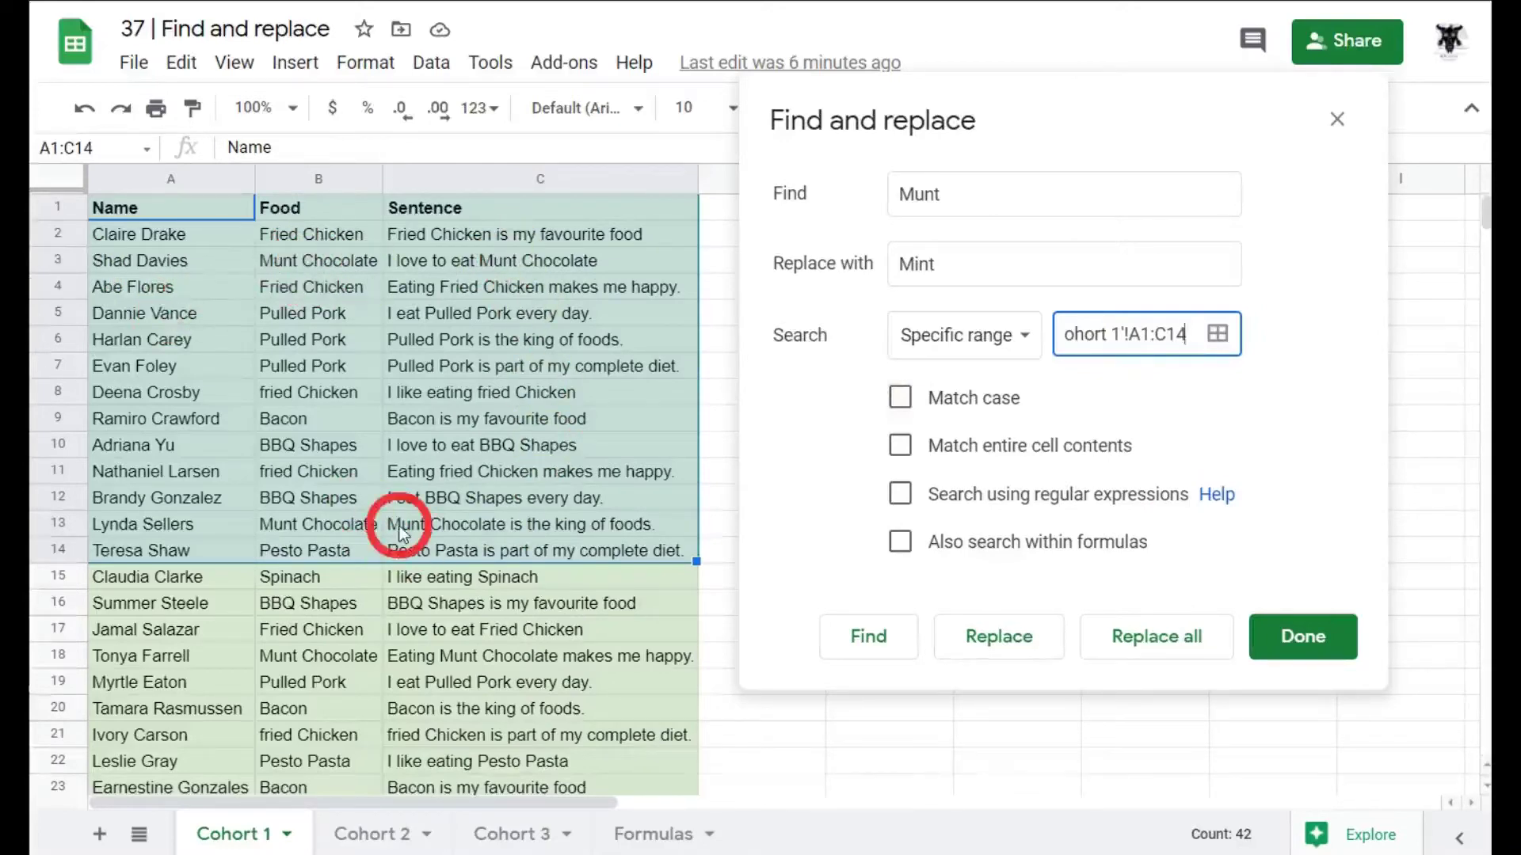
# Replace "Munt" with "Mint" in cell B3, and replace all remaining matches within the range A1:C14.
pyautogui.click(1002, 640)
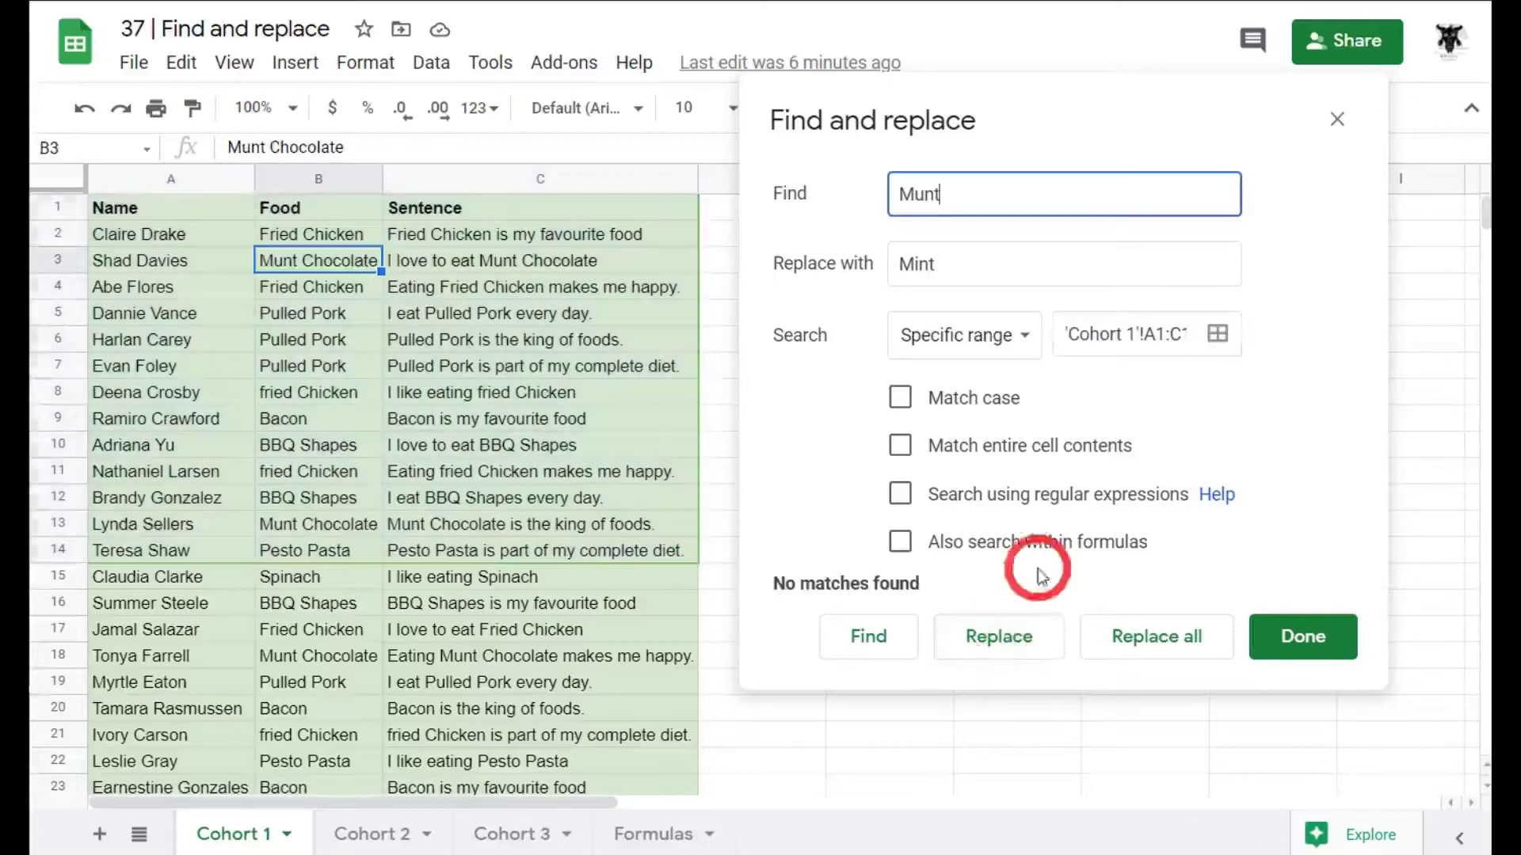
pyautogui.click(1016, 654)
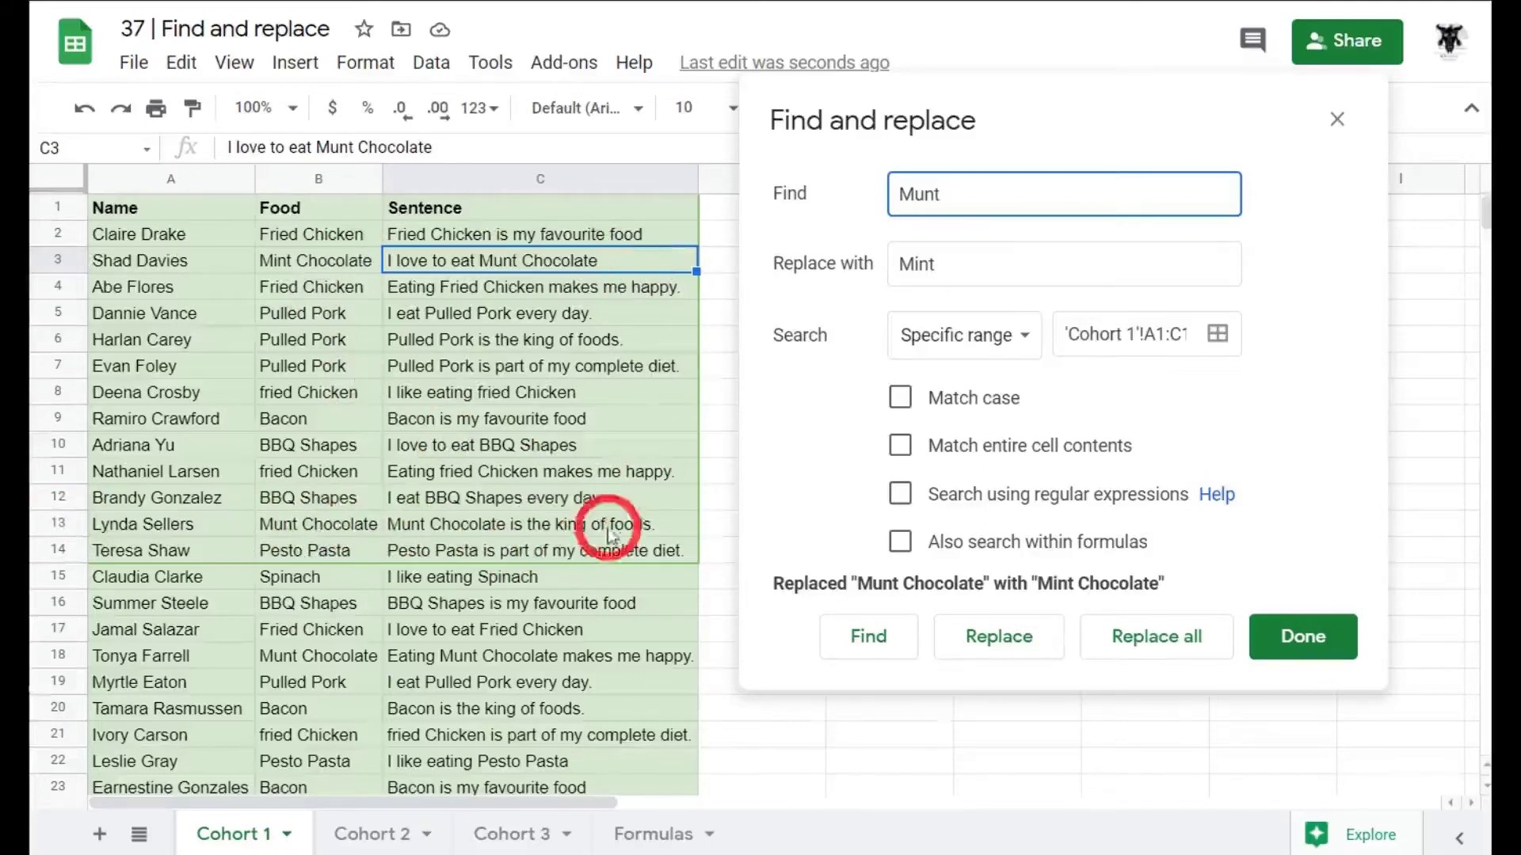
pyautogui.click(1161, 646)
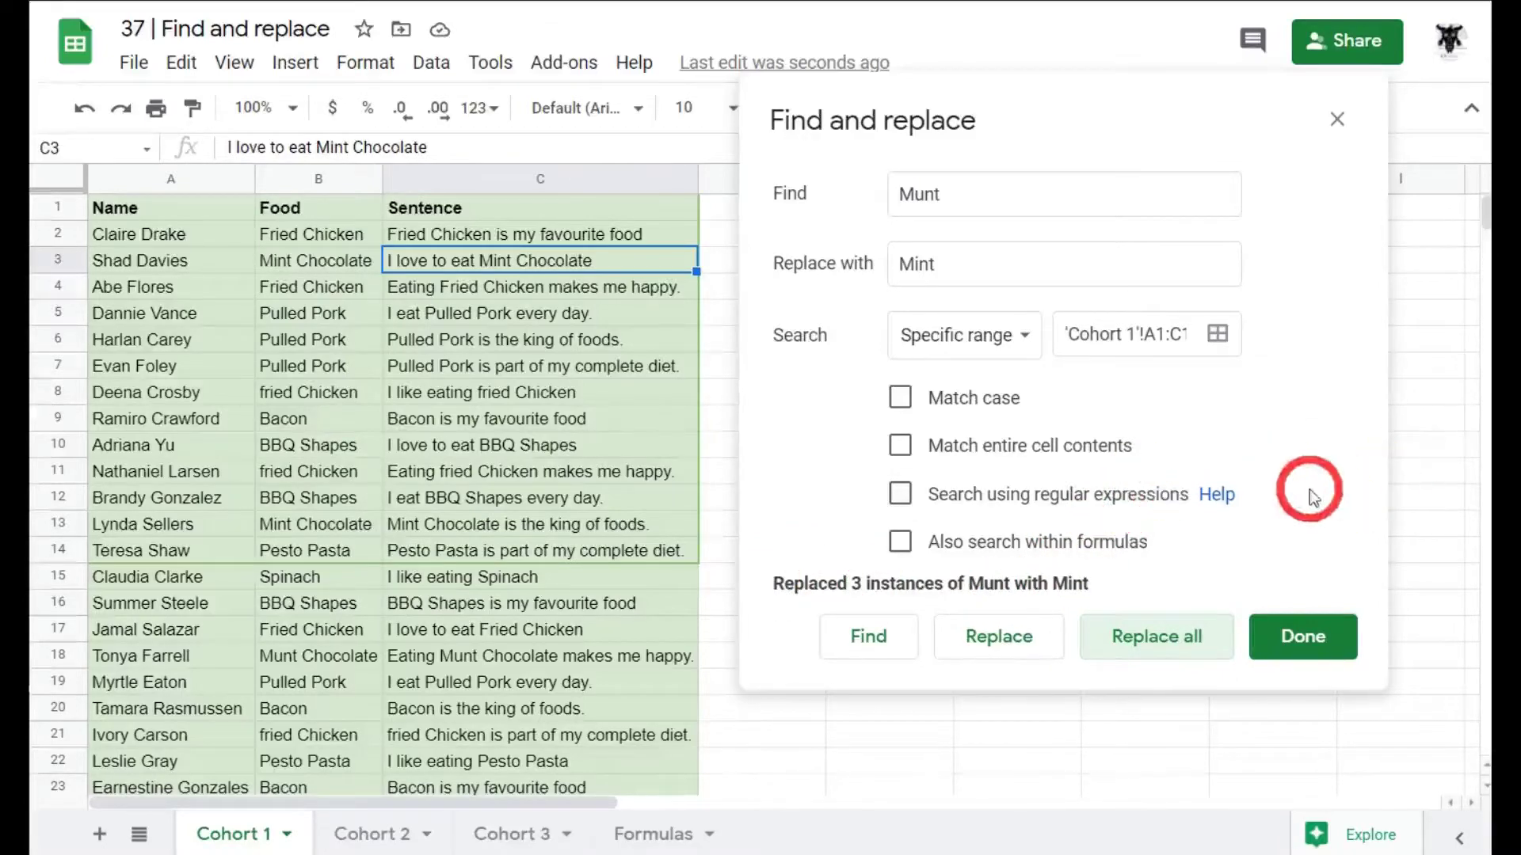
# Check the rows below the range, widen the search scope to this sheet and replace every "Munt" with "Mint".
pyautogui.click(1183, 194)
pyautogui.scroll(-2, 420, 429)
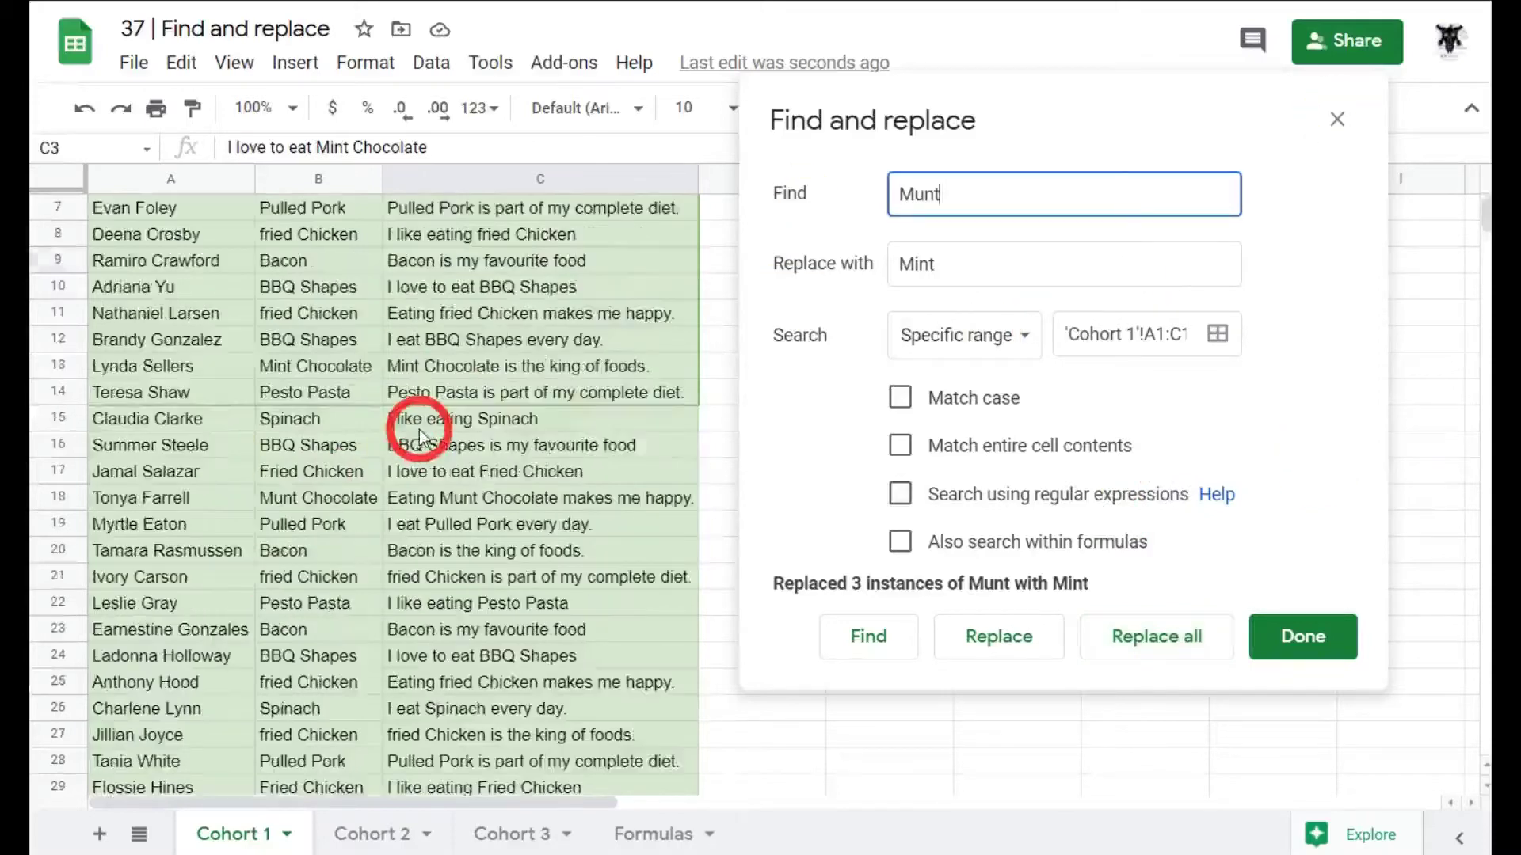
pyautogui.scroll(-4, 420, 429)
pyautogui.scroll(-4, 420, 429)
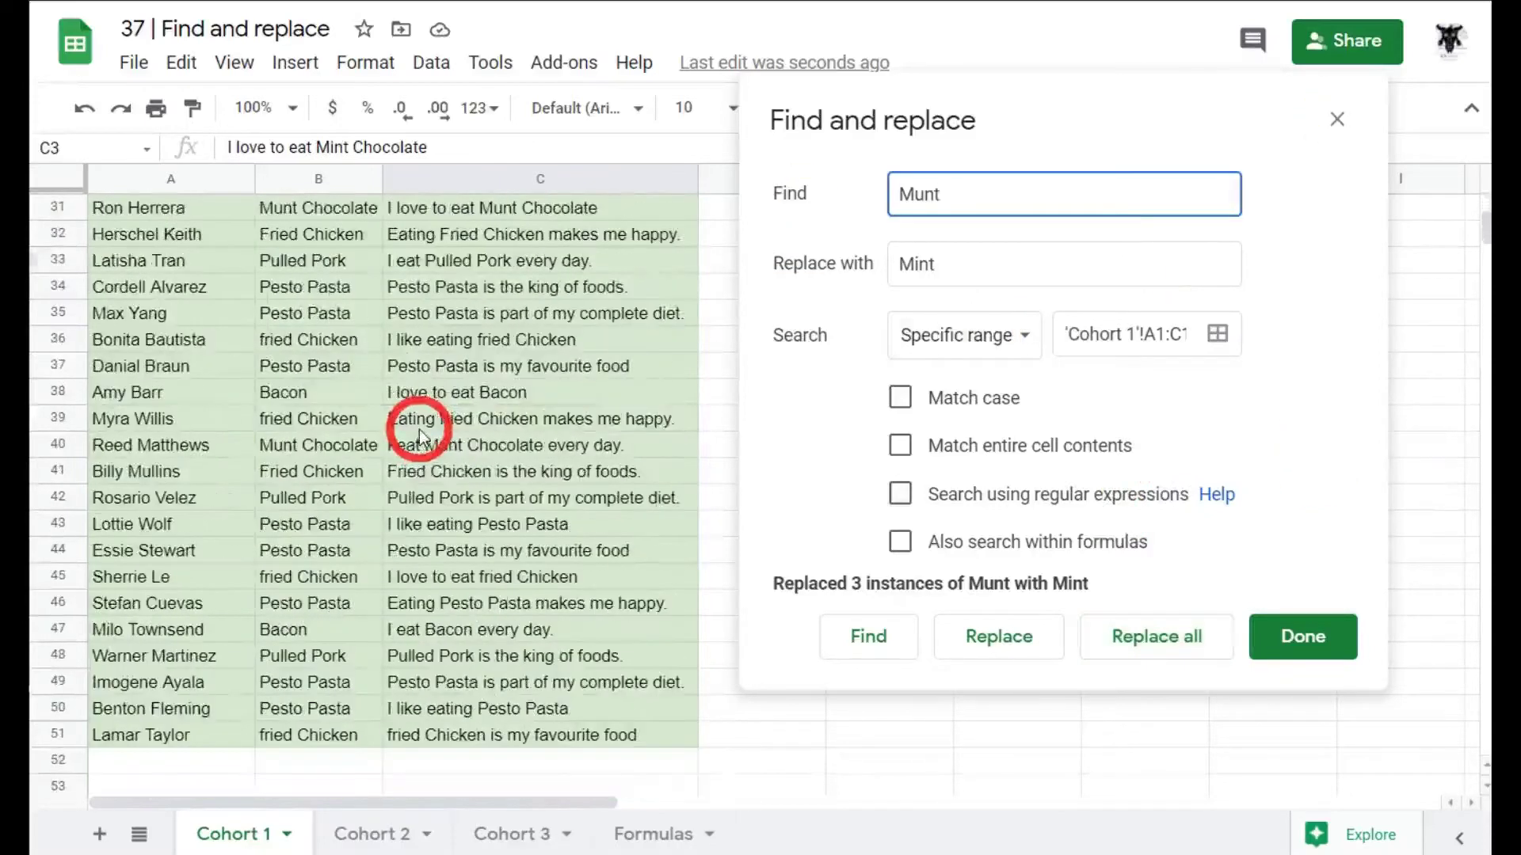
pyautogui.scroll(10, 424, 559)
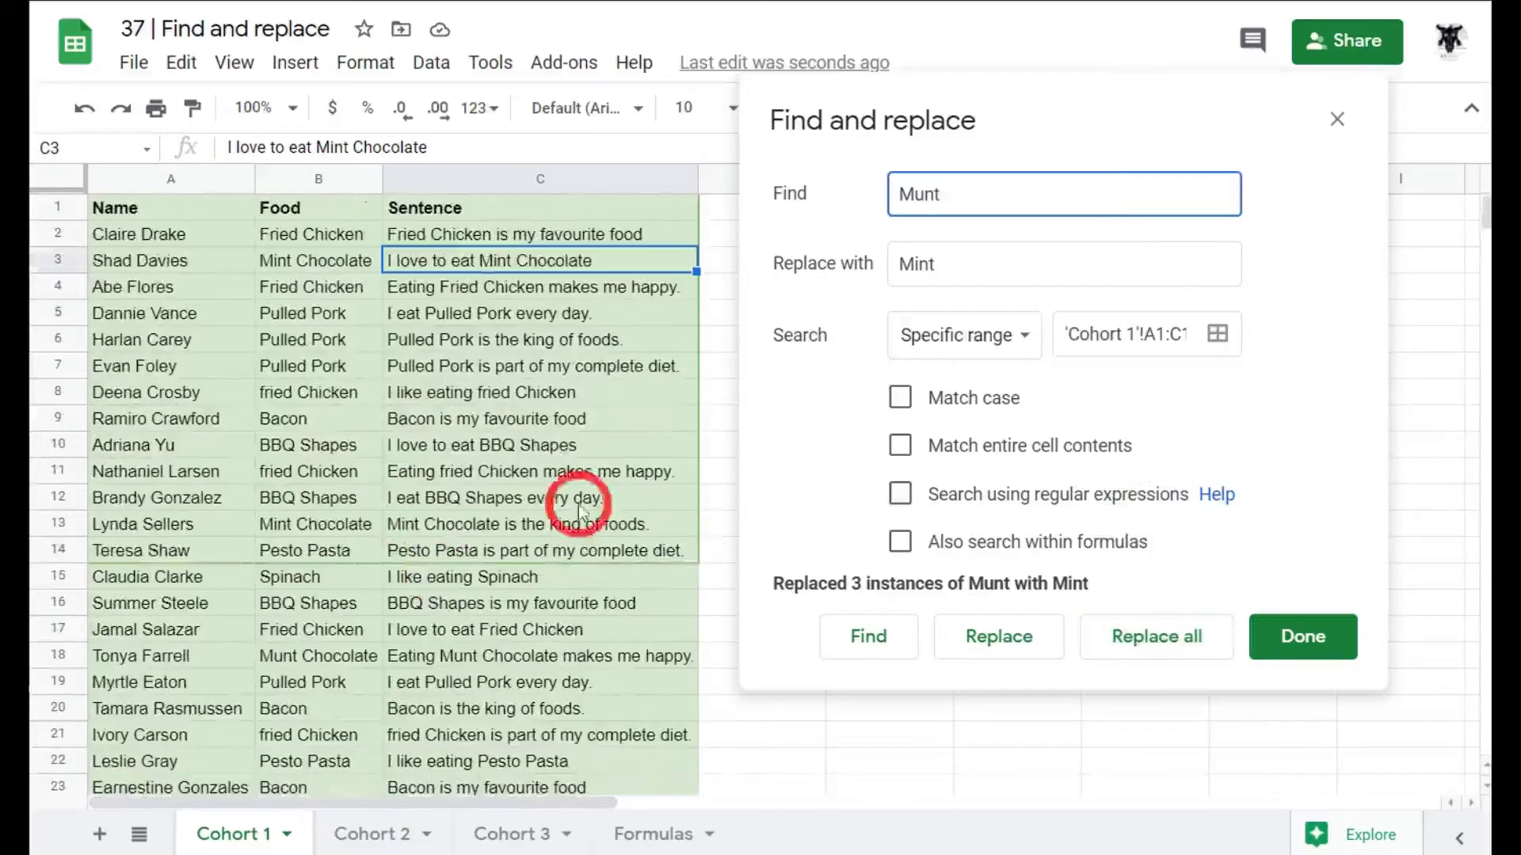
pyautogui.click(1007, 341)
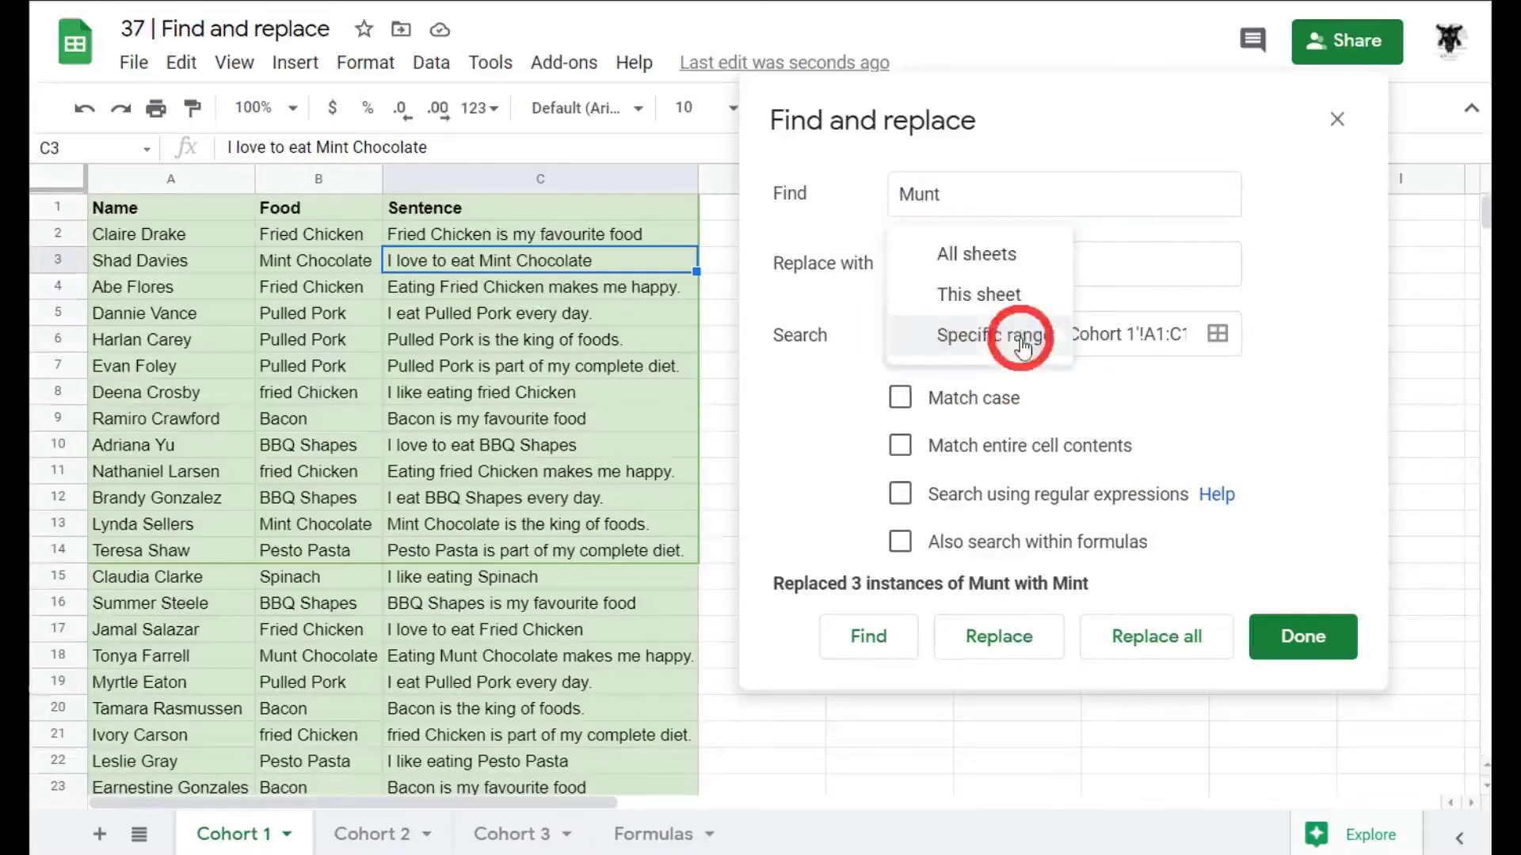
pyautogui.click(1005, 294)
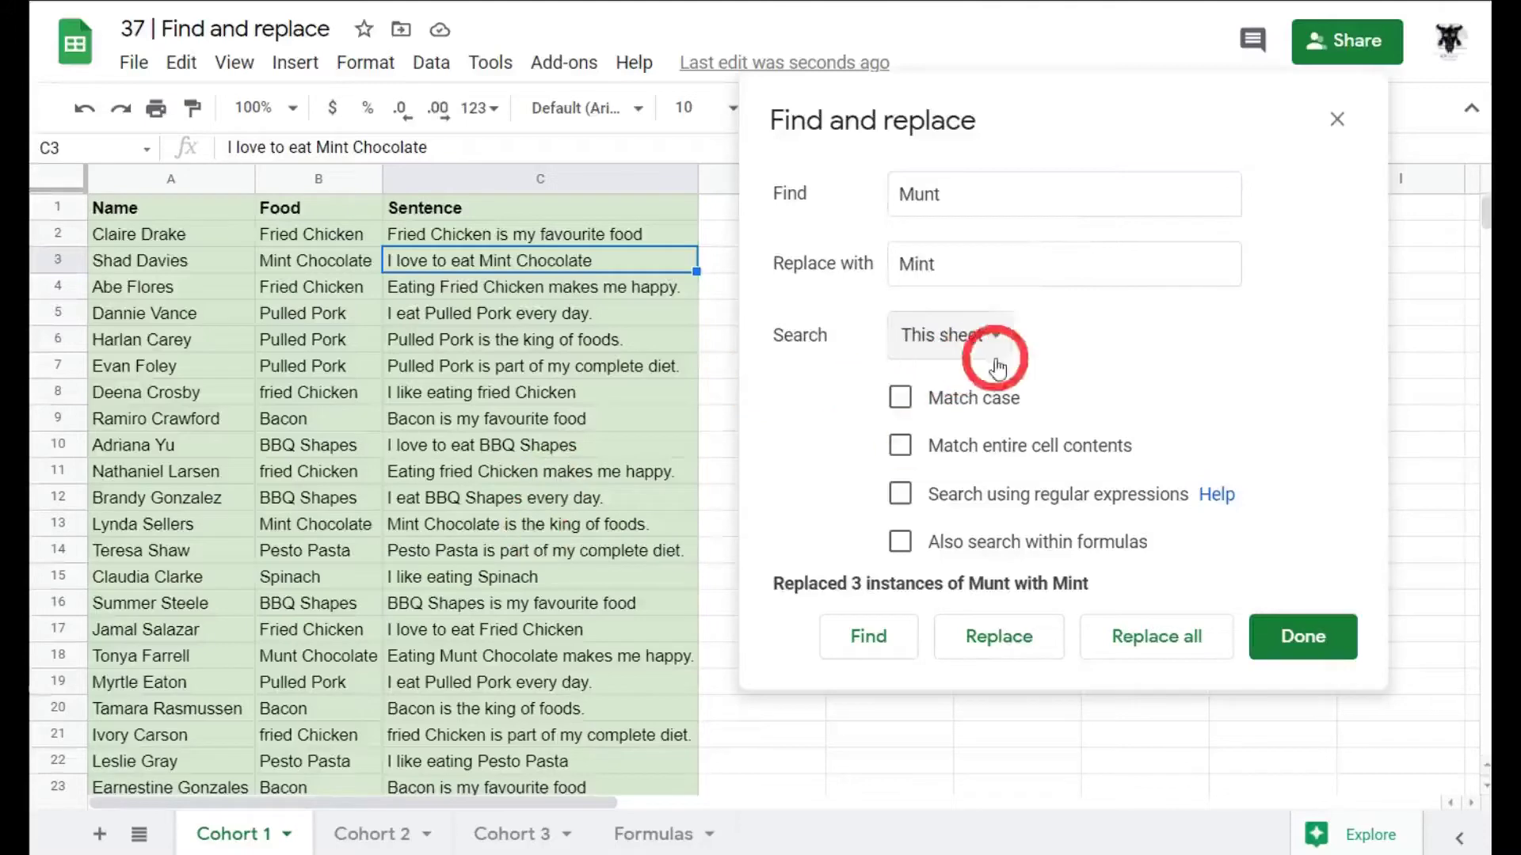
pyautogui.click(1156, 643)
# Review the replacements down the Cohort 1 sheet and search it for any remaining "Munt".
pyautogui.scroll(-2, 408, 511)
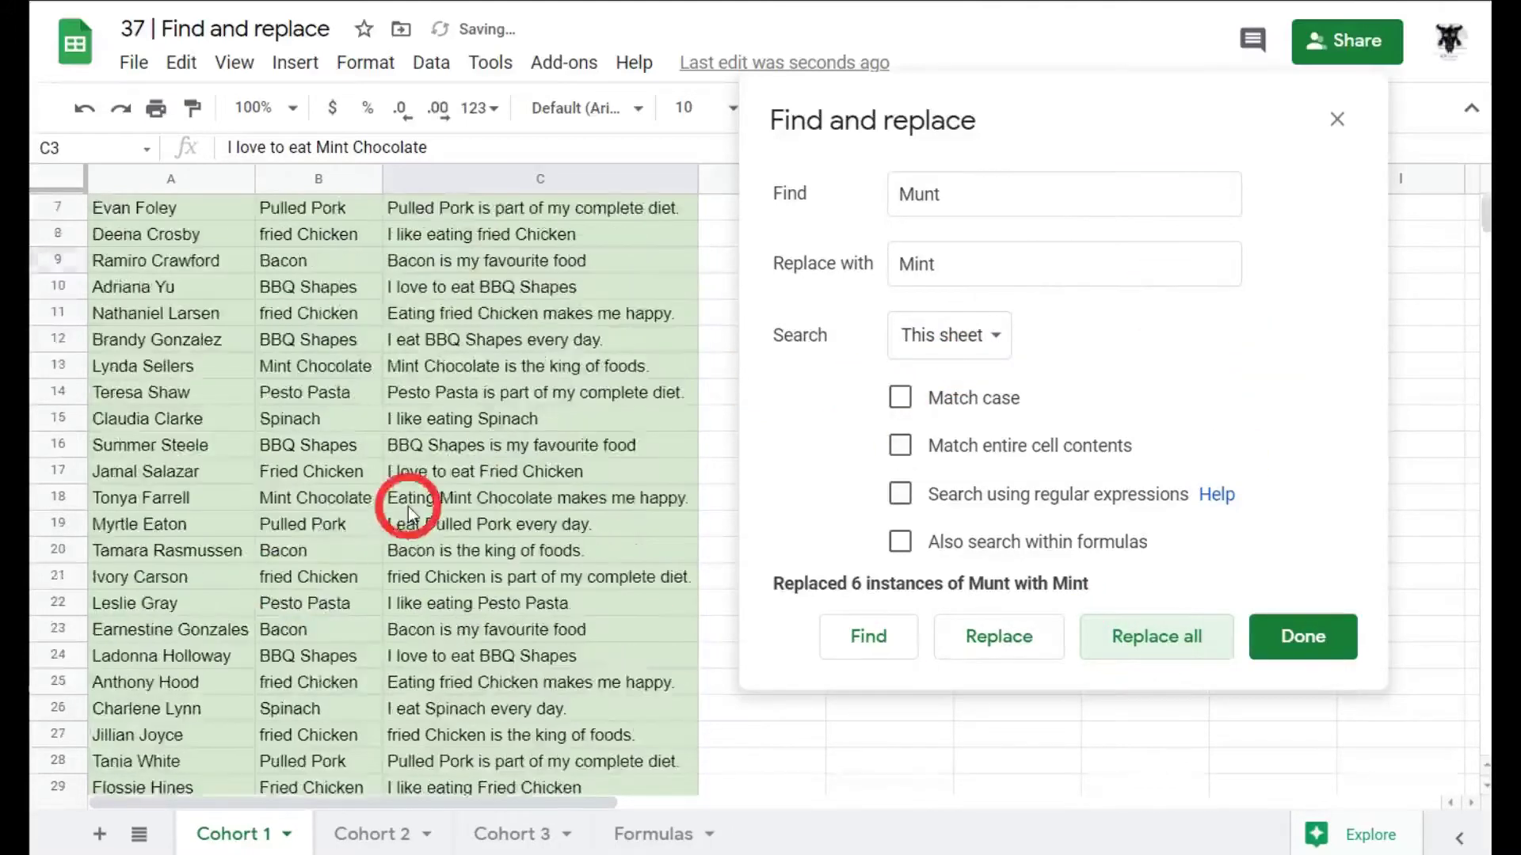
pyautogui.scroll(-6, 408, 511)
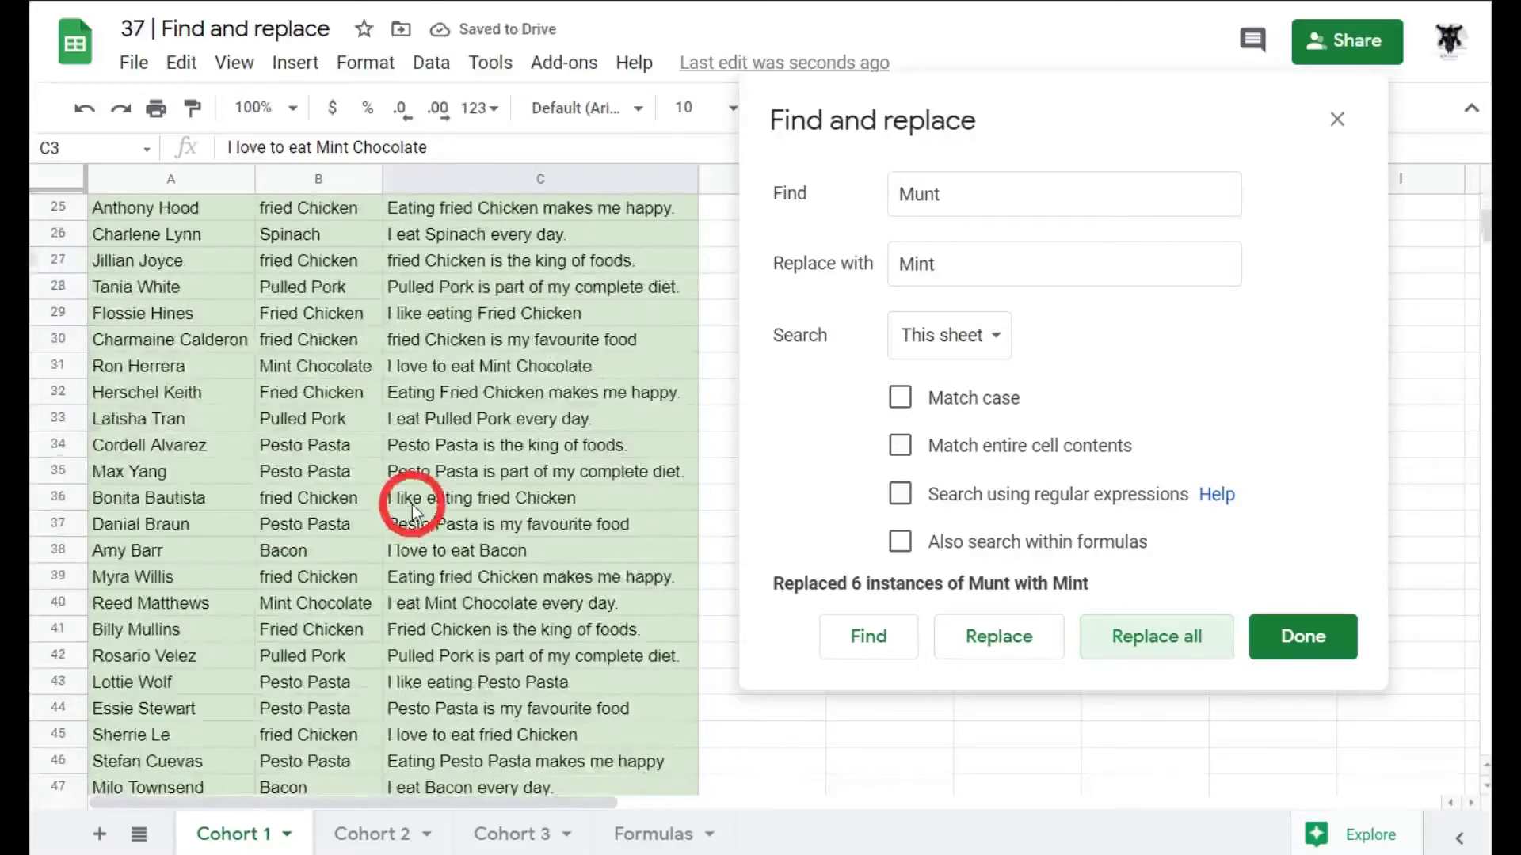
pyautogui.scroll(-6, 411, 507)
pyautogui.scroll(12, 417, 502)
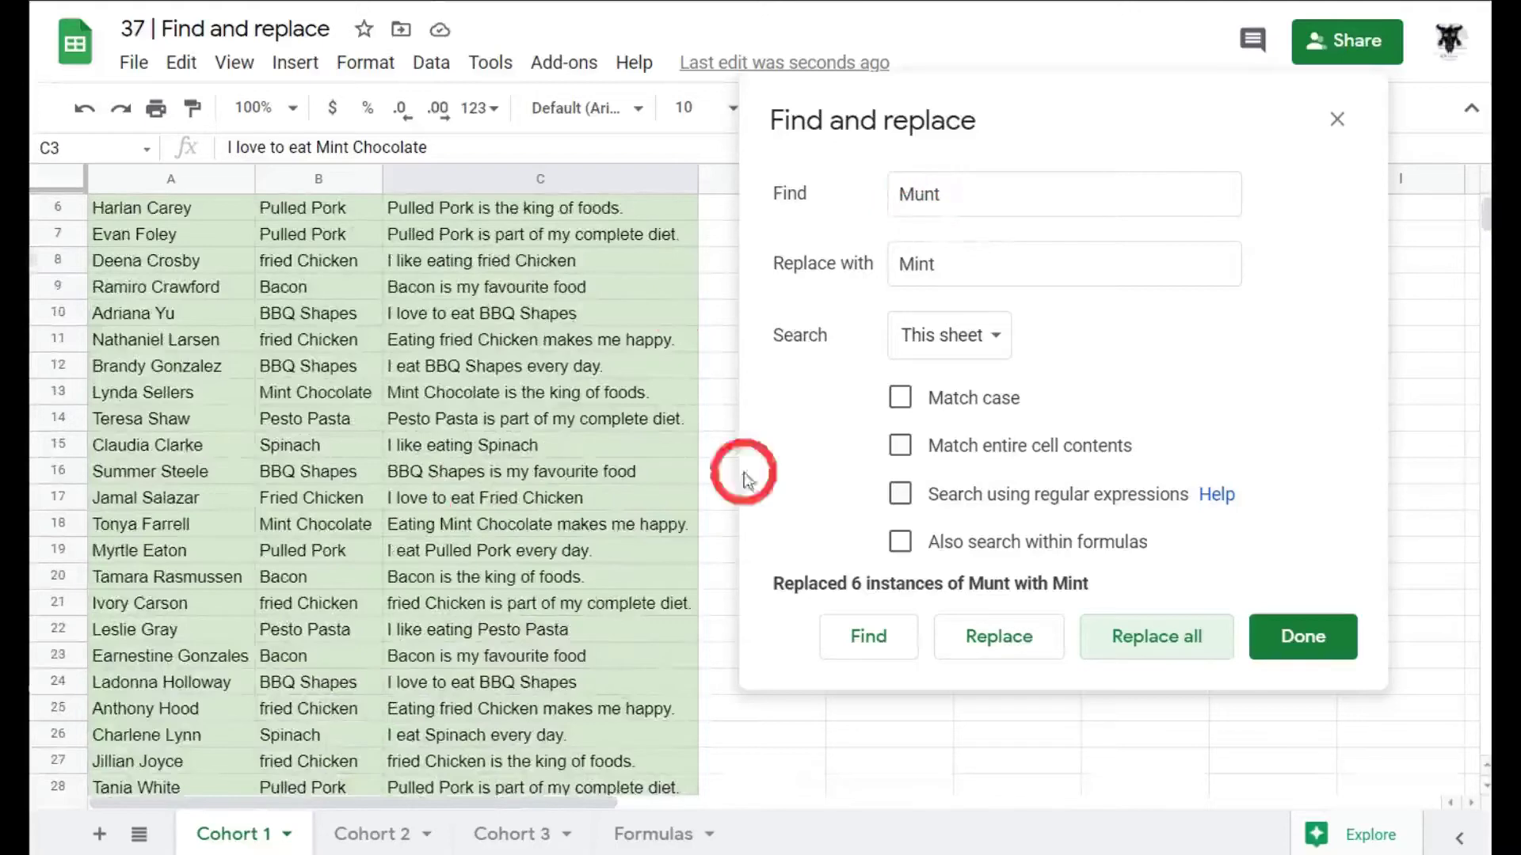
pyautogui.click(866, 638)
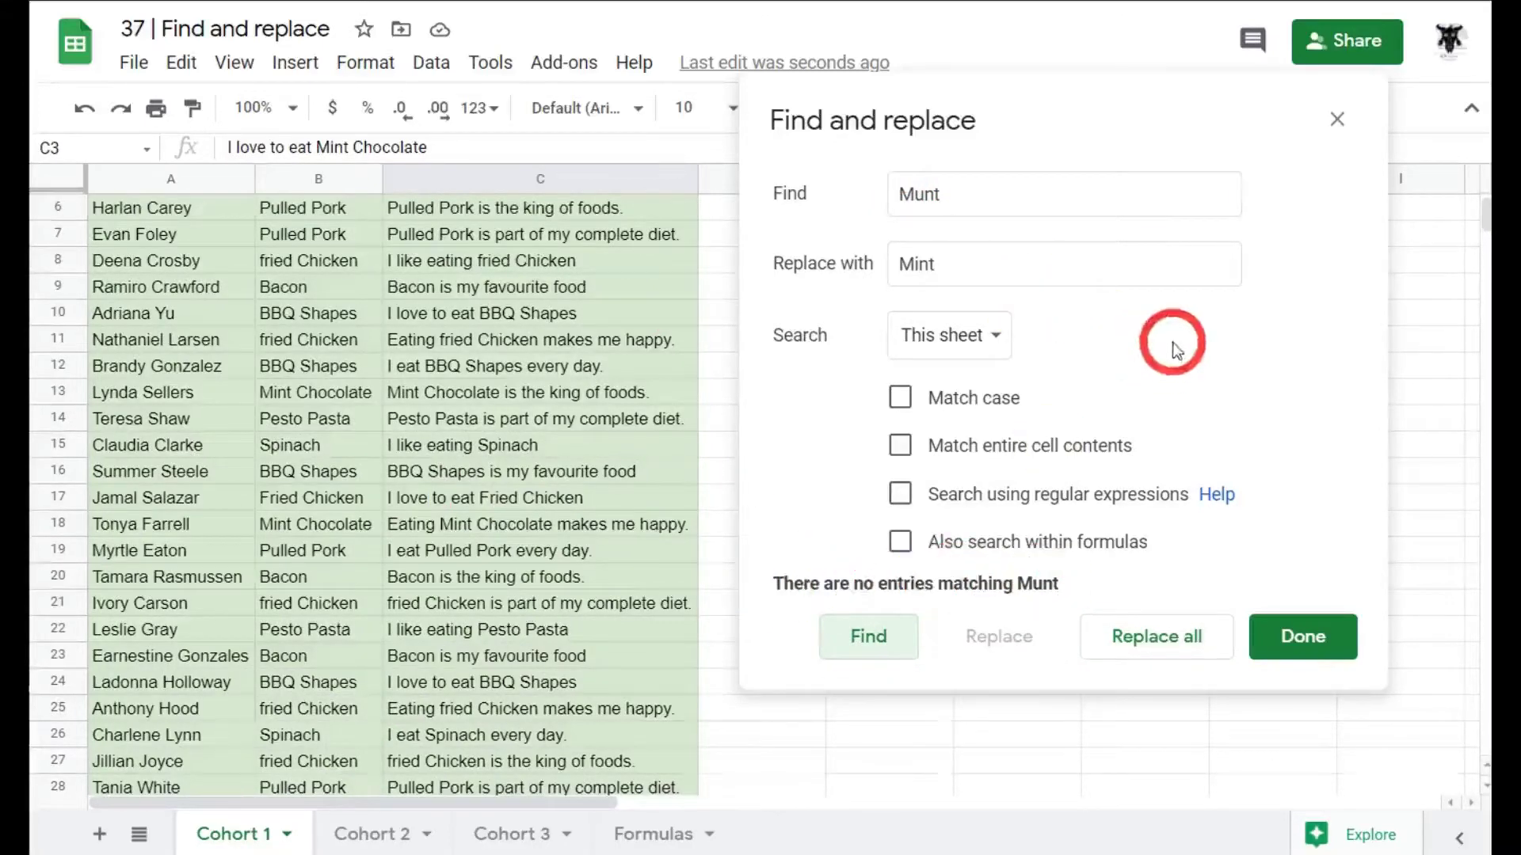
pyautogui.hotkey('ctrl', 'h')
# Check the Cohort 2 and Cohort 3 sheets for "Munt" entries and return to the Cohort 1 sheet.
pyautogui.click(373, 834)
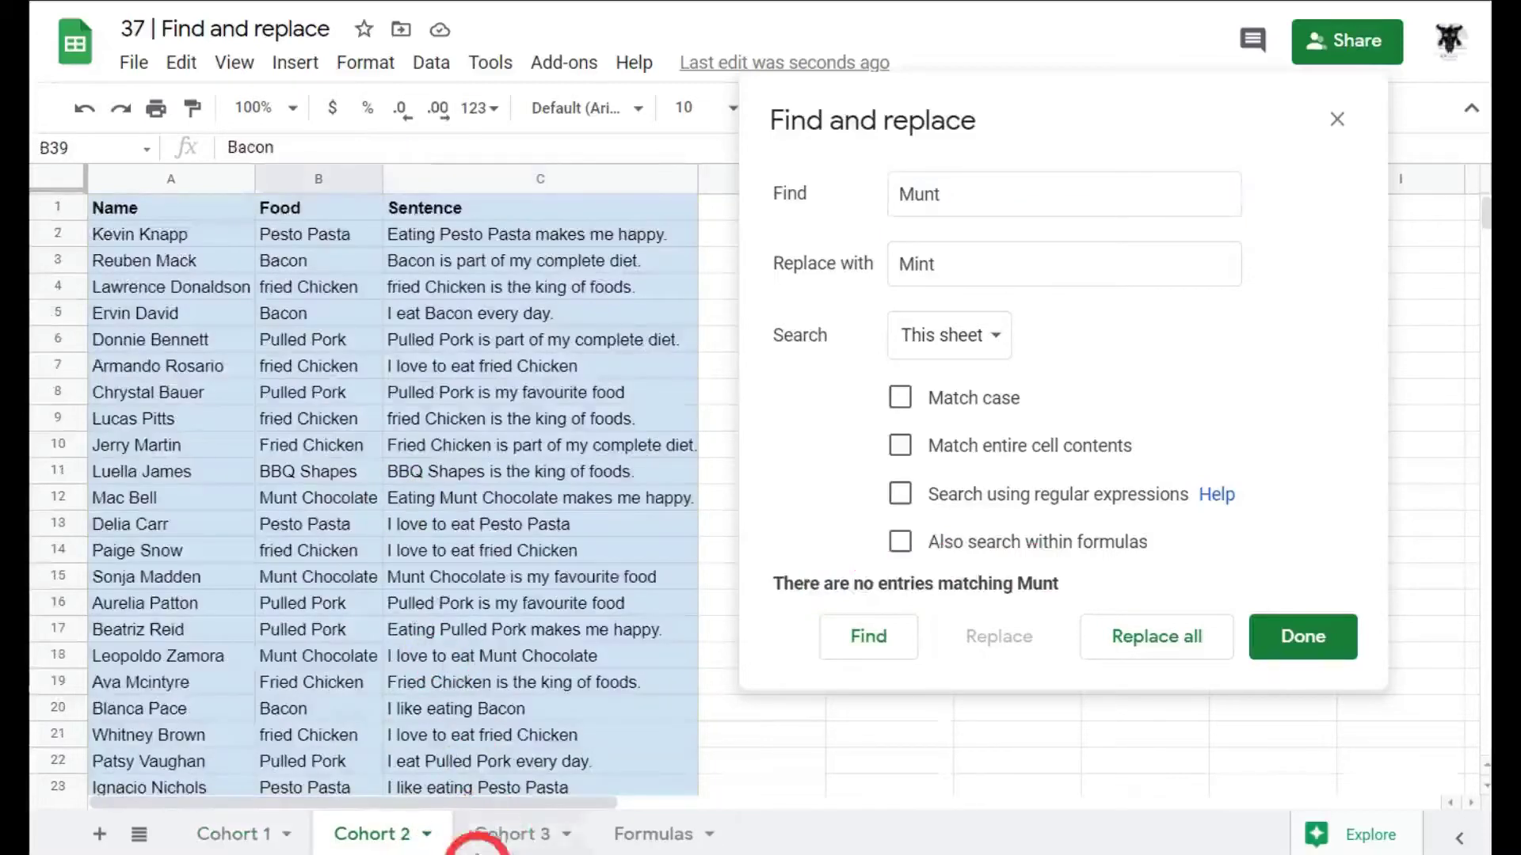
pyautogui.click(496, 844)
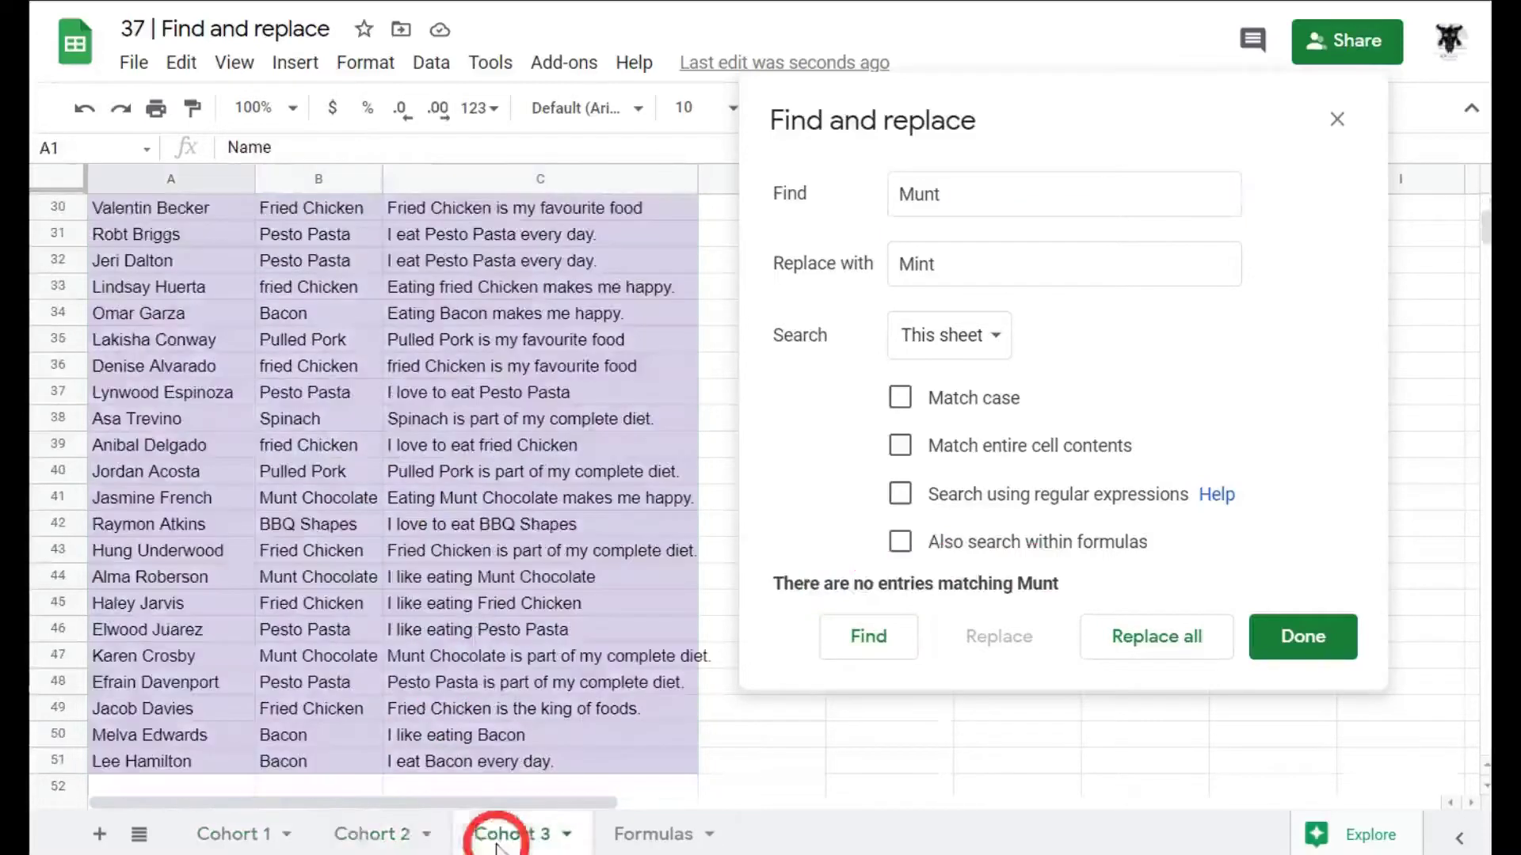
pyautogui.click(373, 834)
pyautogui.click(237, 831)
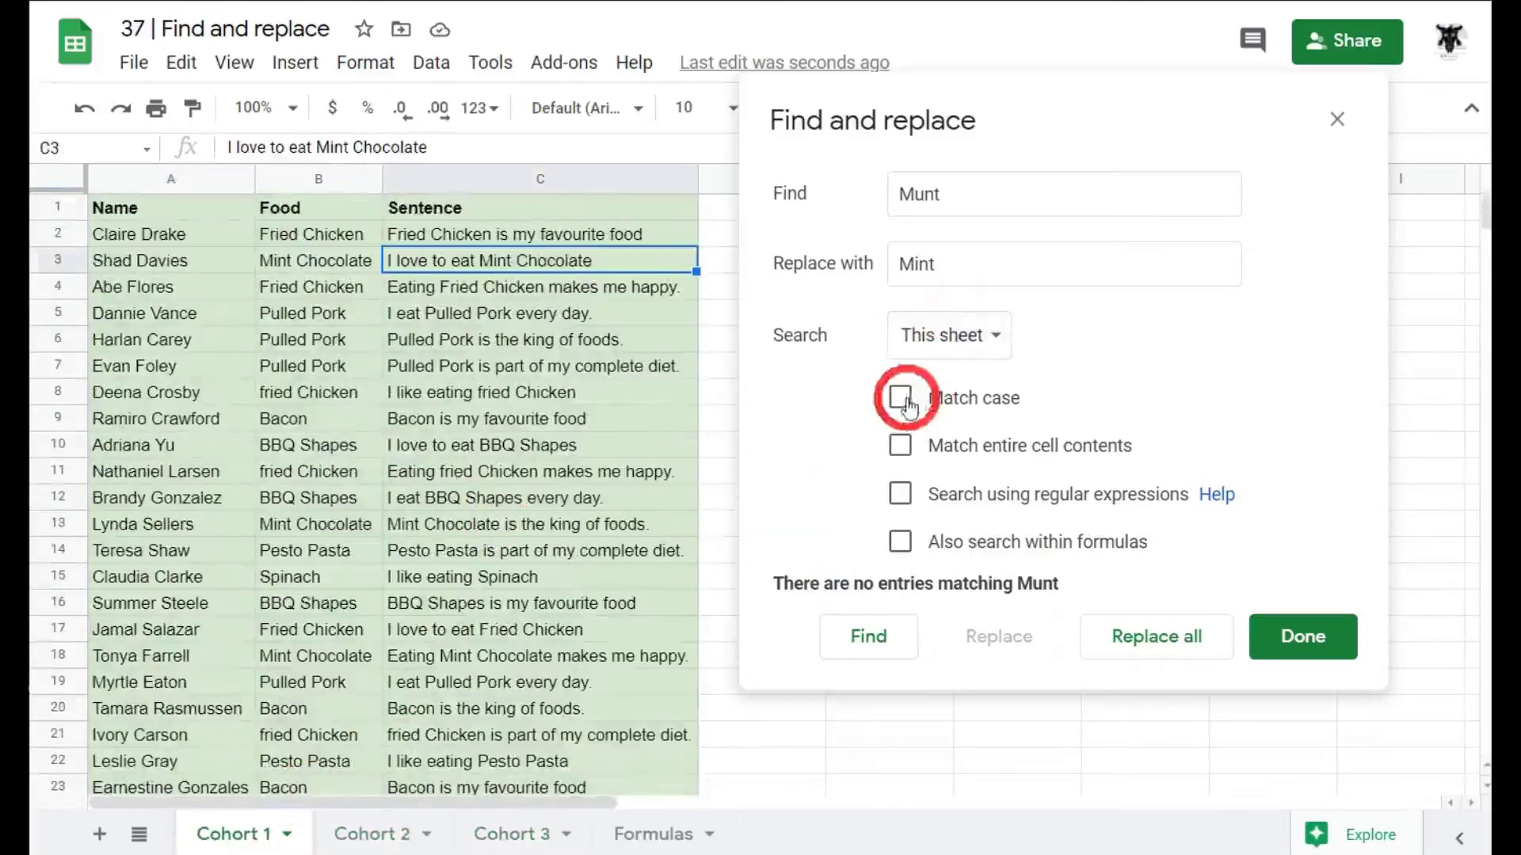
# Set the search scope to all sheets and replace every "Munt" with "Mint" across the whole spreadsheet.
pyautogui.click(942, 340)
pyautogui.click(944, 289)
pyautogui.click(1159, 653)
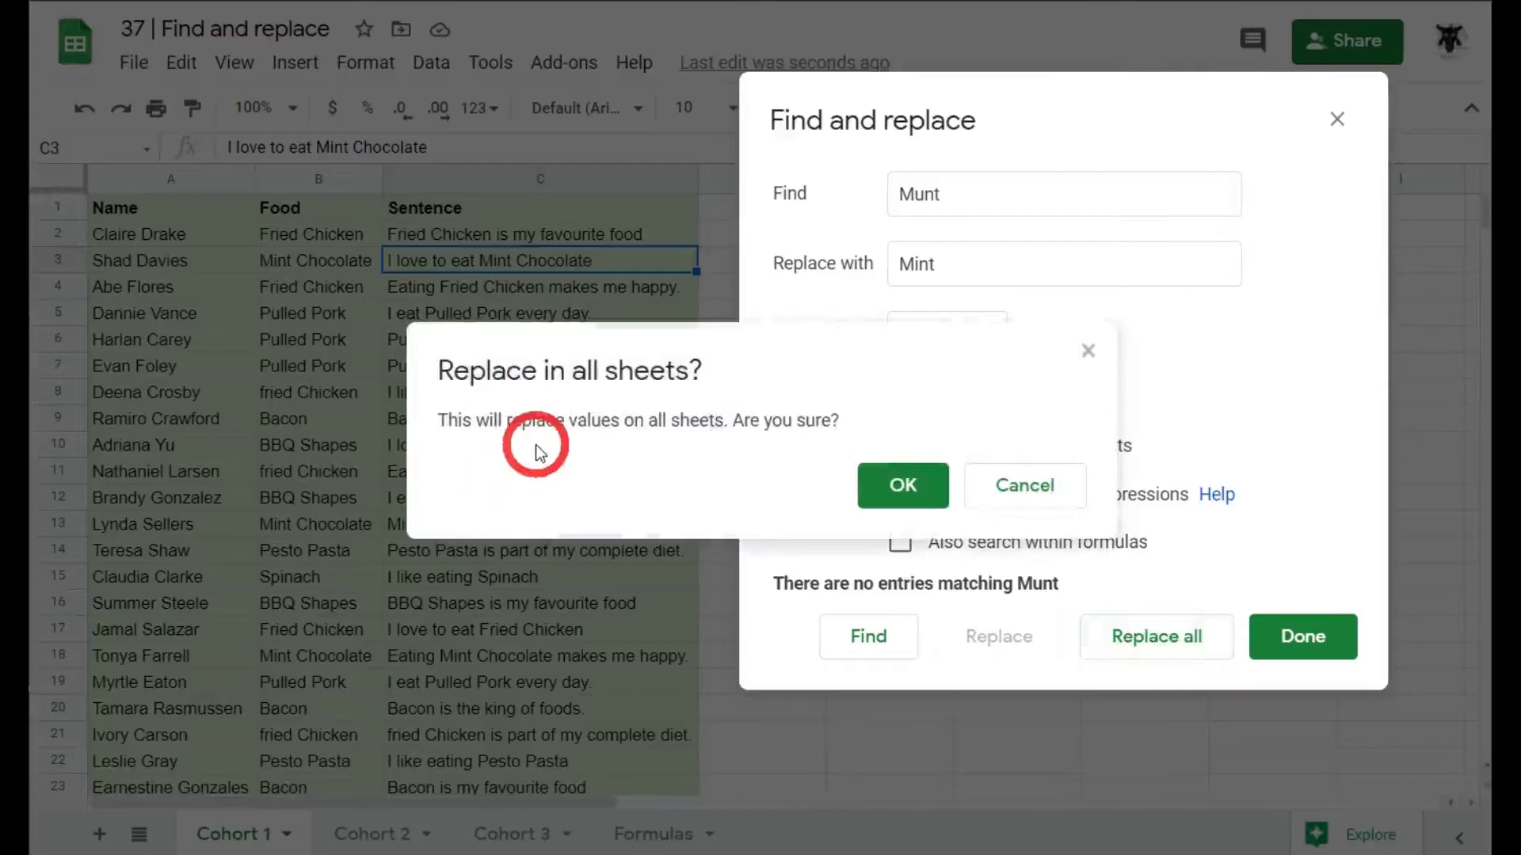
pyautogui.click(905, 491)
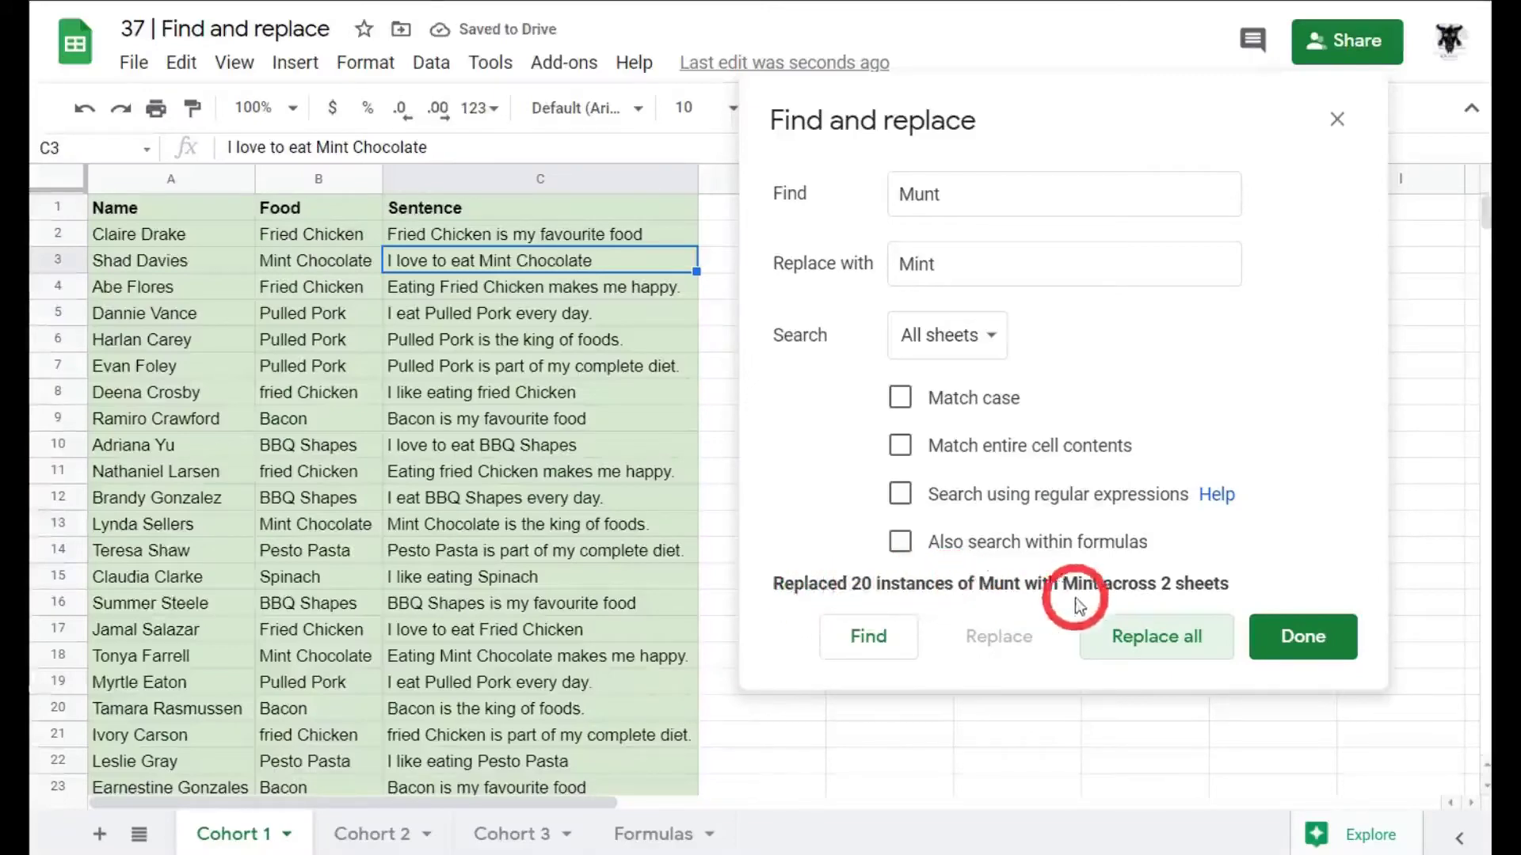
# Check the Cohort 2 and Cohort 3 sheets for the "Mint" replacements, return to Cohort 1 and close Find and replace.
pyautogui.click(398, 837)
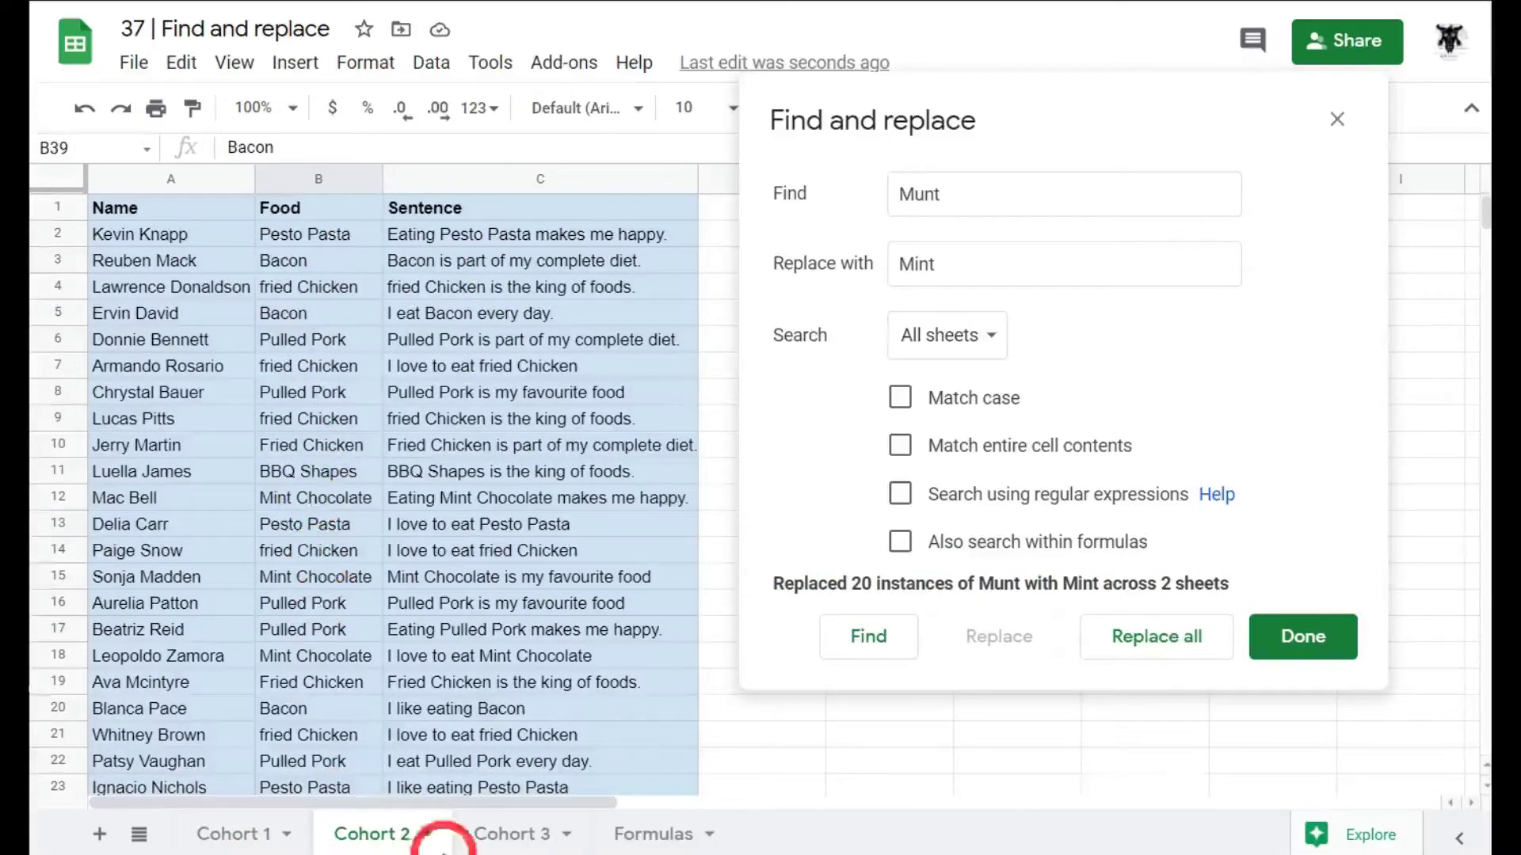
pyautogui.click(526, 844)
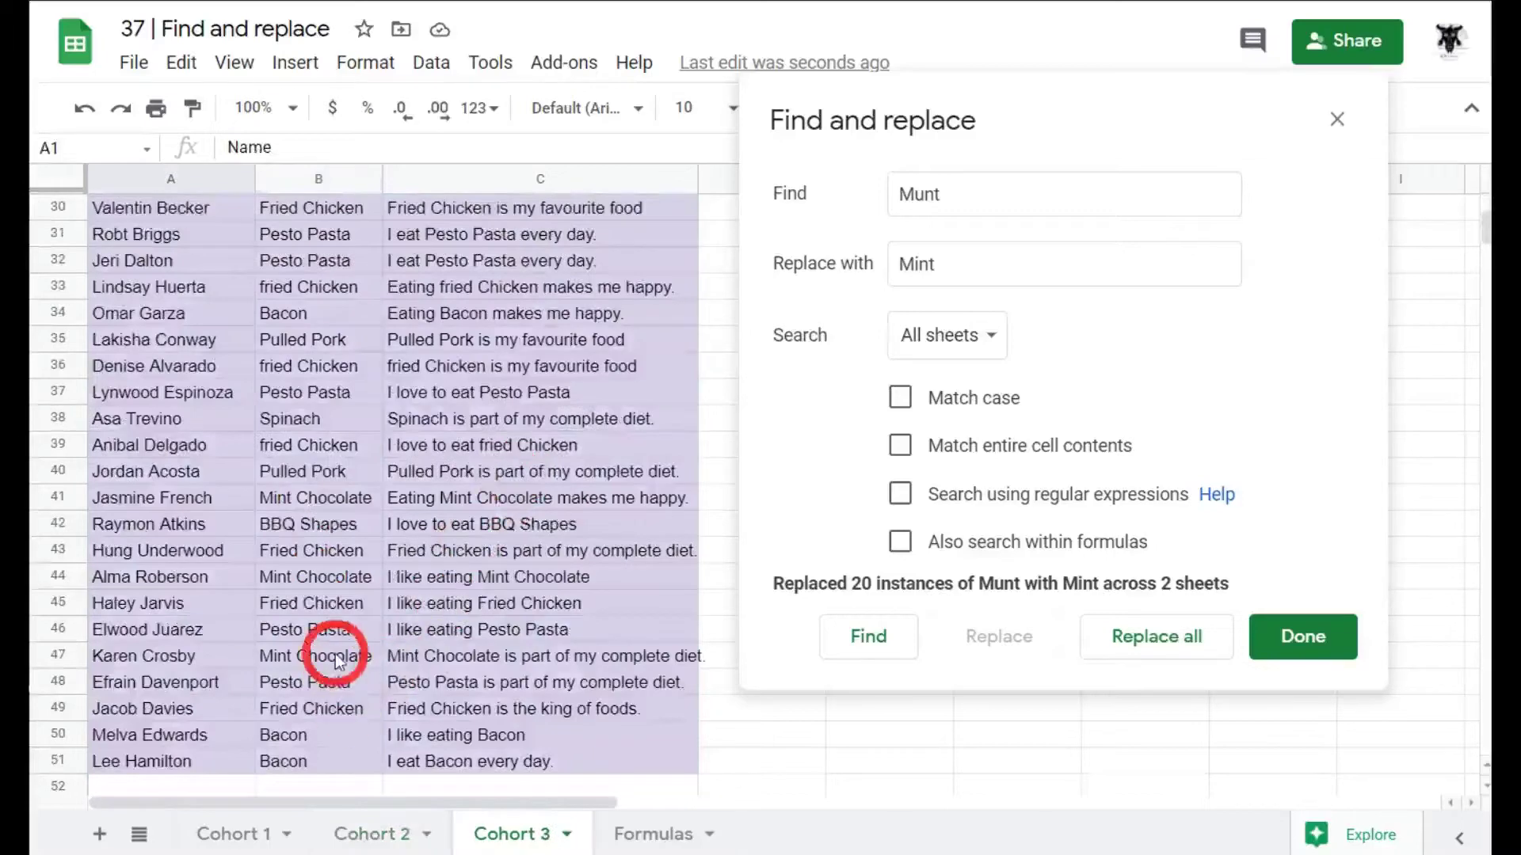
pyautogui.scroll(10, 364, 495)
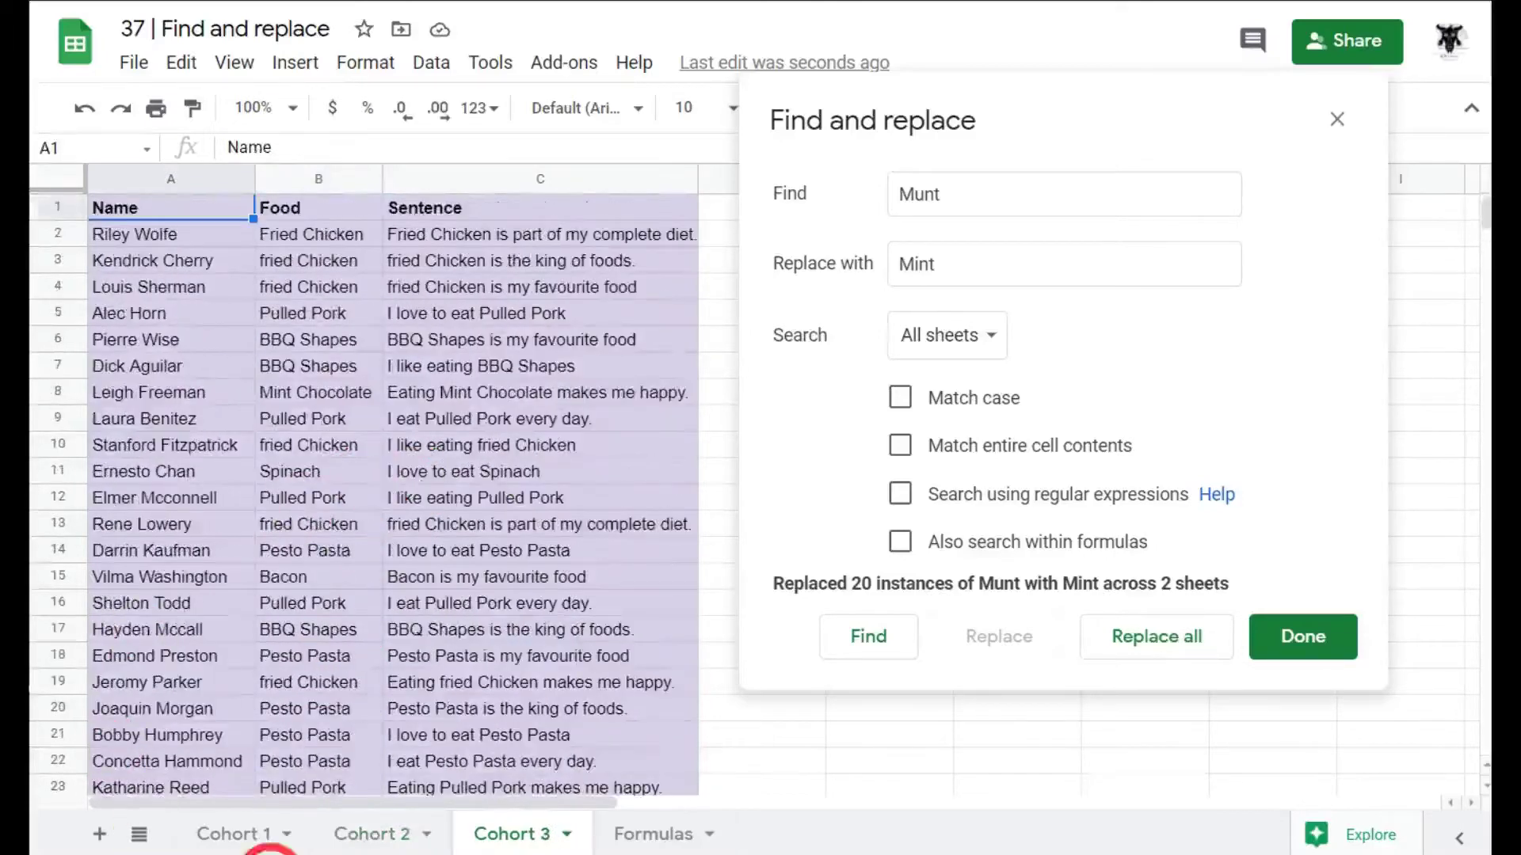
pyautogui.click(246, 832)
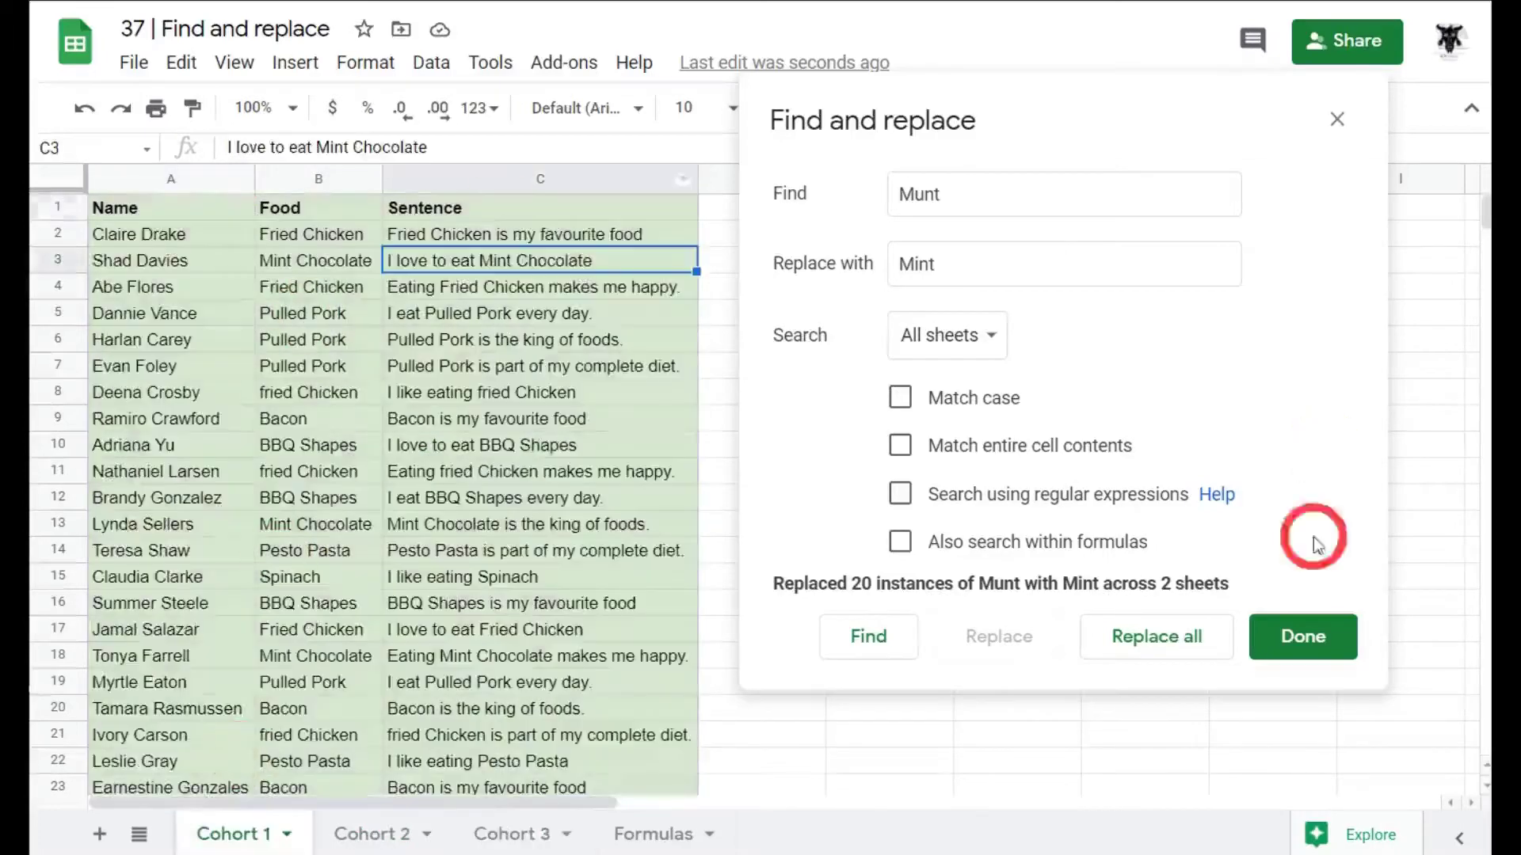
pyautogui.click(1308, 649)
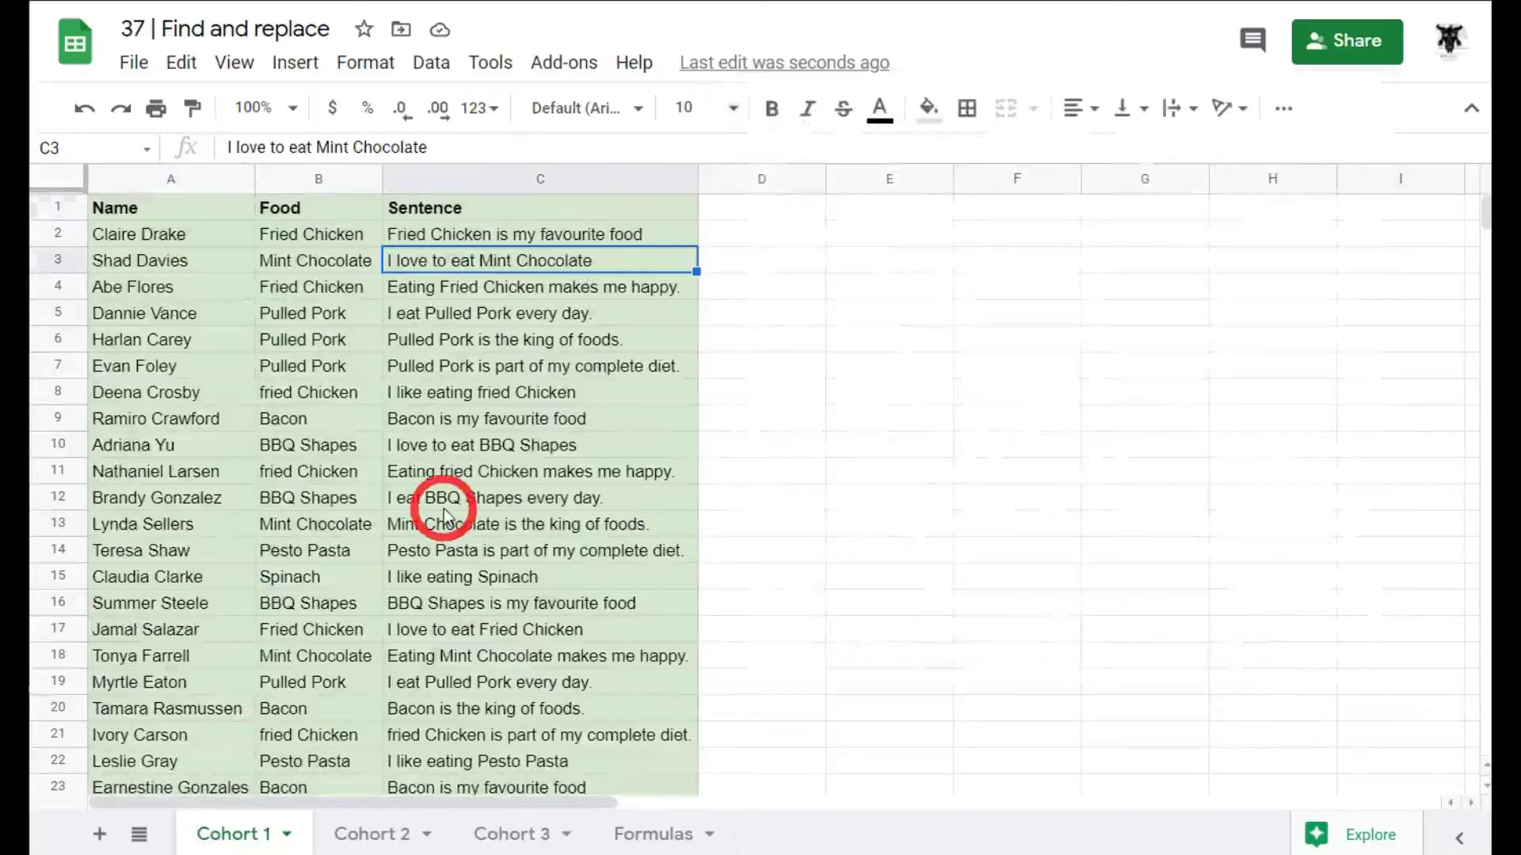
# Reopen Find and replace, move it clear of the data and search all sheets for "fried" without matching case.
pyautogui.hotkey('ctrl', 'h')
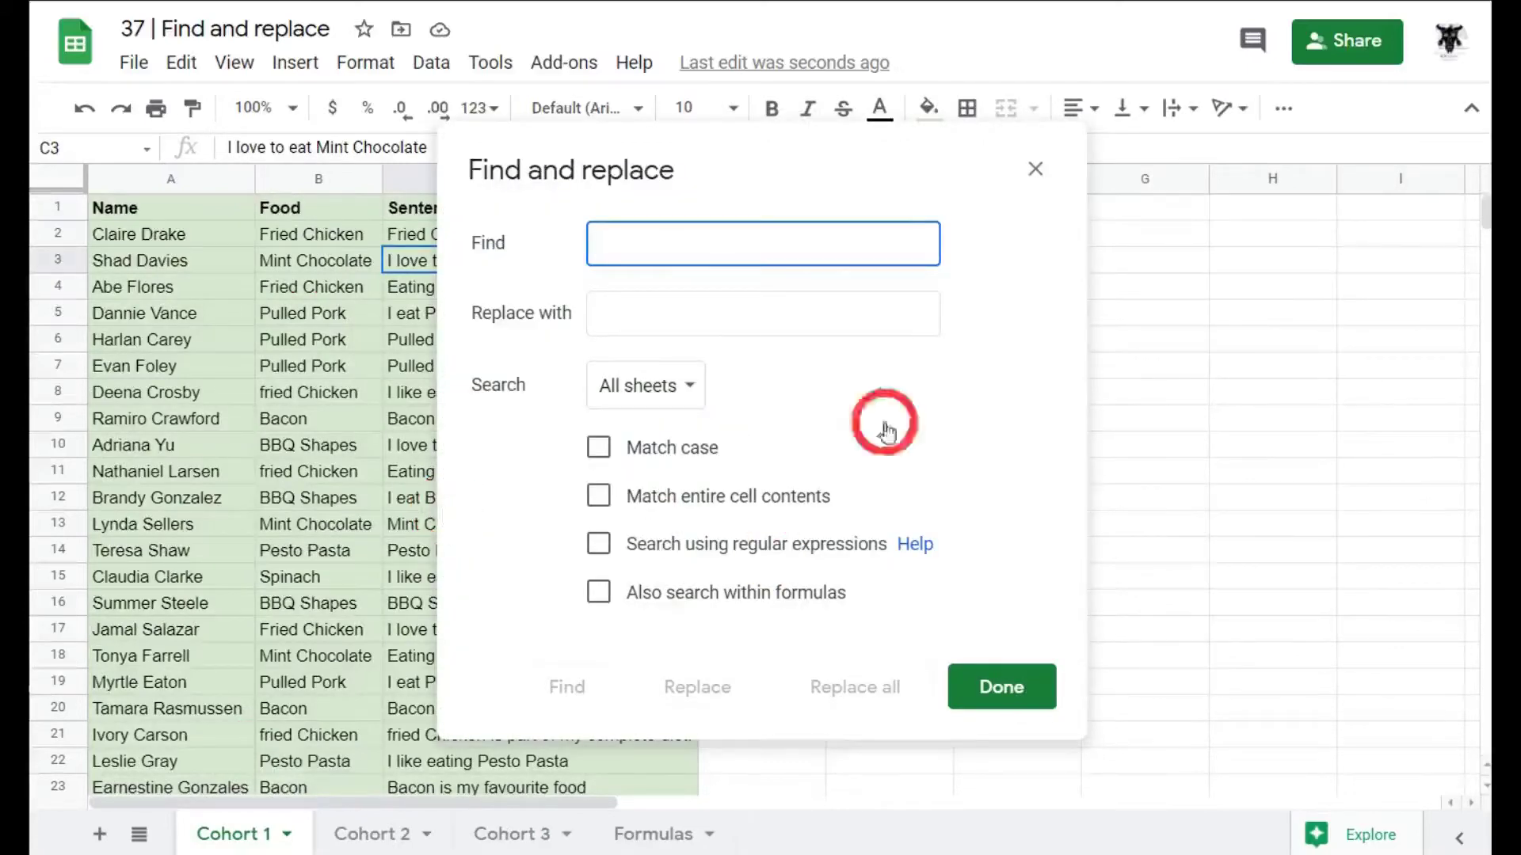
pyautogui.moveTo(738, 123); pyautogui.dragTo(1002, 103)
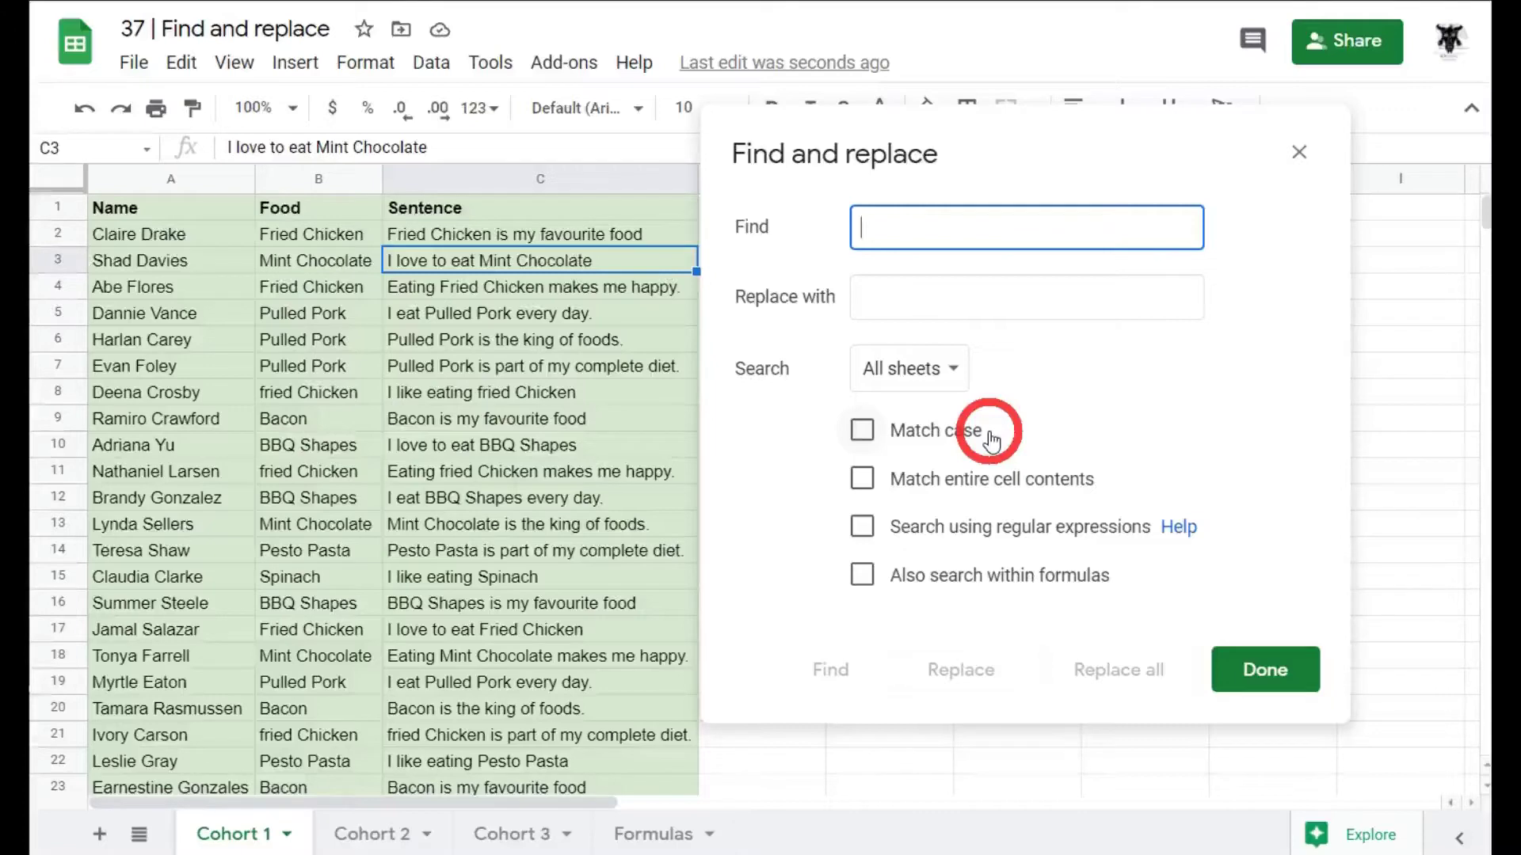
pyautogui.write('fried')
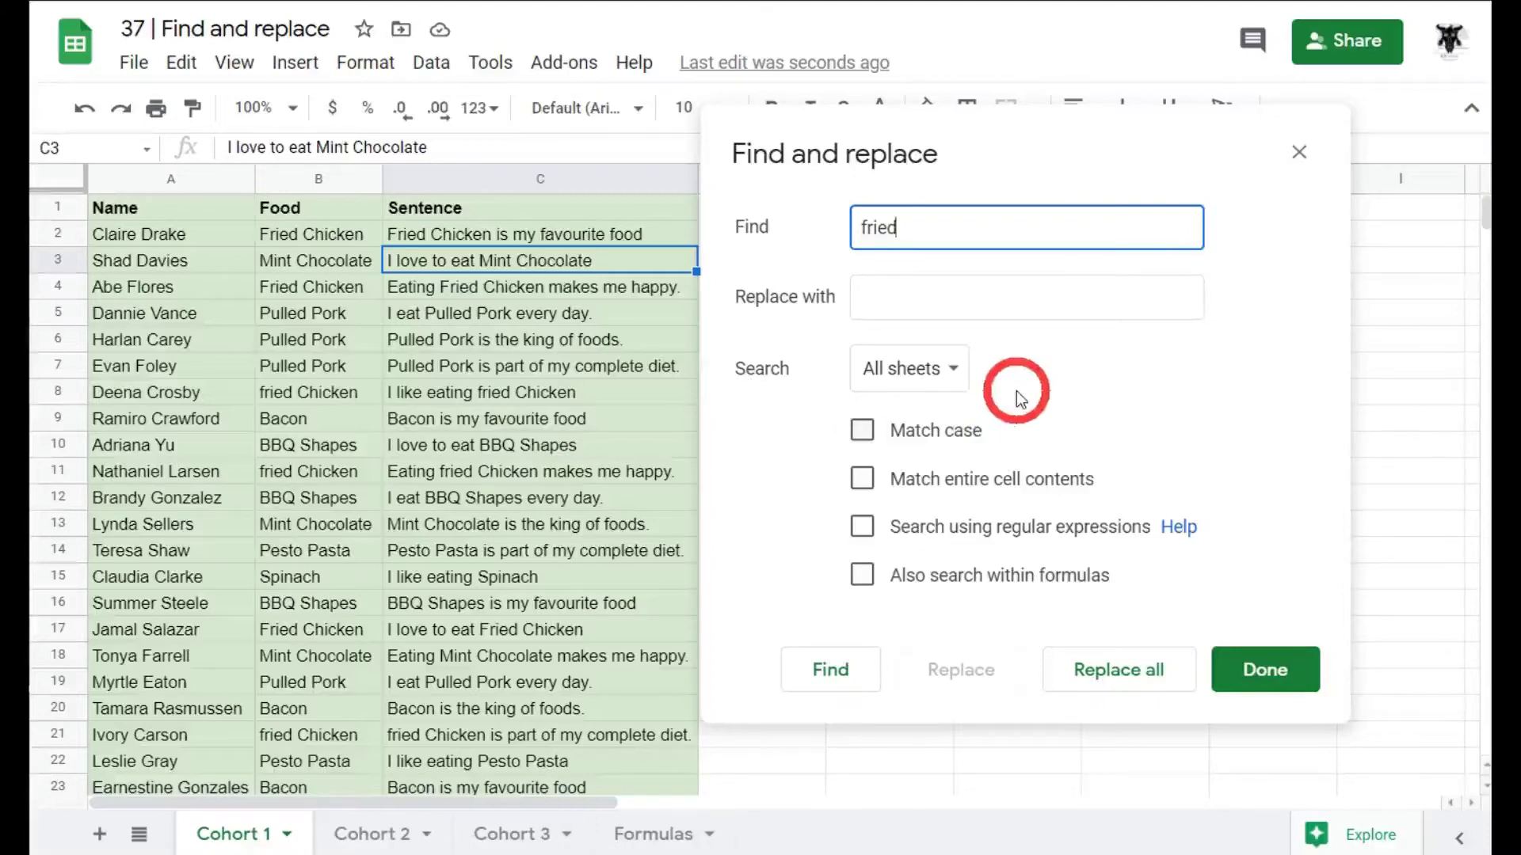
pyautogui.click(831, 678)
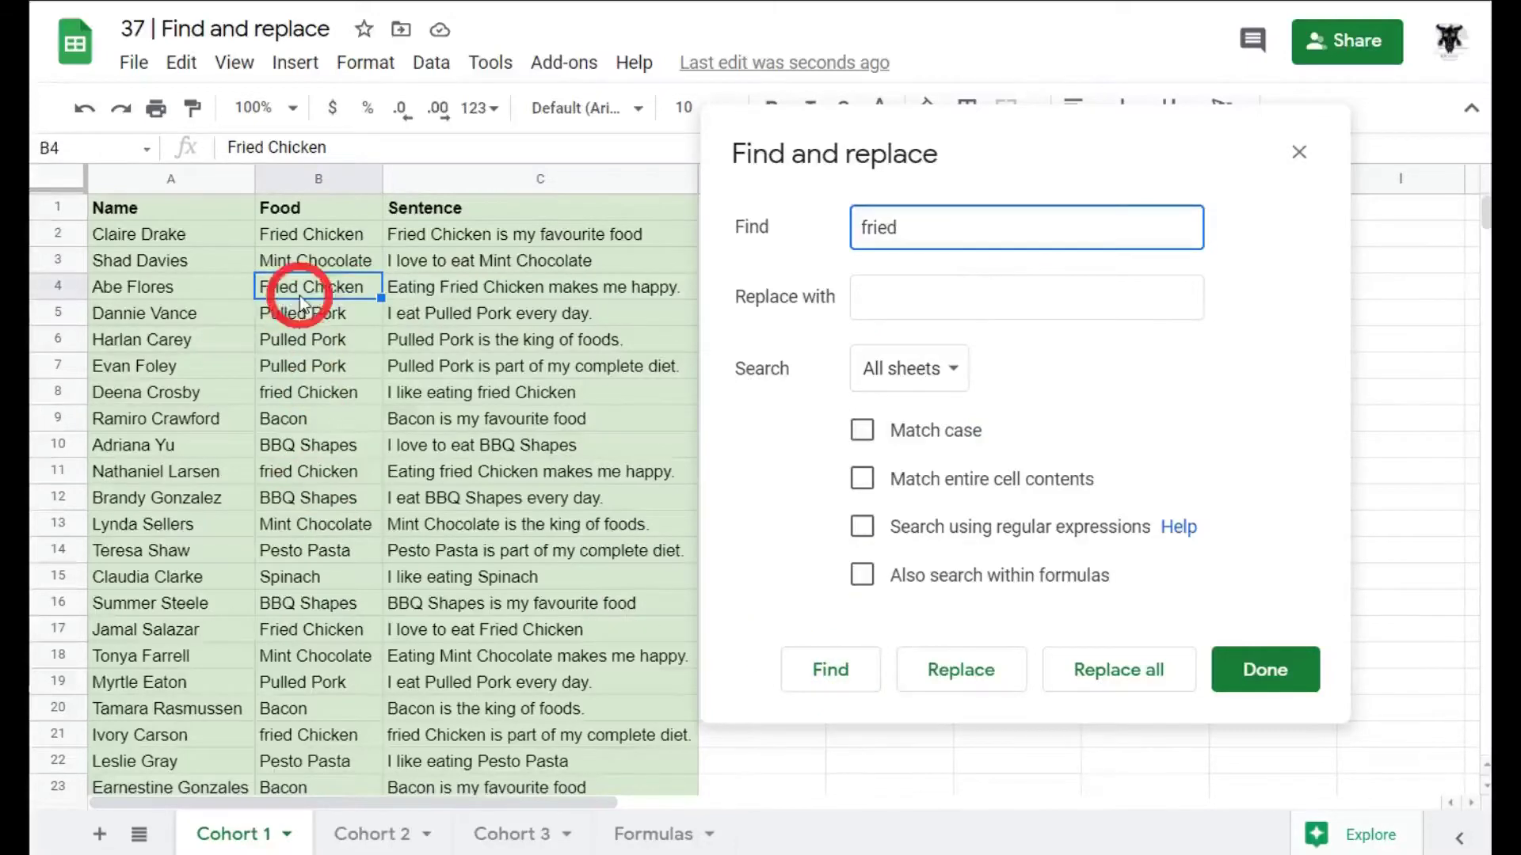
# Turn on Match case and step through the lowercase "fried" matches on the Cohort 1 sheet.
pyautogui.click(862, 430)
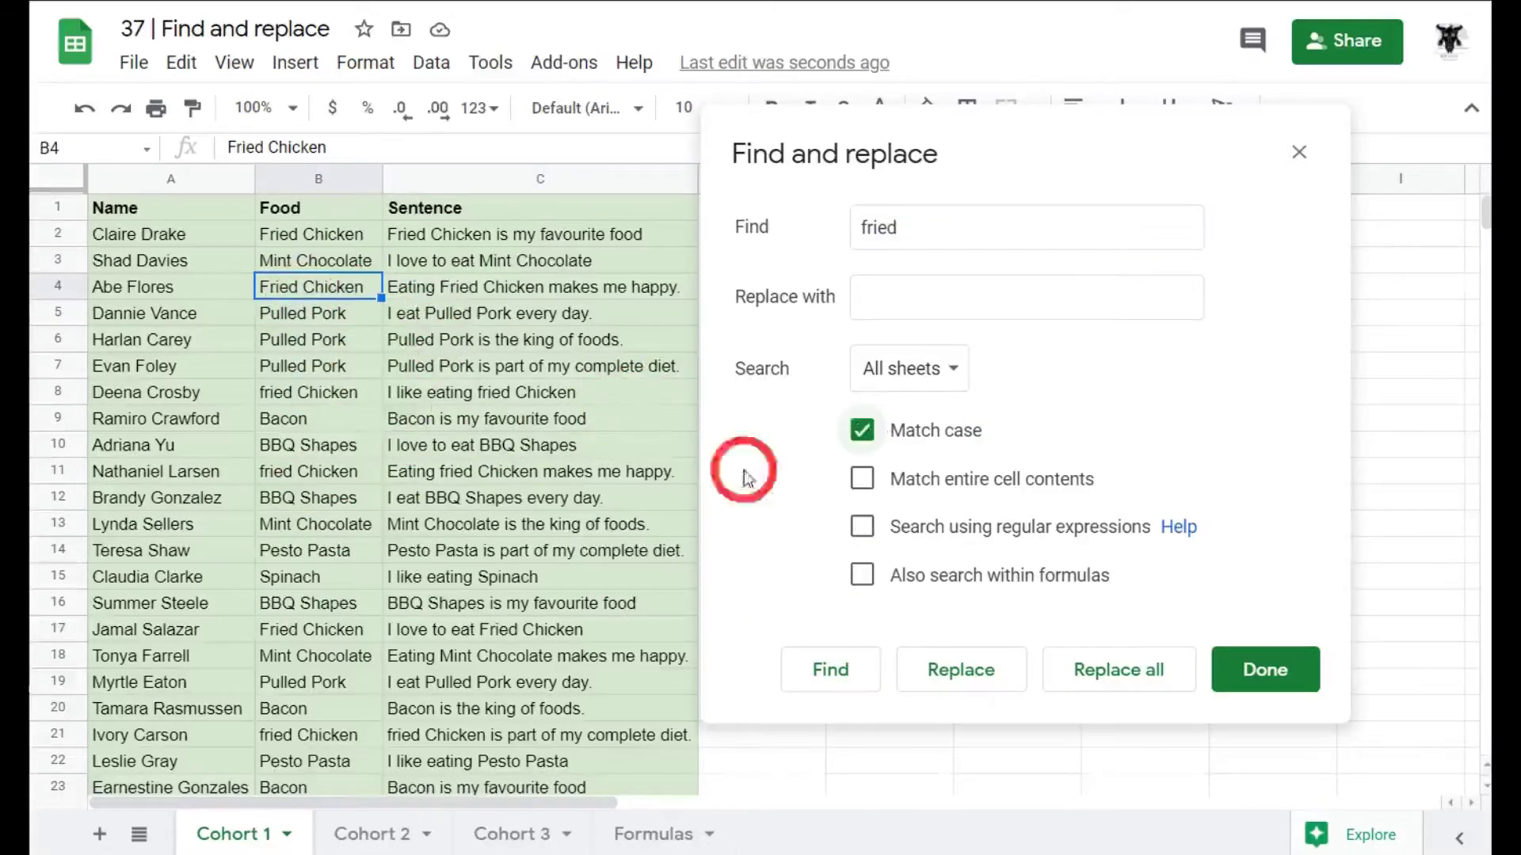
pyautogui.click(830, 671)
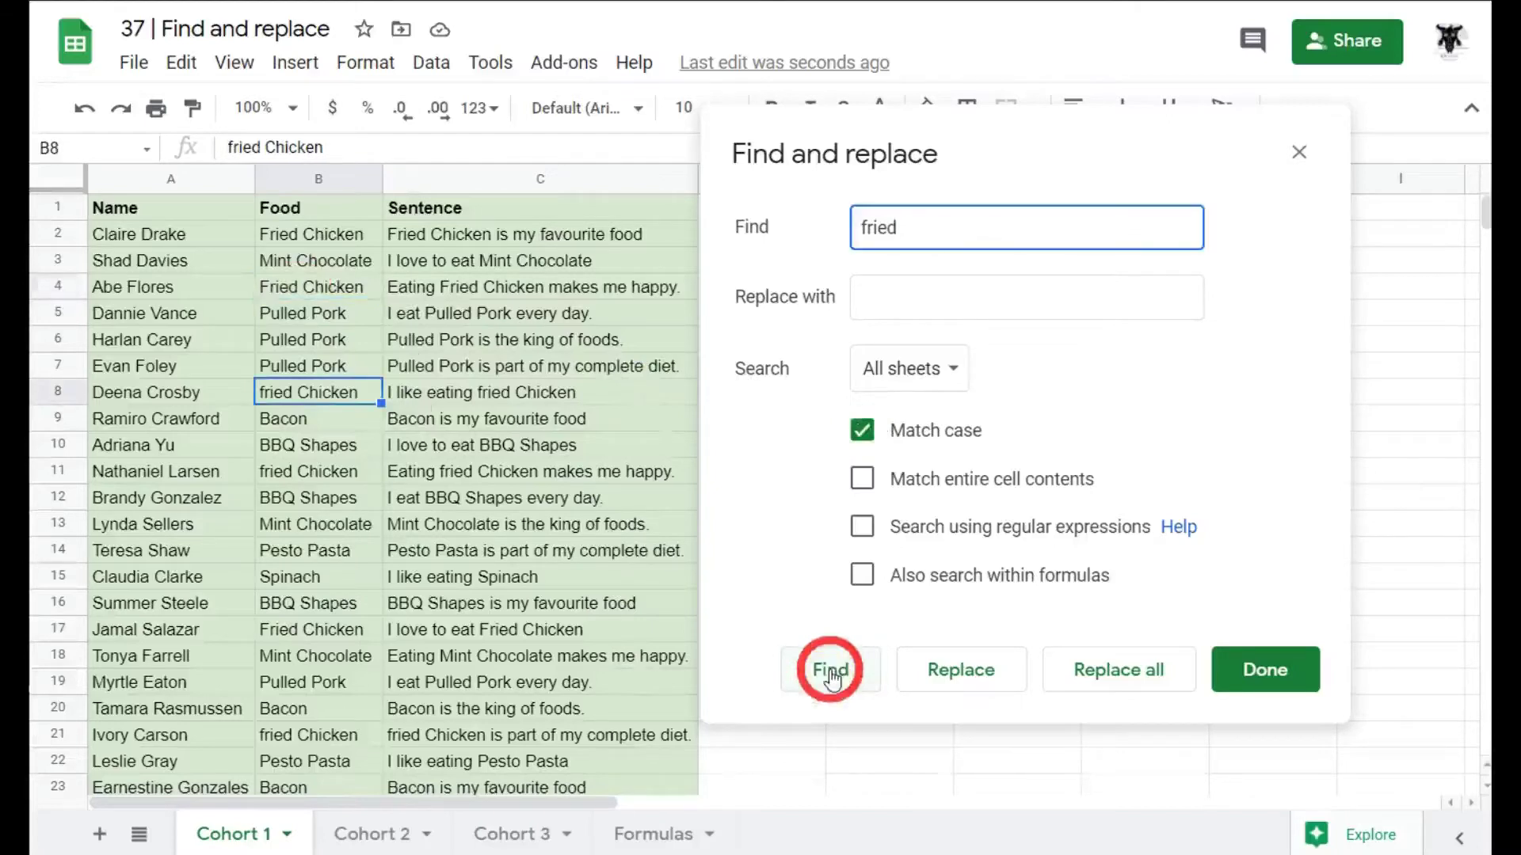
pyautogui.click(830, 671)
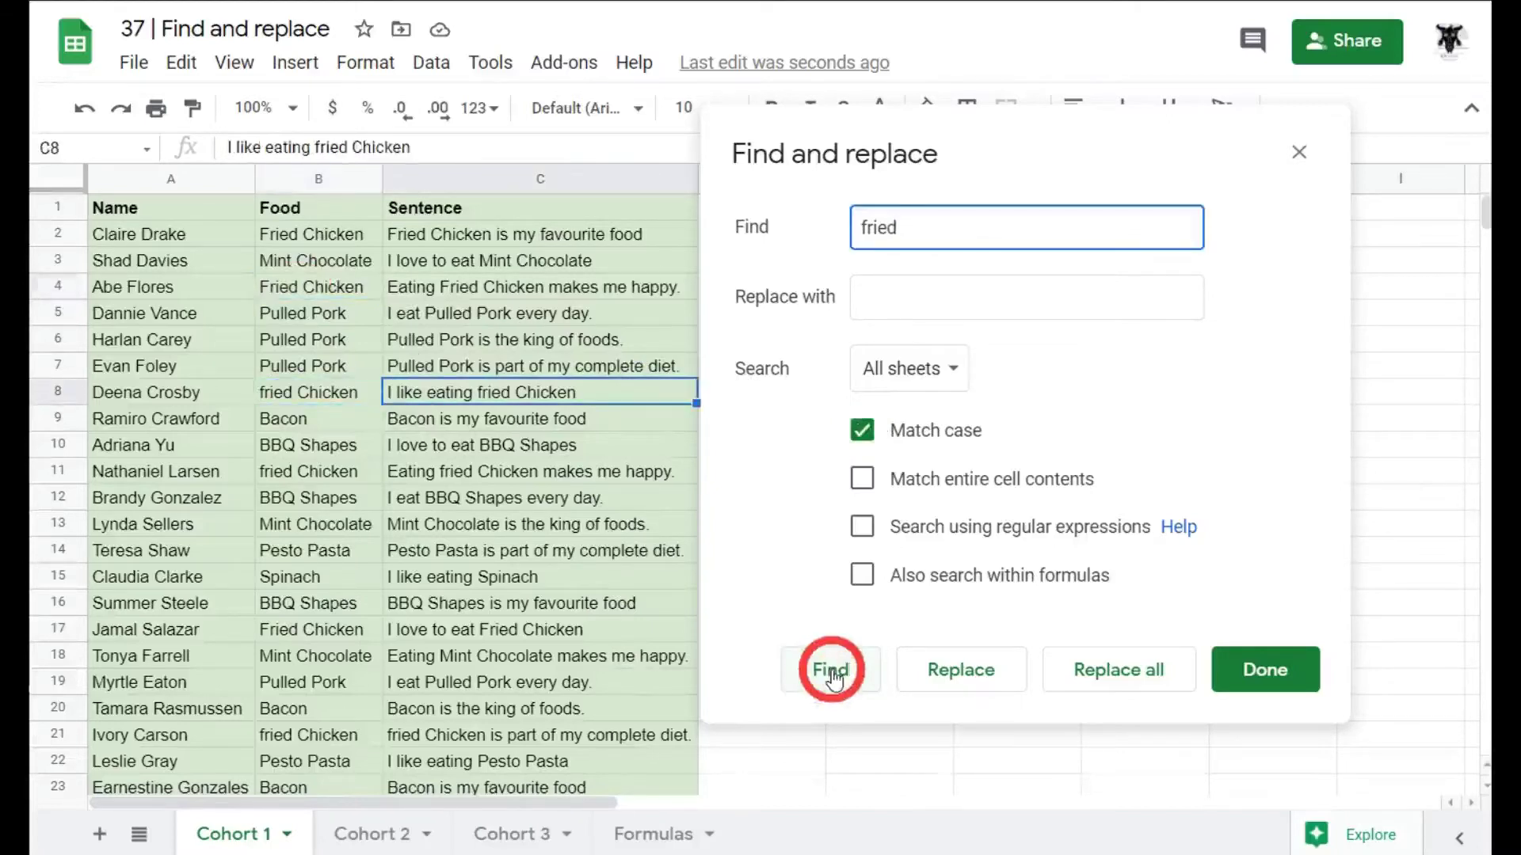
pyautogui.click(830, 671)
pyautogui.click(830, 671)
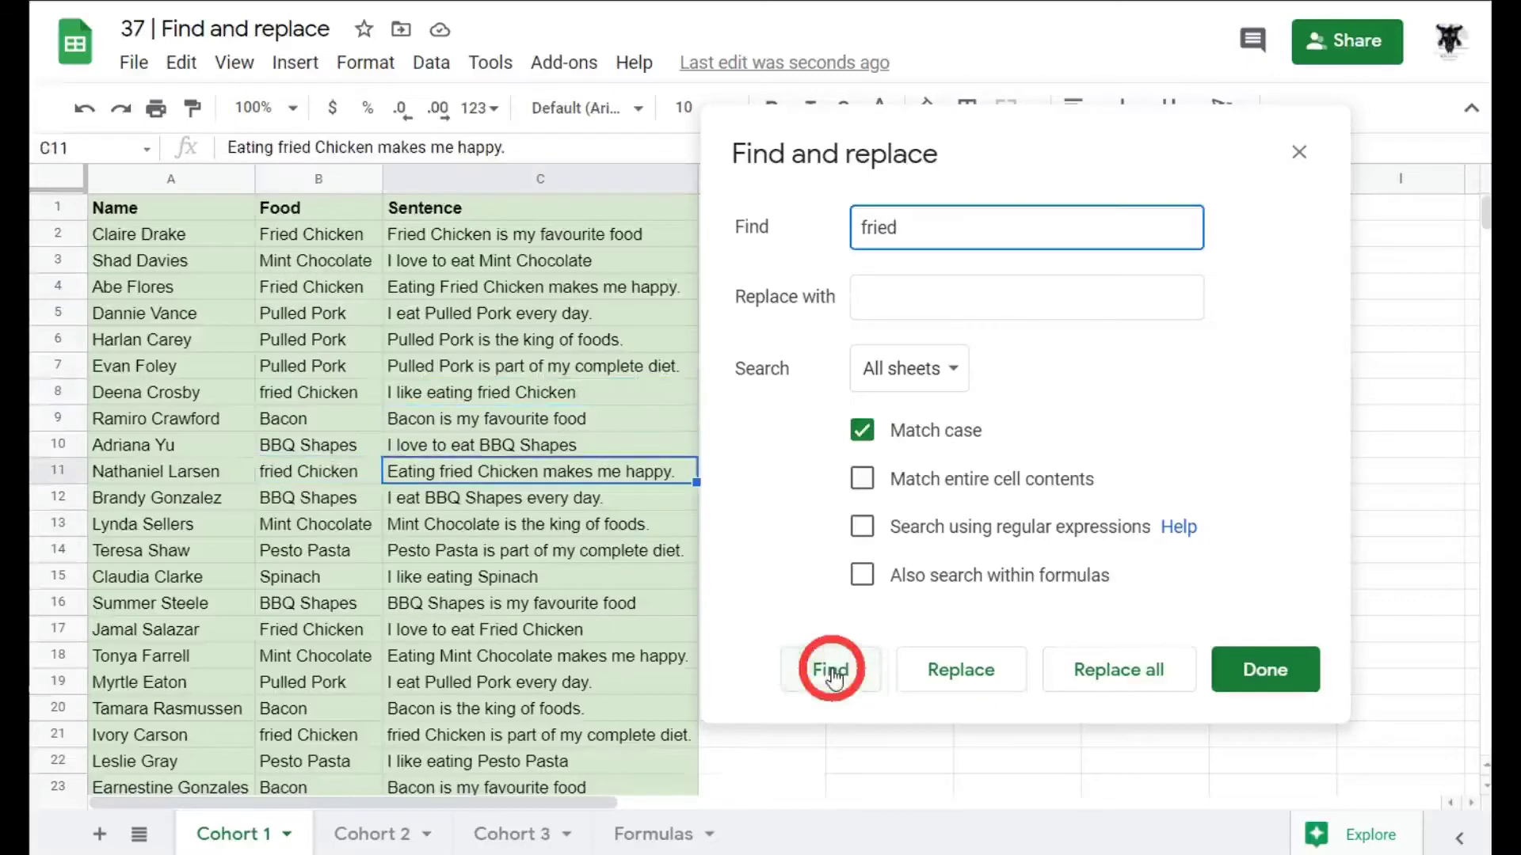
pyautogui.click(830, 671)
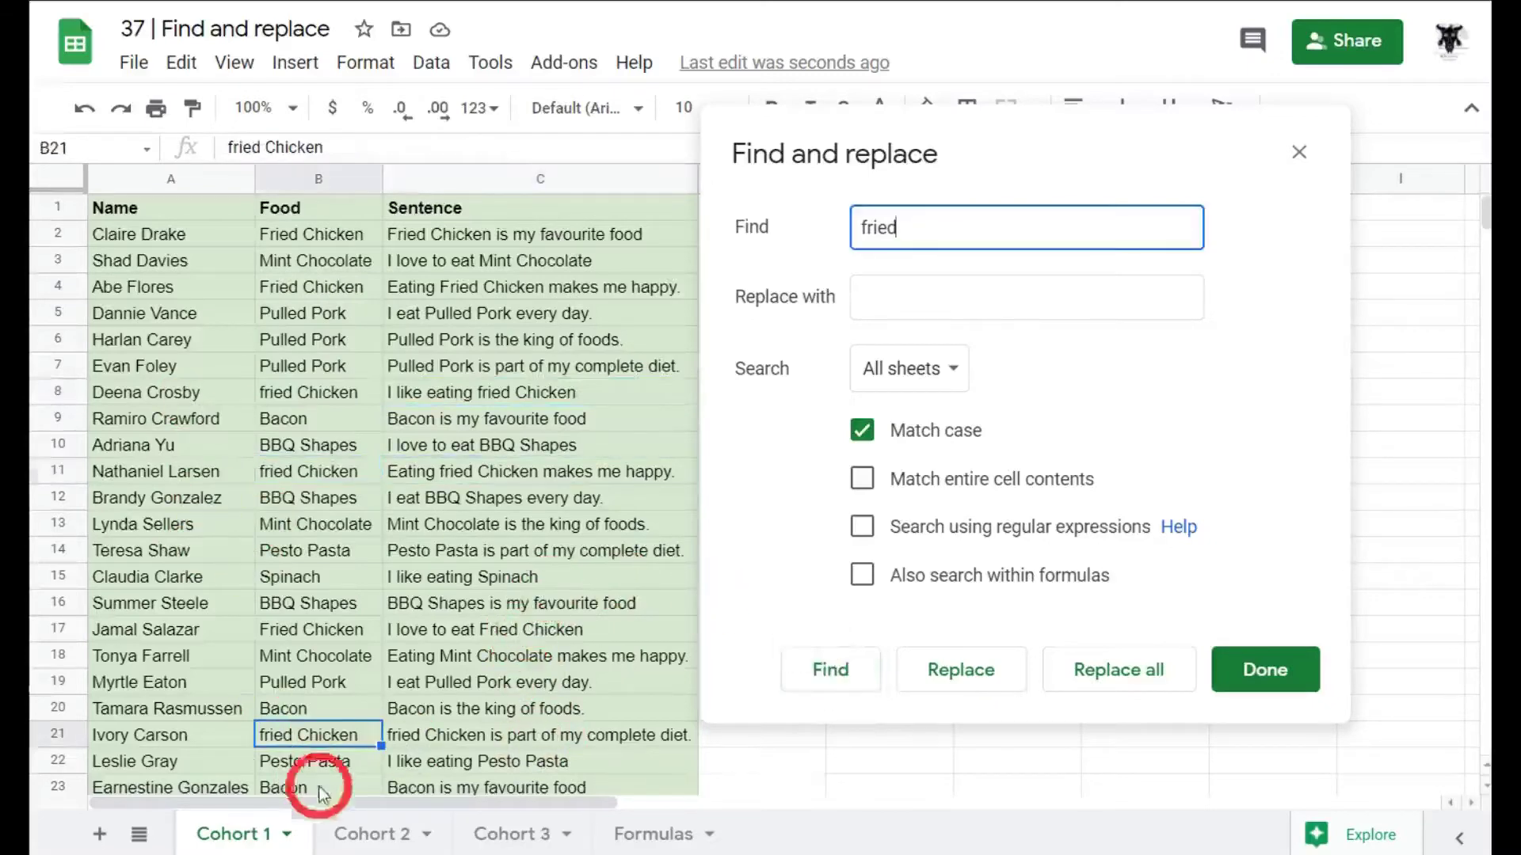
# Replace every case-matched "fried" with "Friedliscious" across all sheets, close the dialog and undo the replacement.
pyautogui.click(990, 279)
pyautogui.write('F')
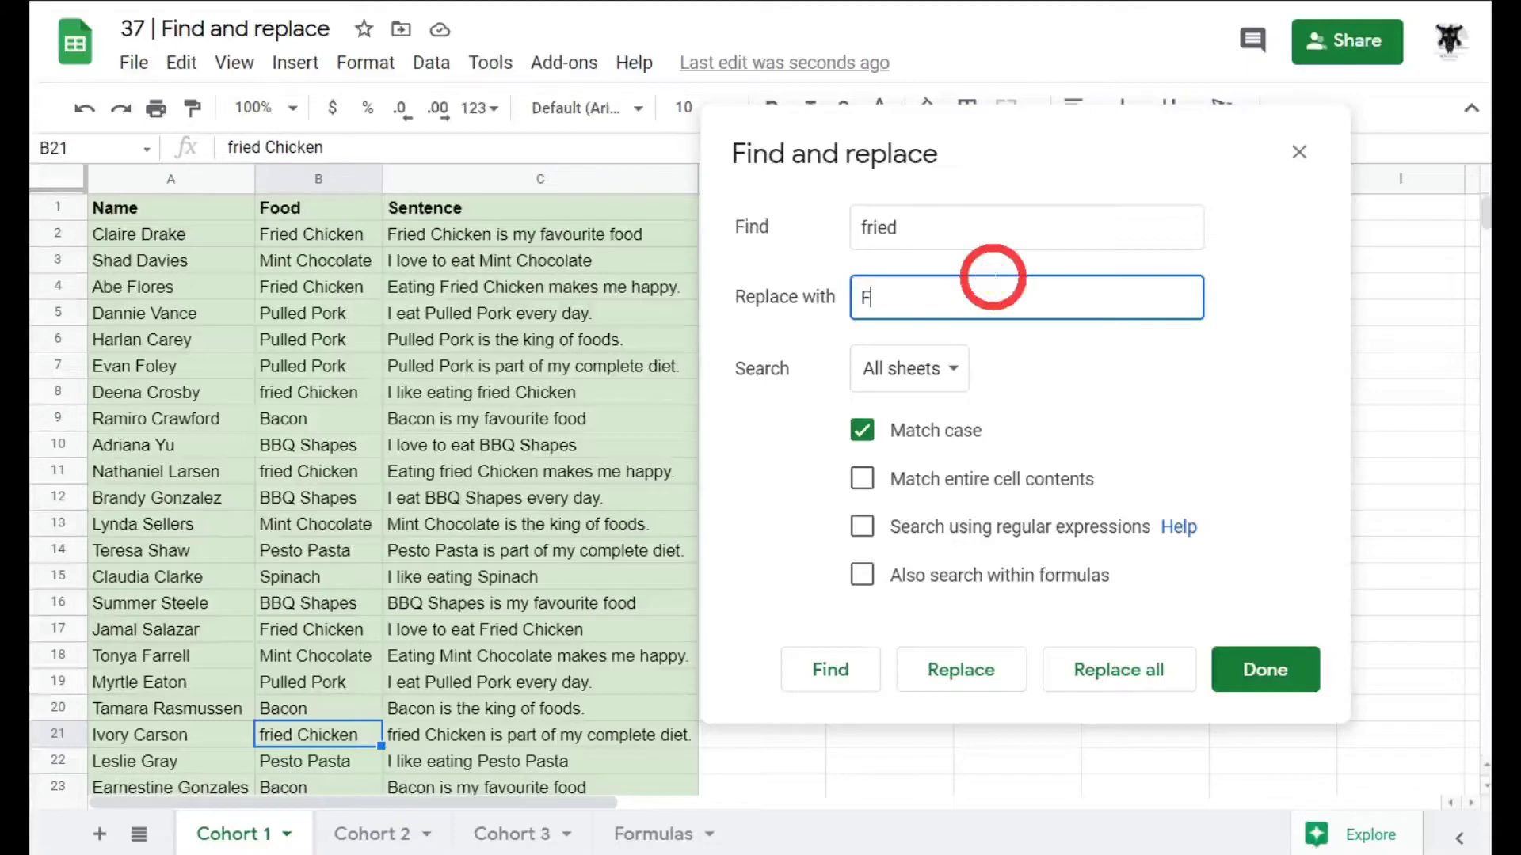
pyautogui.write('riedliscious')
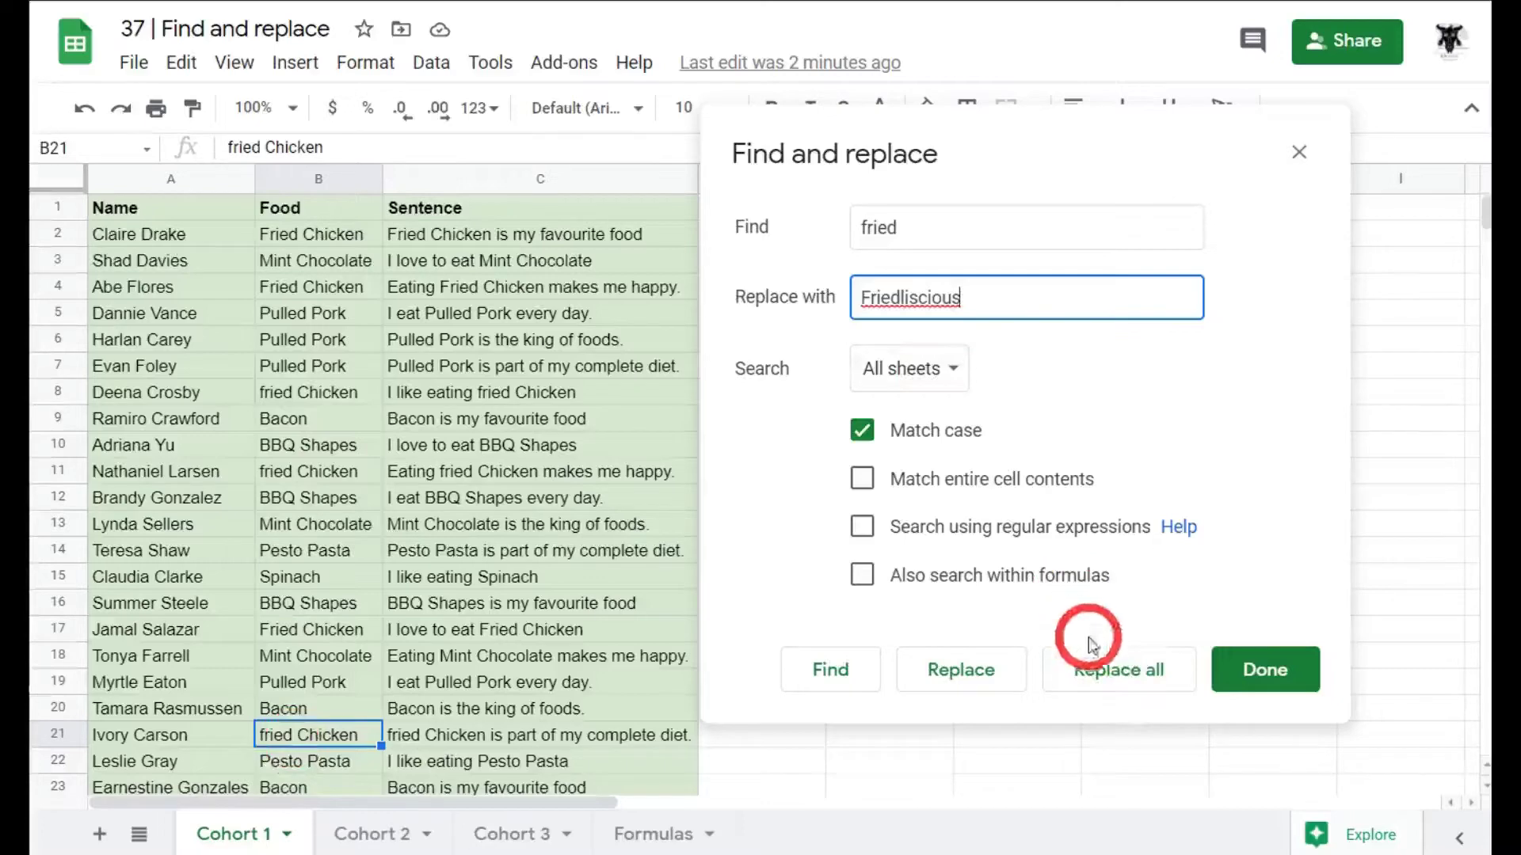
pyautogui.click(1116, 673)
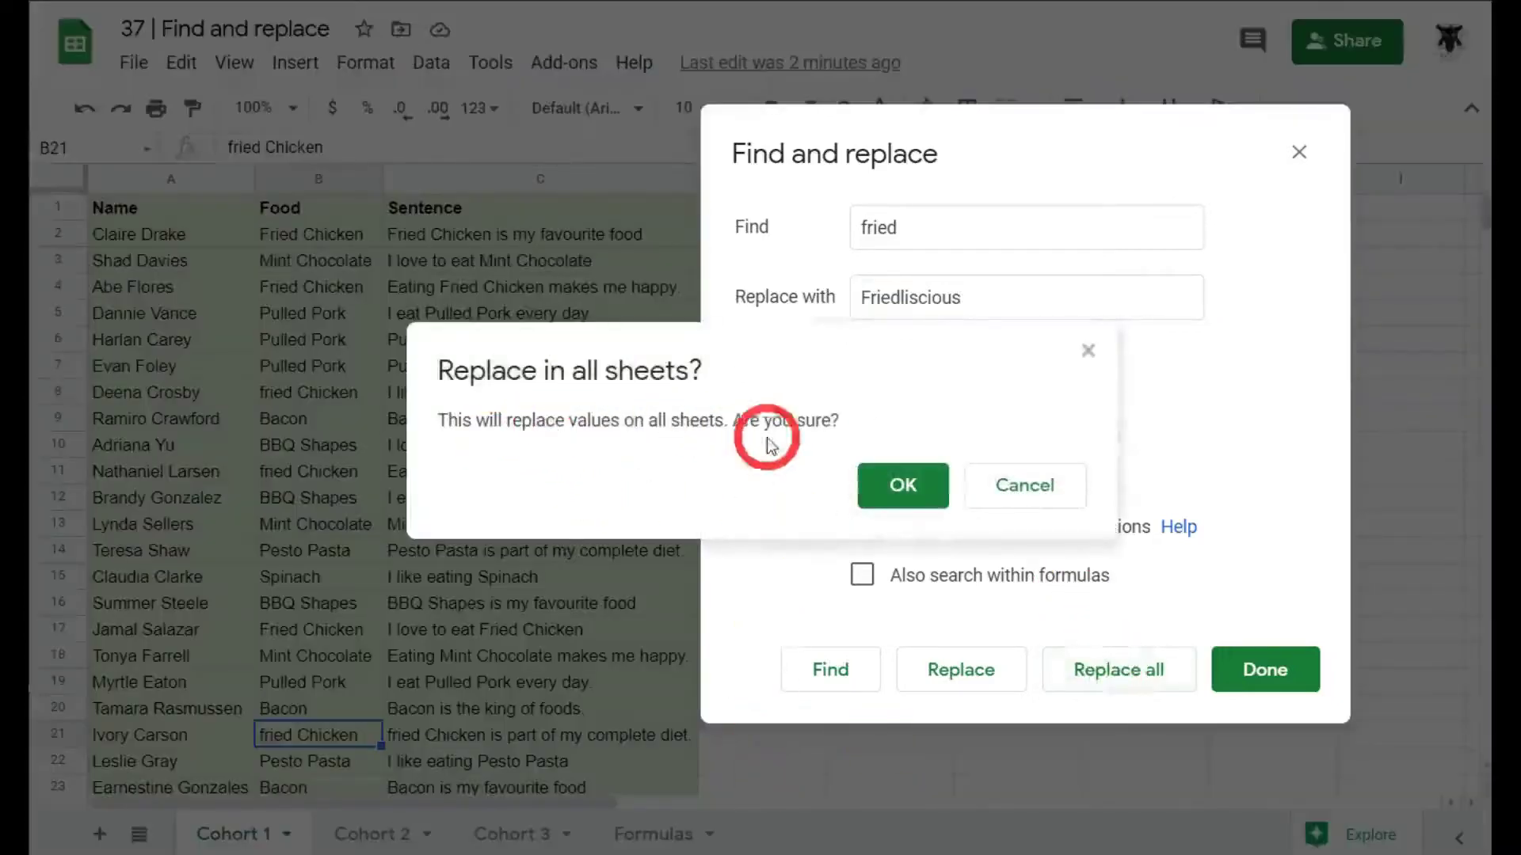
pyautogui.click(911, 488)
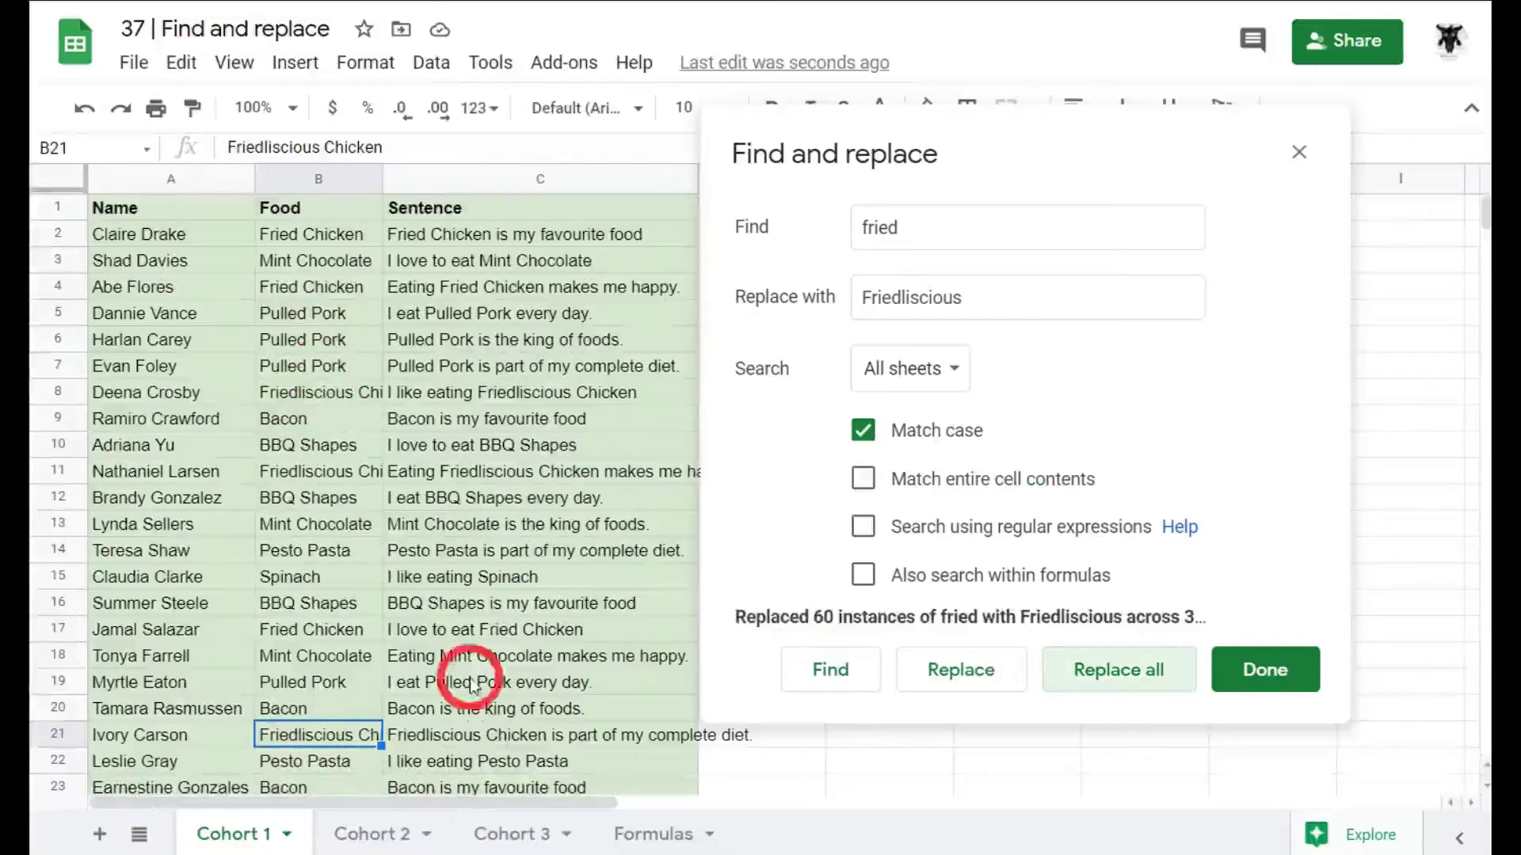
pyautogui.click(1225, 196)
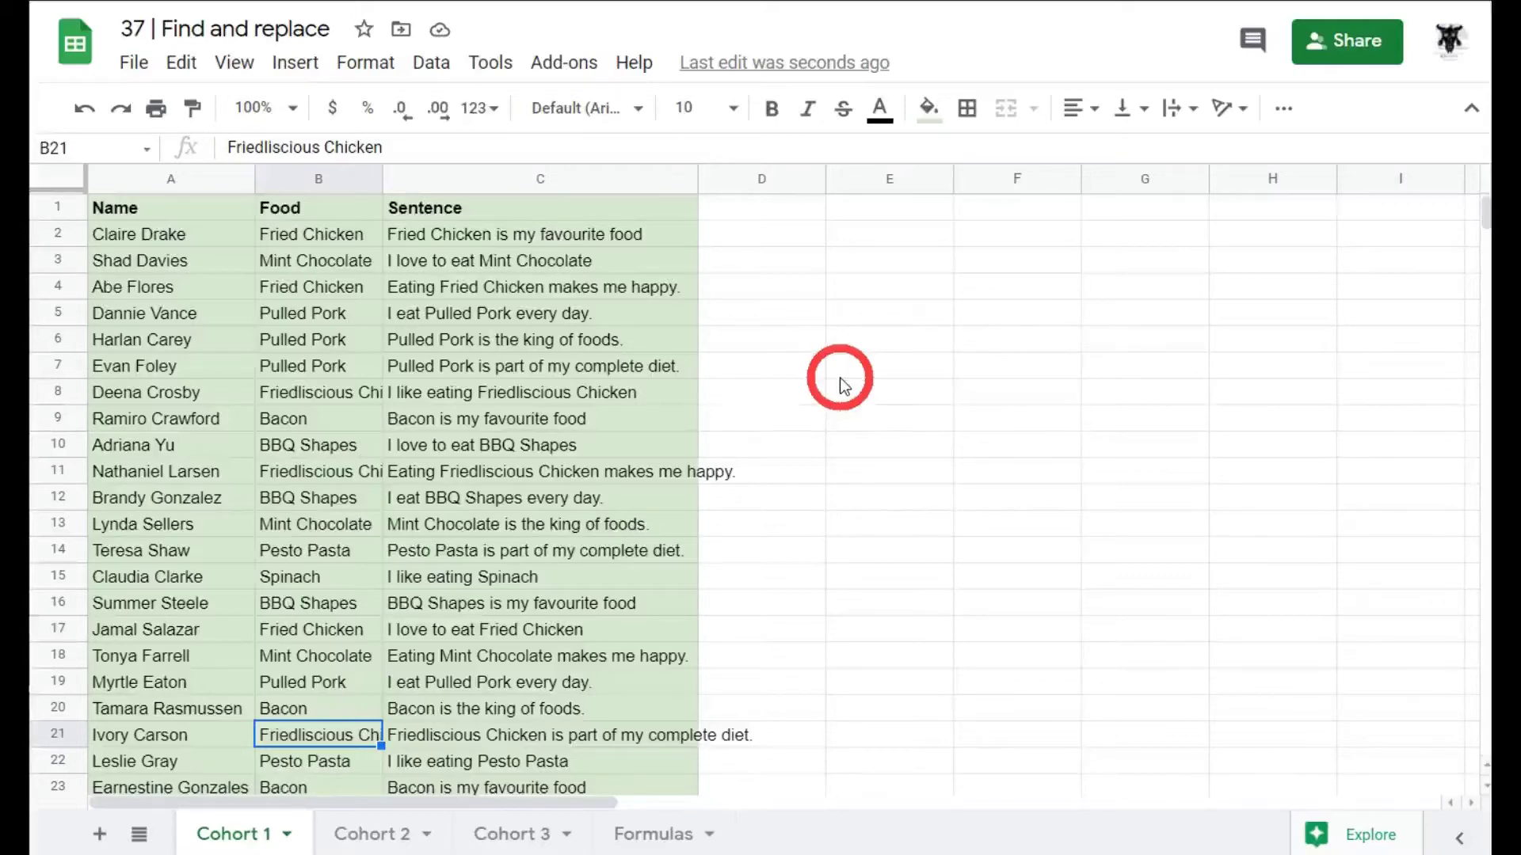
pyautogui.hotkey('ctrl', 'z')
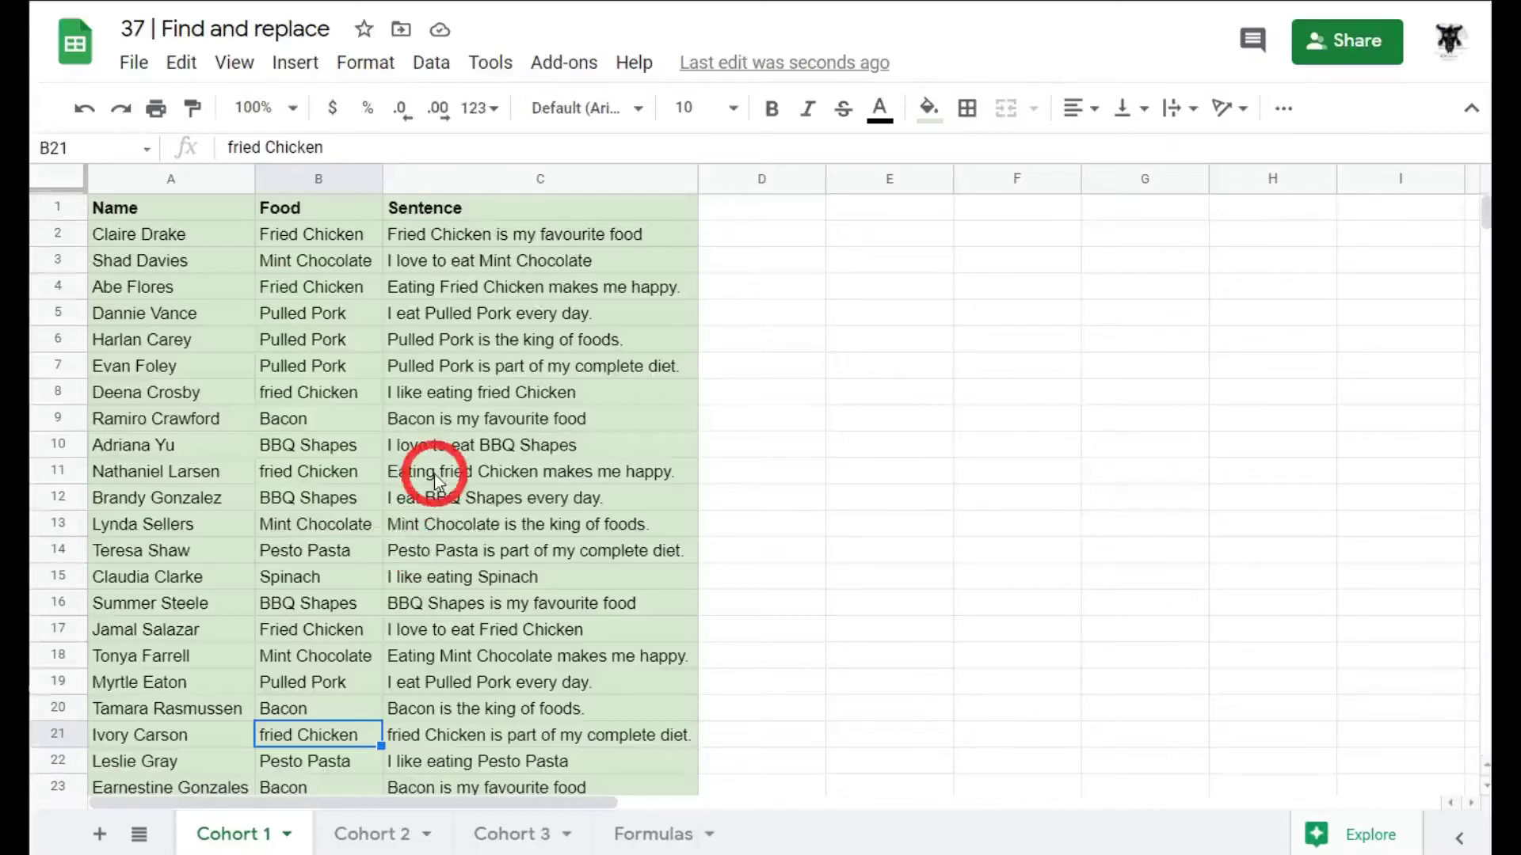
# Search all sheets for "fried" with "Fried" as the replacement, matching both case and entire cell contents.
pyautogui.hotkey('ctrl', 'h')
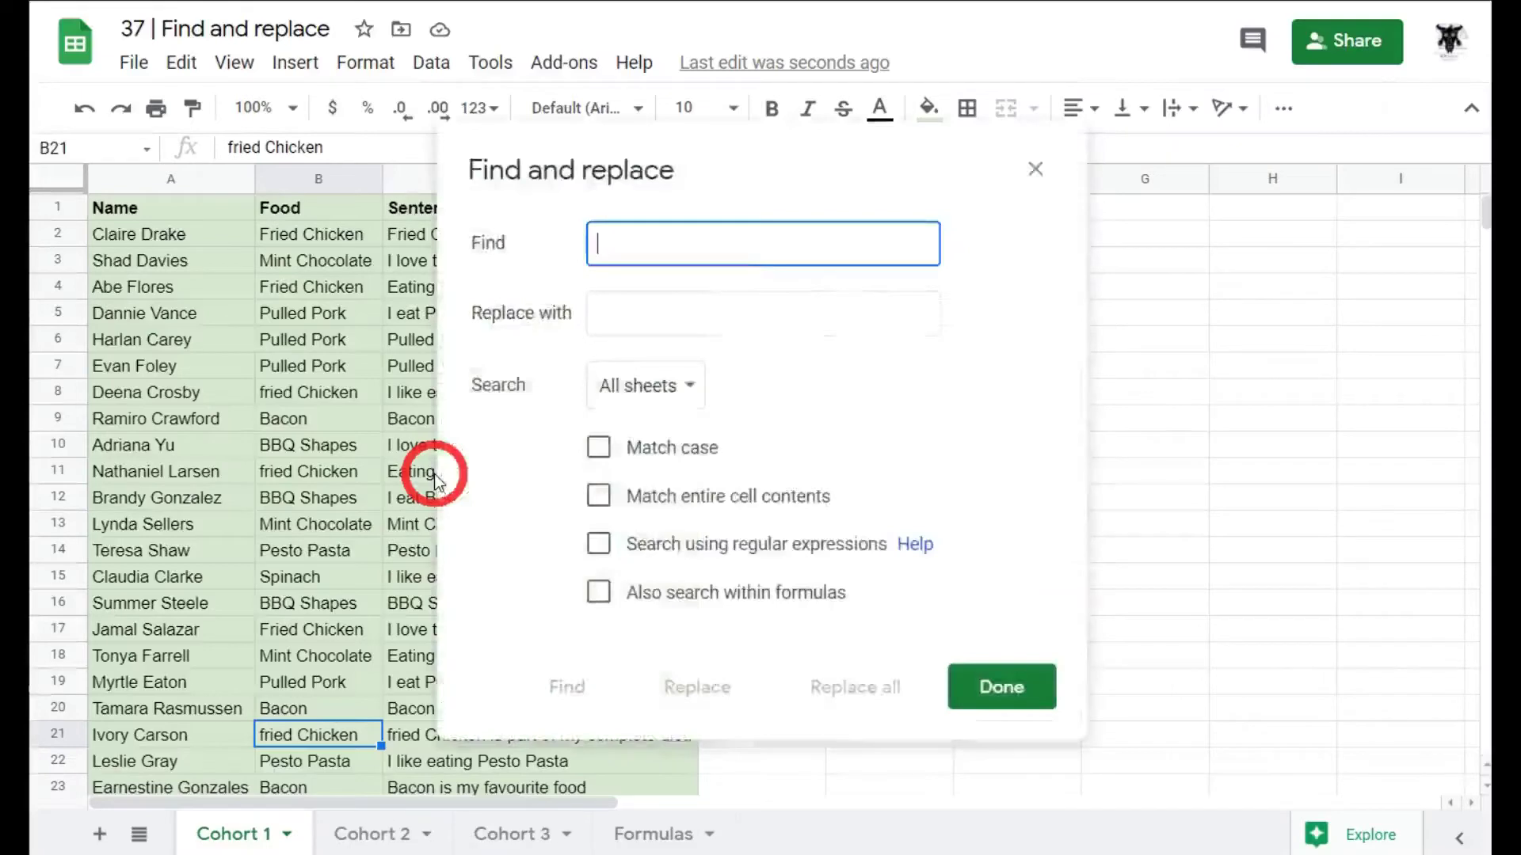
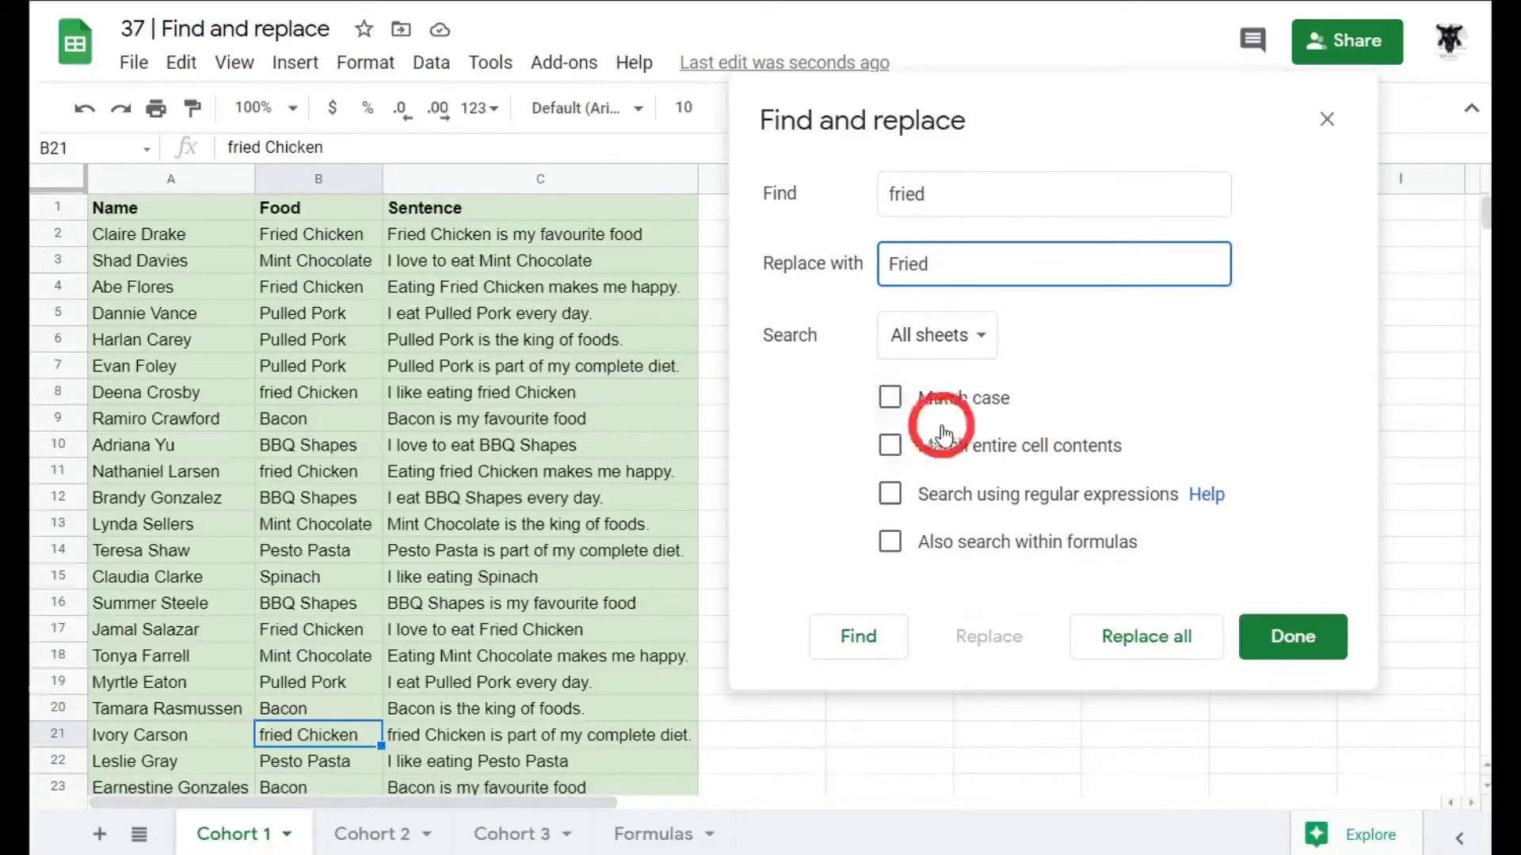
pyautogui.click(891, 447)
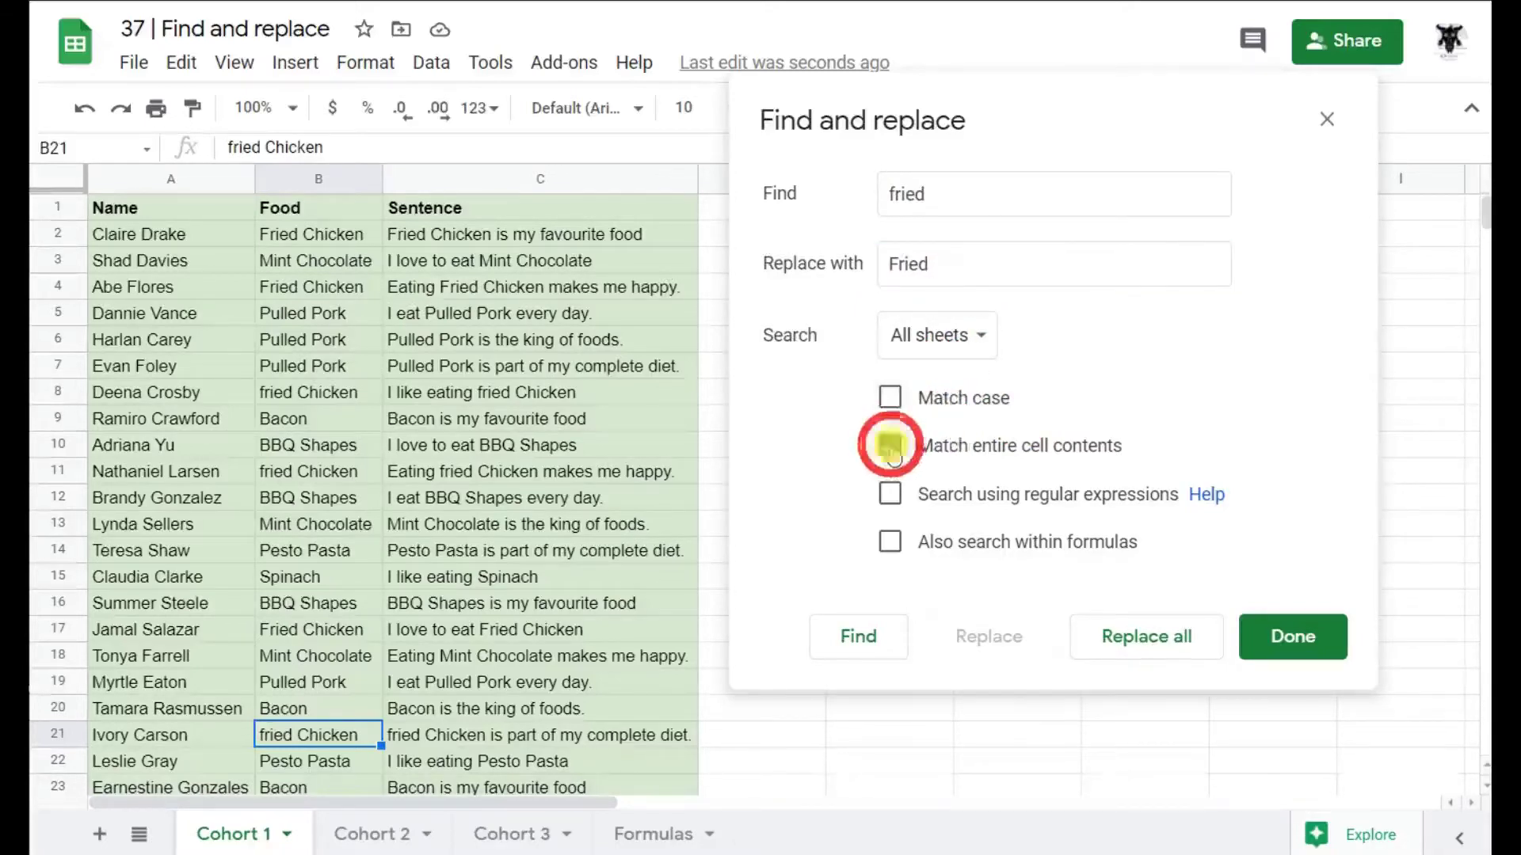
pyautogui.click(891, 400)
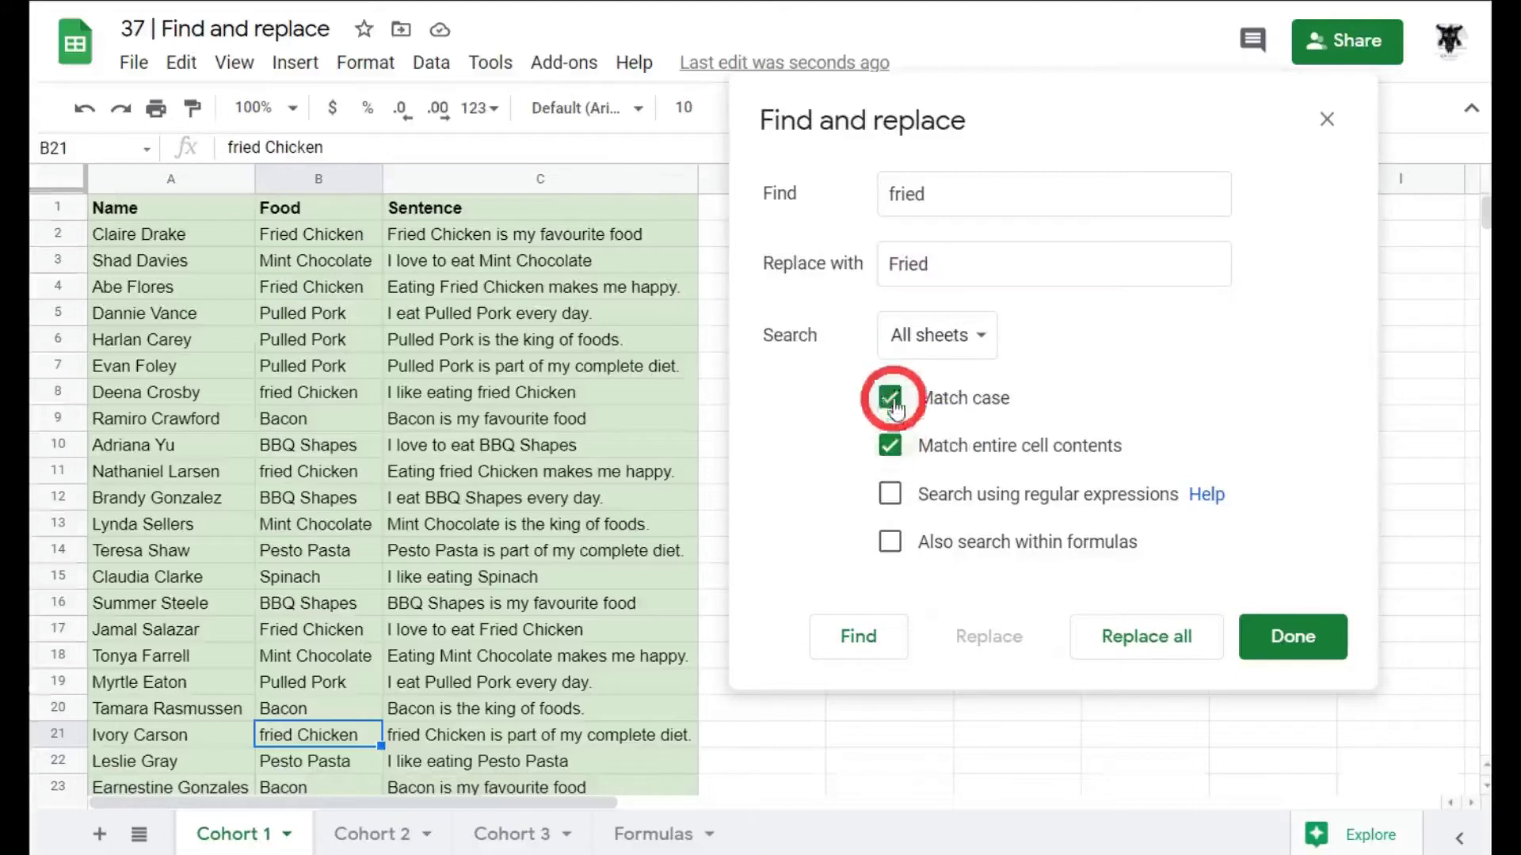
pyautogui.click(874, 641)
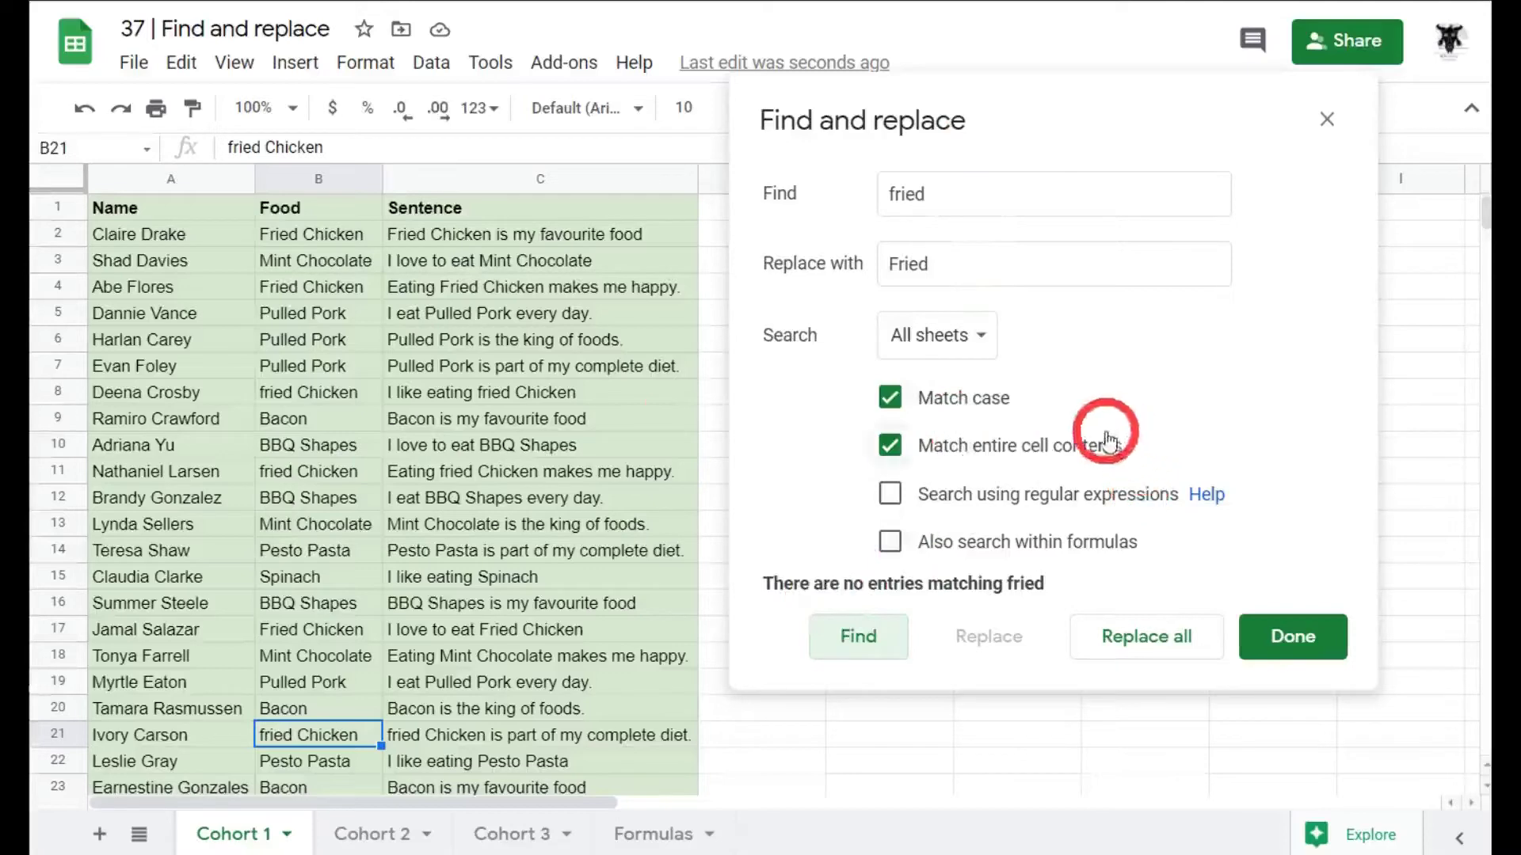
# Change the search text to "fried Chicken" and the replacement to "Fried Chicken", and step through the whole-cell matches.
pyautogui.click(981, 190)
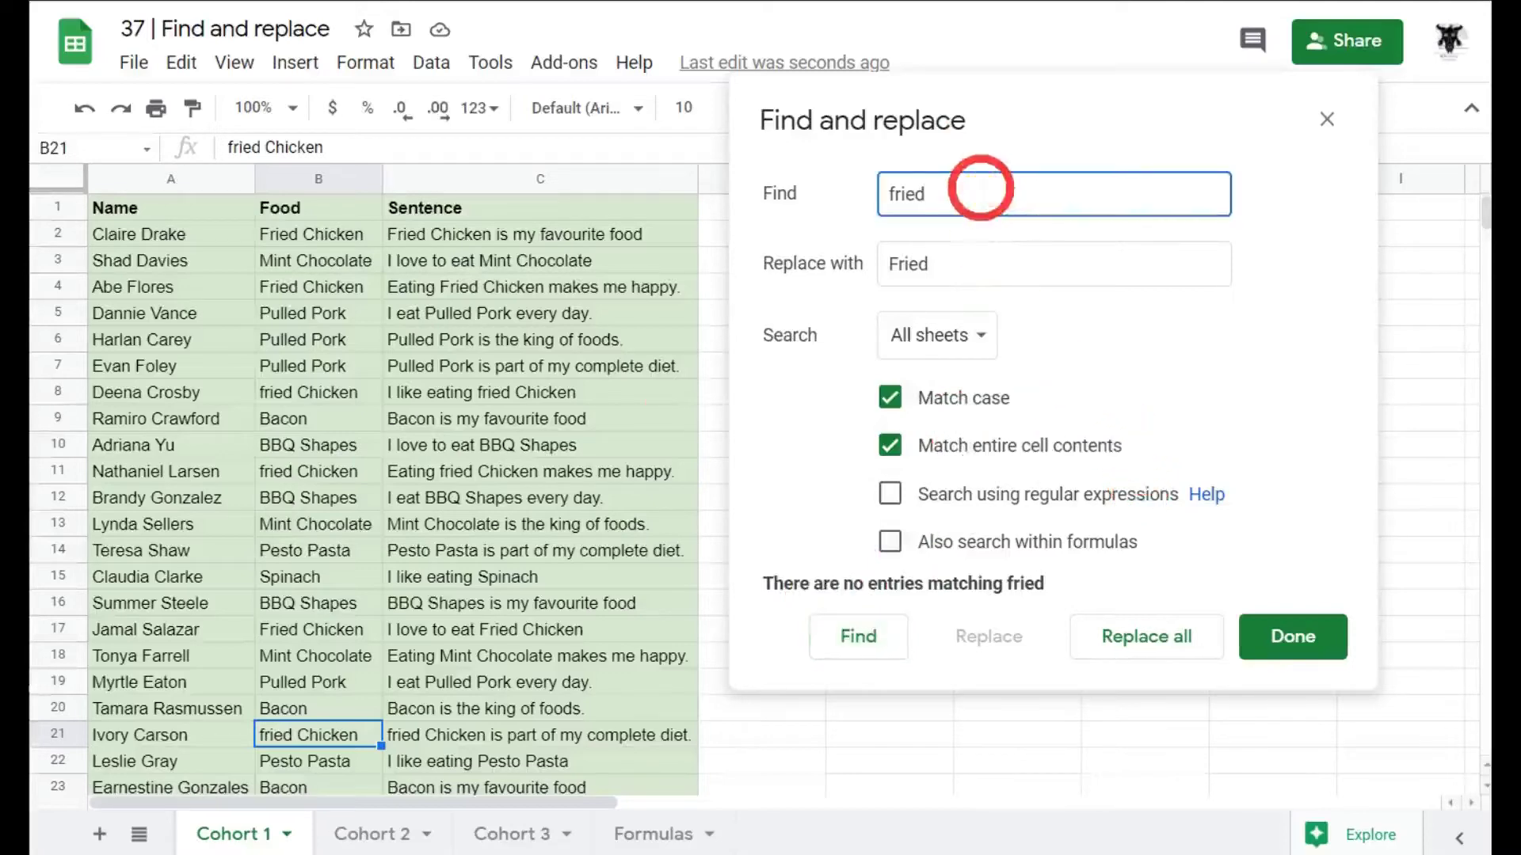
pyautogui.write('Chicken')
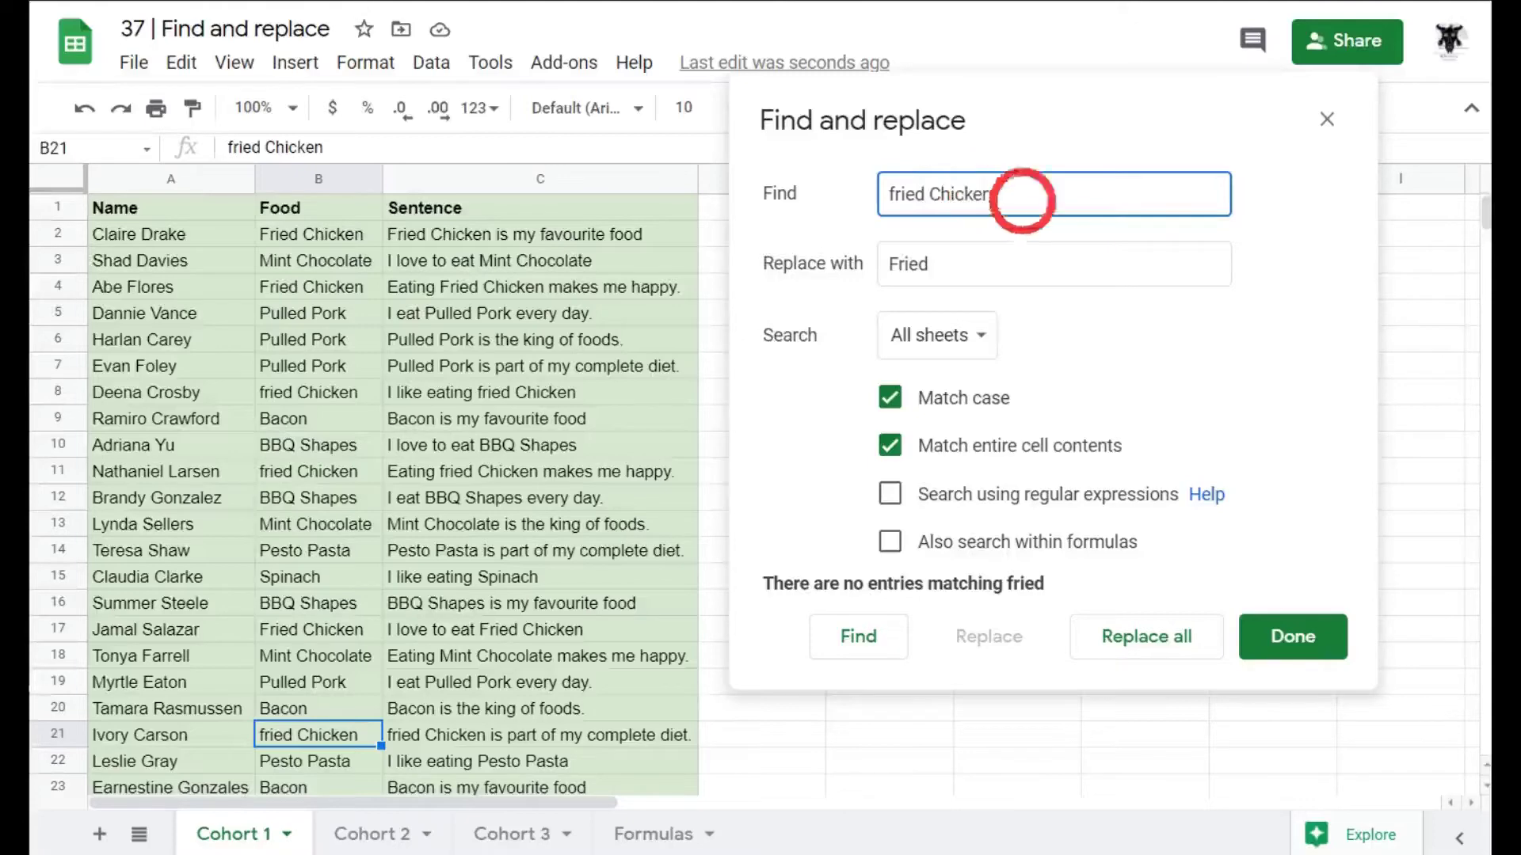
pyautogui.click(984, 256)
pyautogui.write('Ch')
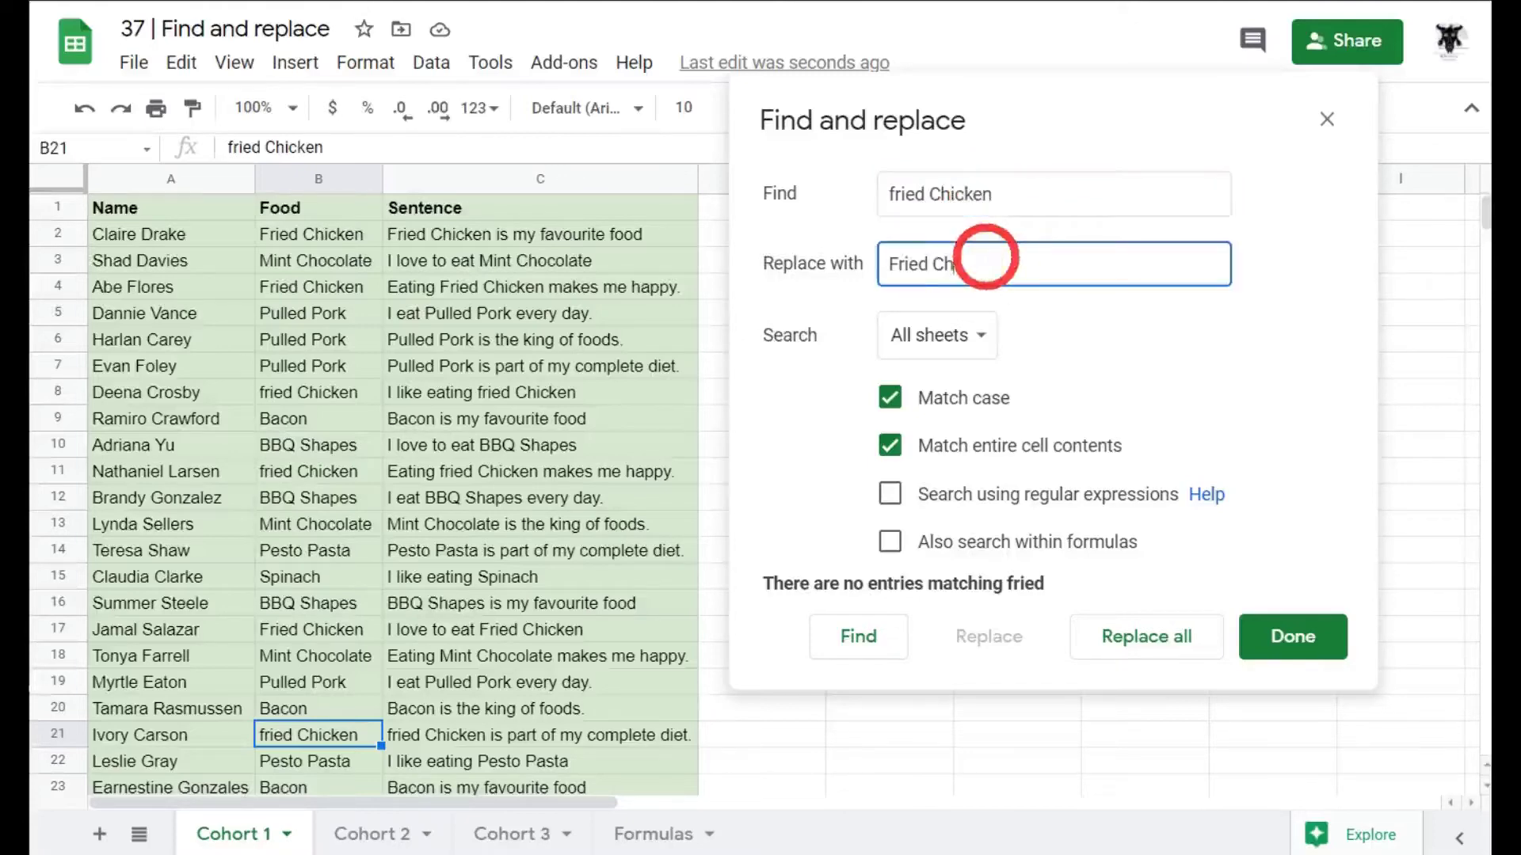
pyautogui.write('icken')
pyautogui.click(844, 631)
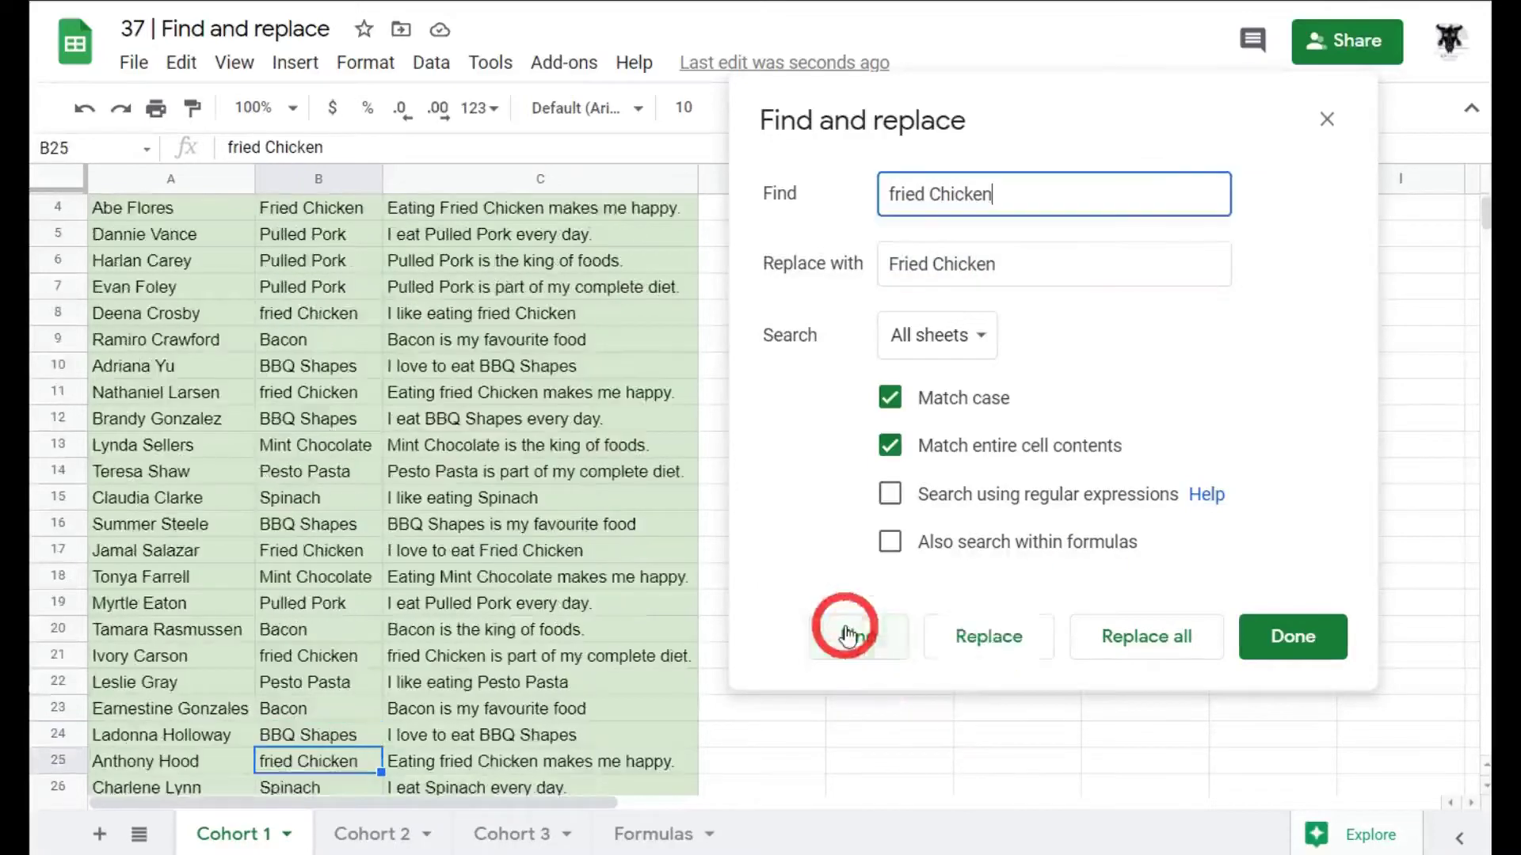
pyautogui.click(863, 636)
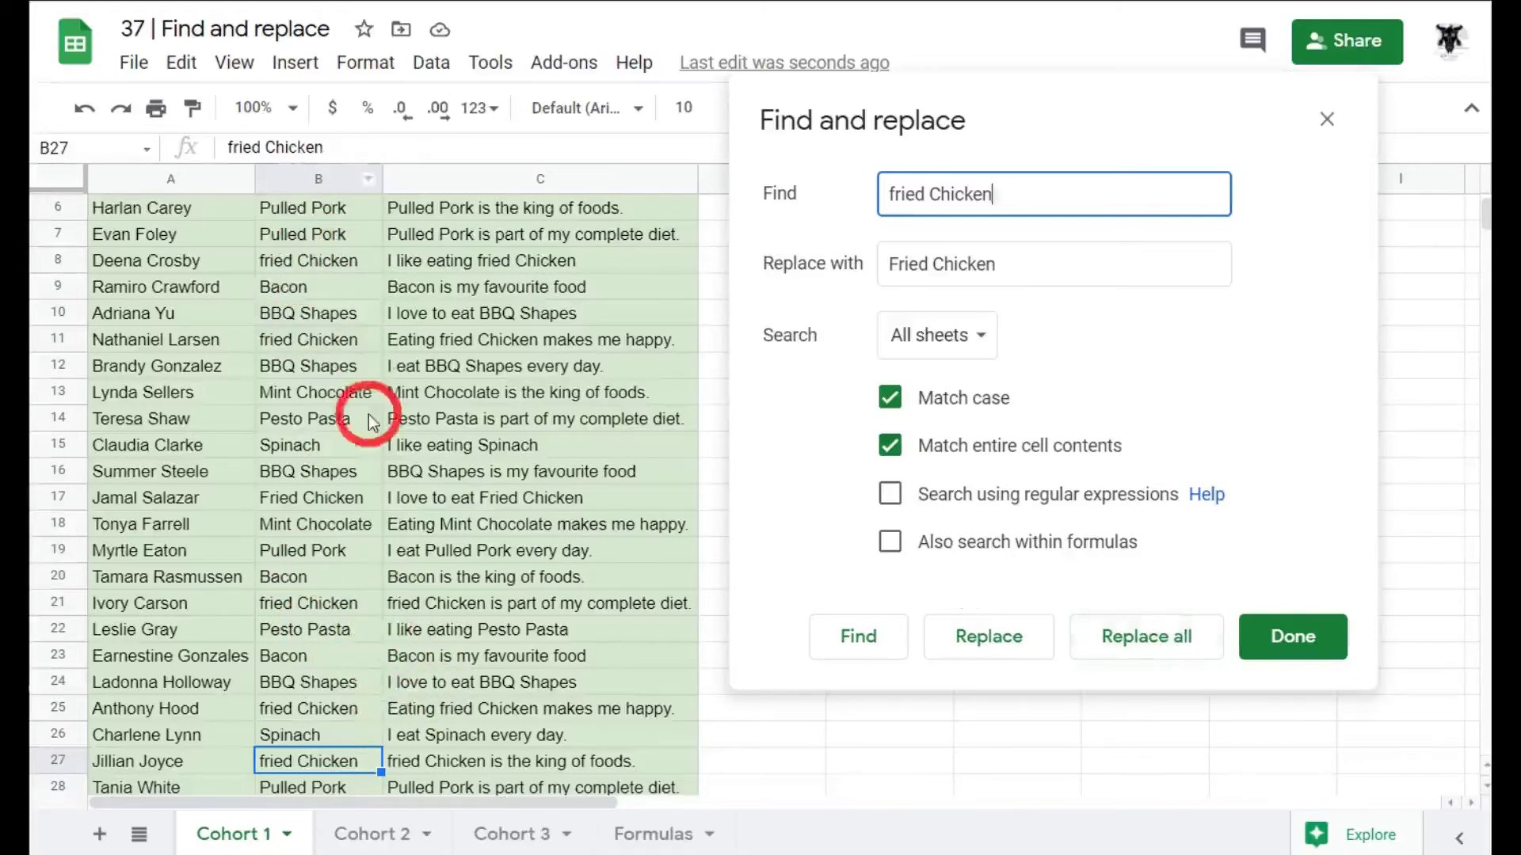
# Replace all cells containing exactly "fried Chicken" with "Fried Chicken" across all sheets.
pyautogui.scroll(2, 368, 415)
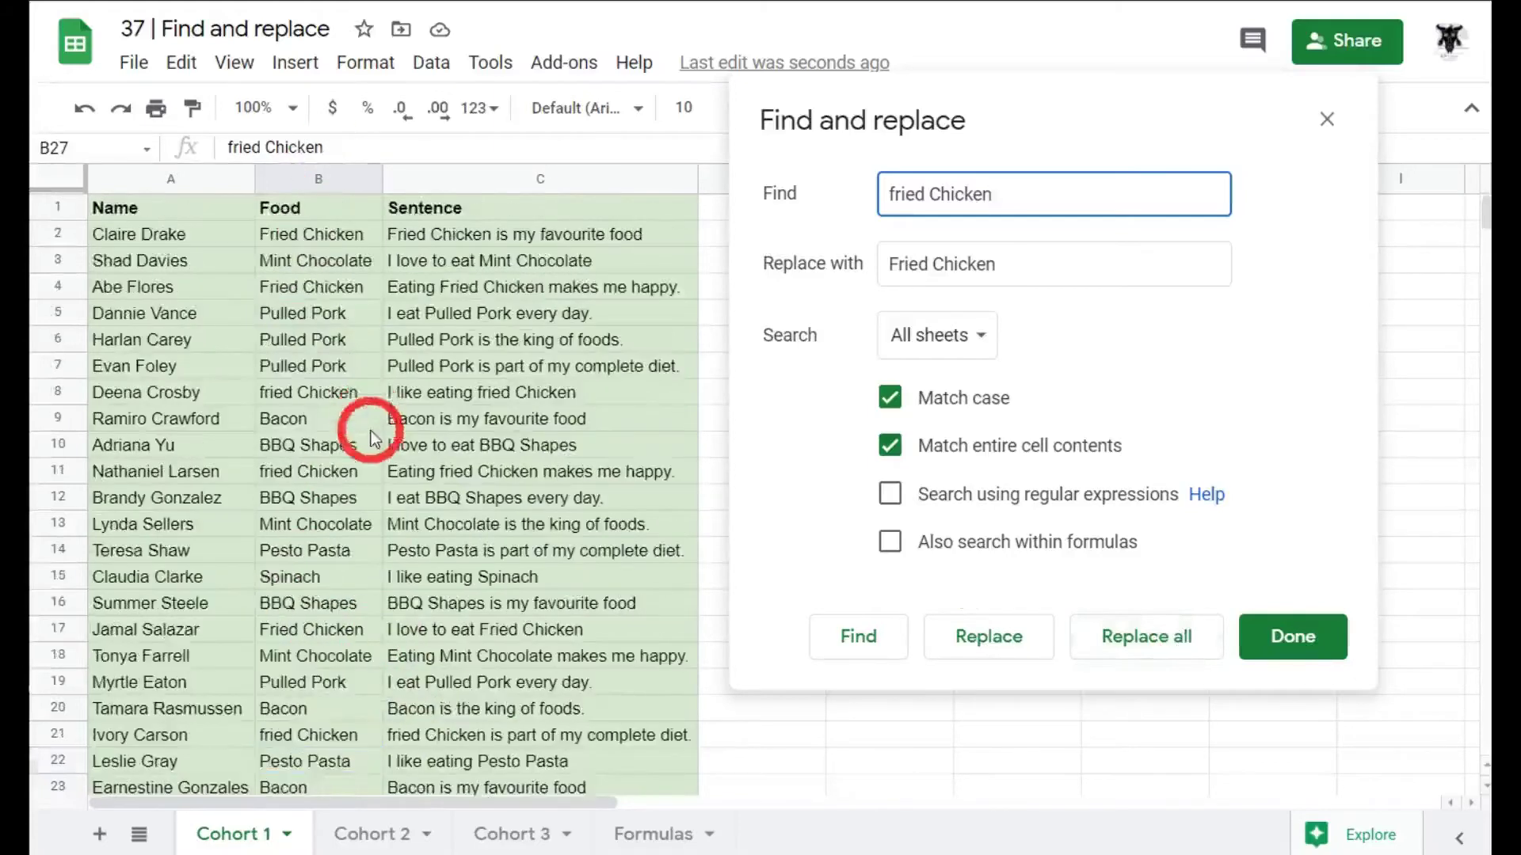
pyautogui.click(1162, 631)
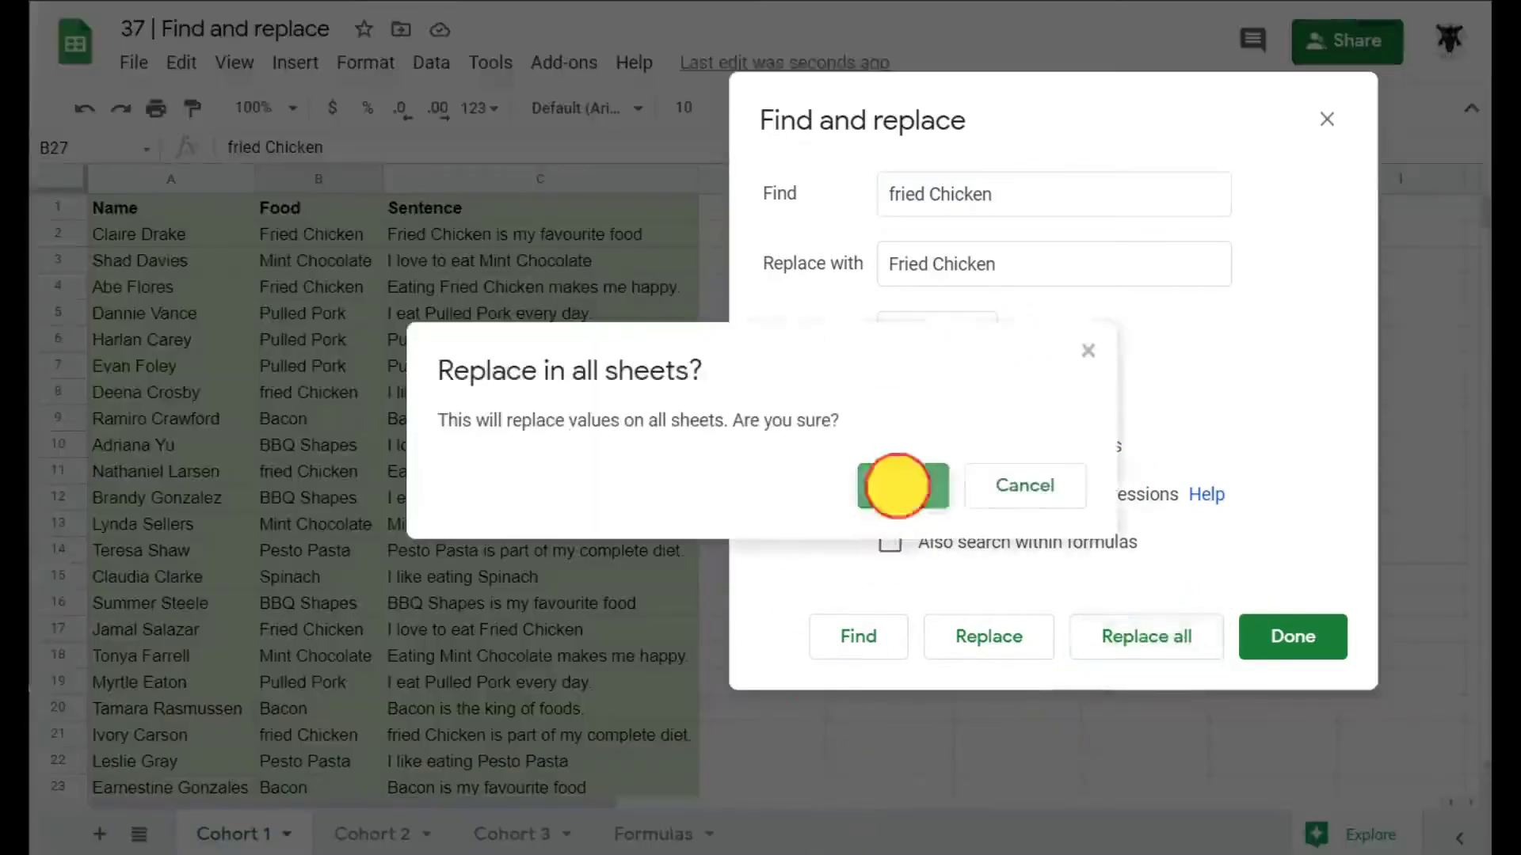
pyautogui.click(901, 505)
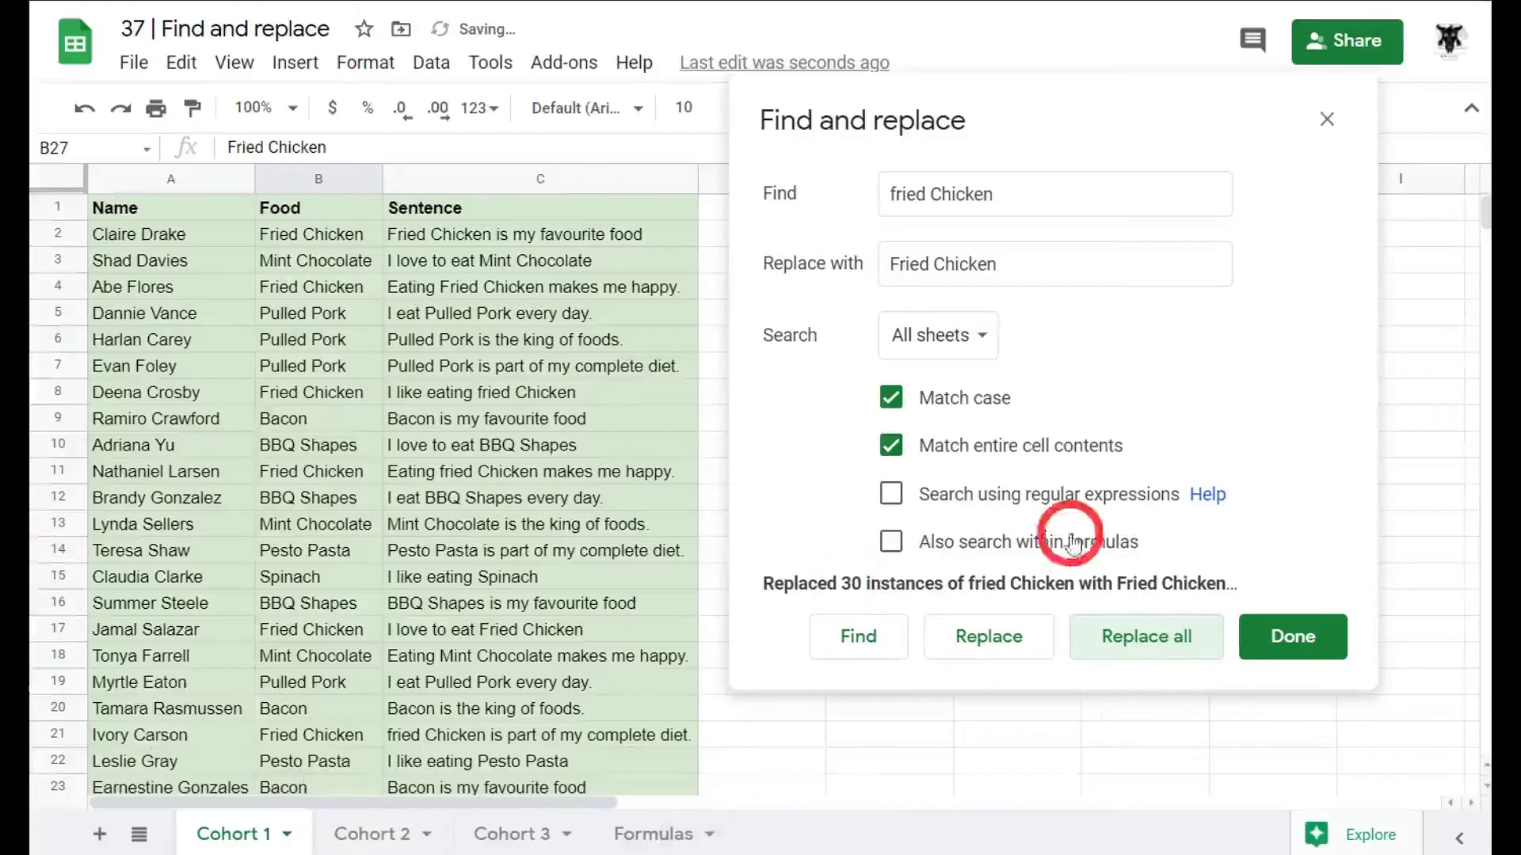
# Review the replaced entries on the Cohort 1, Cohort 2 and Cohort 3 sheets, return to Cohort 1 and close the Find and replace dialog.
pyautogui.scroll(-2, 447, 315)
pyautogui.scroll(2, 447, 317)
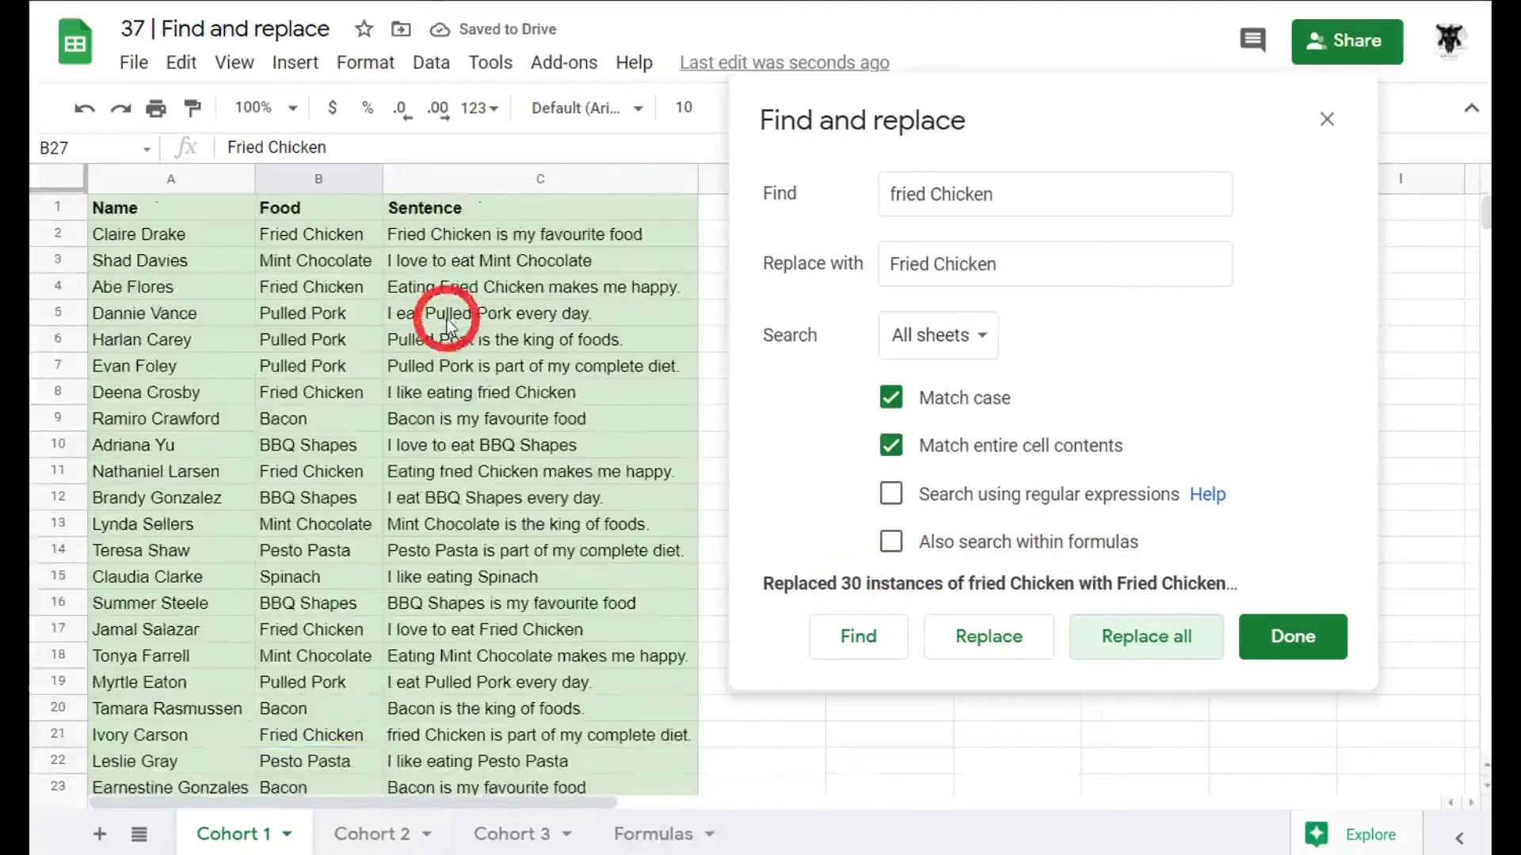
pyautogui.click(380, 834)
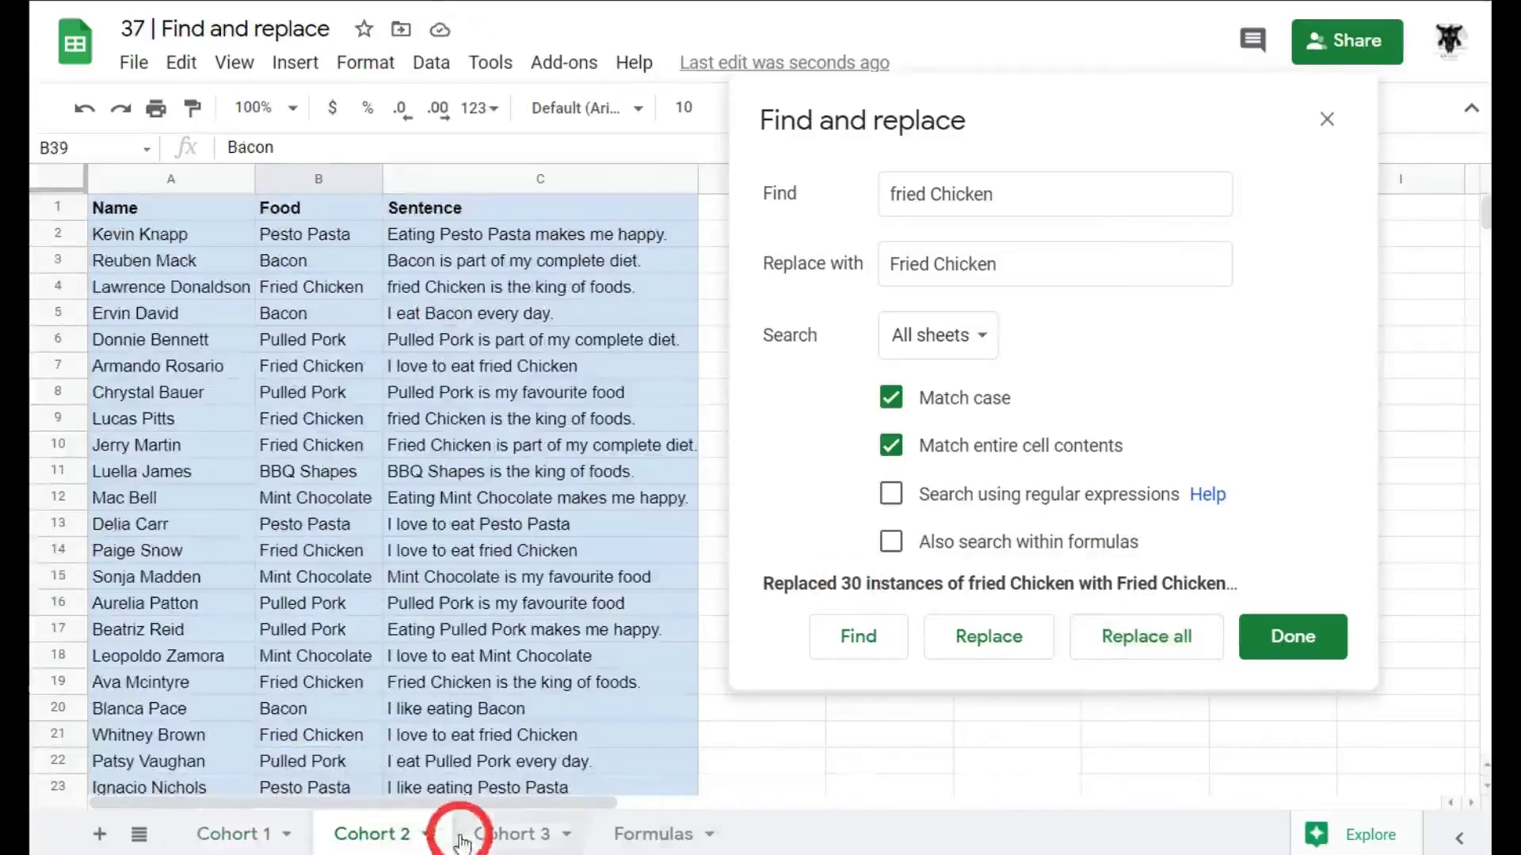
pyautogui.click(507, 835)
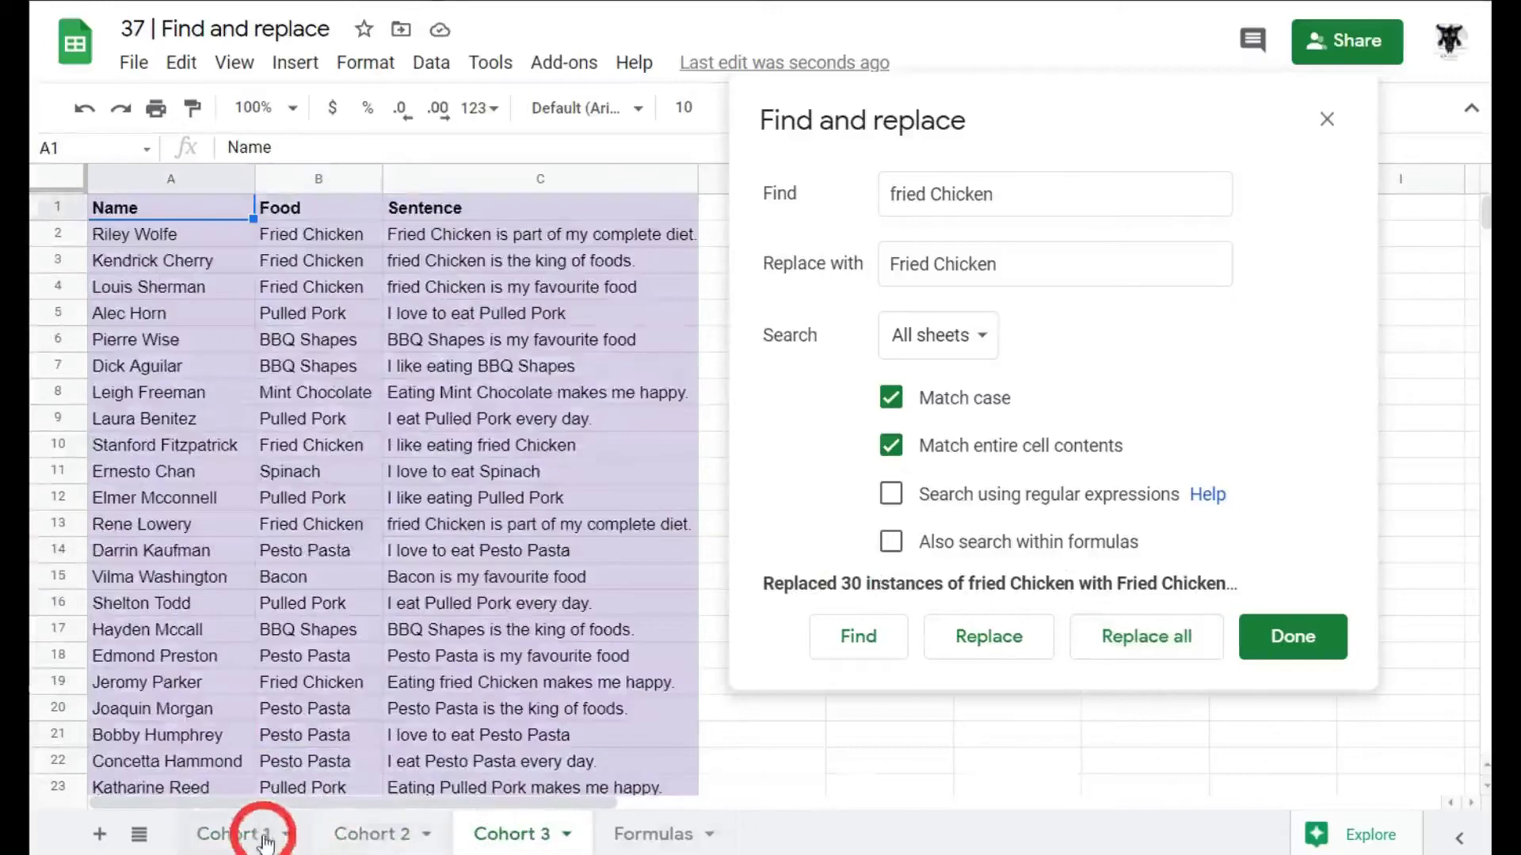
pyautogui.click(273, 838)
pyautogui.press('Escape')
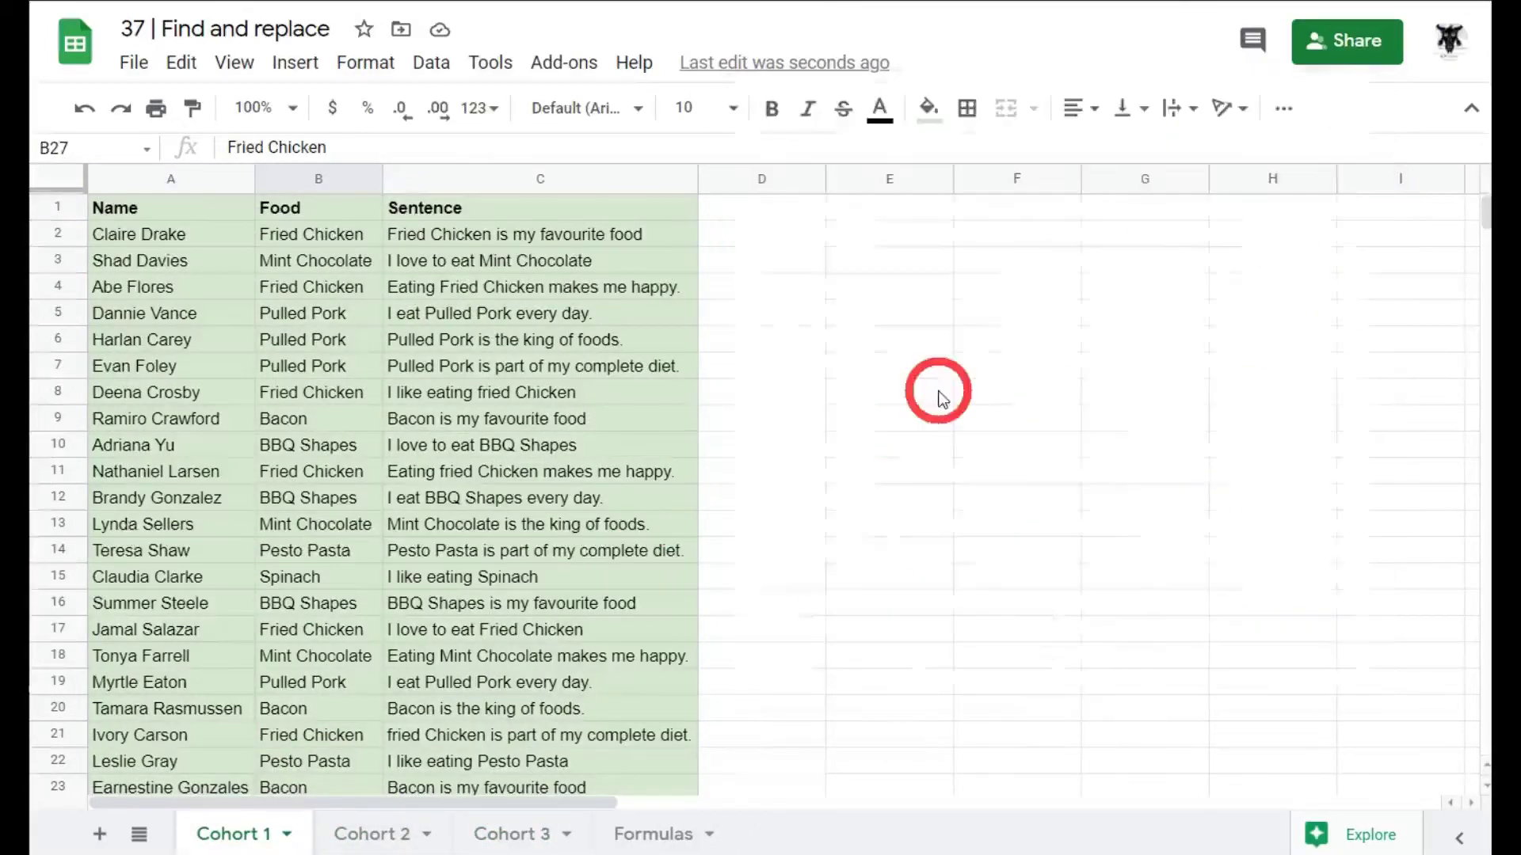
# Set up a Find and replace search across all sheets for the pattern ^BBQ with regular expressions enabled.
pyautogui.hotkey('ctrl', 'h')
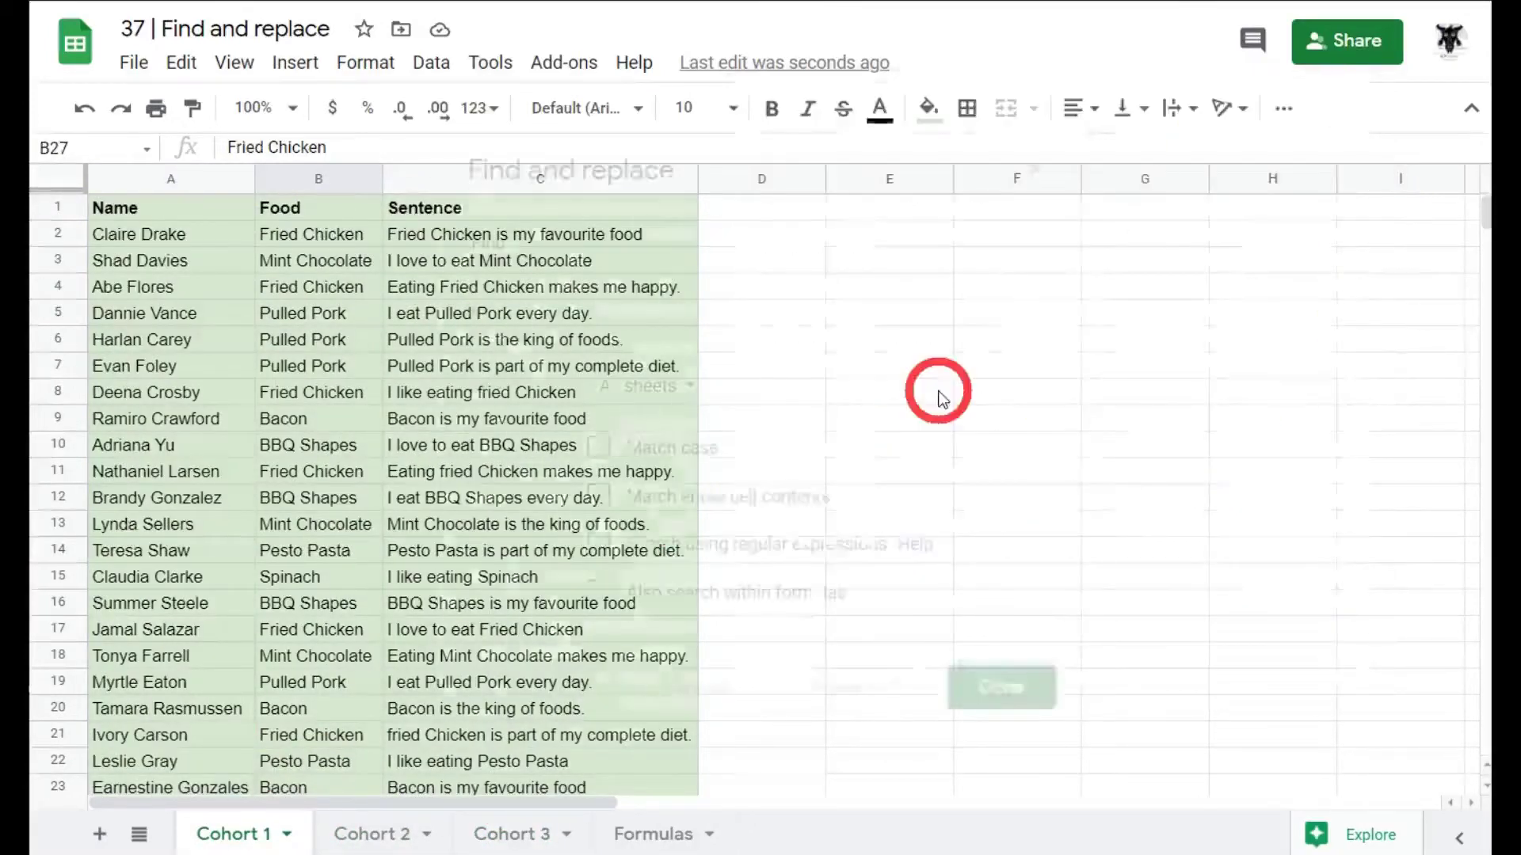
pyautogui.moveTo(736, 153); pyautogui.dragTo(1038, 197)
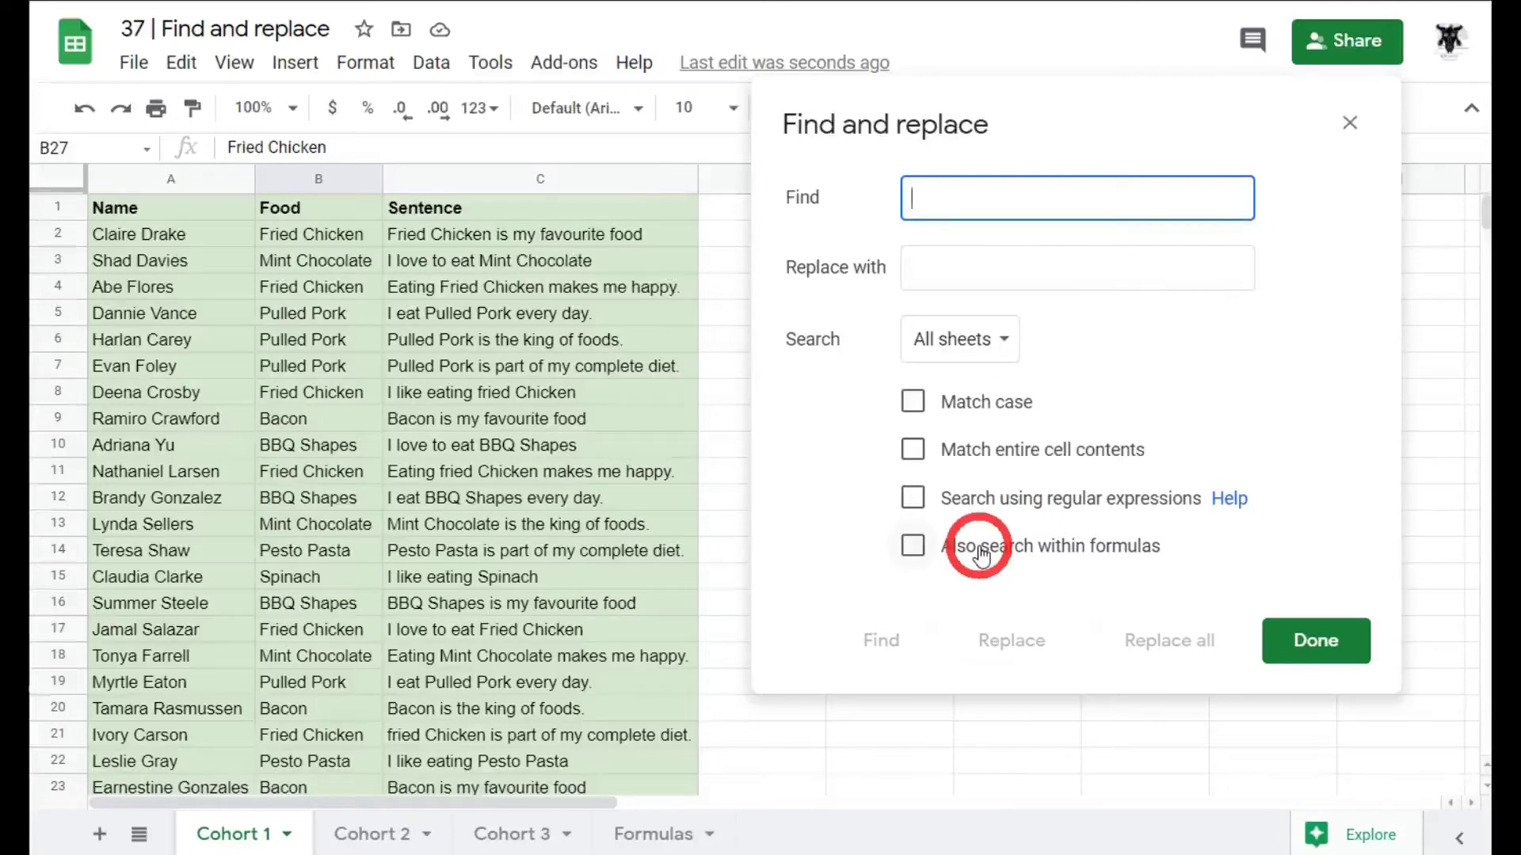
pyautogui.click(915, 496)
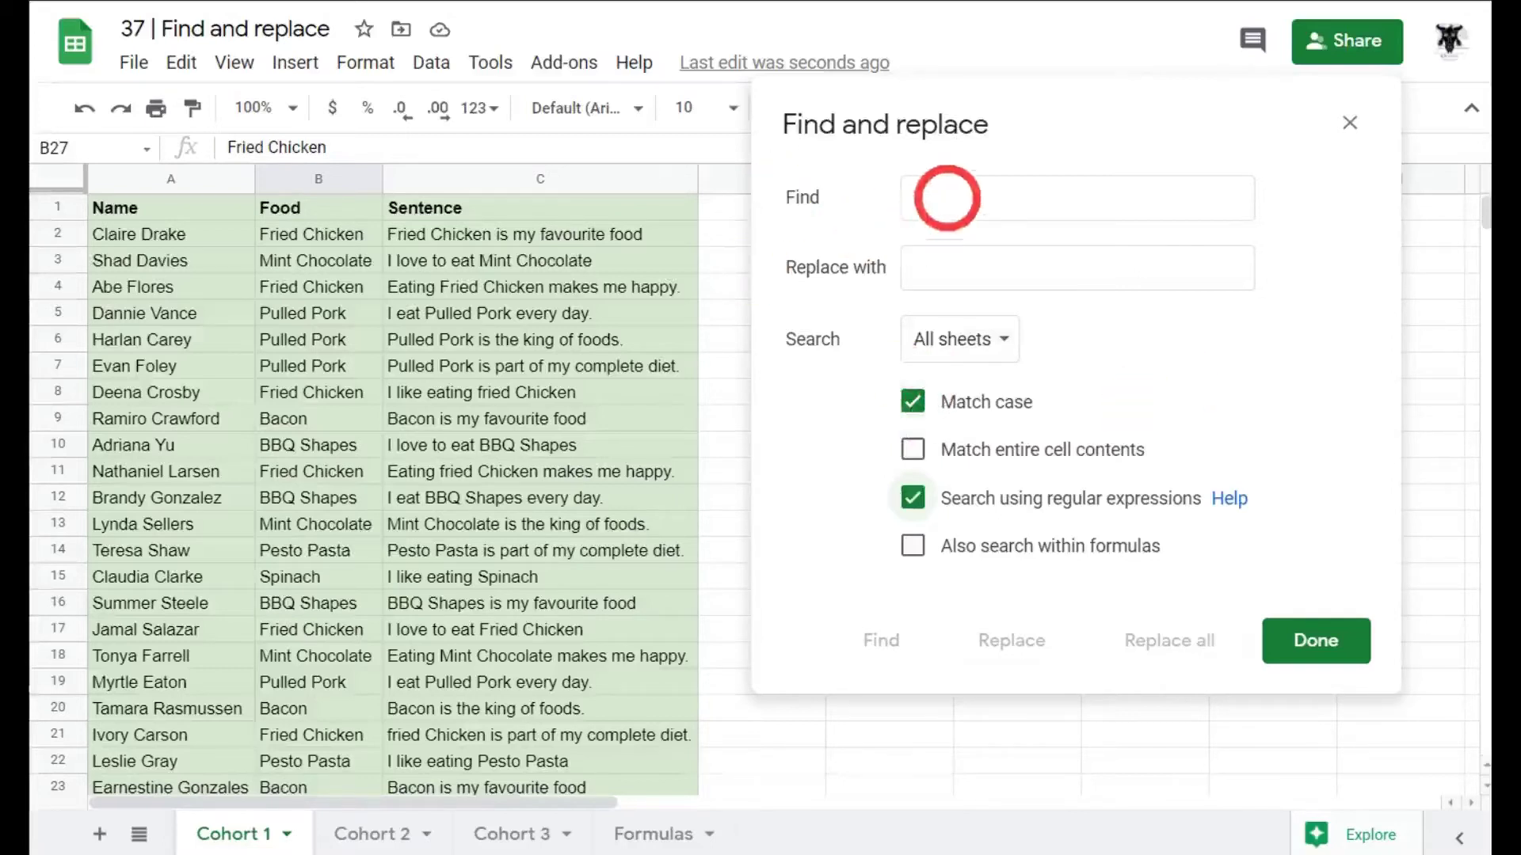
pyautogui.click(943, 197)
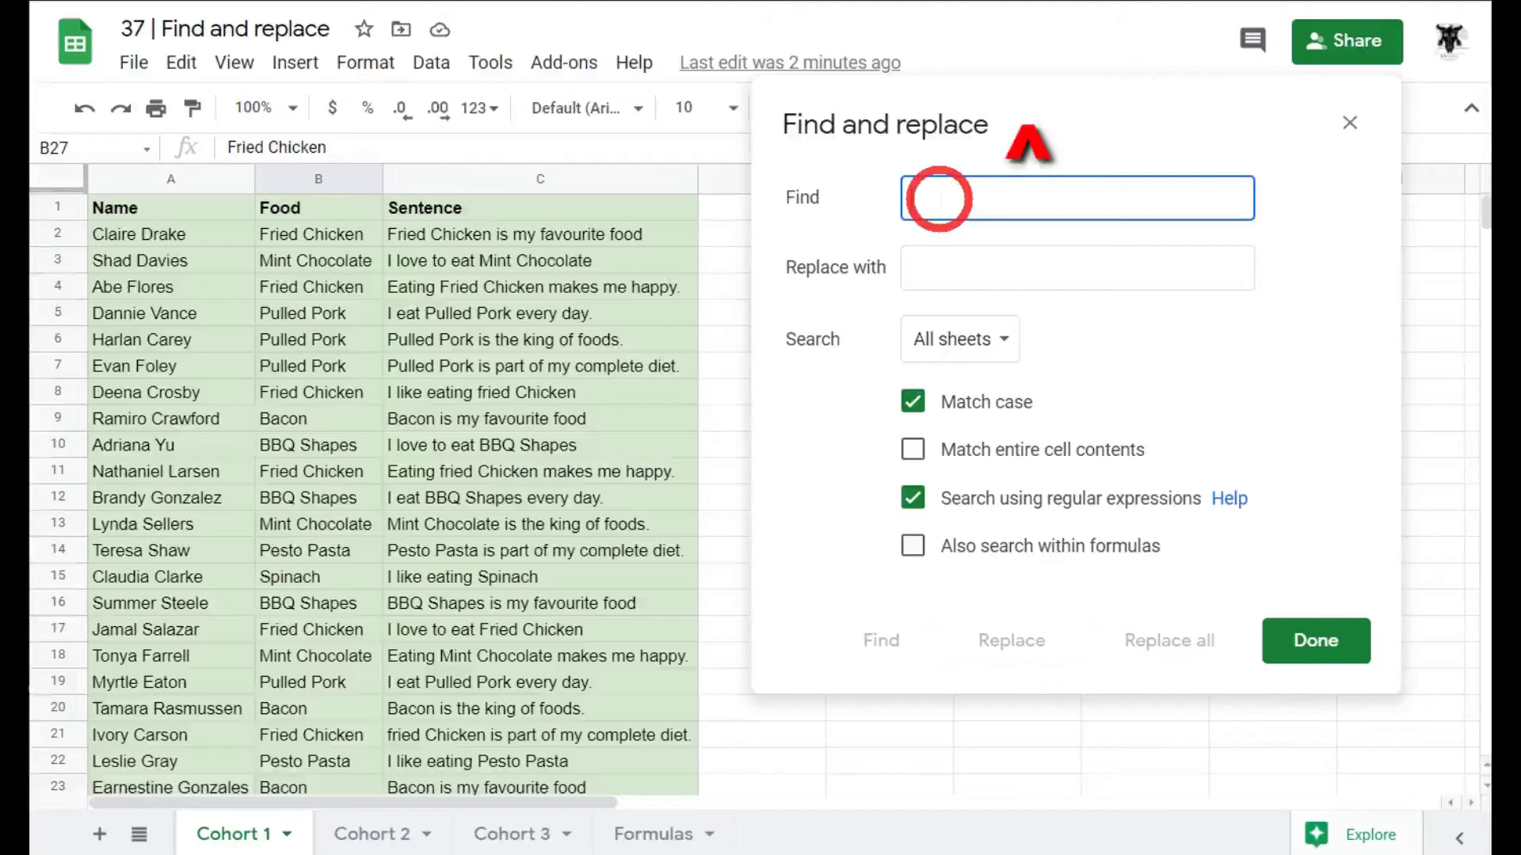
pyautogui.write('^')
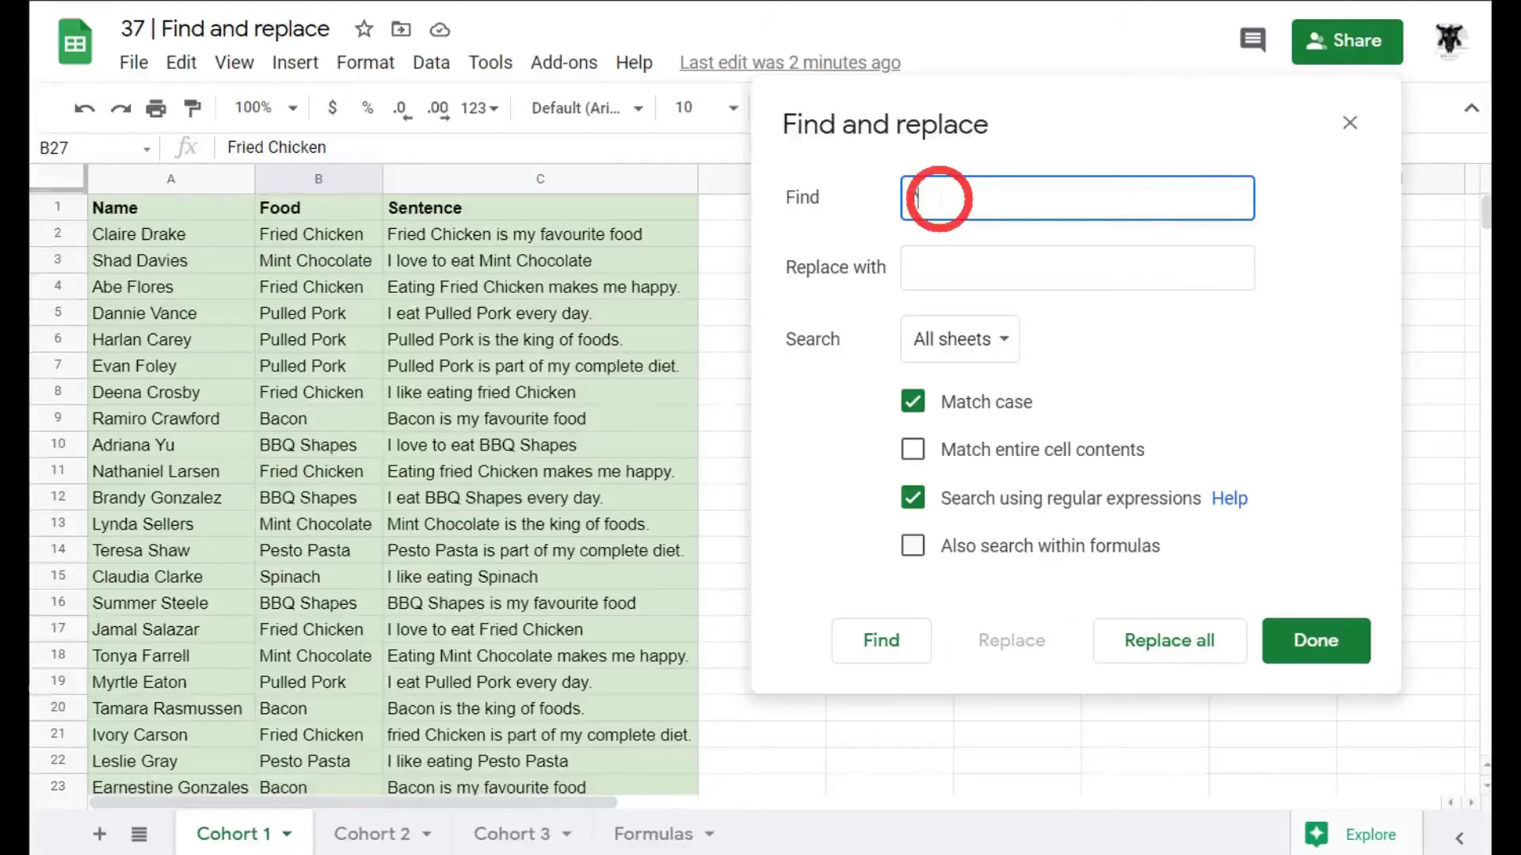
pyautogui.write('BBQ')
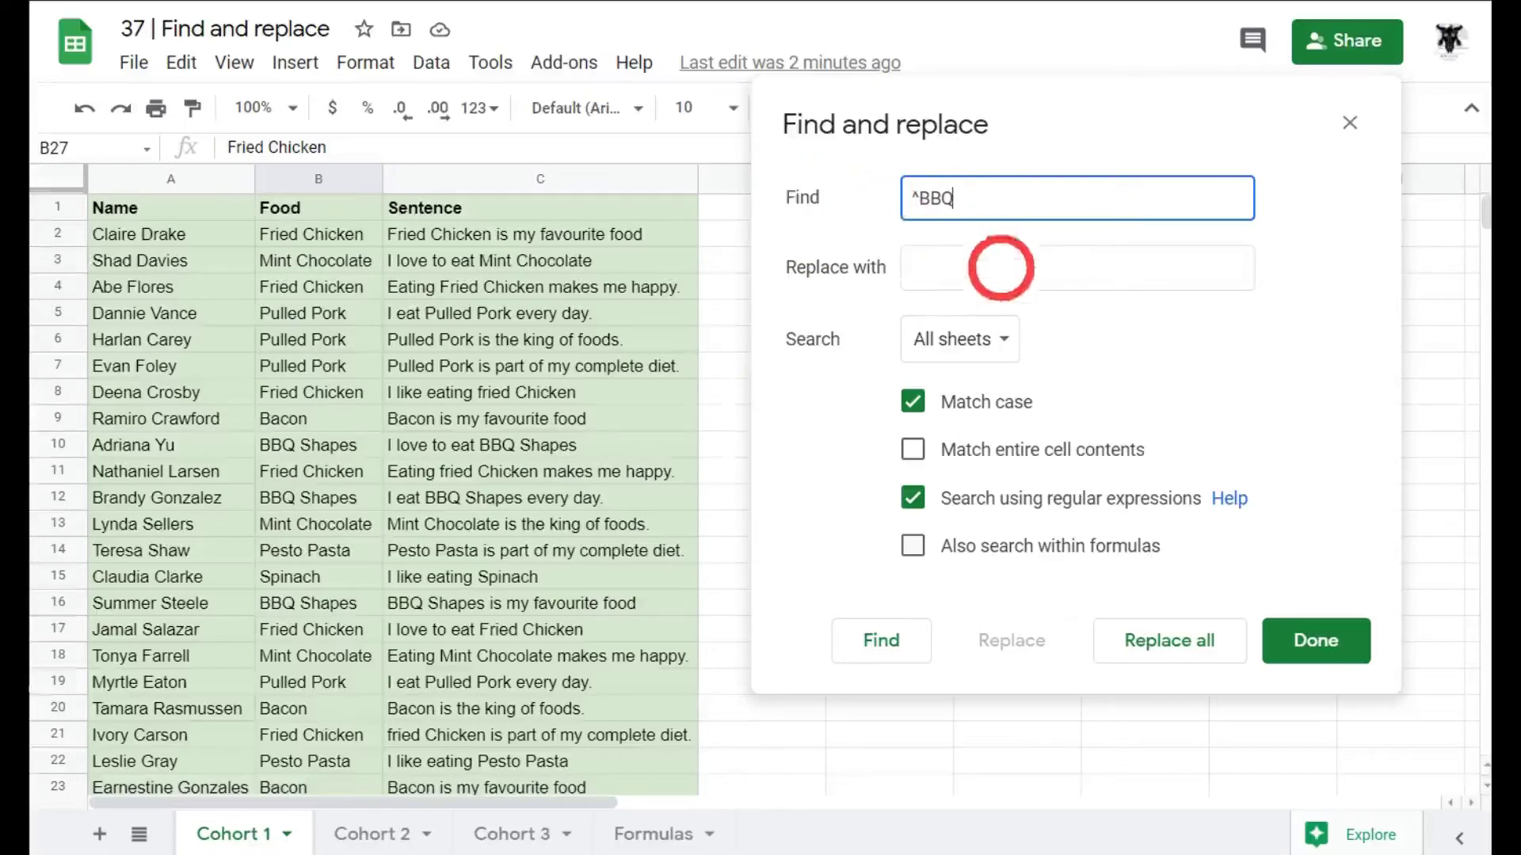
# Step through the cells beginning with "BBQ" and close the Find and replace dialog.
pyautogui.click(879, 648)
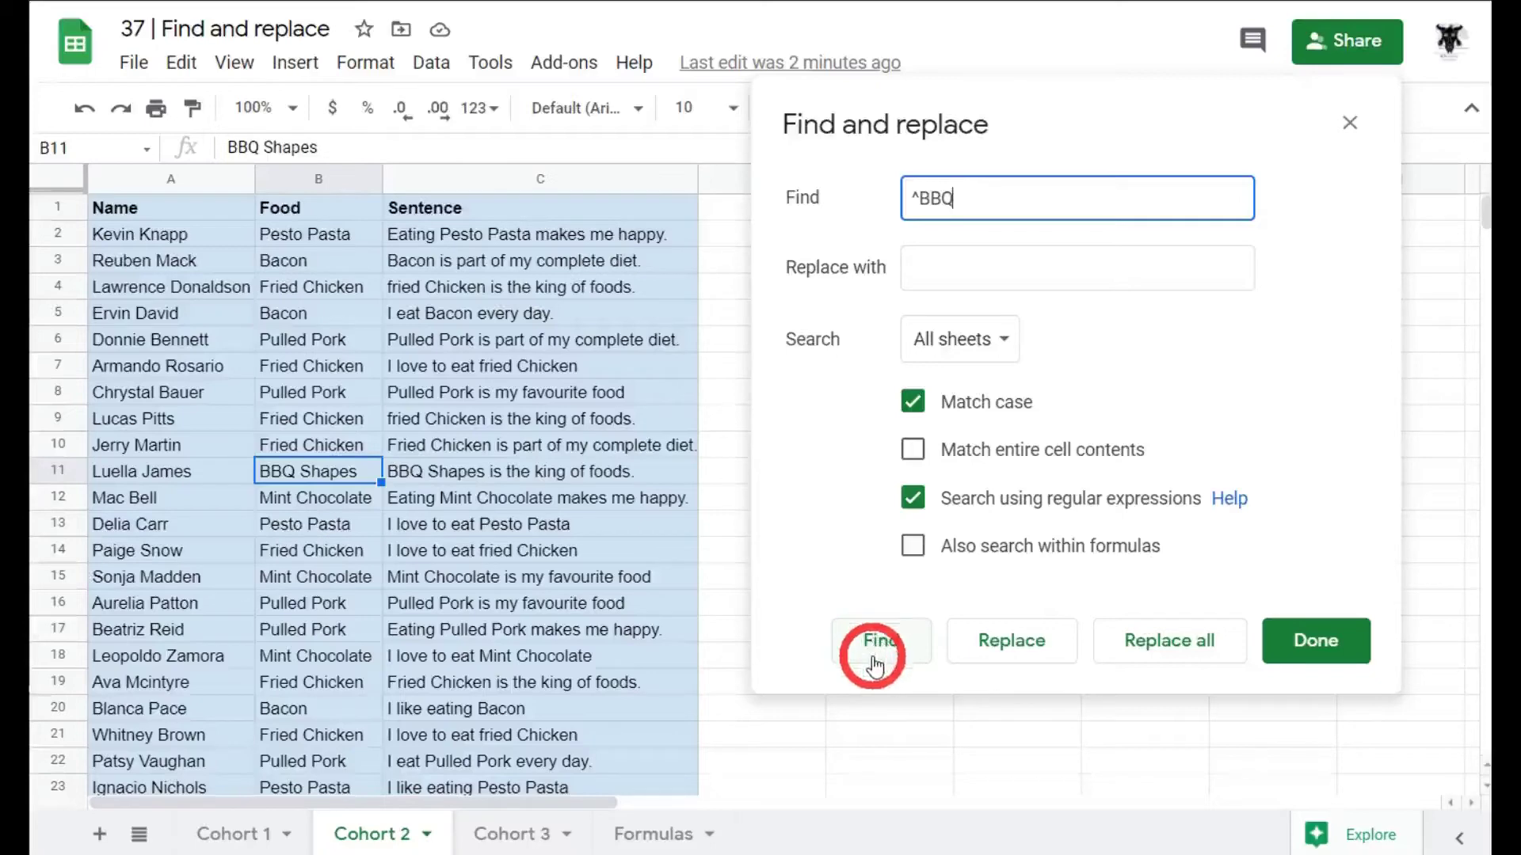
pyautogui.click(875, 659)
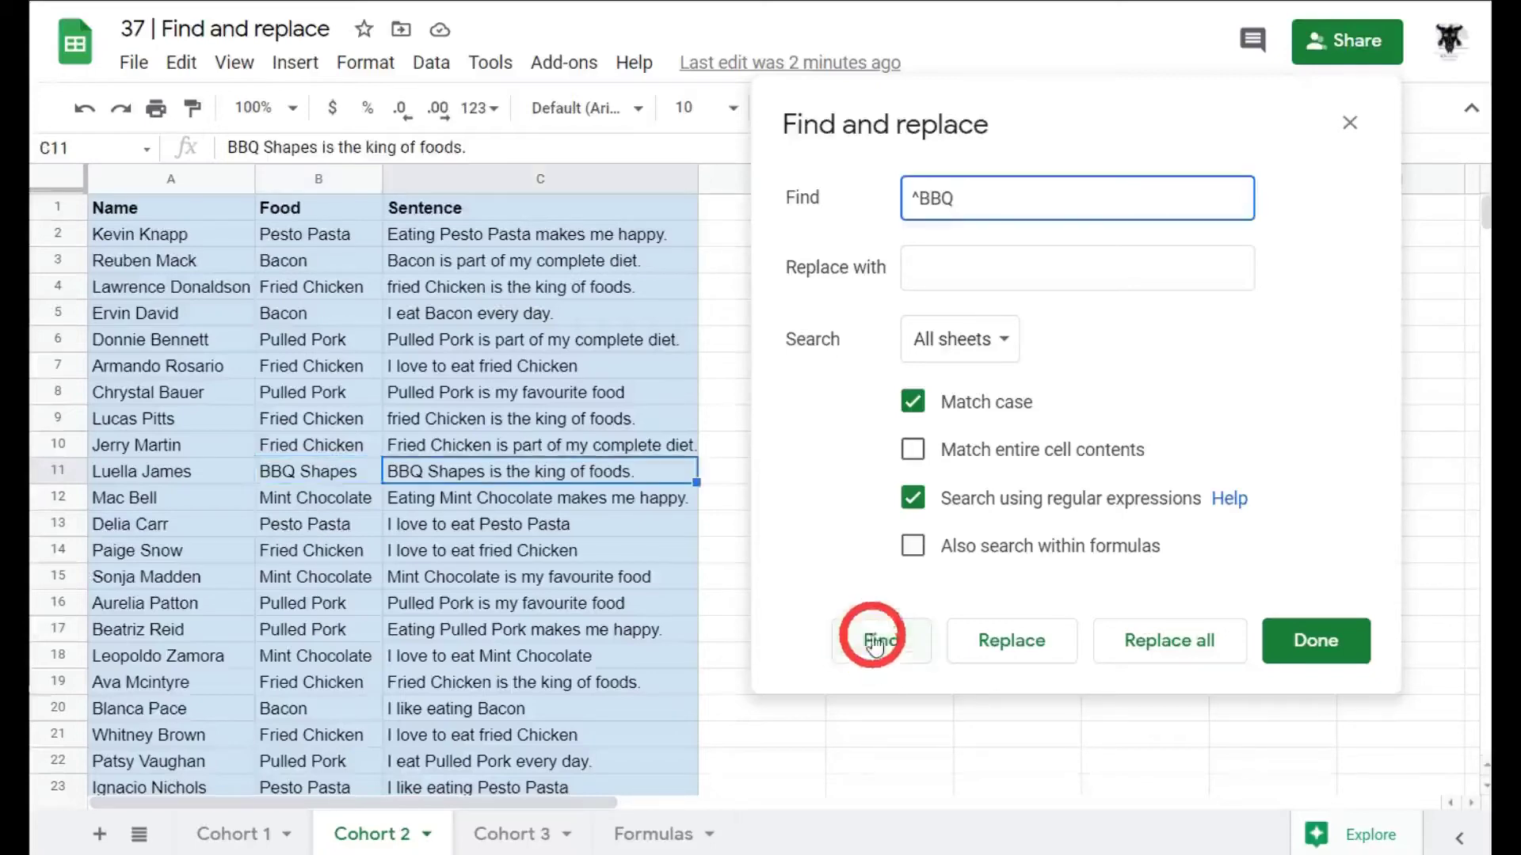
pyautogui.scroll(-6, 459, 539)
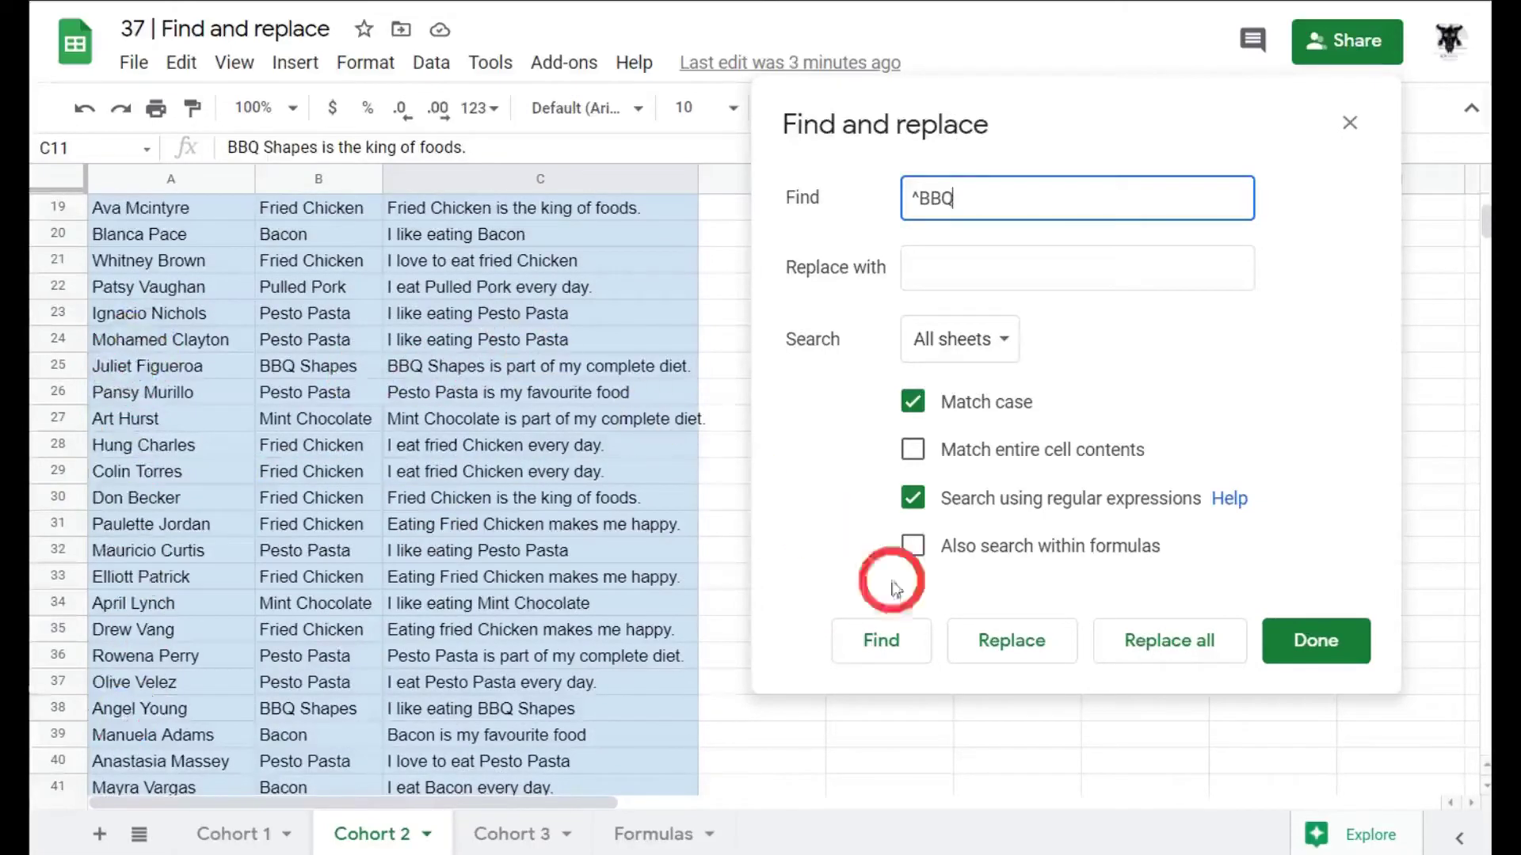
pyautogui.click(894, 649)
pyautogui.click(895, 650)
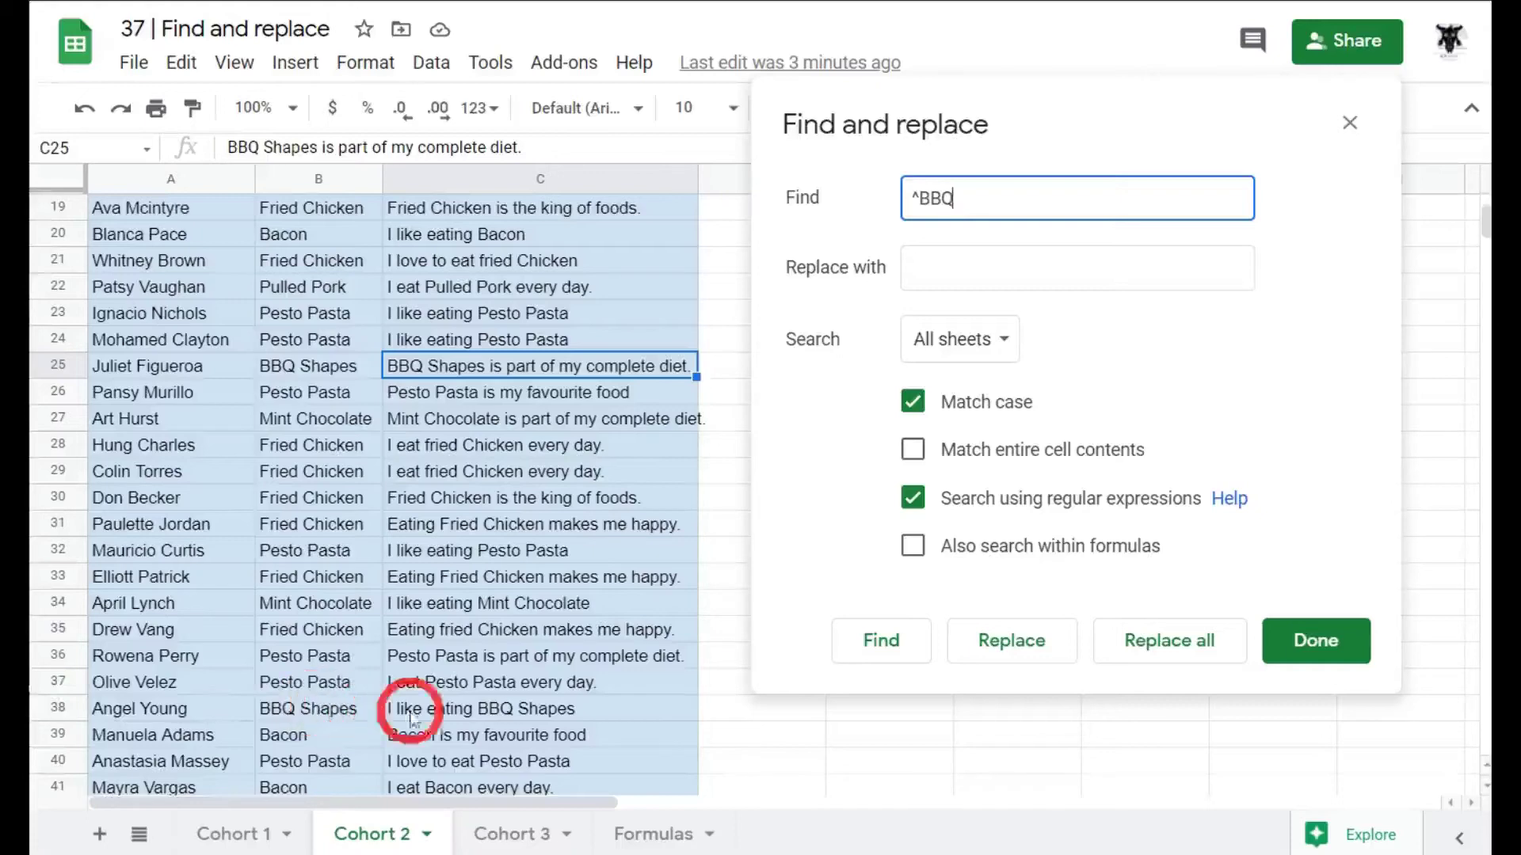
pyautogui.click(890, 638)
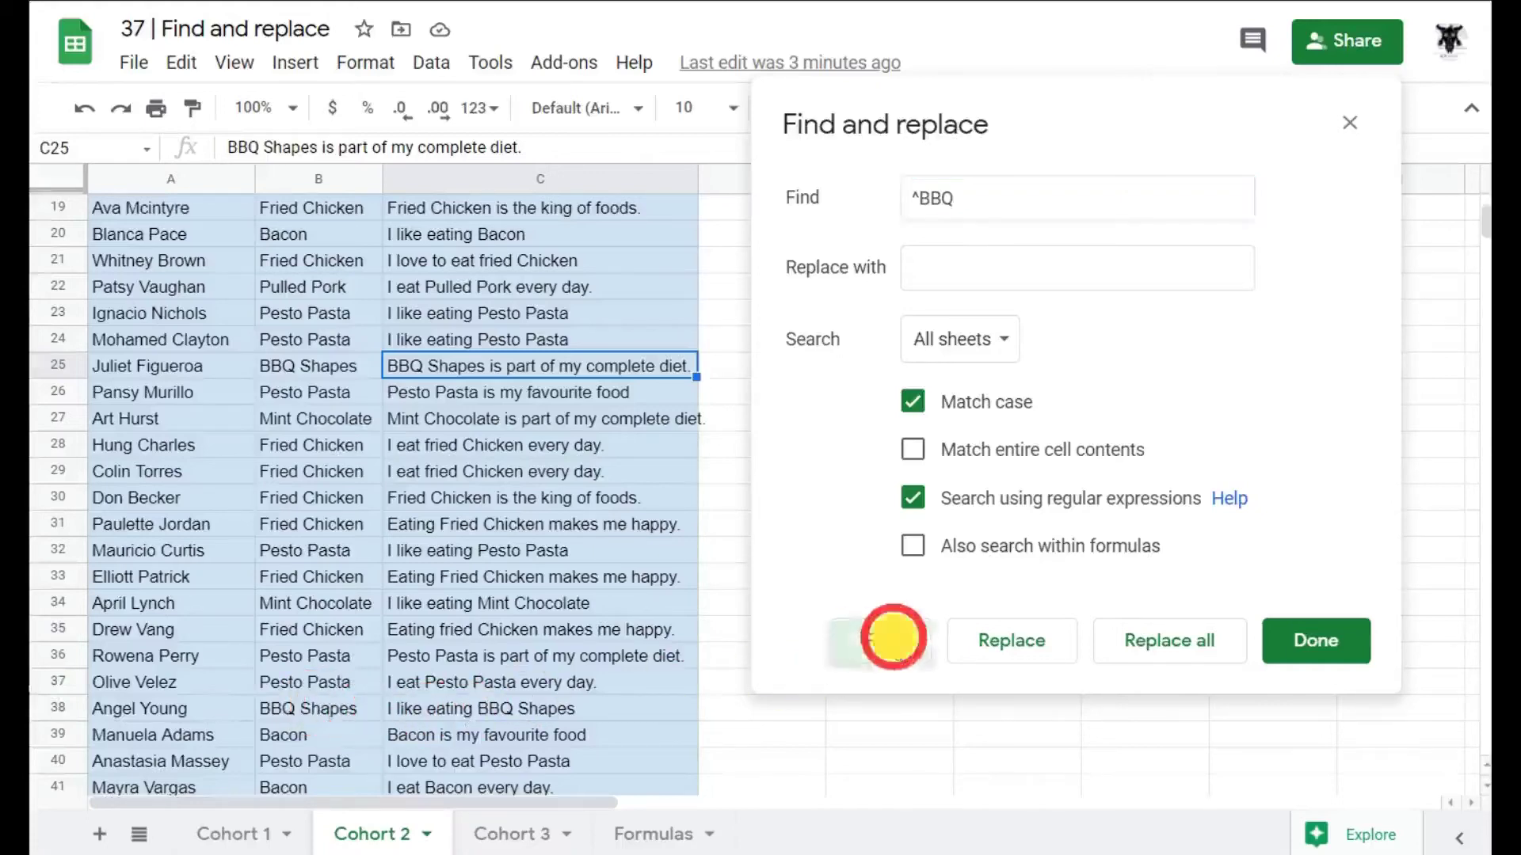
pyautogui.click(894, 643)
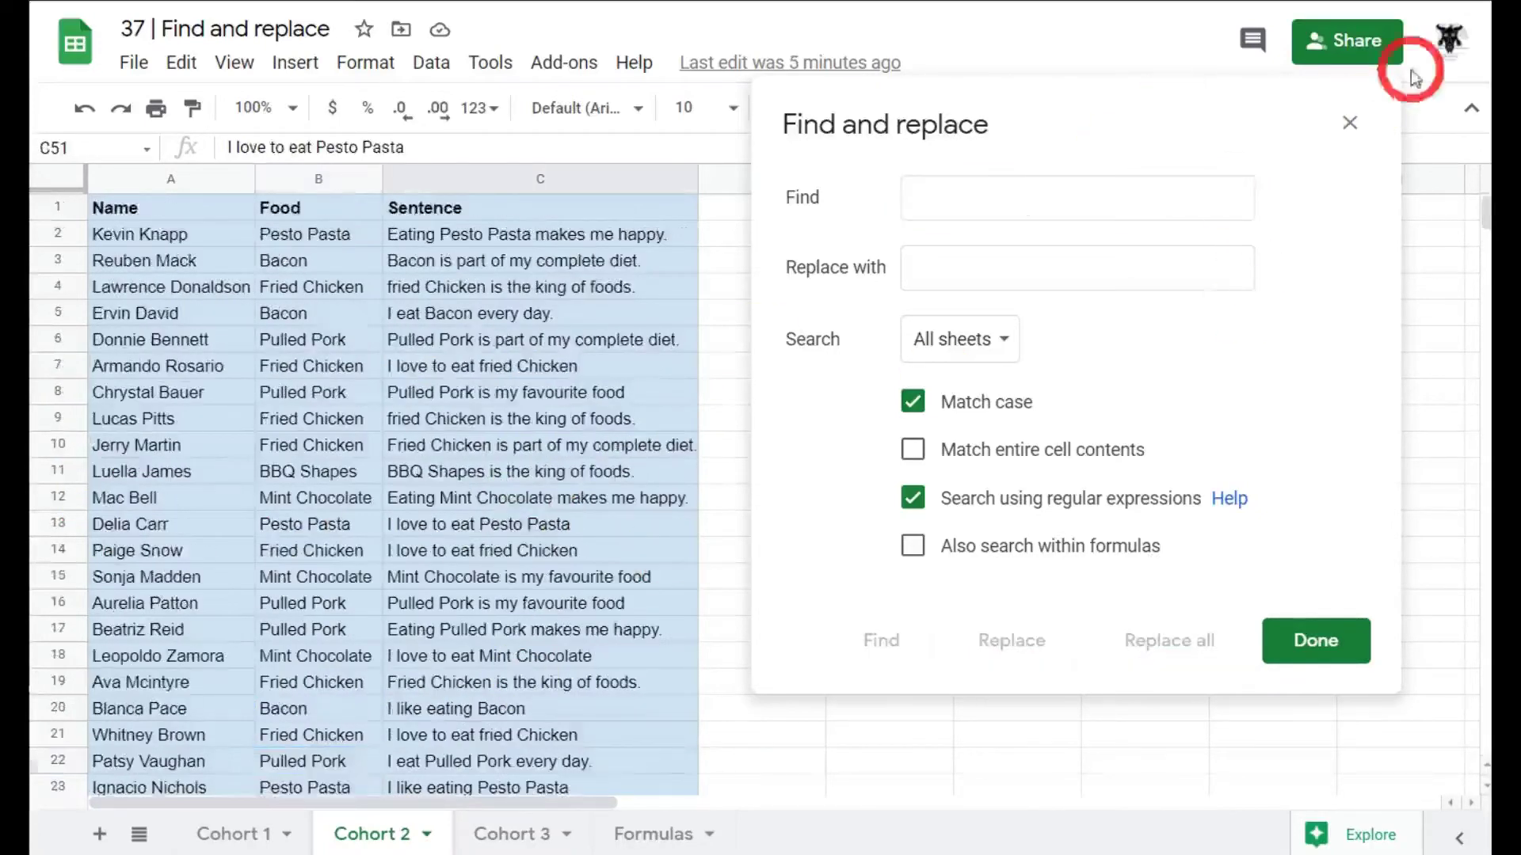
pyautogui.click(1350, 123)
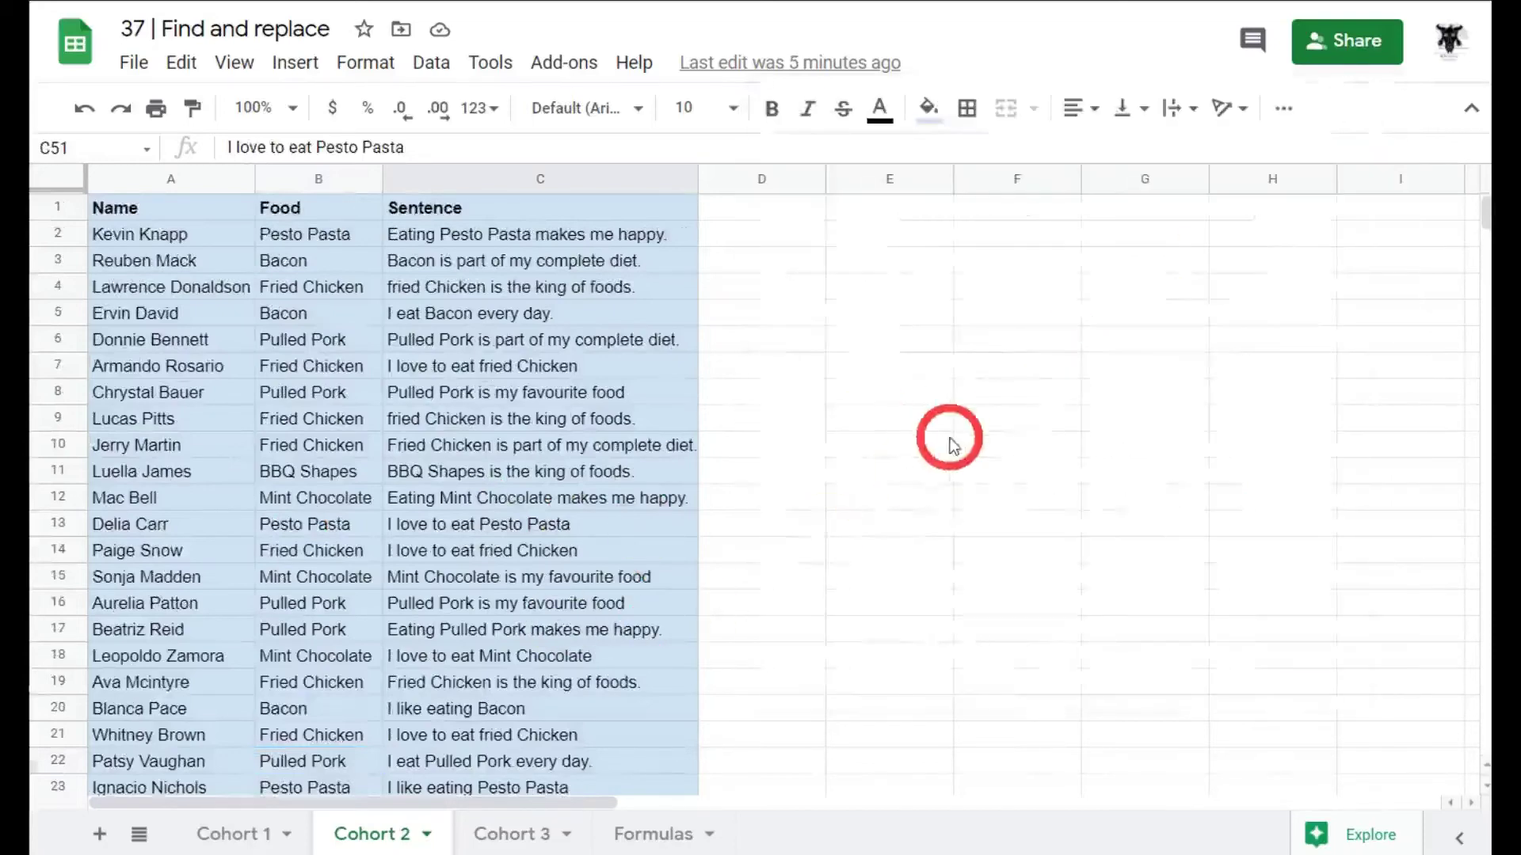
# Set up a new Find and replace search across all sheets for BBQ|Pesto using regular expressions.
pyautogui.click(949, 429)
pyautogui.hotkey('ctrl', 'h')
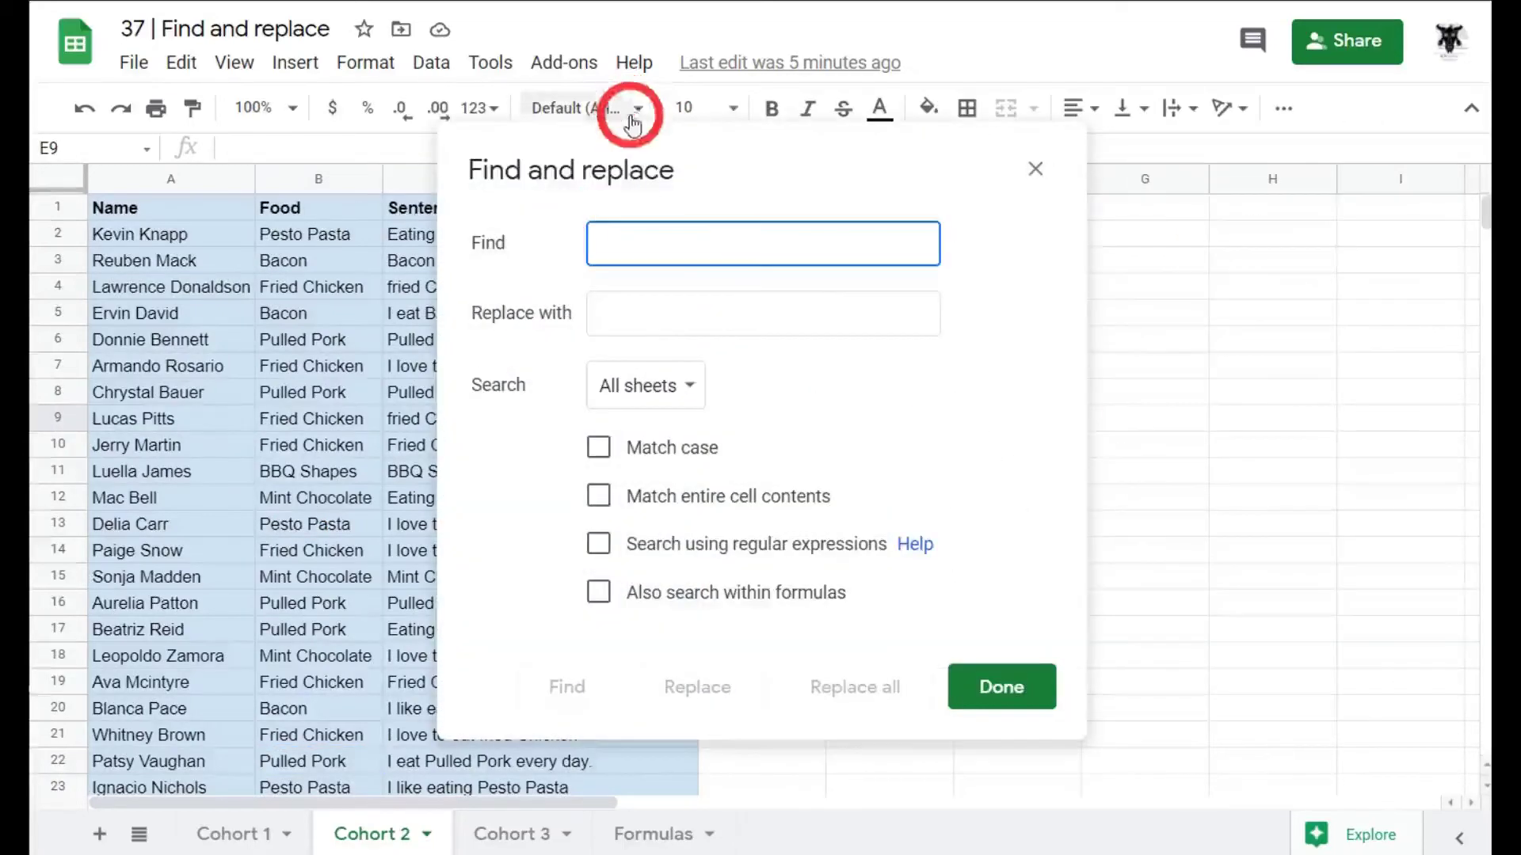
pyautogui.moveTo(1045, 140); pyautogui.dragTo(1020, 128)
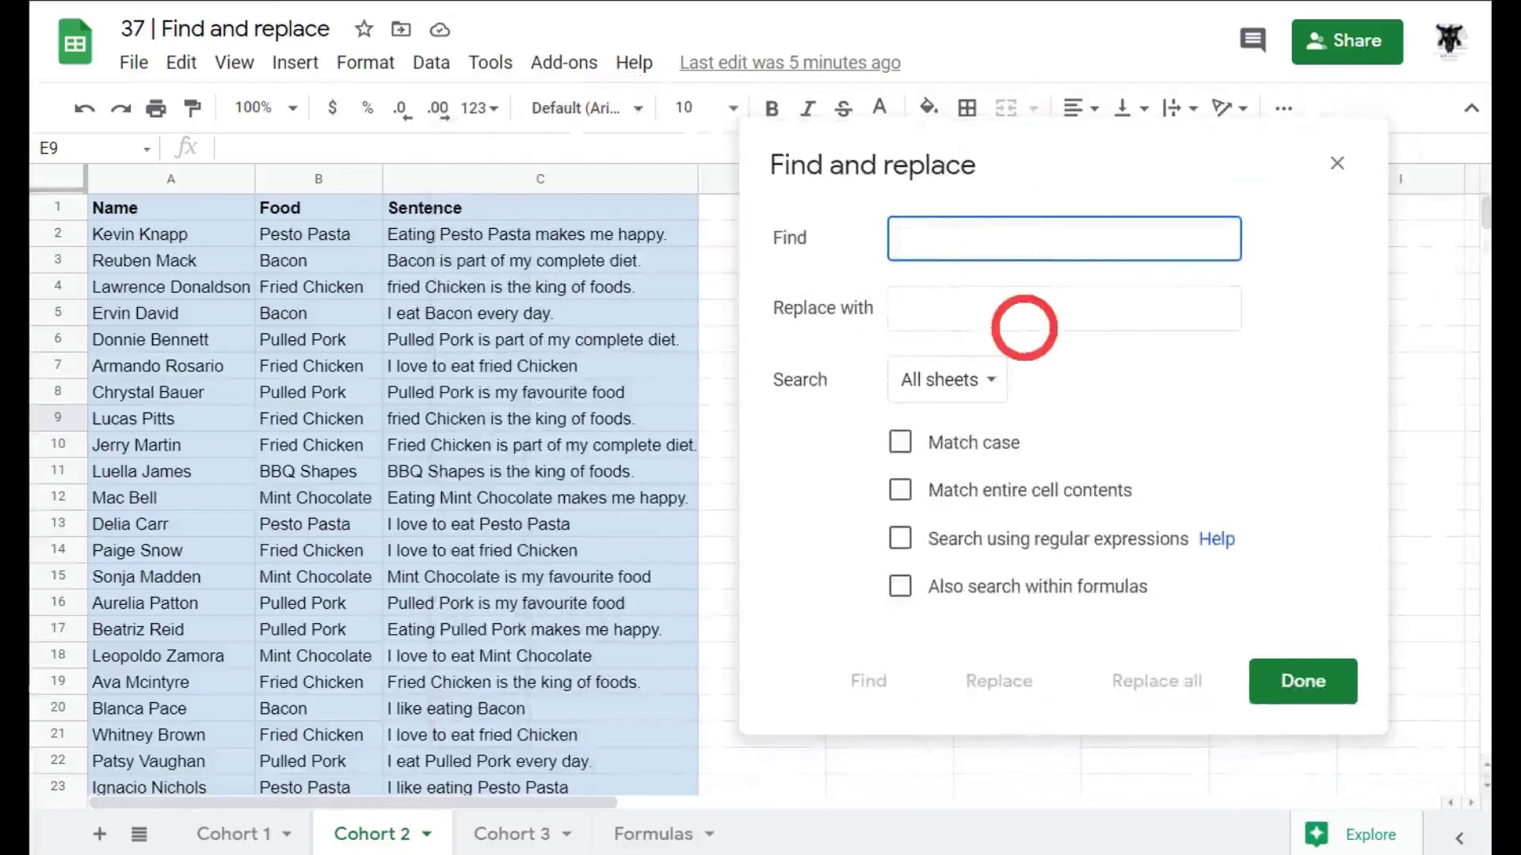
pyautogui.write('BB')
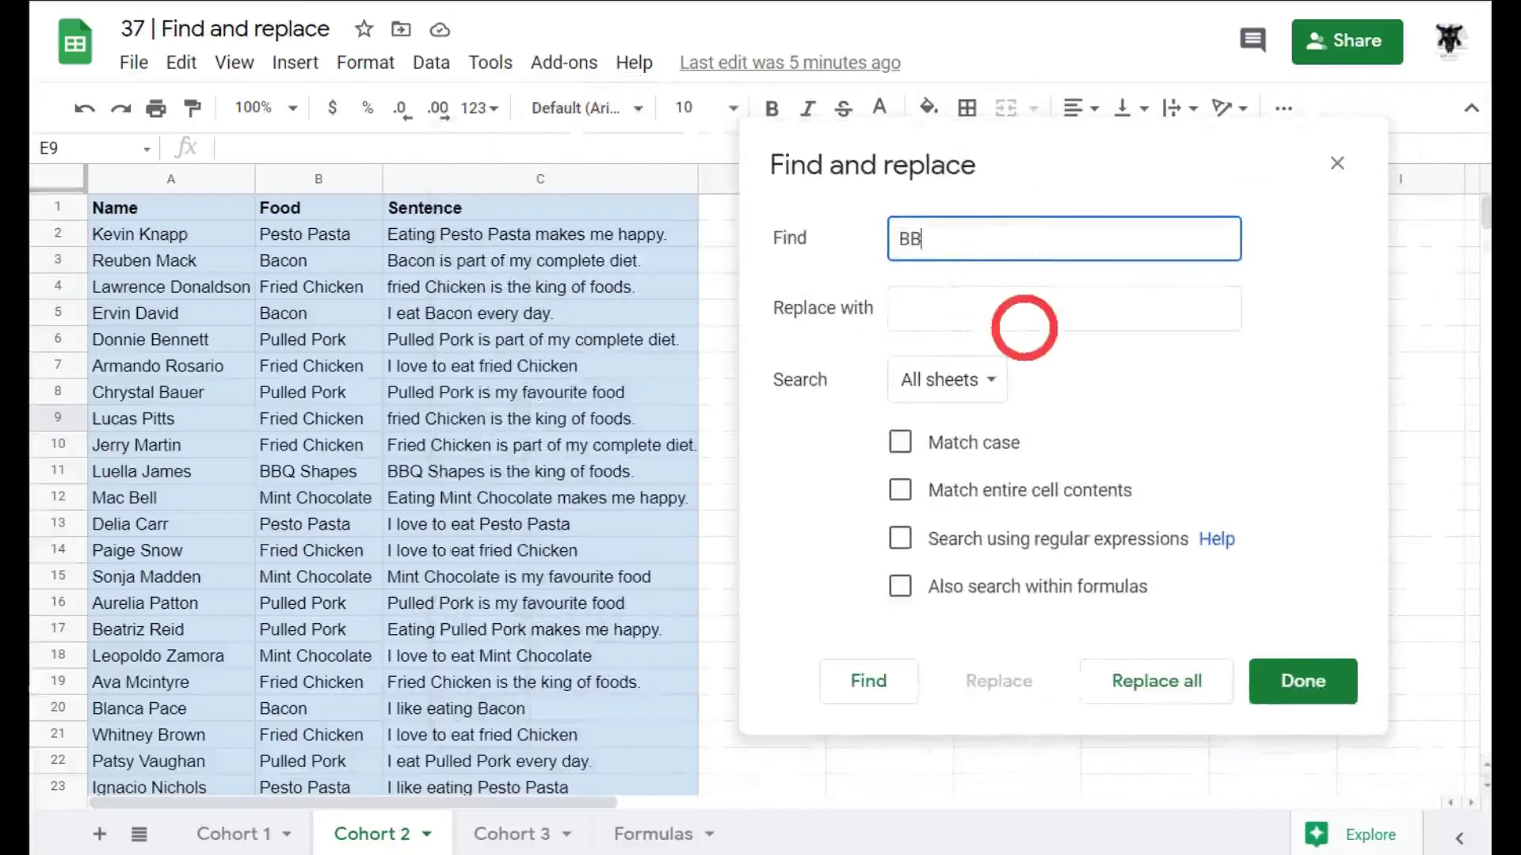
pyautogui.write('Q|')
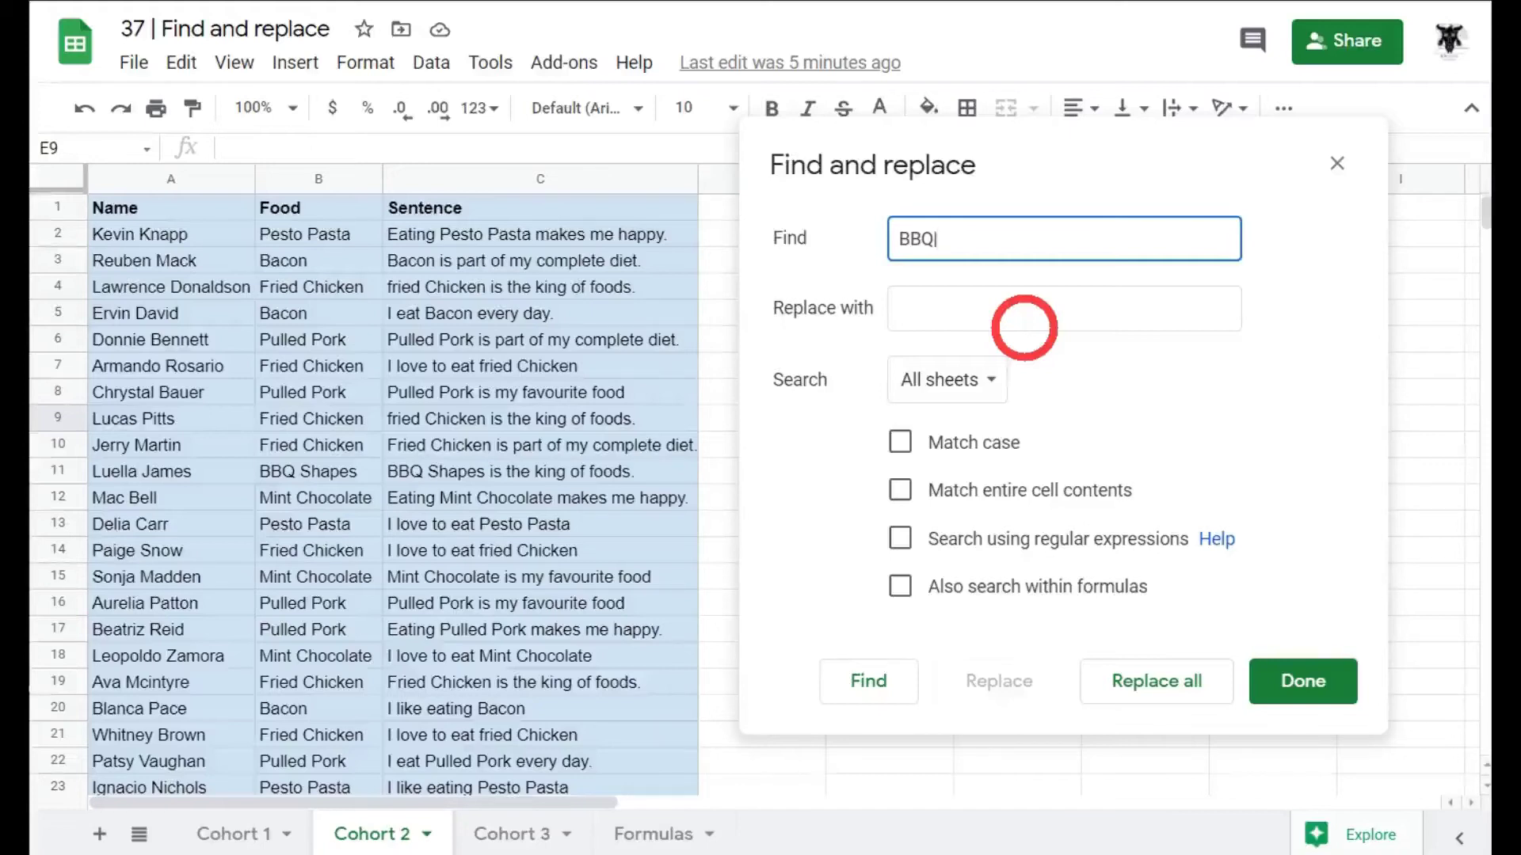
pyautogui.write('Pesto')
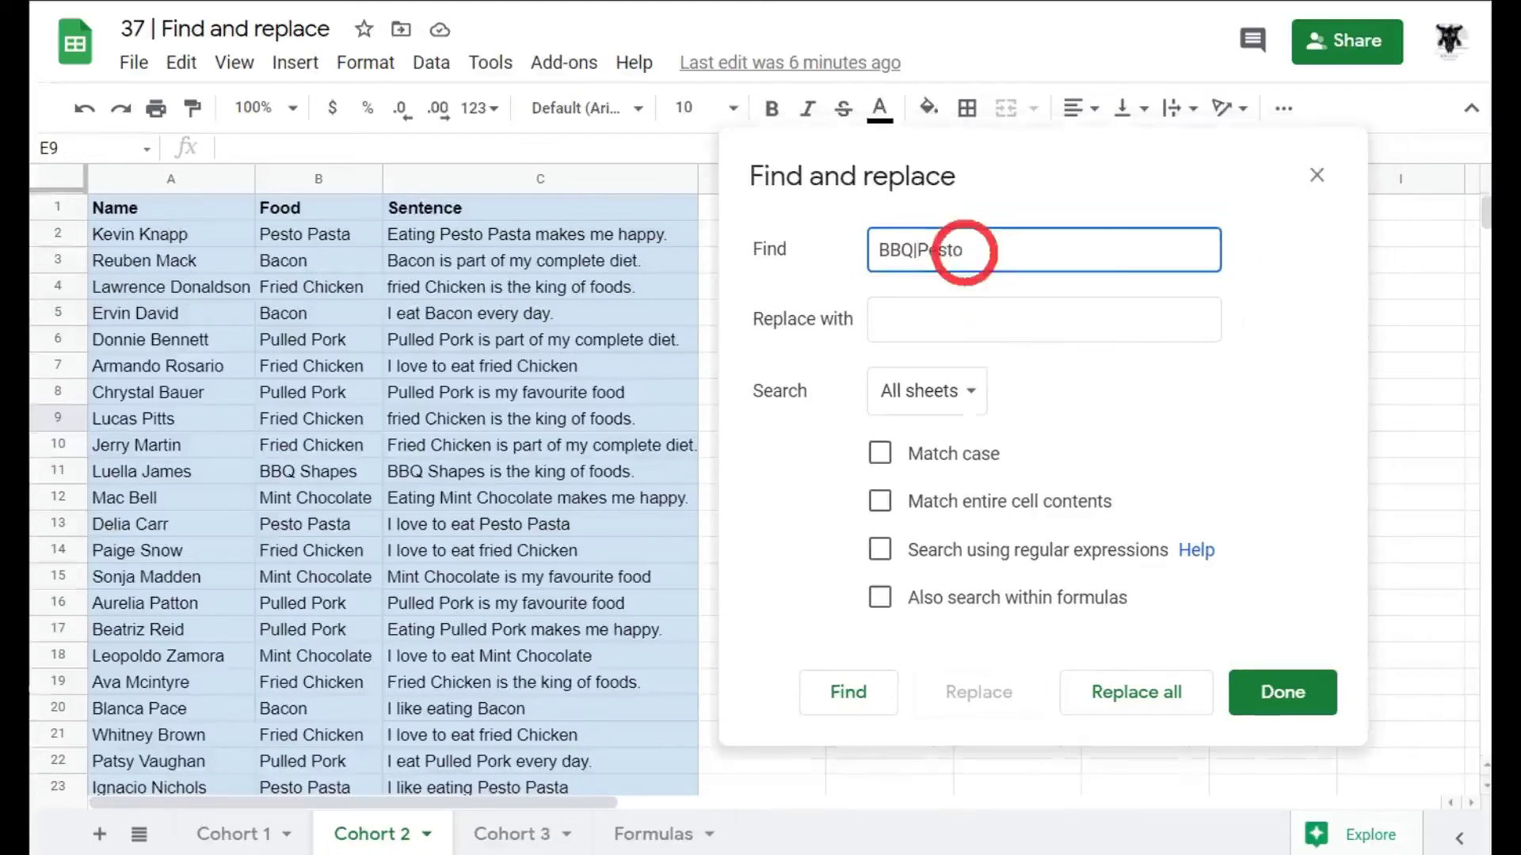
pyautogui.click(879, 549)
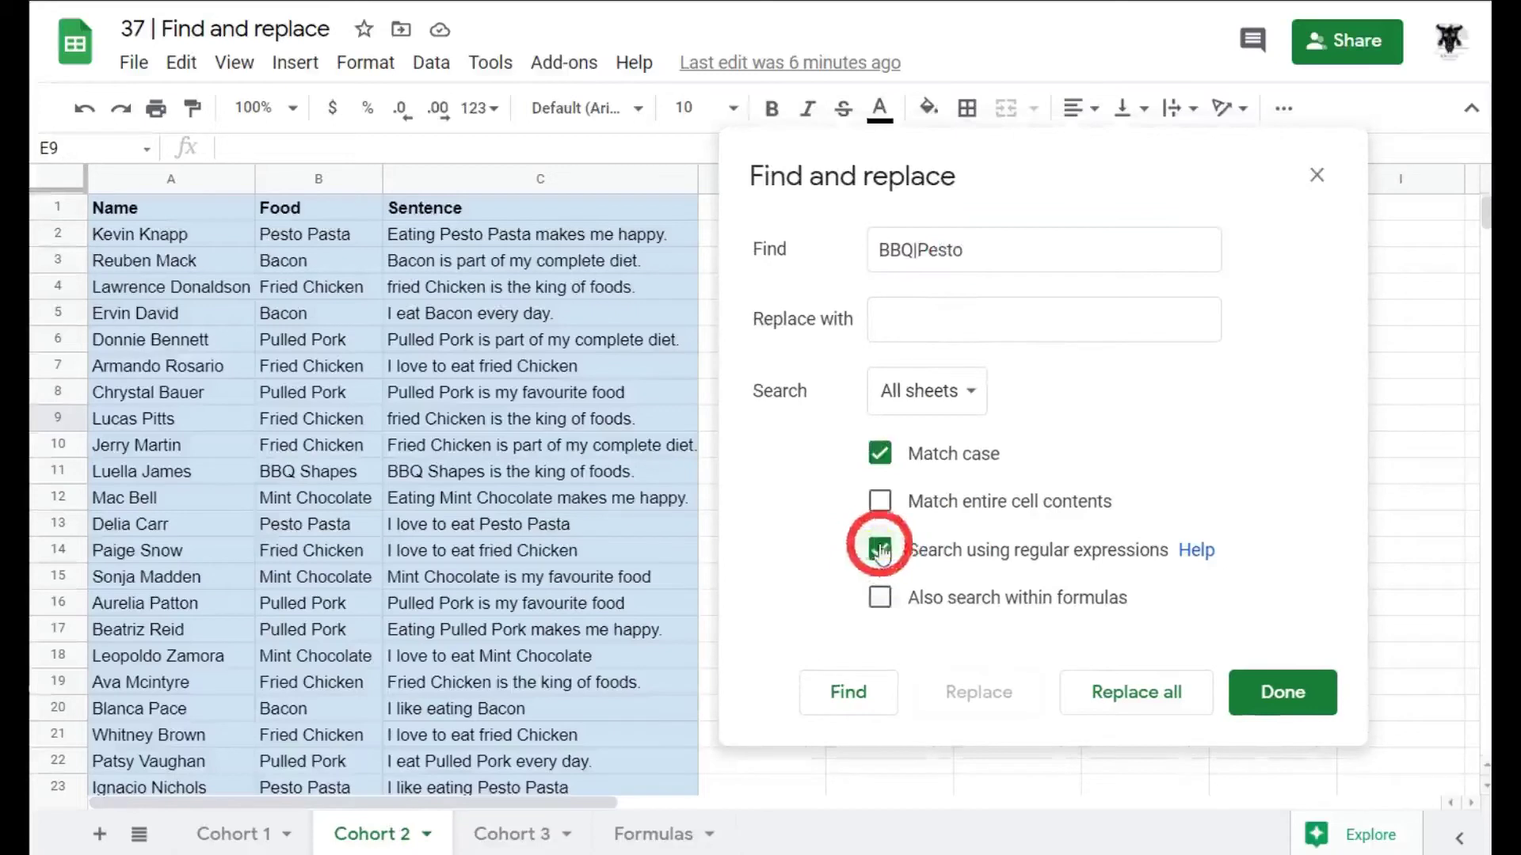
# Step through the cells containing either "BBQ" or "Pesto" and close the Find and replace dialog.
pyautogui.click(851, 692)
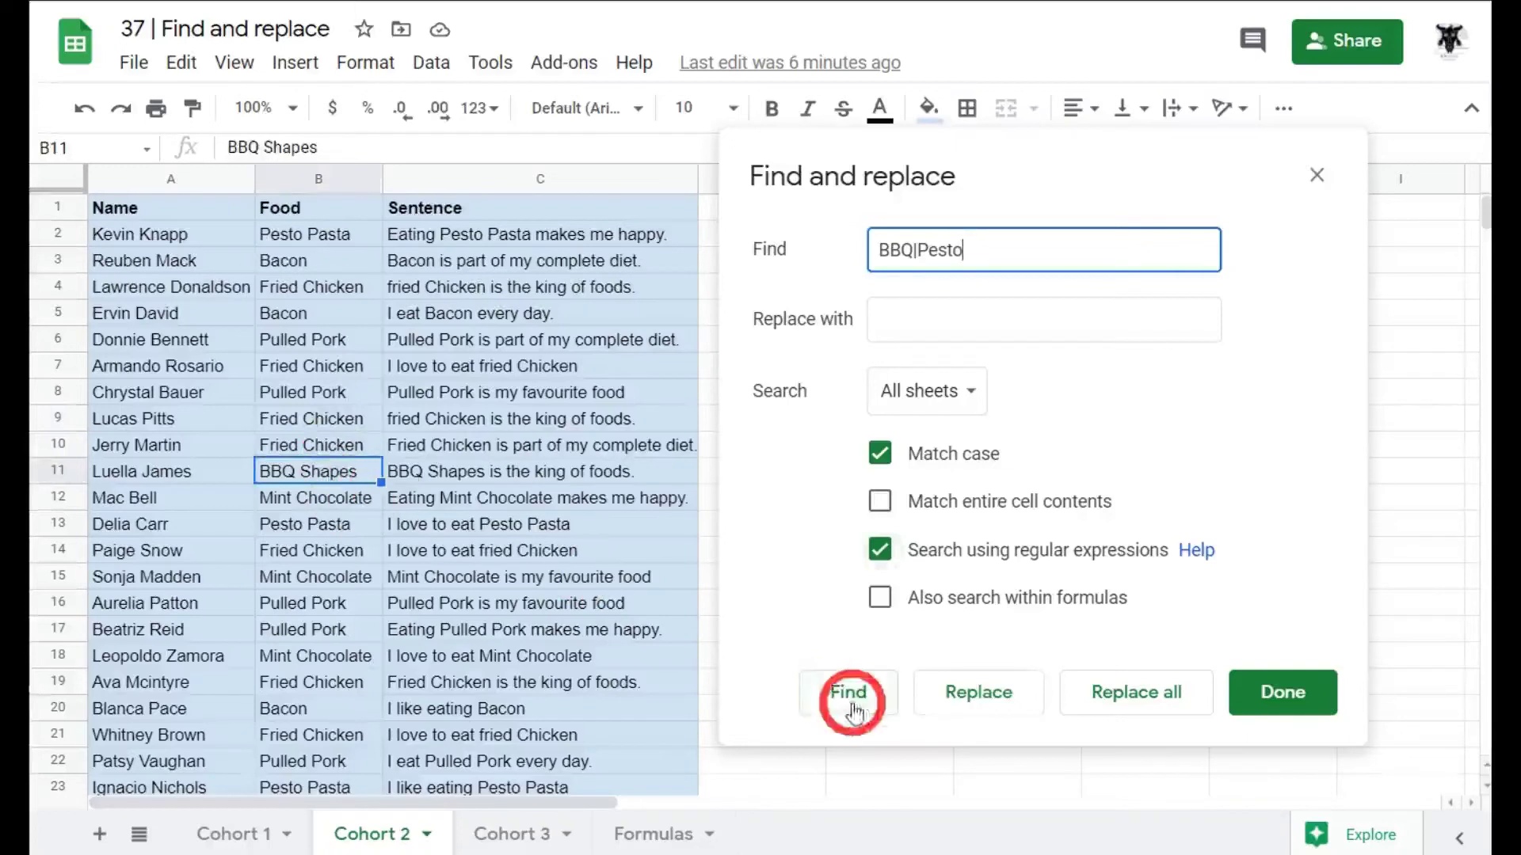
pyautogui.click(847, 701)
pyautogui.click(848, 705)
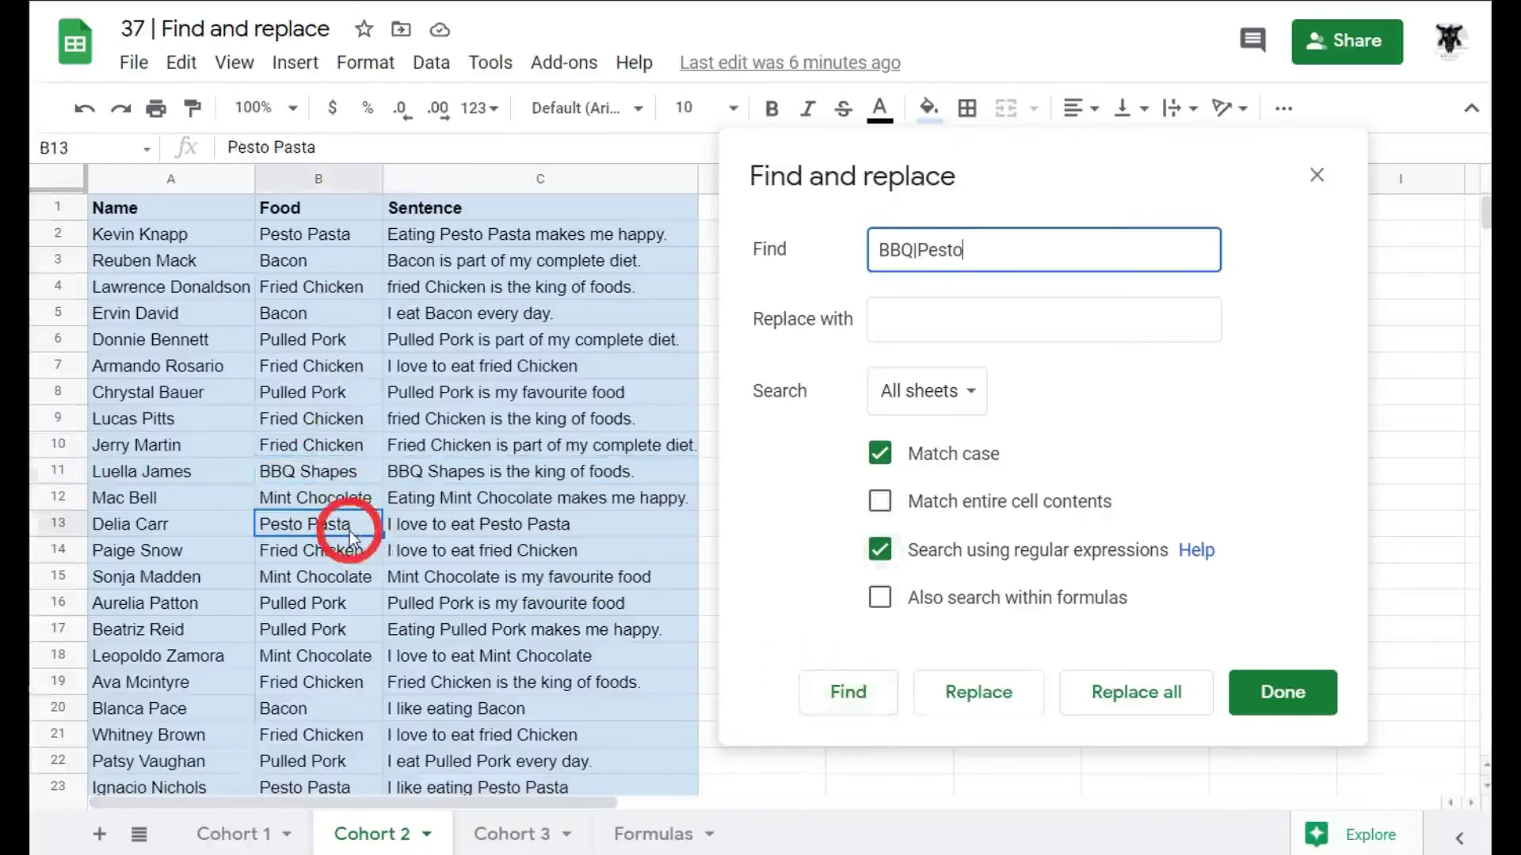
pyautogui.click(854, 700)
pyautogui.click(858, 702)
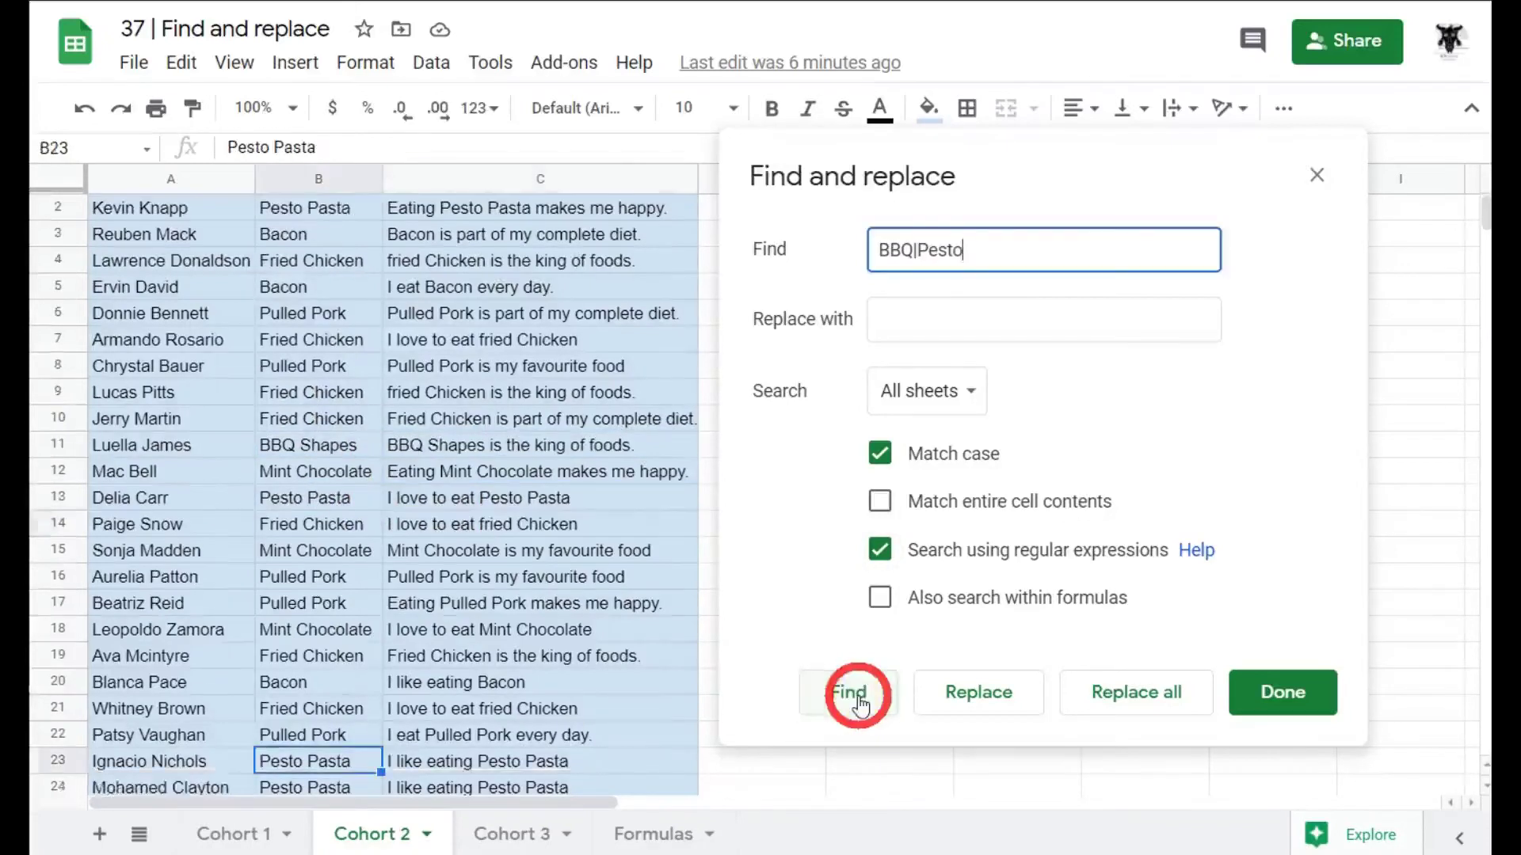
pyautogui.click(857, 702)
pyautogui.click(858, 702)
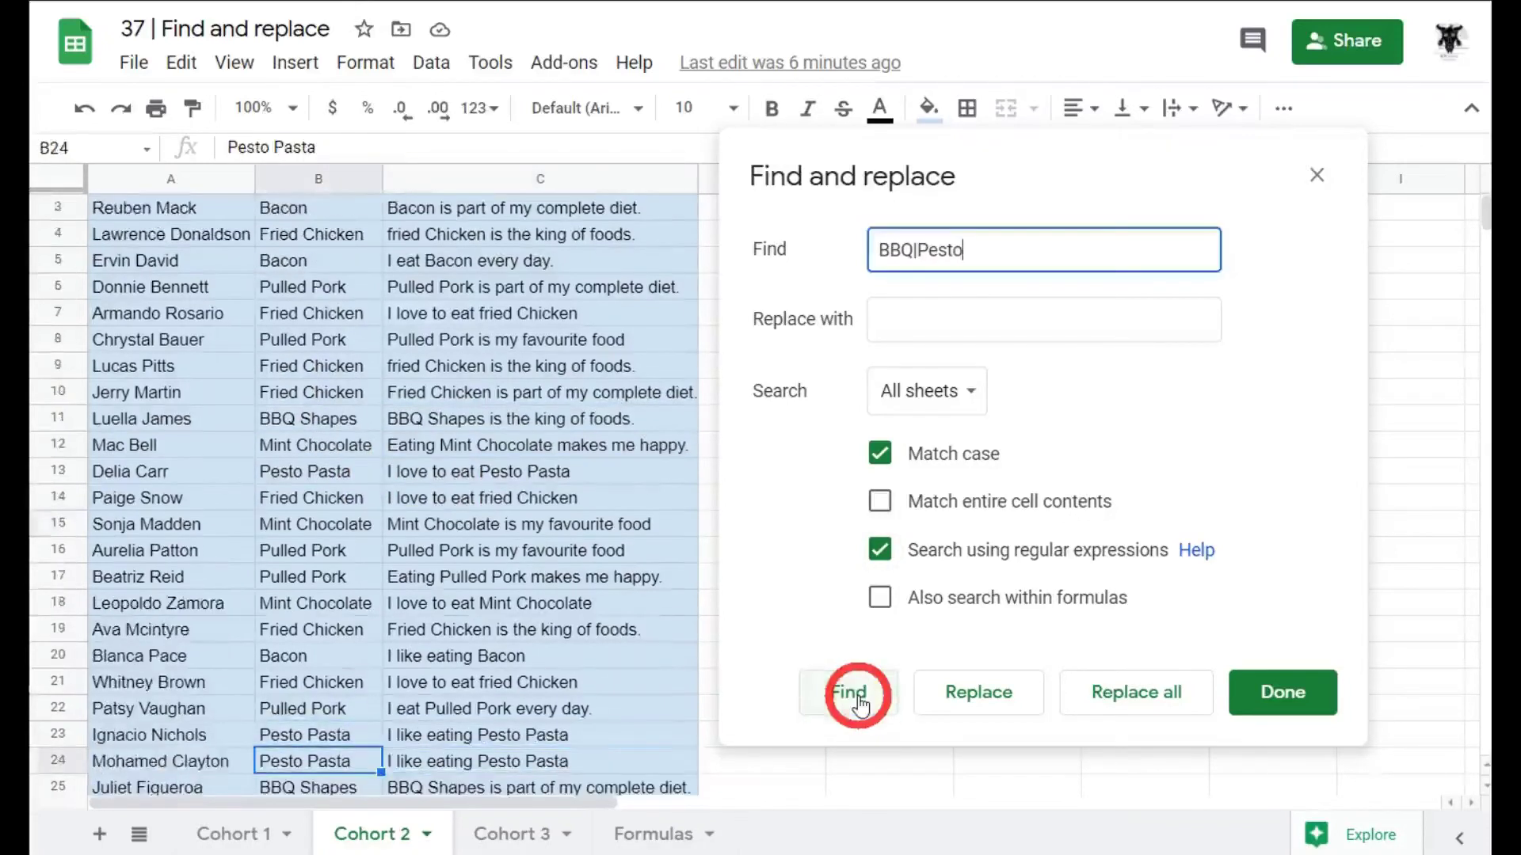
pyautogui.click(858, 702)
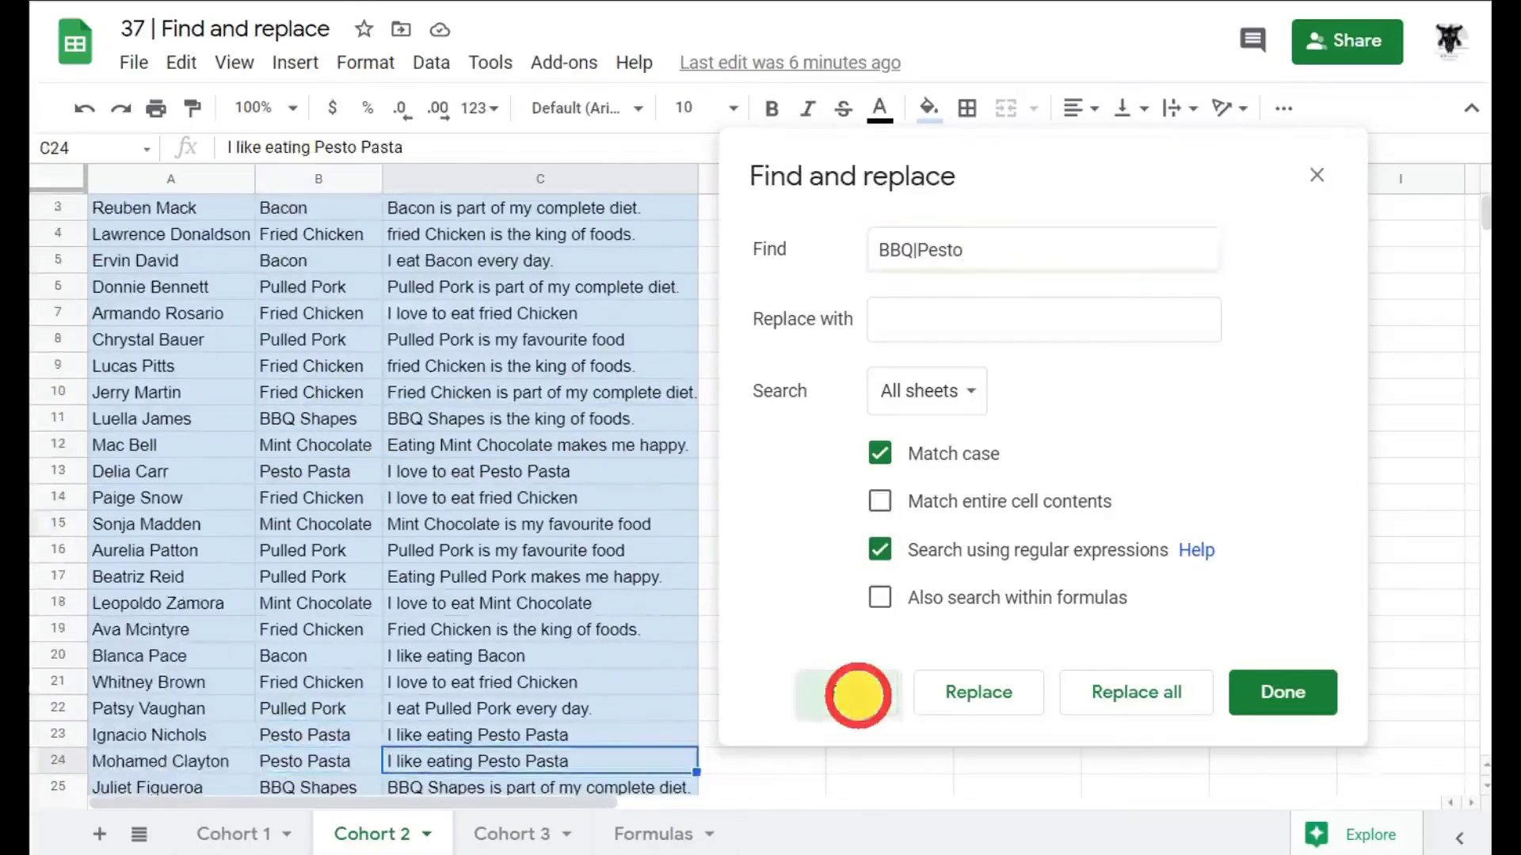
pyautogui.click(858, 702)
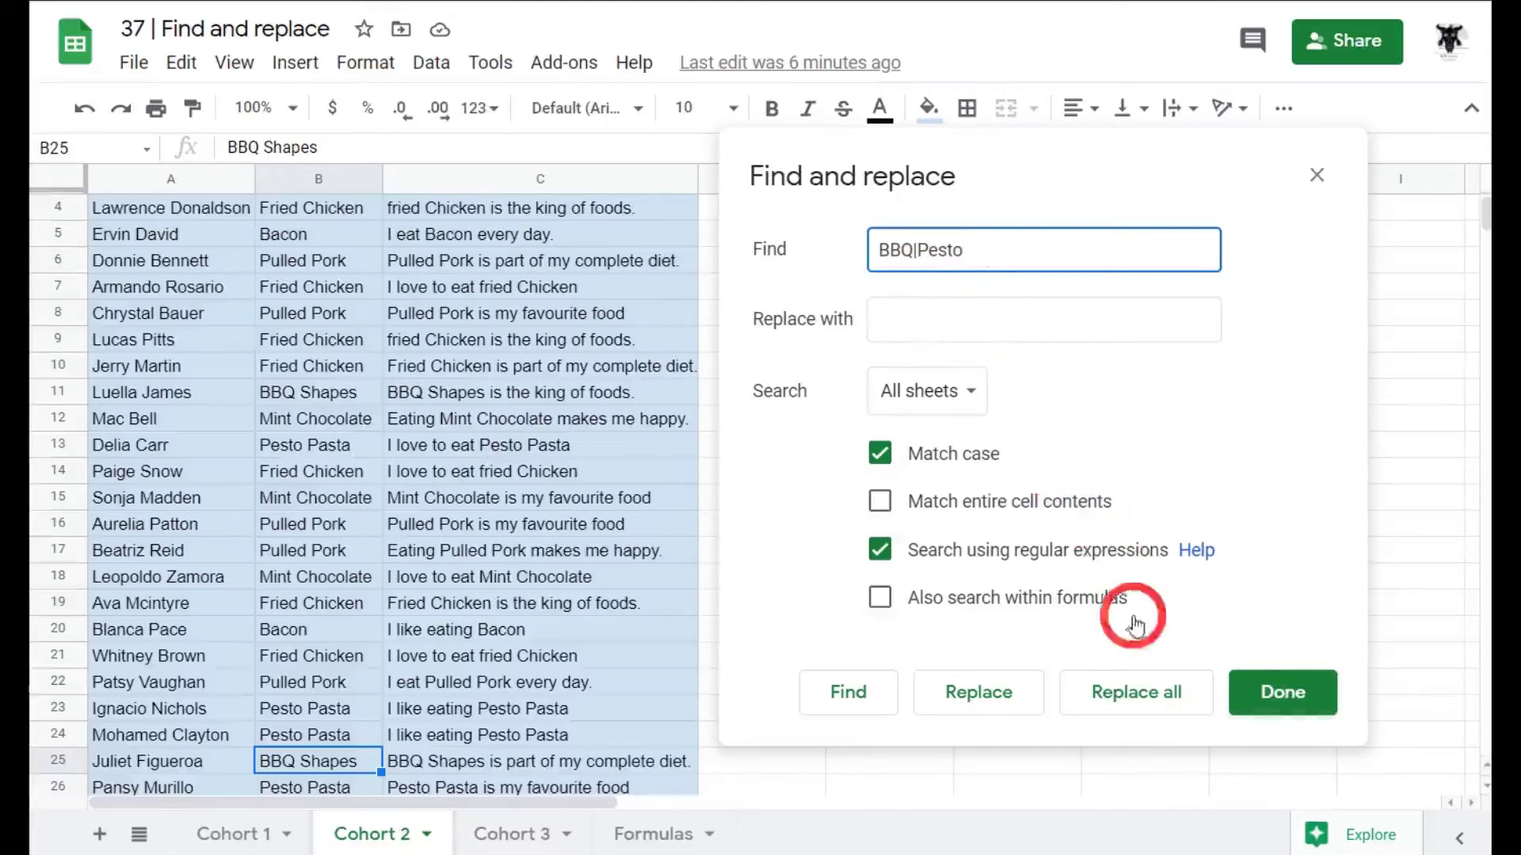
pyautogui.click(1283, 694)
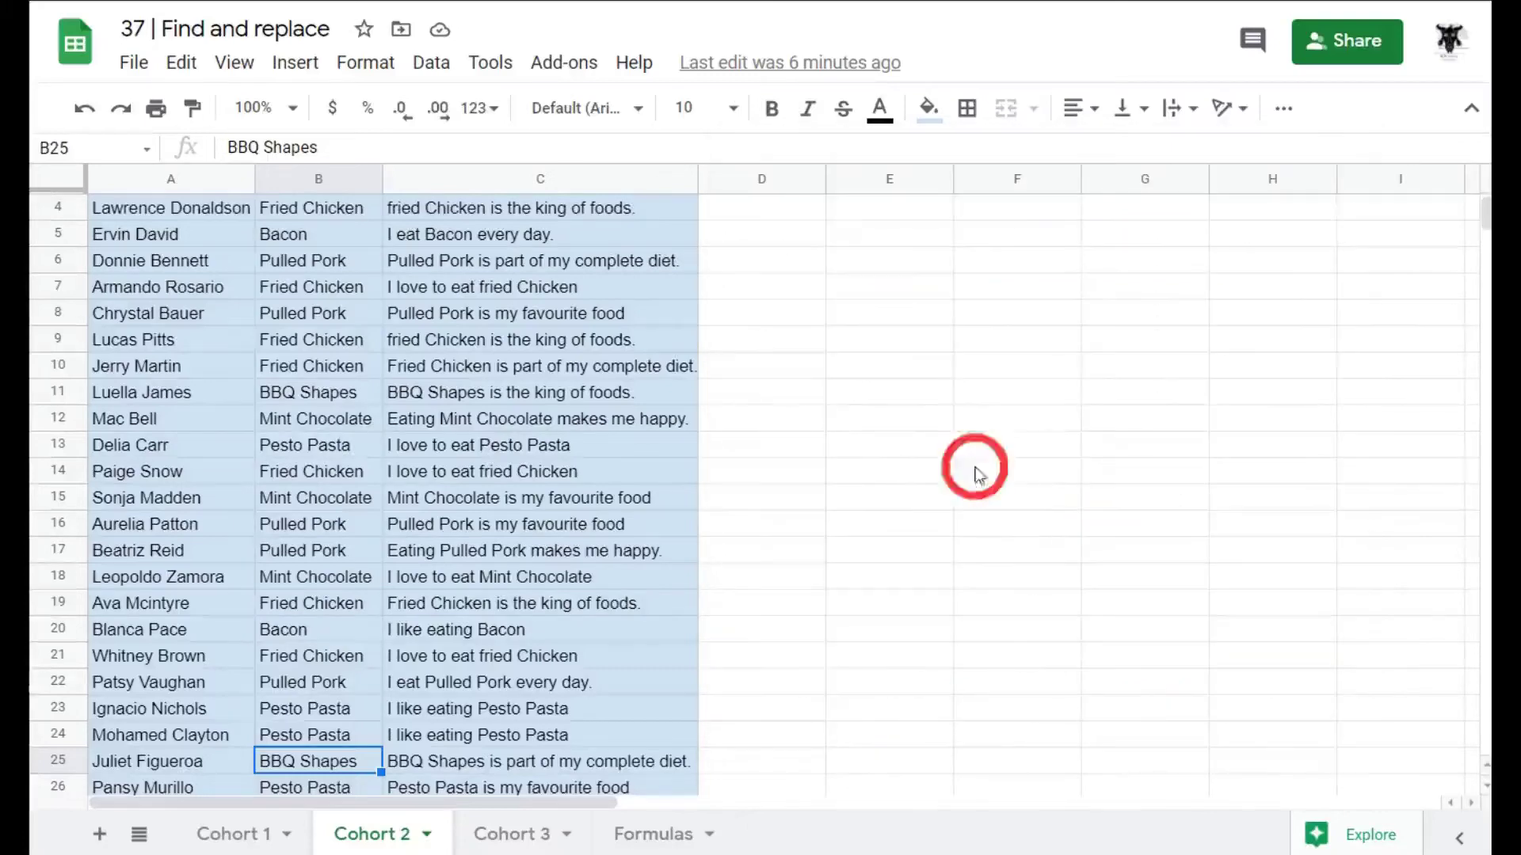
# Try a new search across all sheets for ^(BBQ|Pesto), and enable searching with regular expressions.
pyautogui.hotkey('ctrl', 'h')
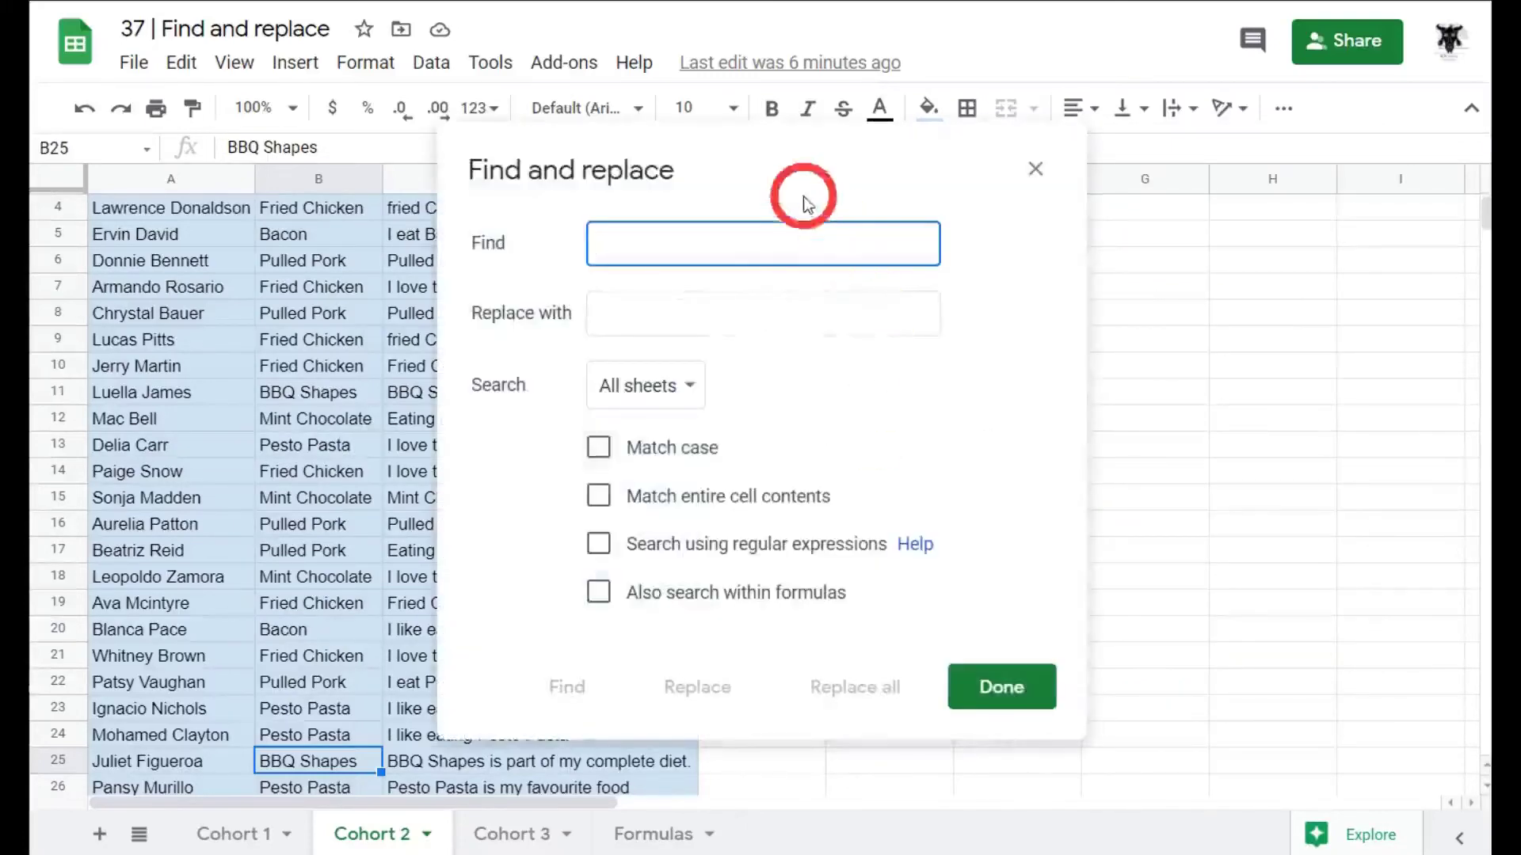
pyautogui.moveTo(723, 161); pyautogui.dragTo(994, 172)
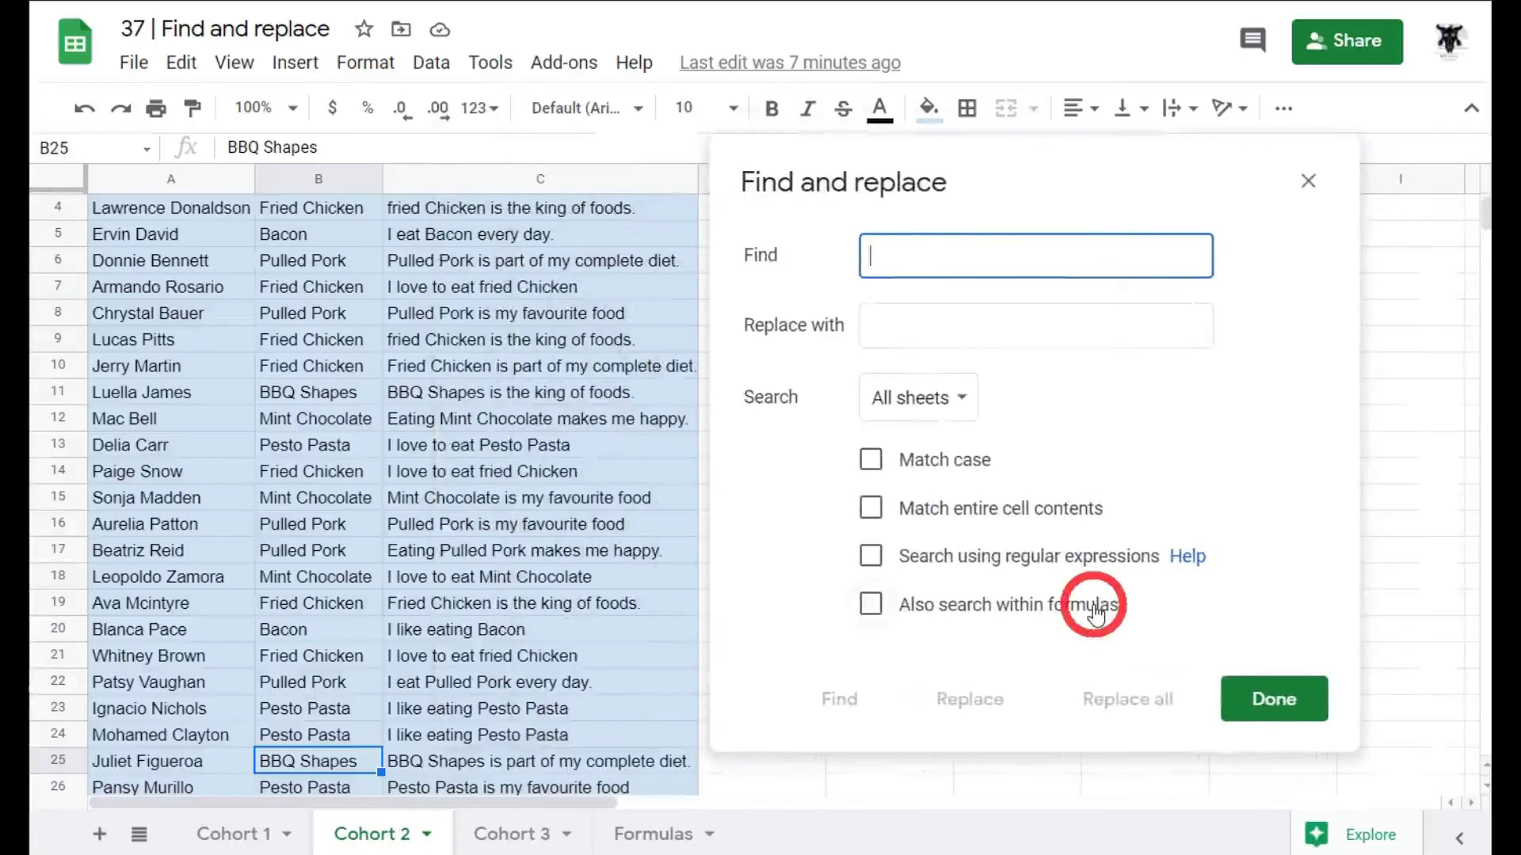
pyautogui.write("'")
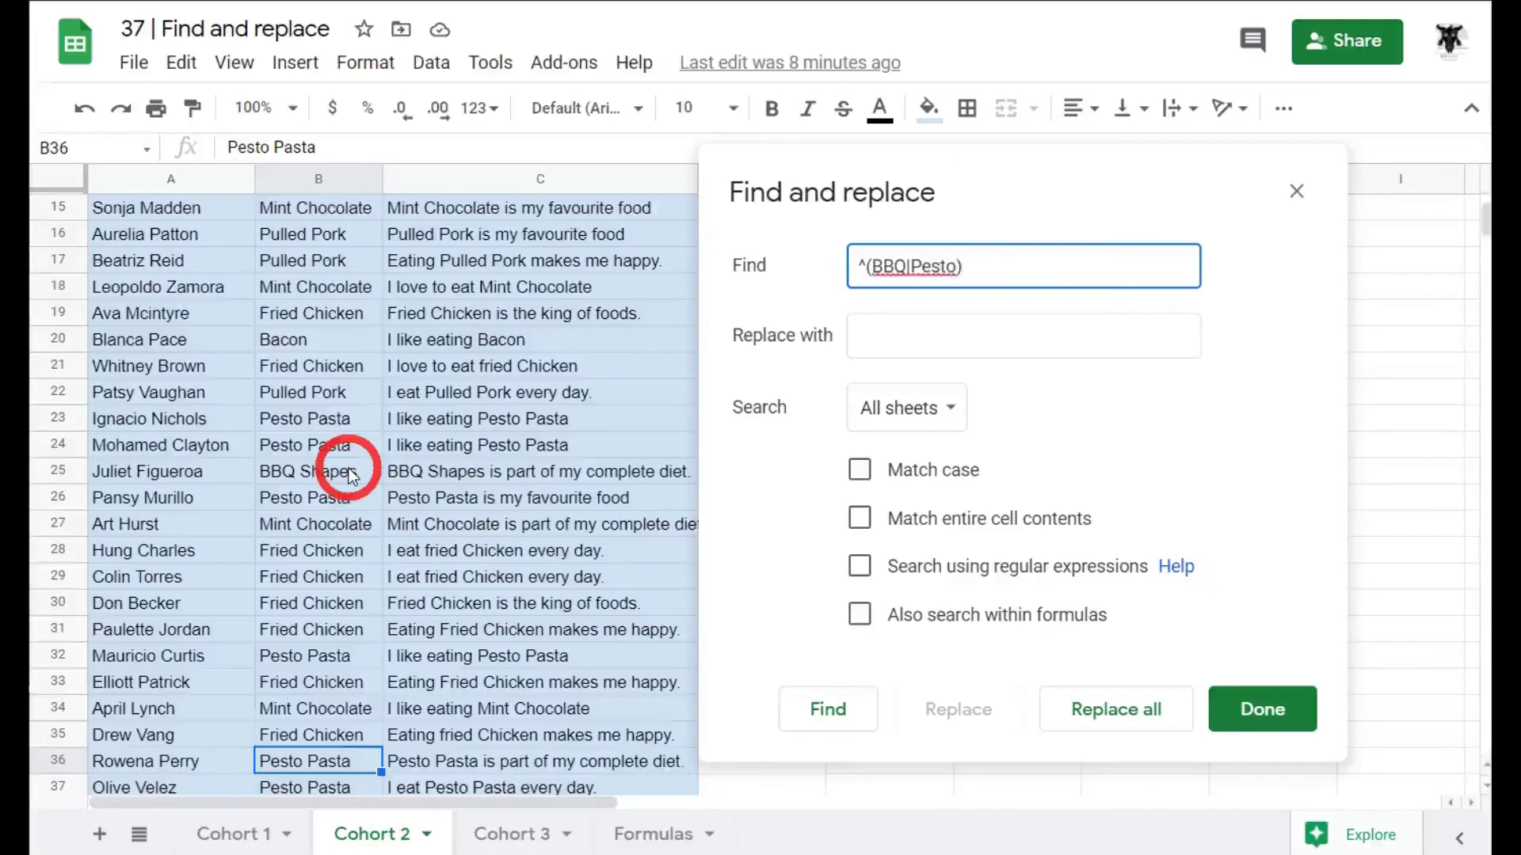
pyautogui.click(859, 721)
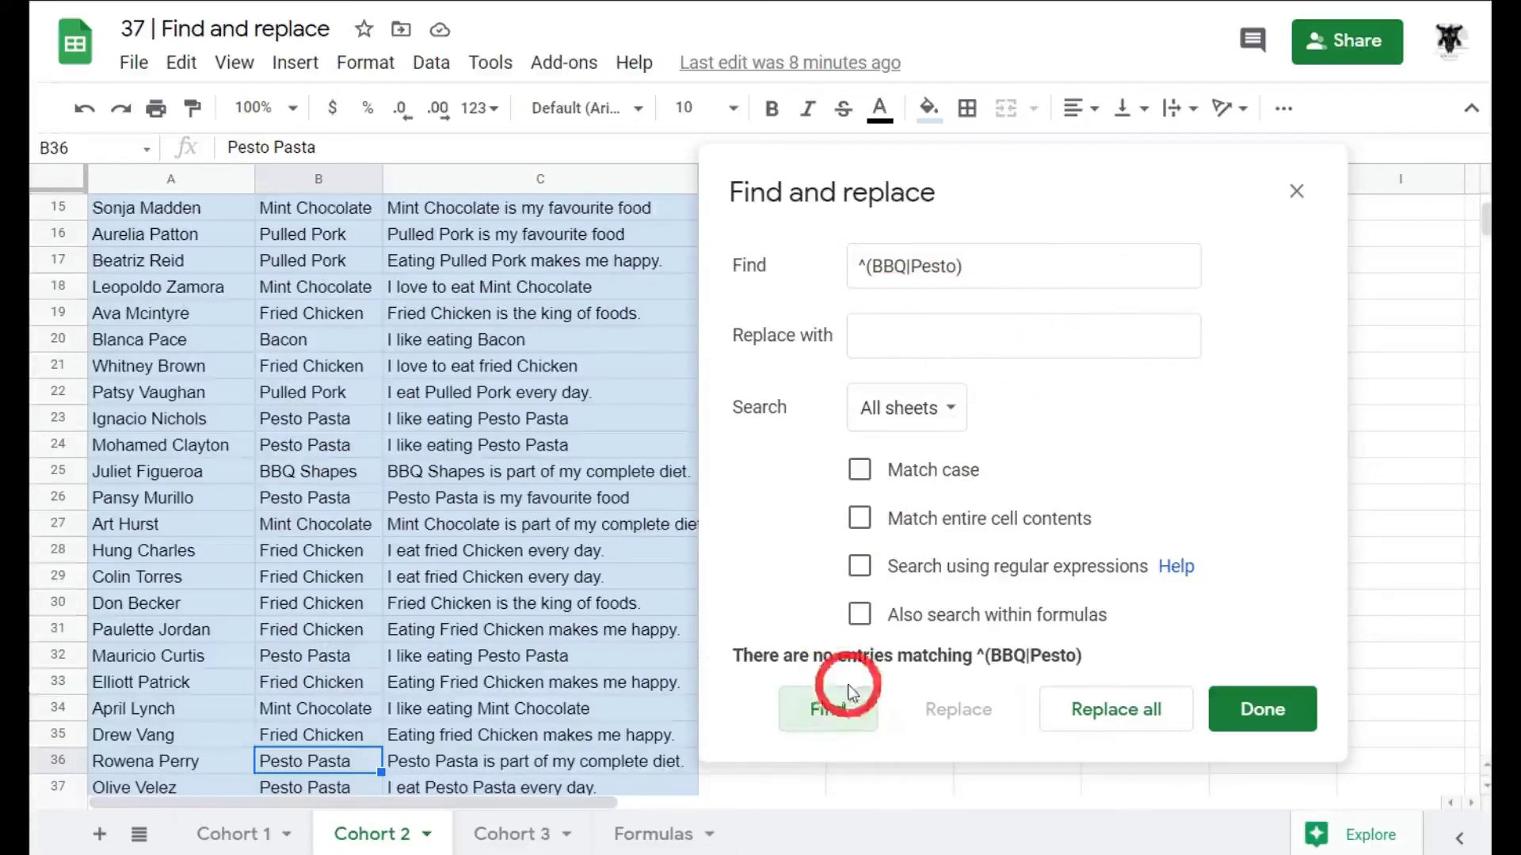
pyautogui.click(858, 568)
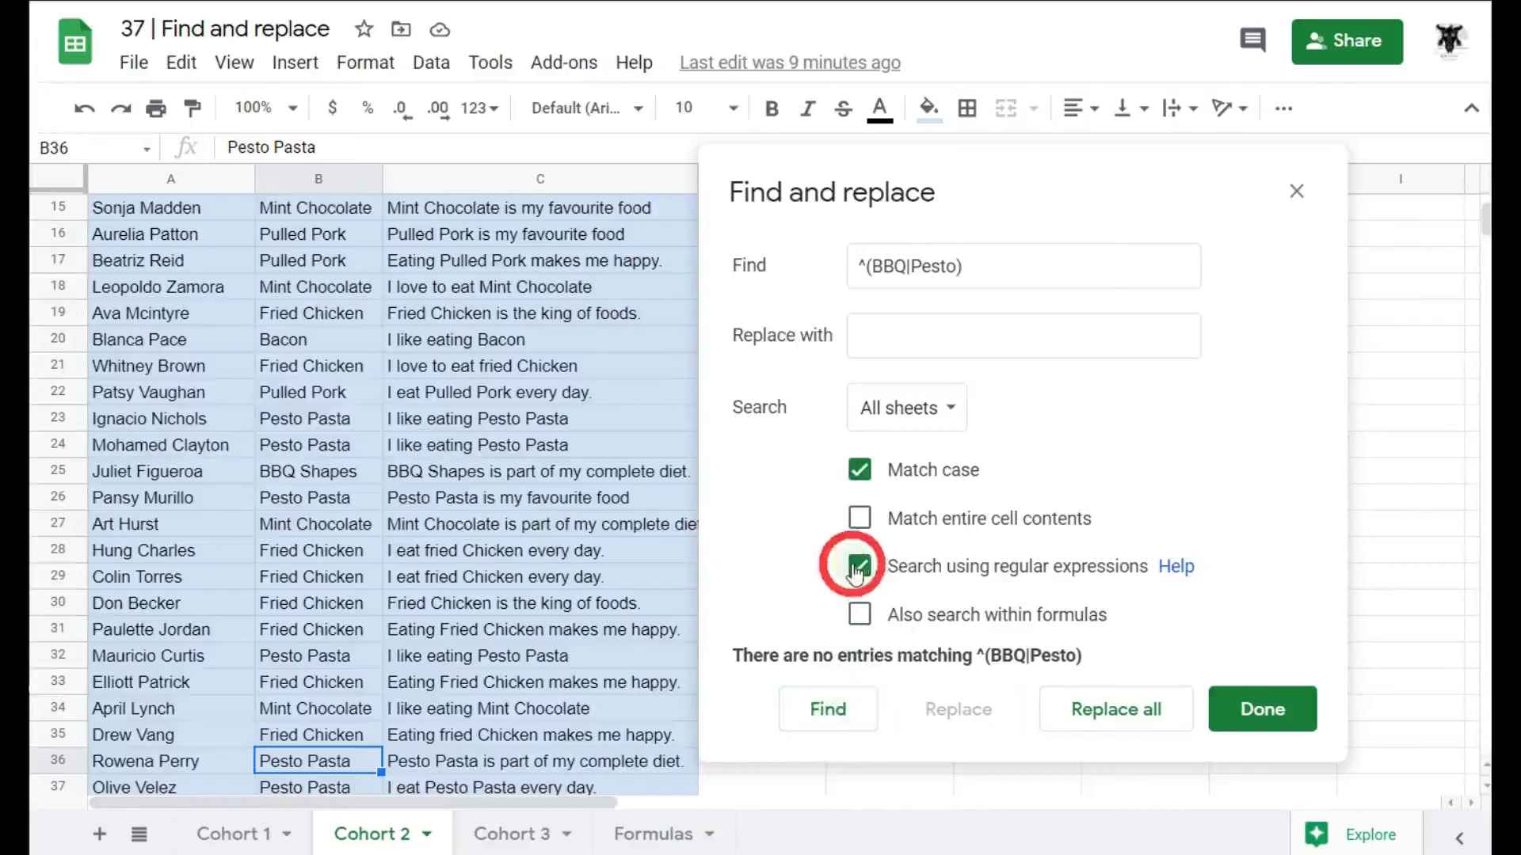
# Step through the cells beginning with "BBQ" or "Pesto" and close the Find and replace dialog.
pyautogui.click(843, 715)
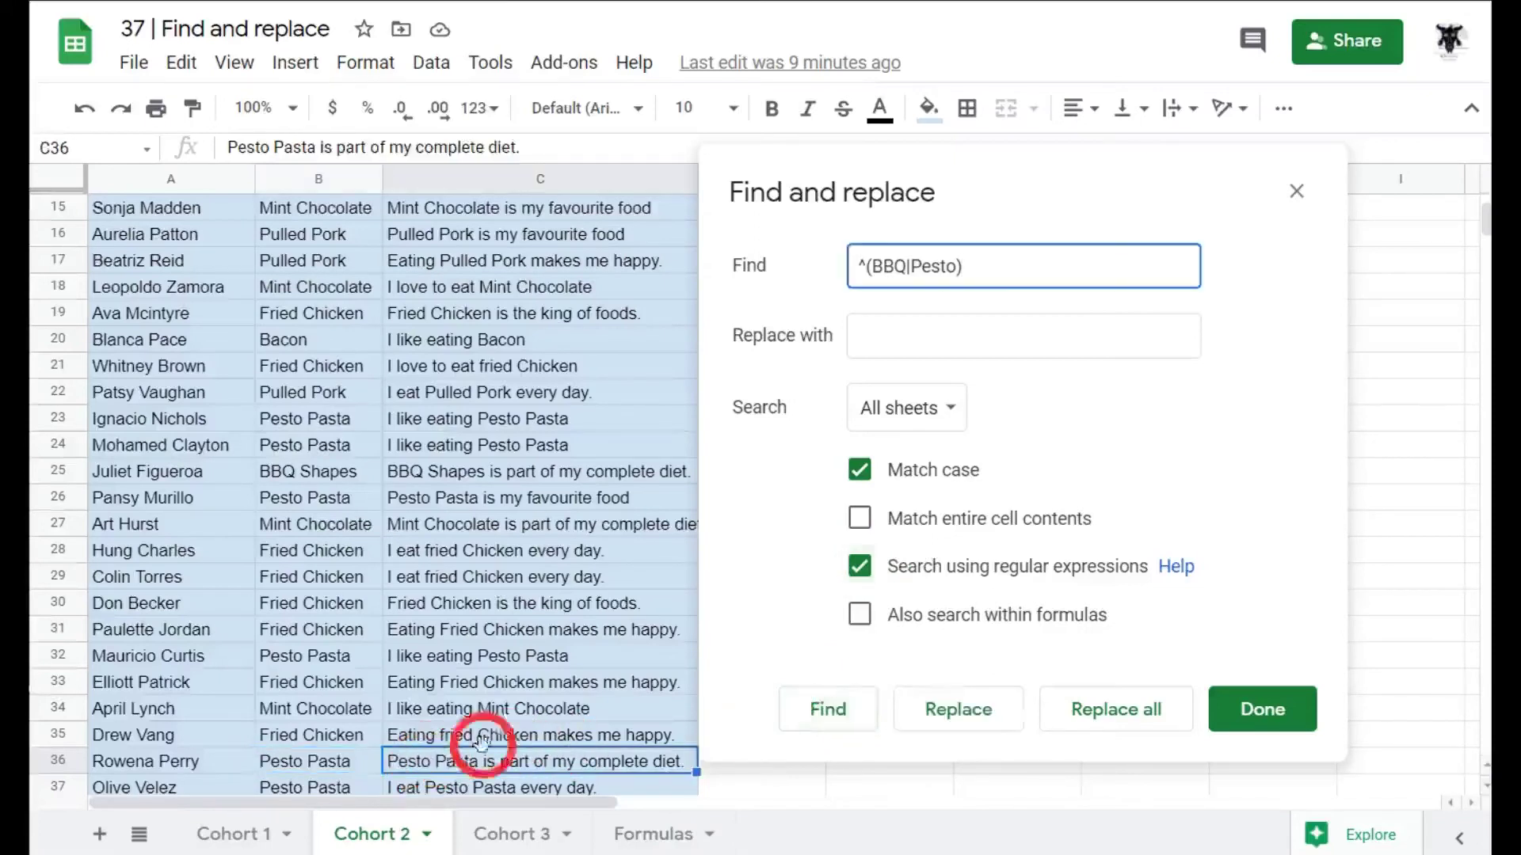
pyautogui.click(833, 709)
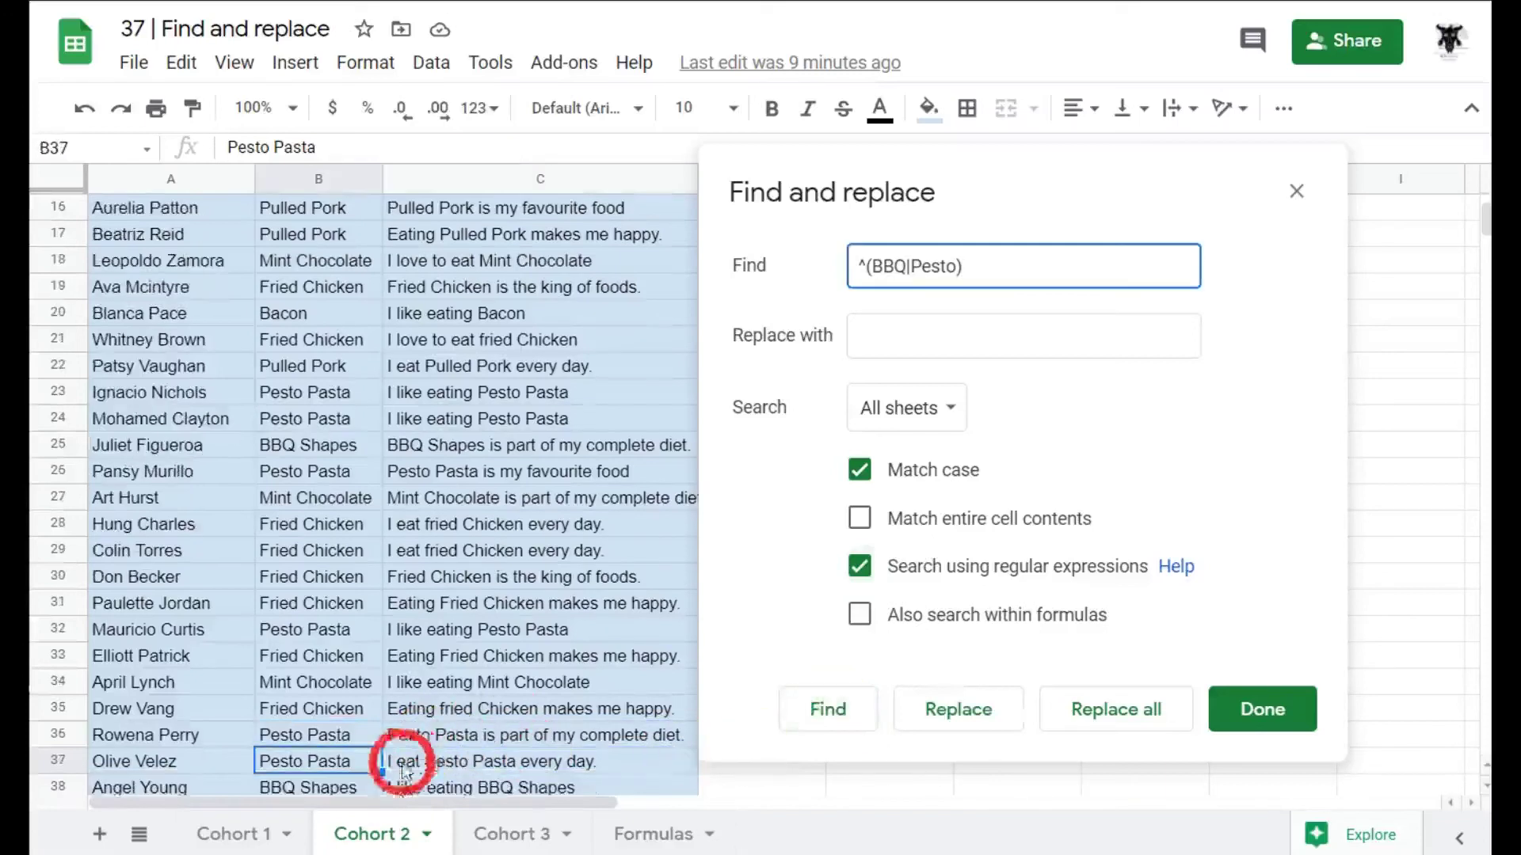
pyautogui.click(825, 725)
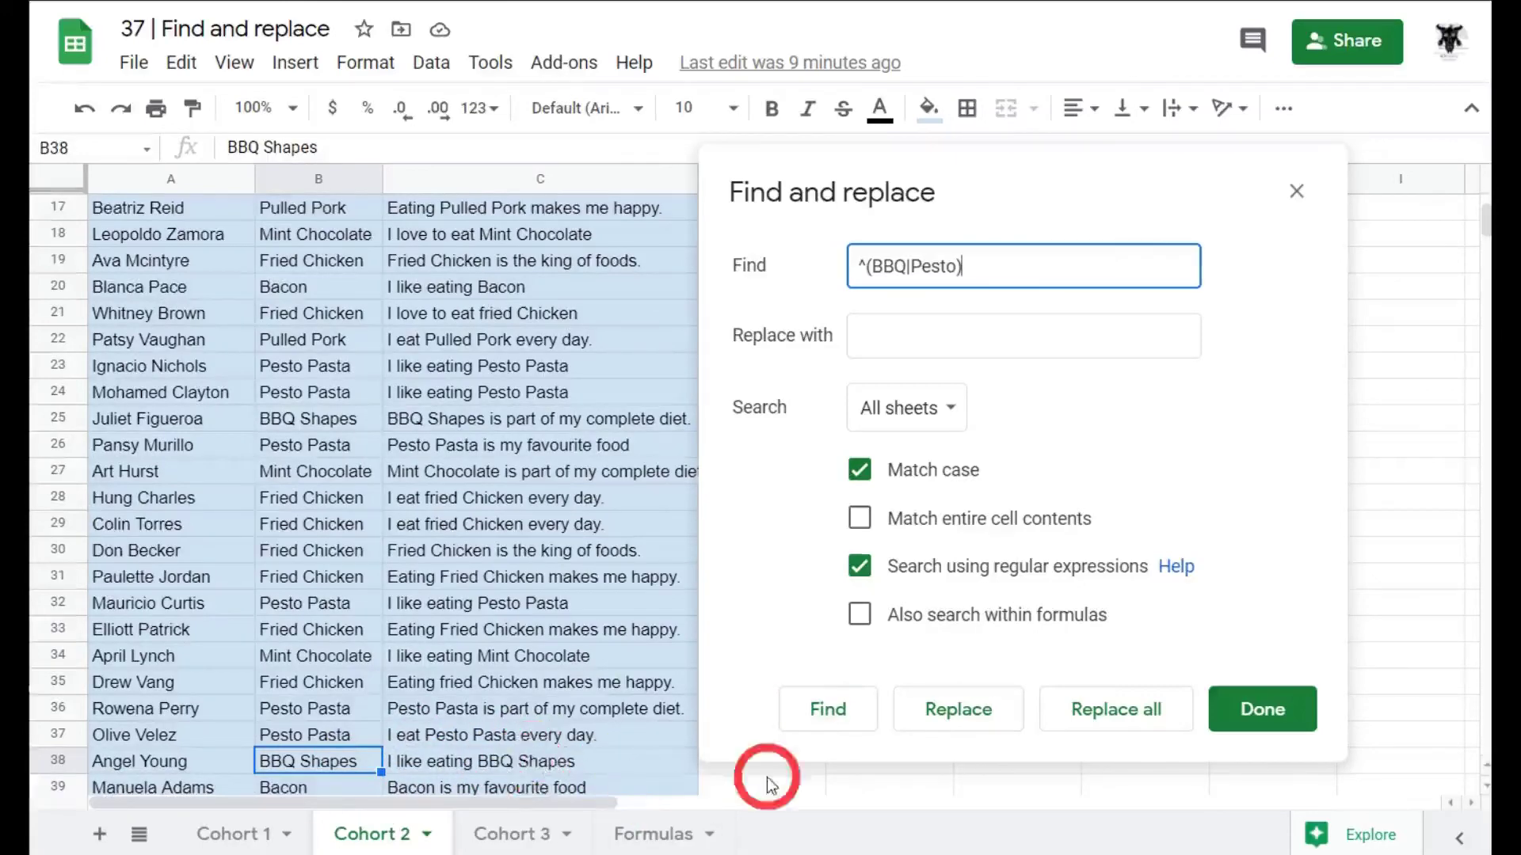
pyautogui.click(845, 723)
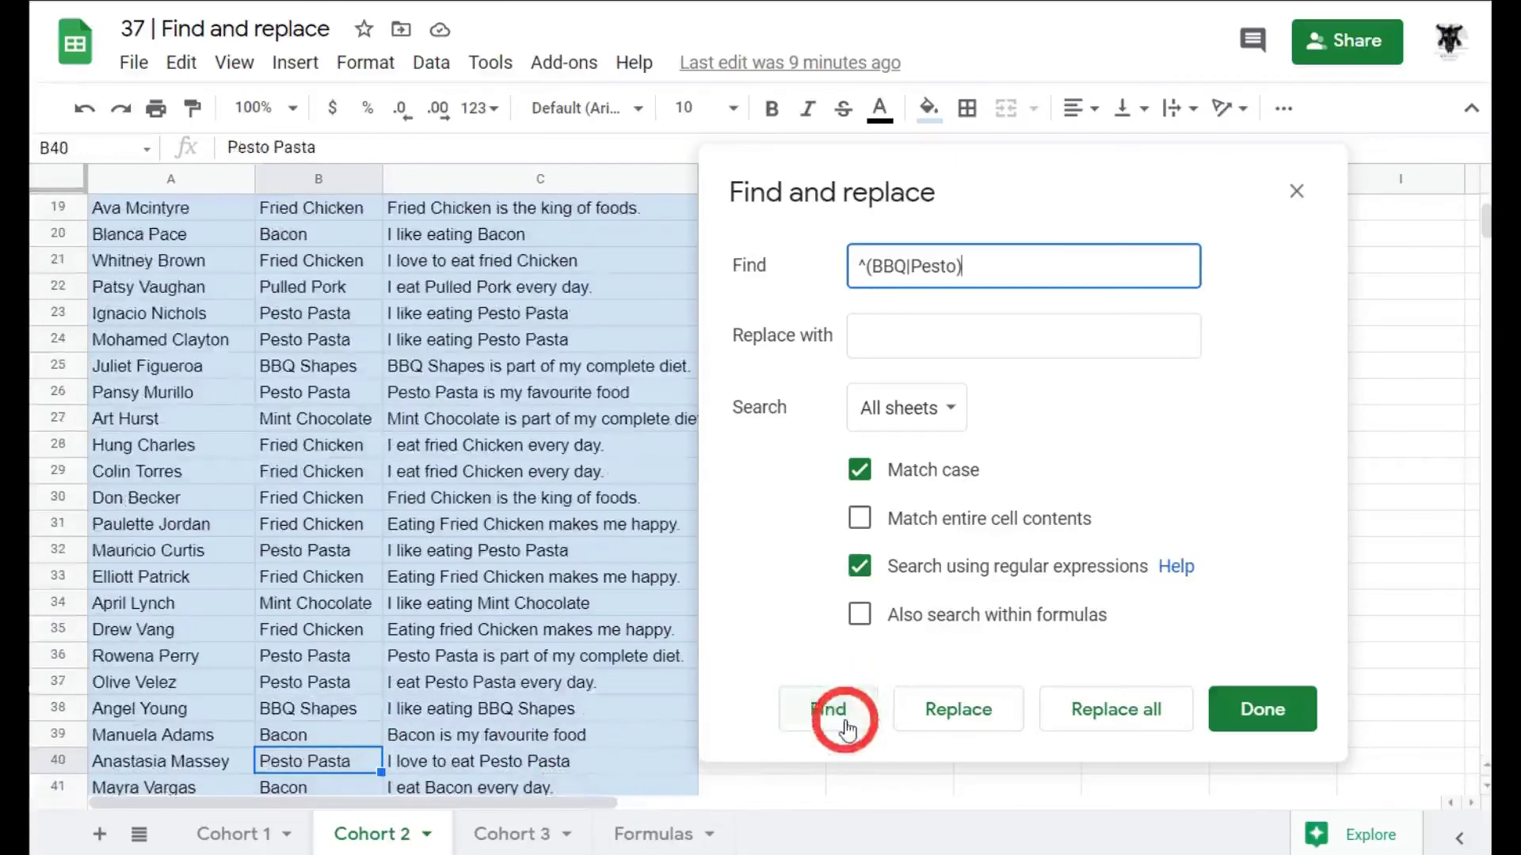
pyautogui.click(846, 723)
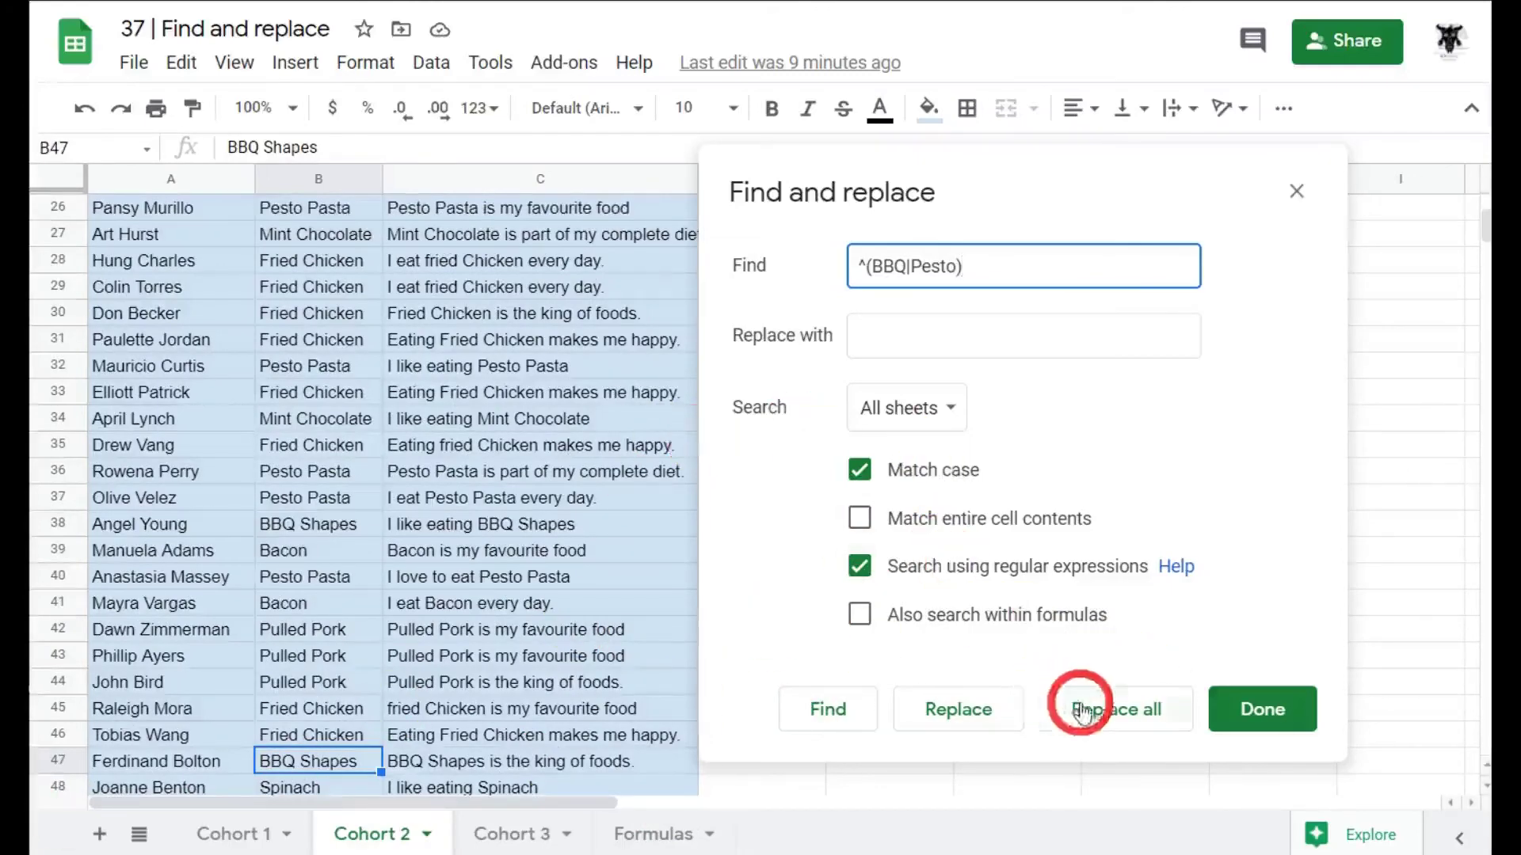
pyautogui.click(1259, 707)
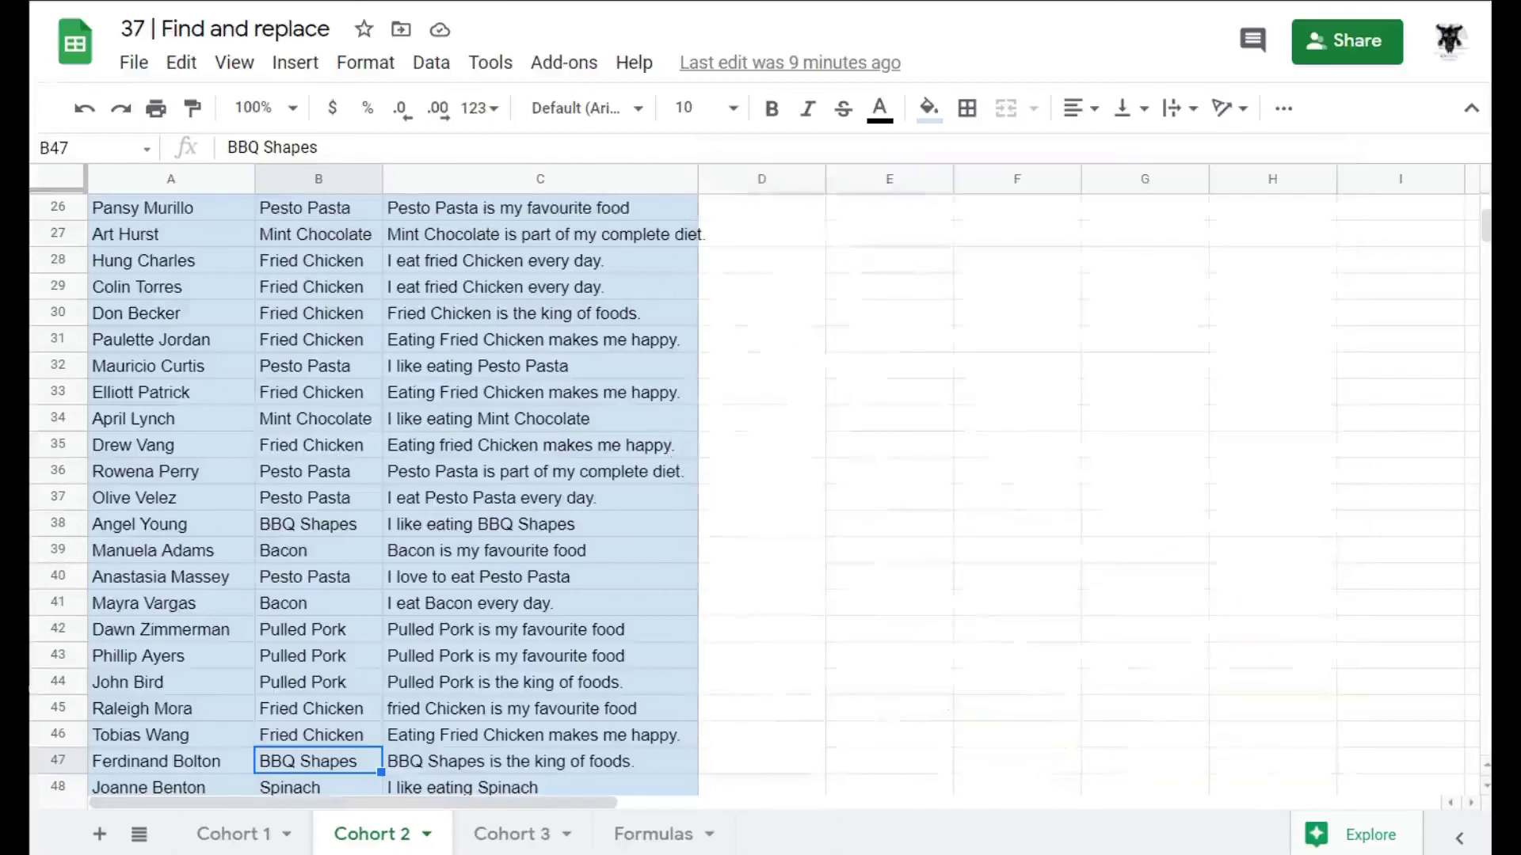
# Switch to the Formulas sheet and examine the values in the Number column and the formula in cell B3.
pyautogui.click(653, 833)
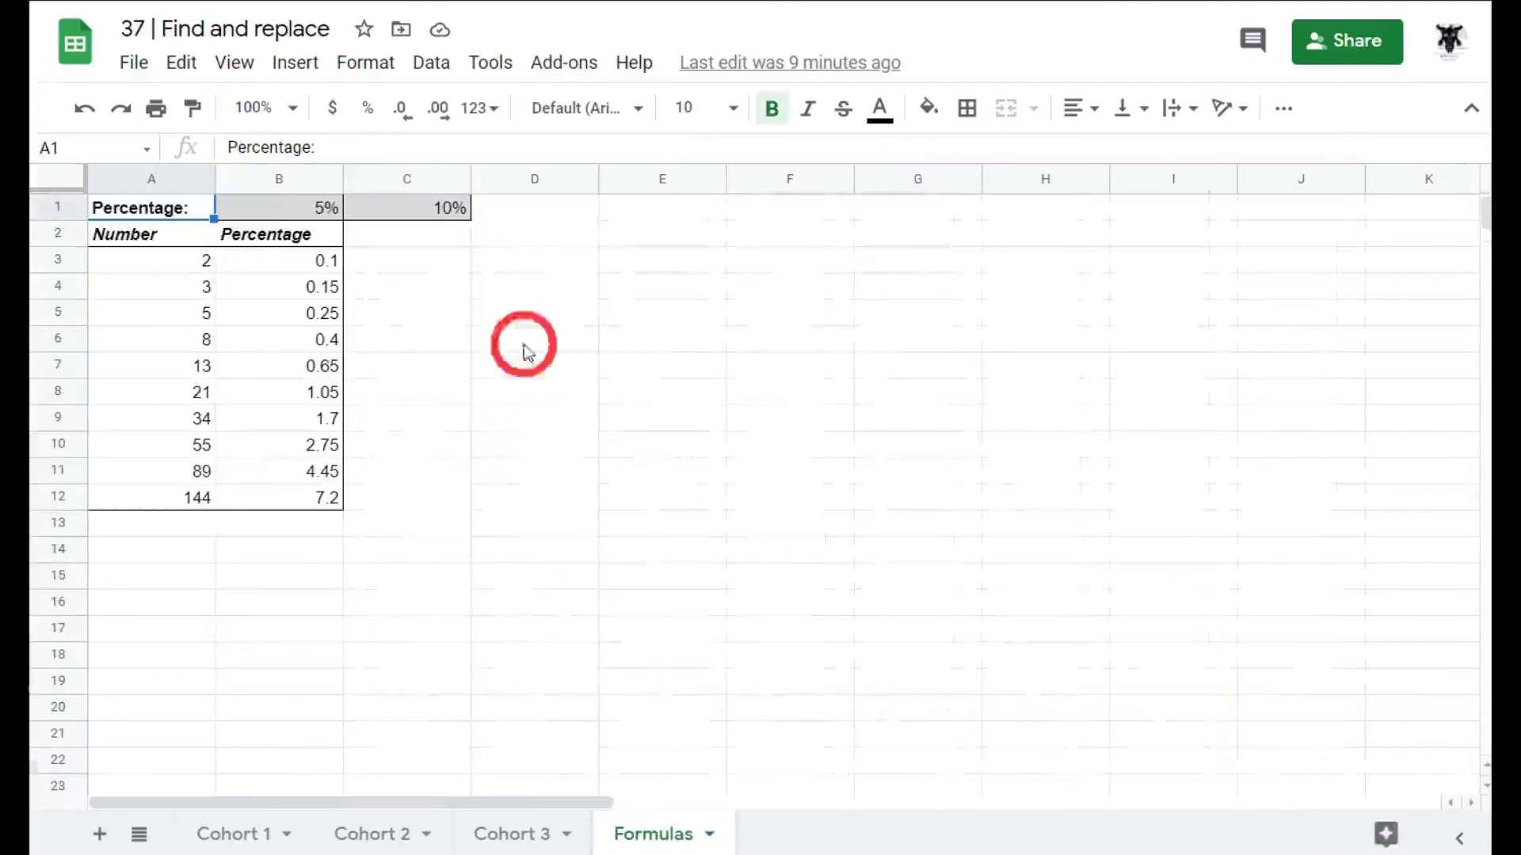
pyautogui.click(545, 298)
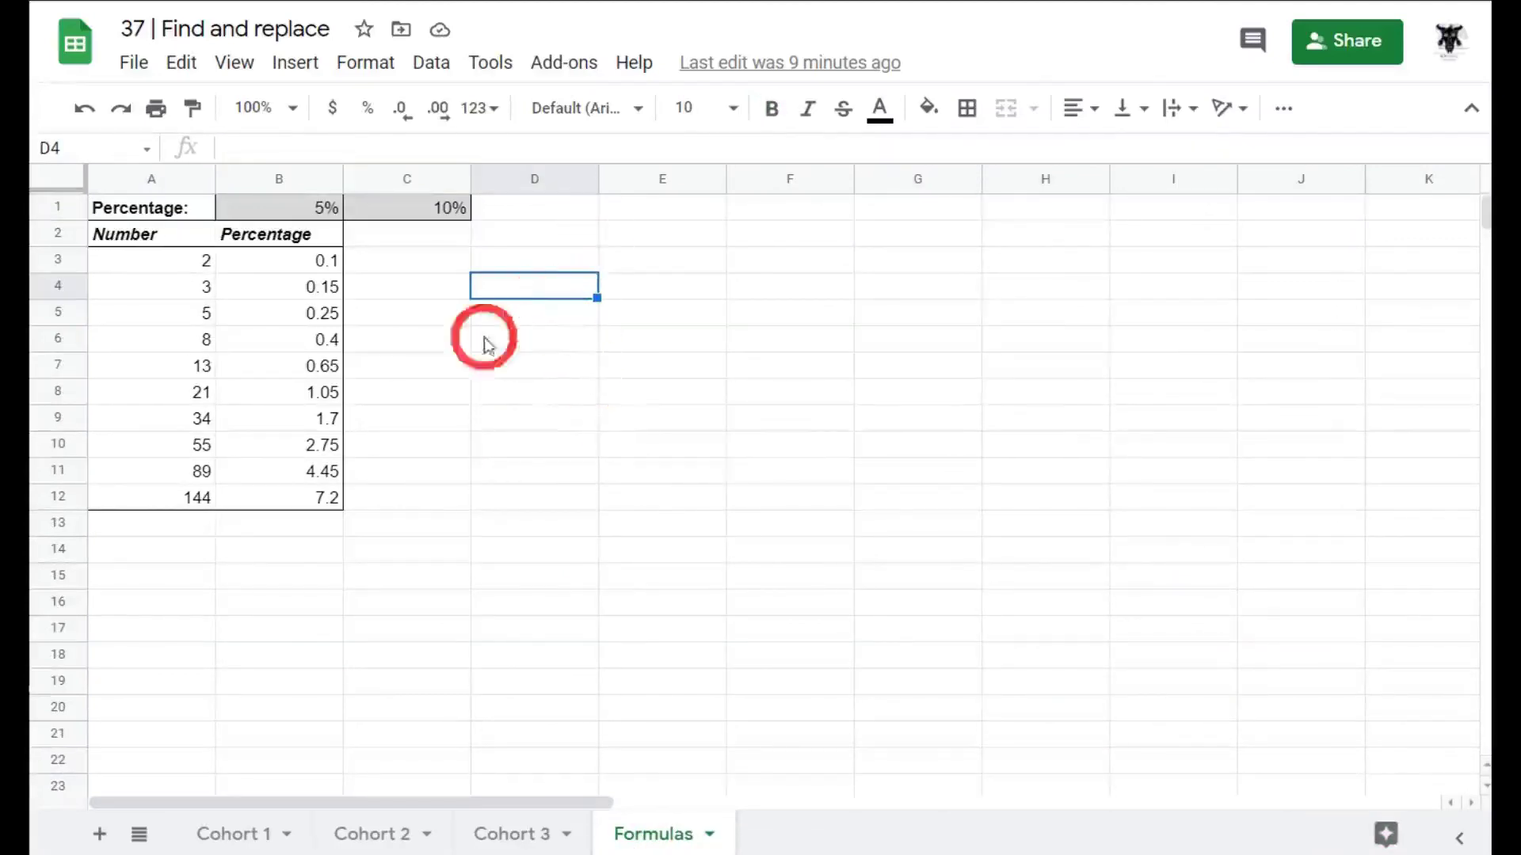
pyautogui.click(188, 267)
pyautogui.click(184, 314)
pyautogui.click(184, 392)
pyautogui.click(312, 259)
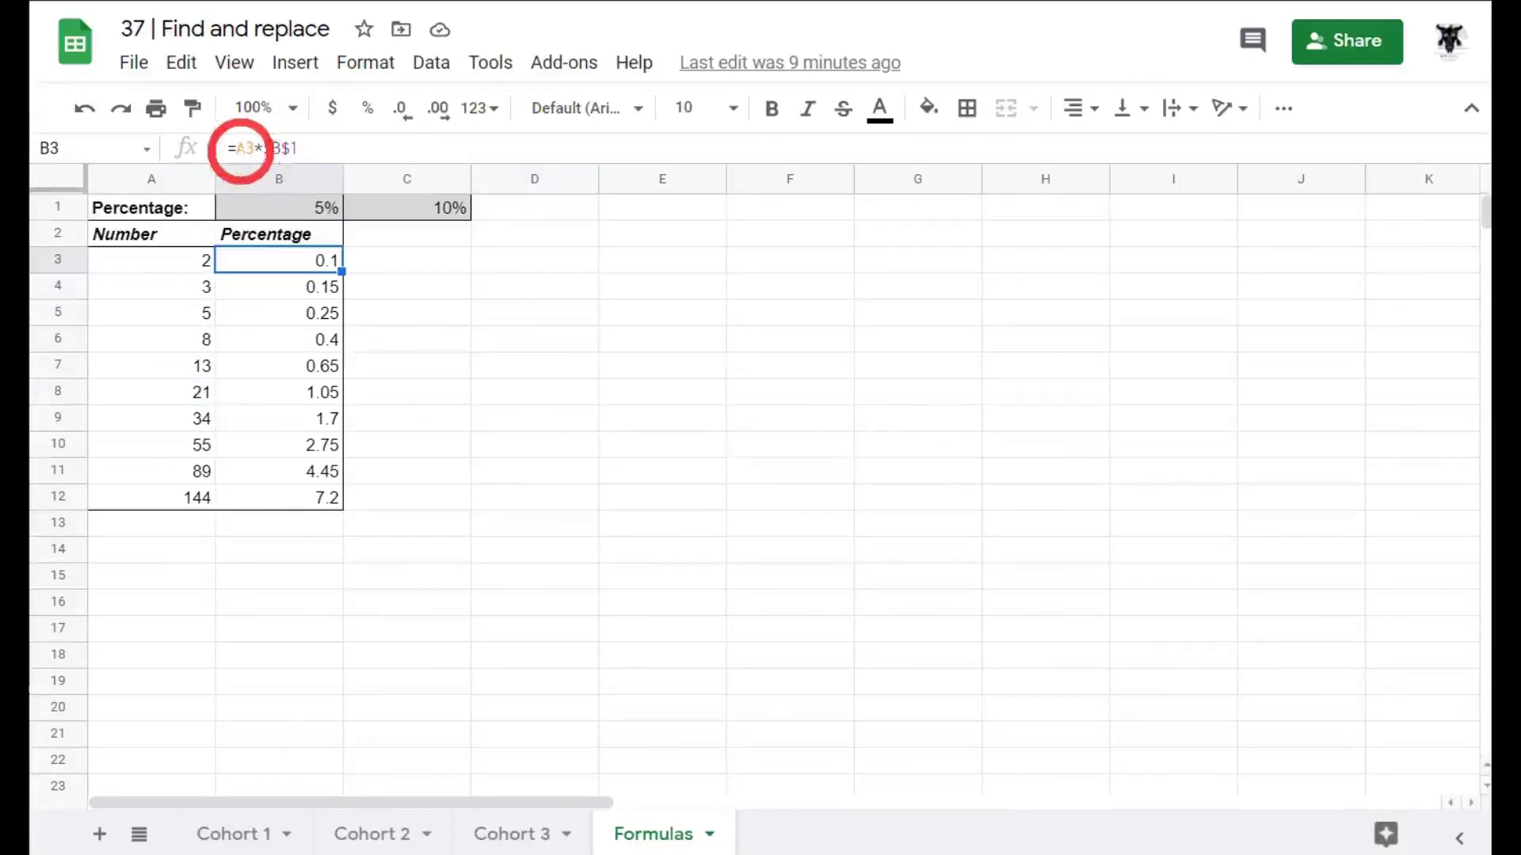
pyautogui.click(159, 266)
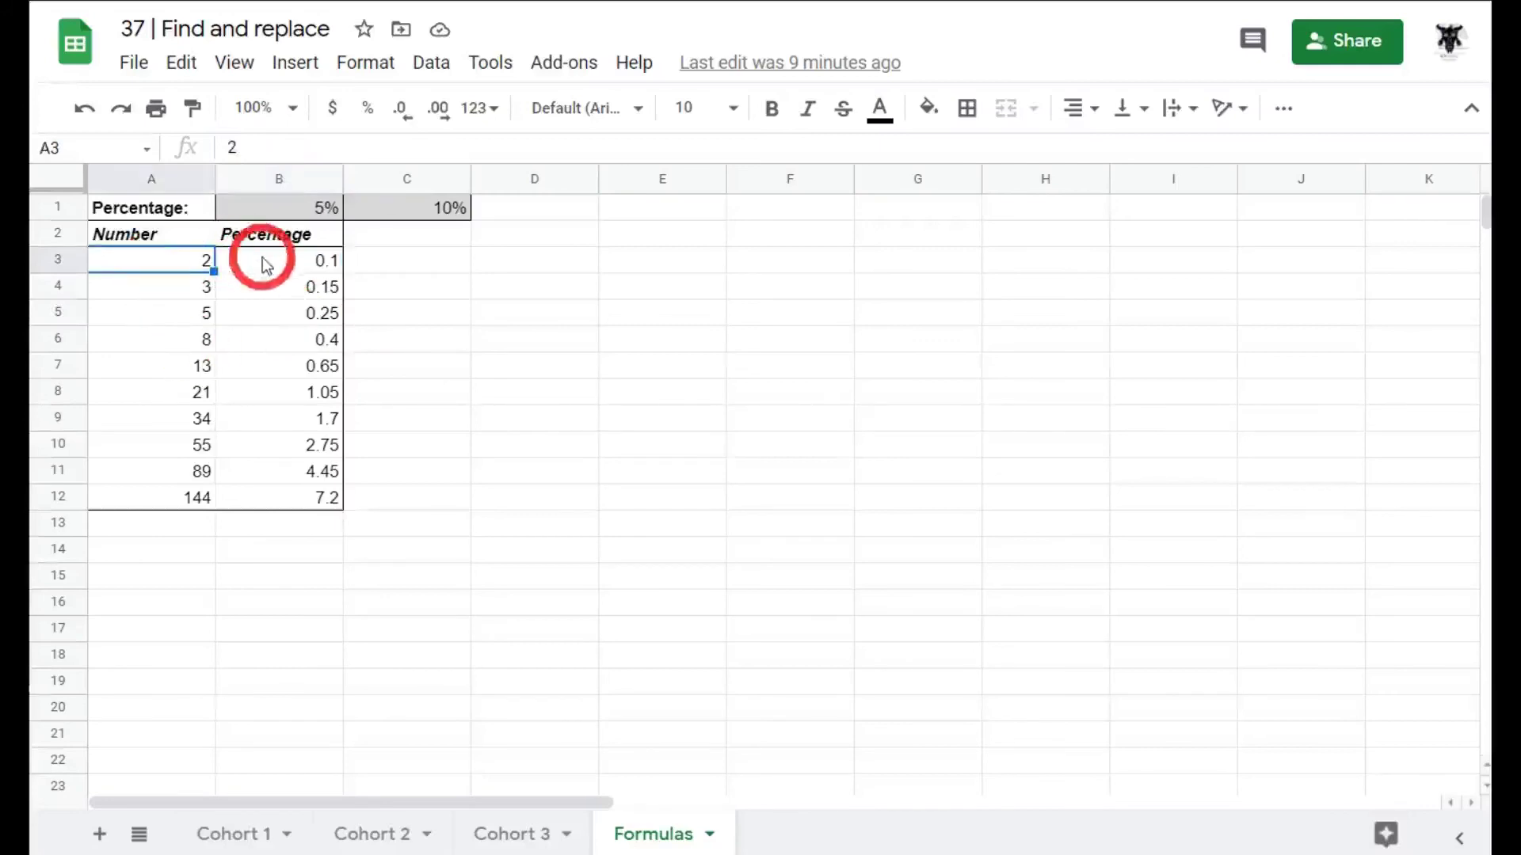
pyautogui.click(315, 263)
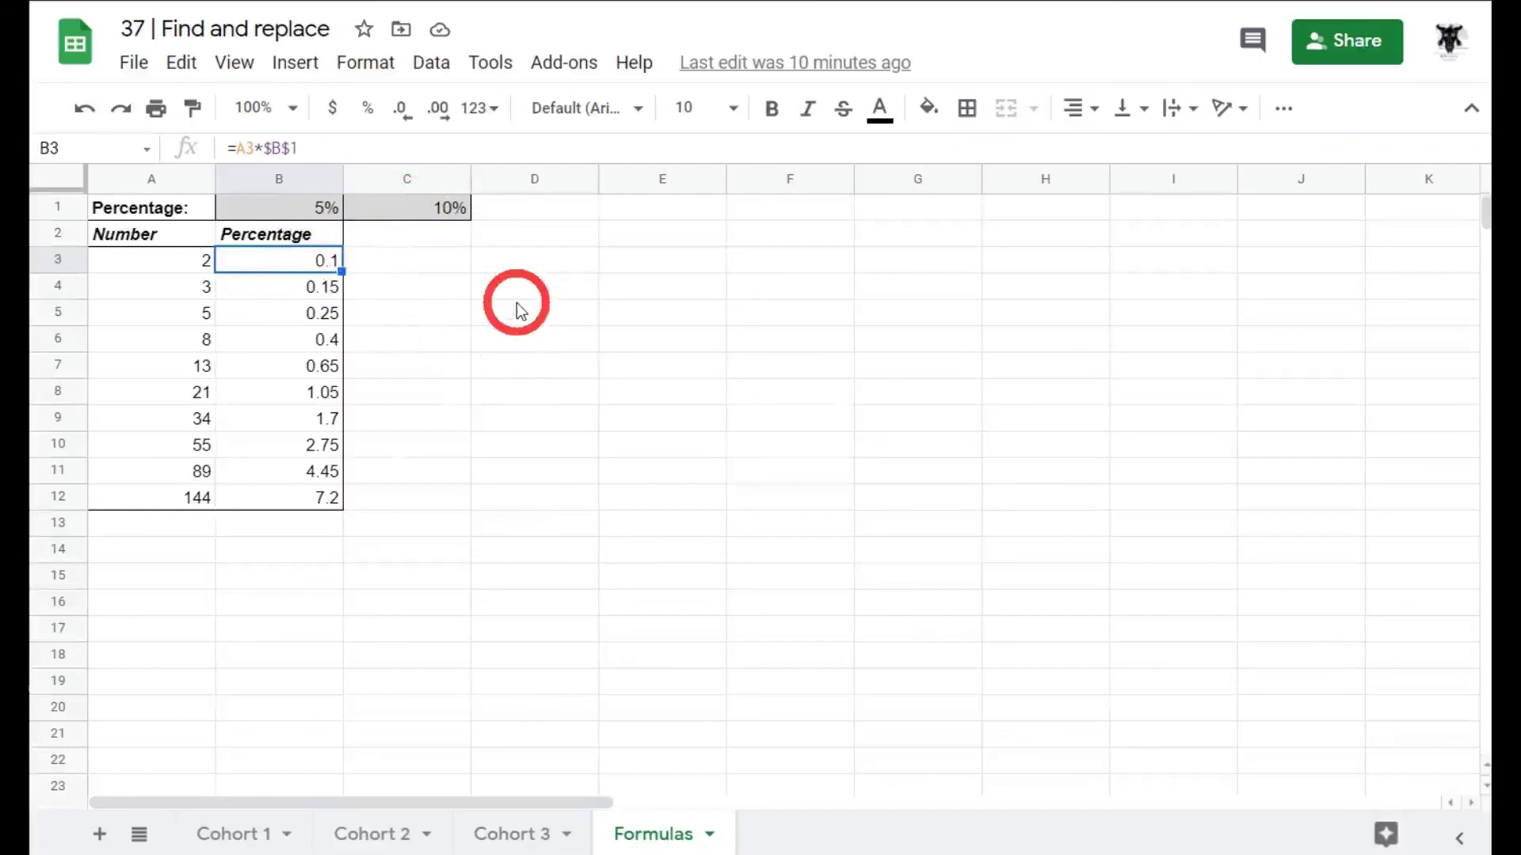
# Set up a new Find and replace search for $B$1 that also searches within formulas.
pyautogui.hotkey('ctrl', 'h')
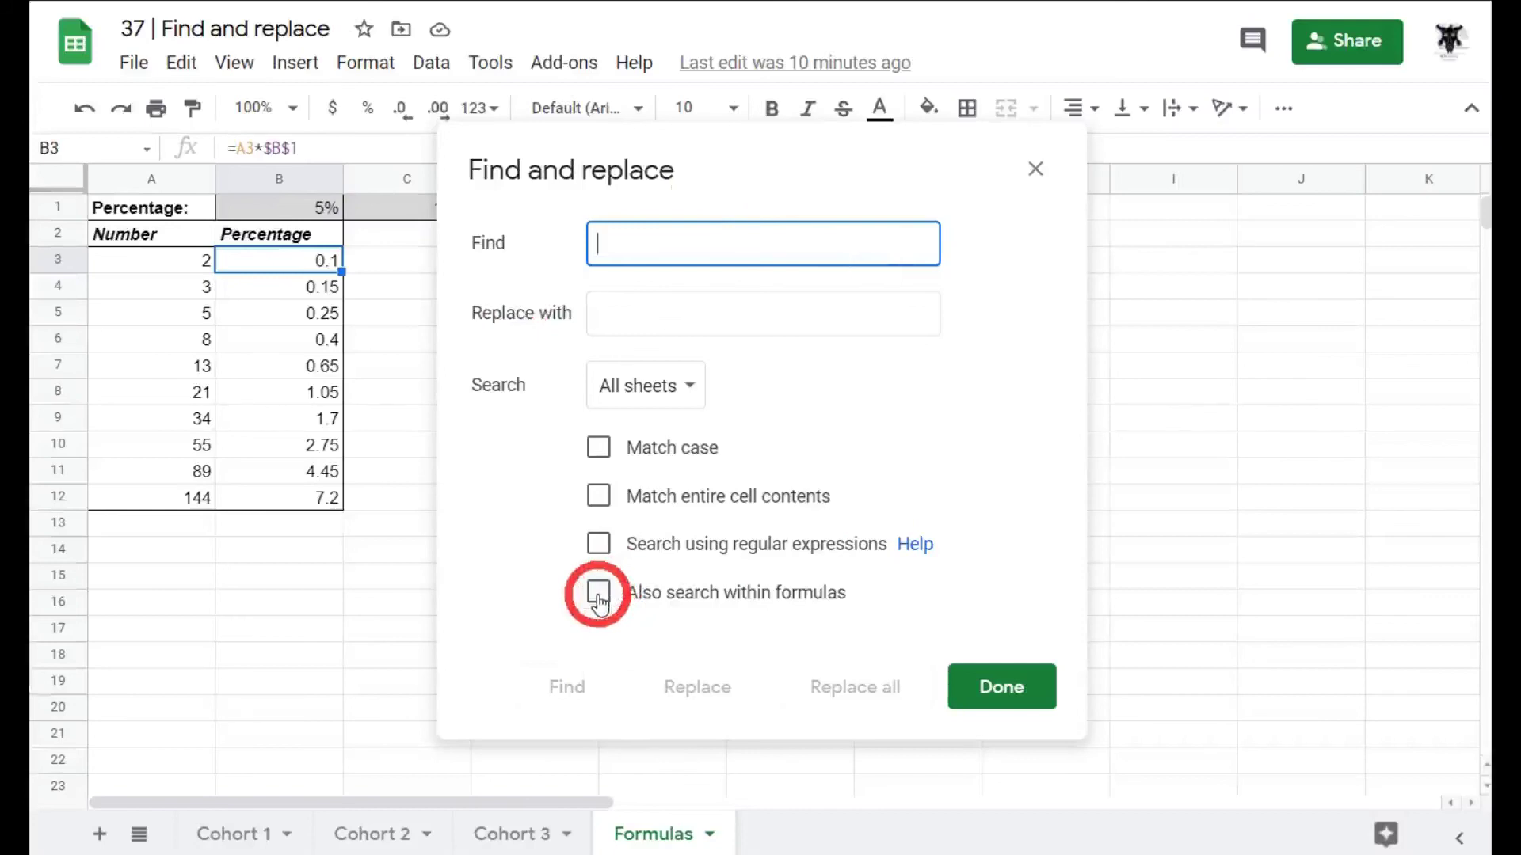
pyautogui.moveTo(740, 143); pyautogui.dragTo(916, 129)
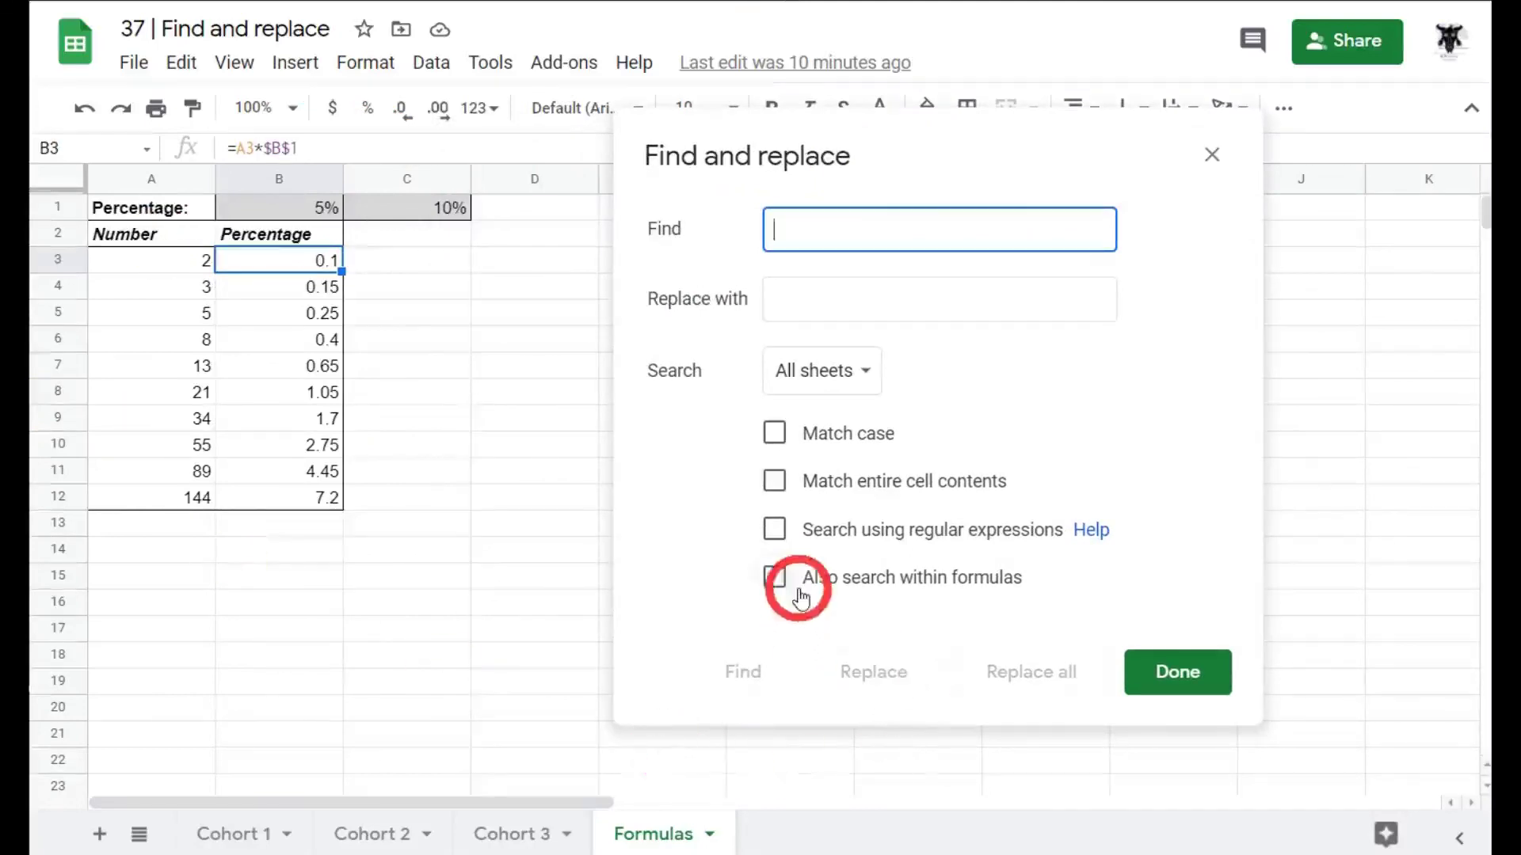
pyautogui.click(776, 579)
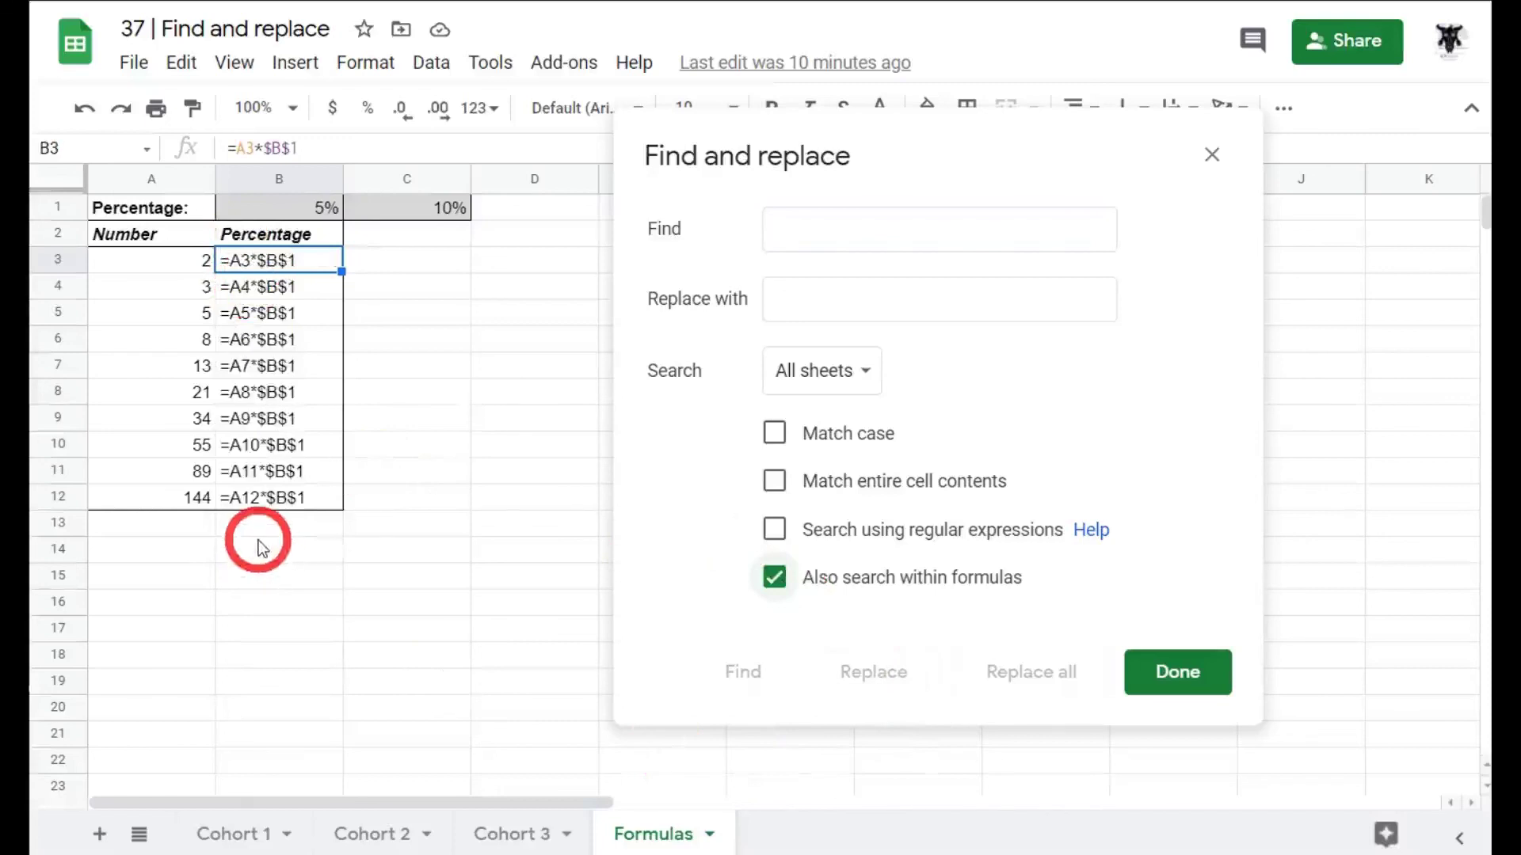
pyautogui.click(814, 230)
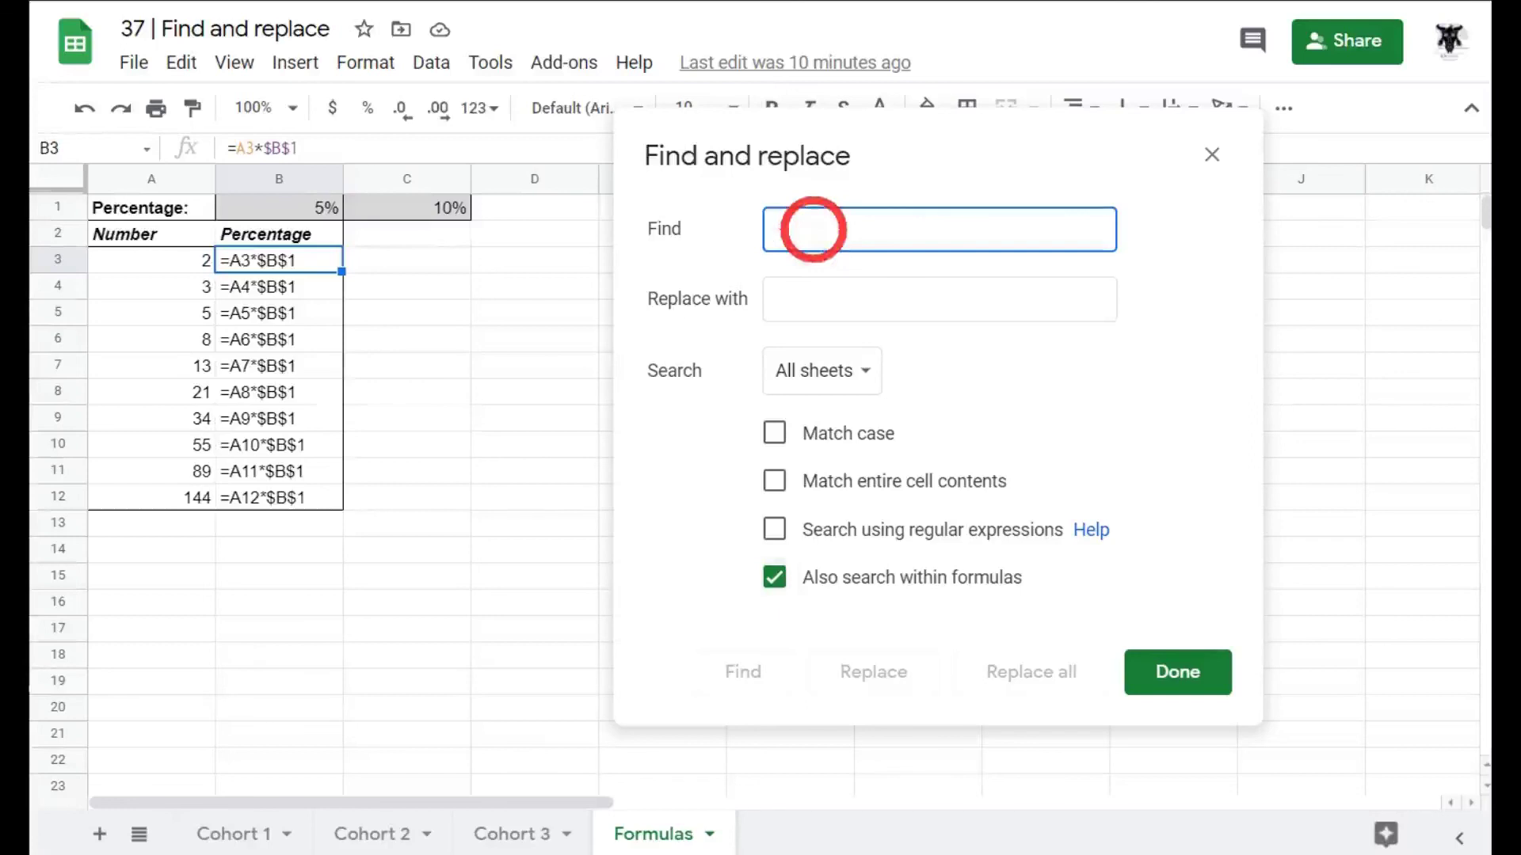
pyautogui.write('$B$1')
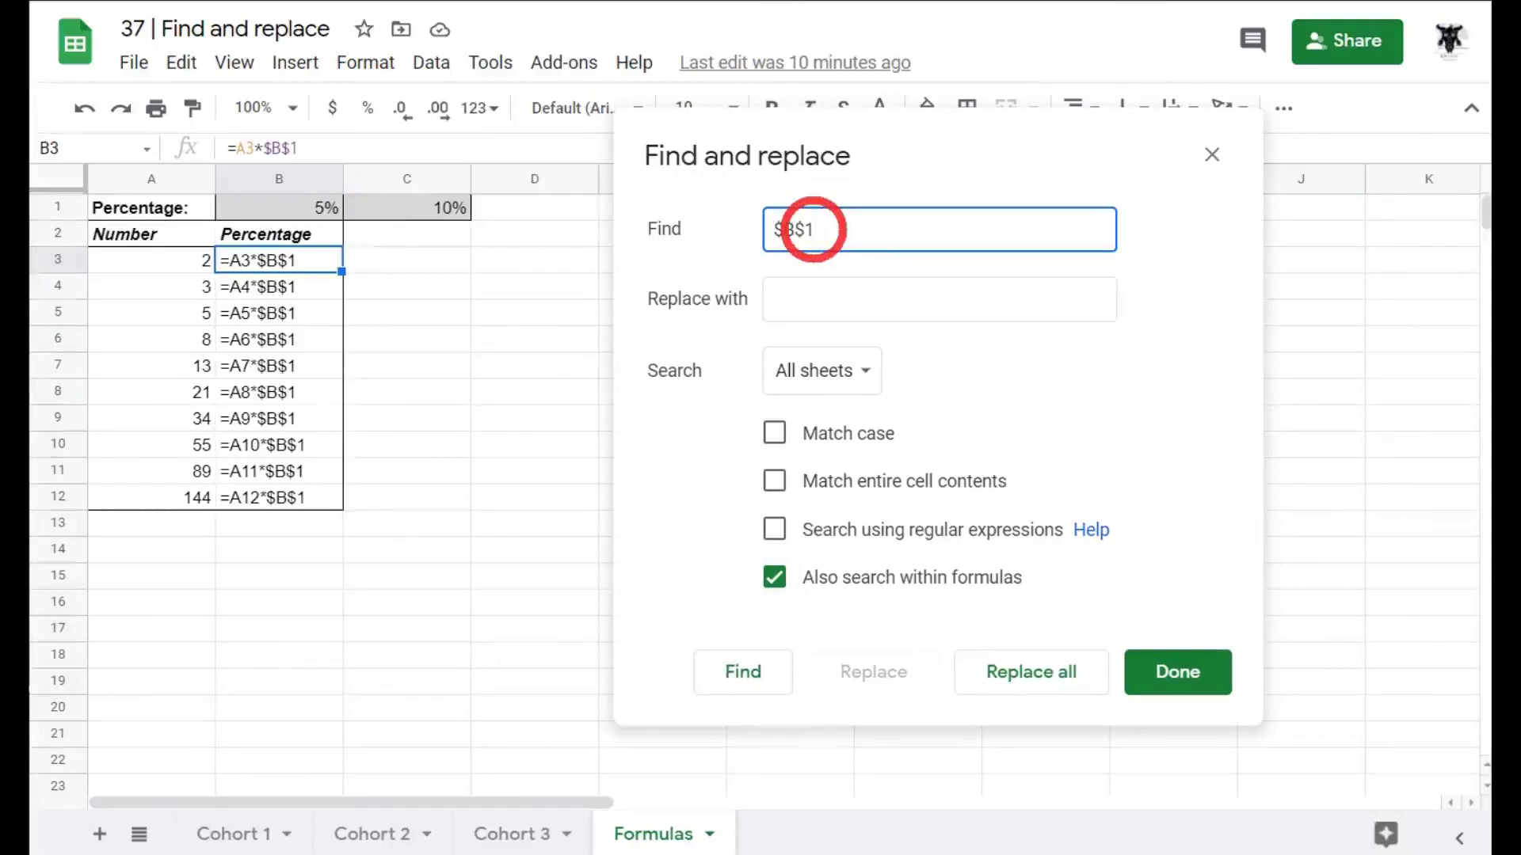
# Set the replacement text to $C$1 and limit the search to this sheet.
pyautogui.click(878, 299)
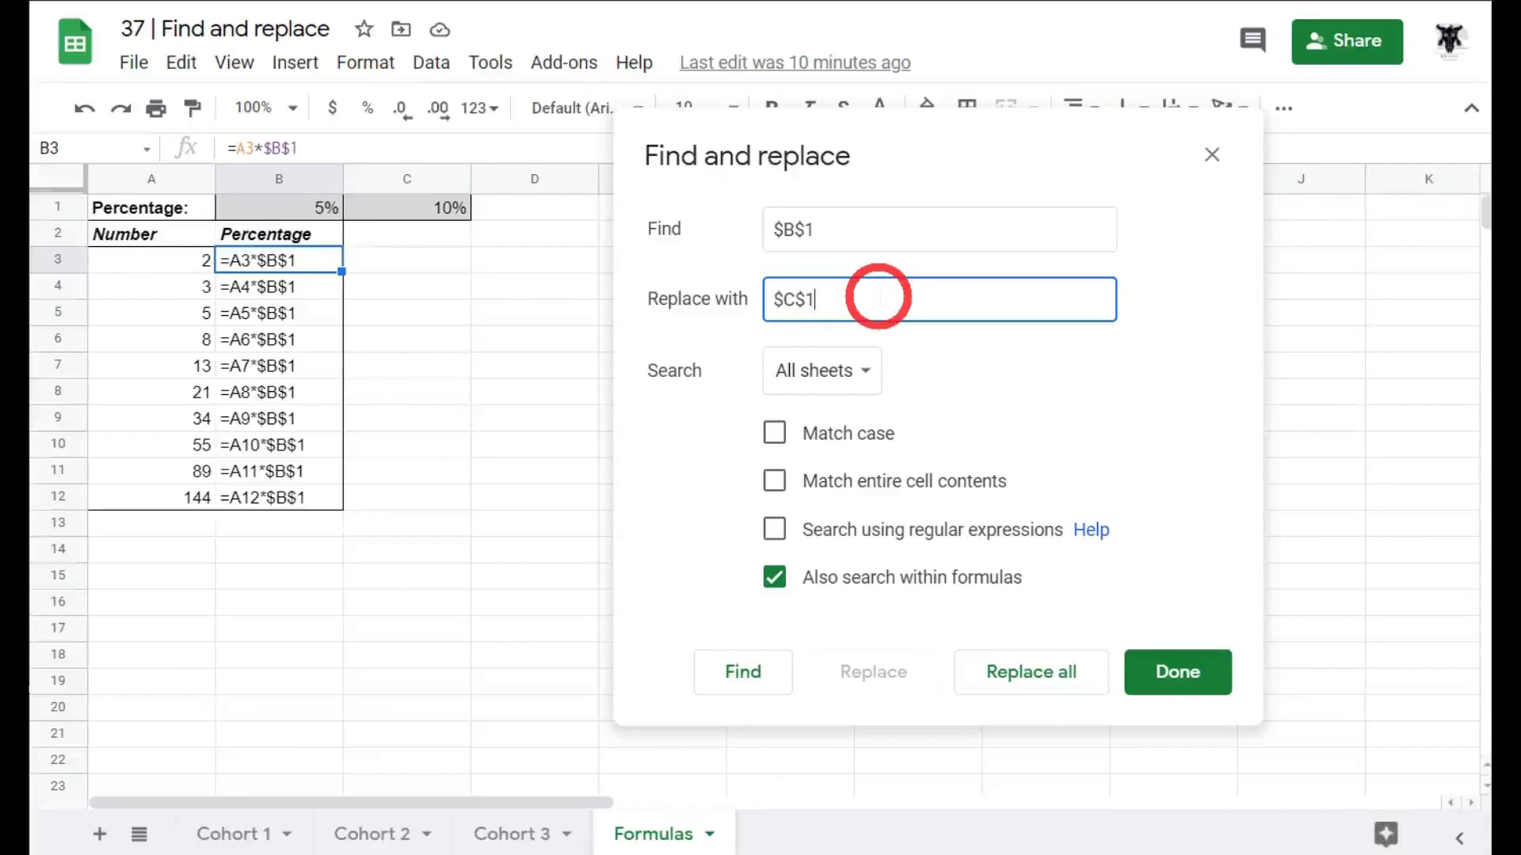
pyautogui.hotkey('shift', 'Tab')
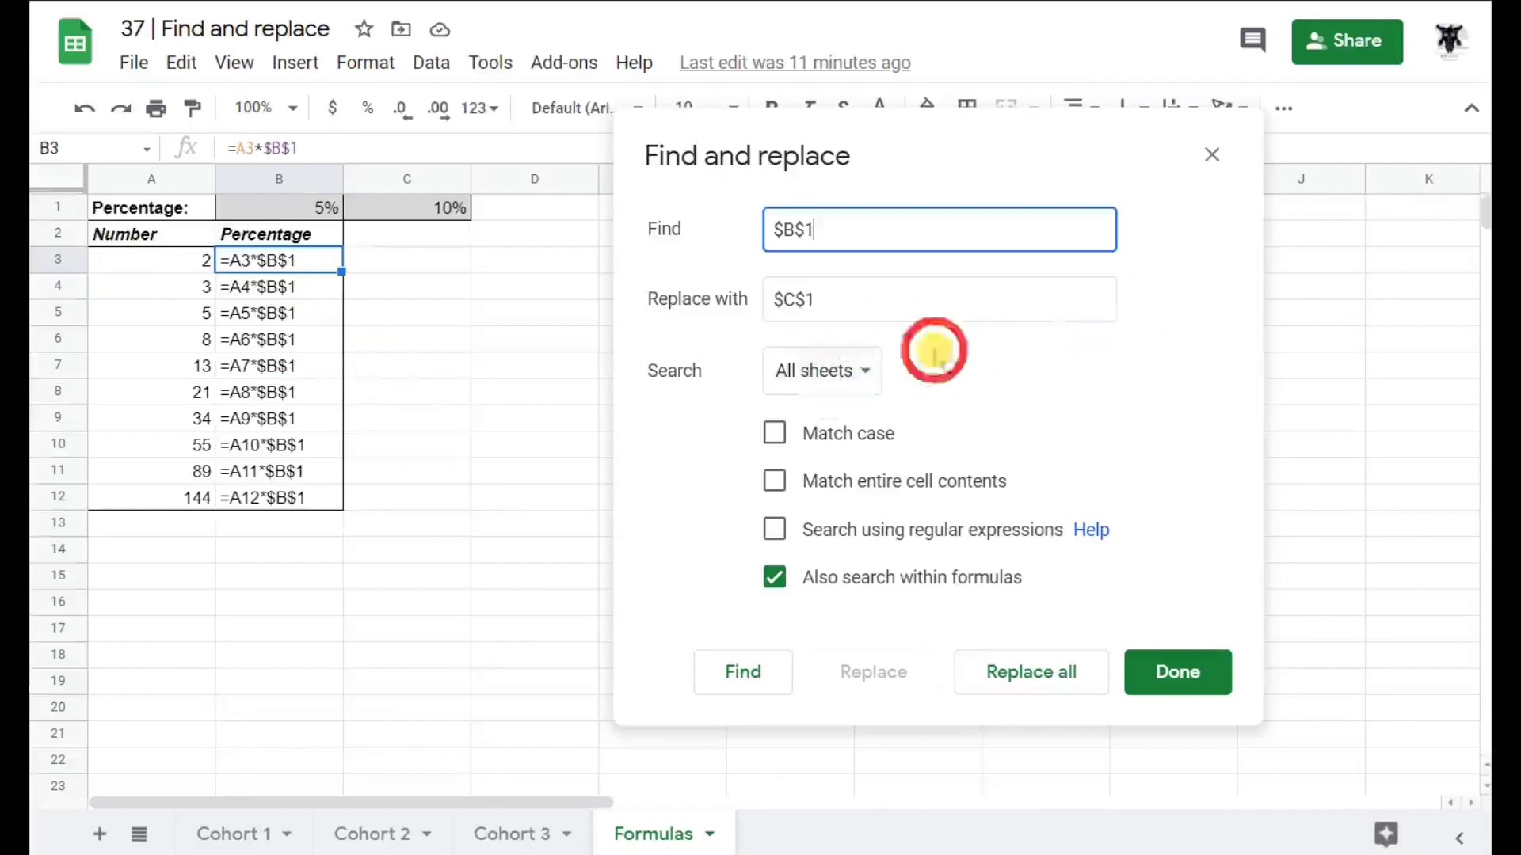
pyautogui.click(874, 369)
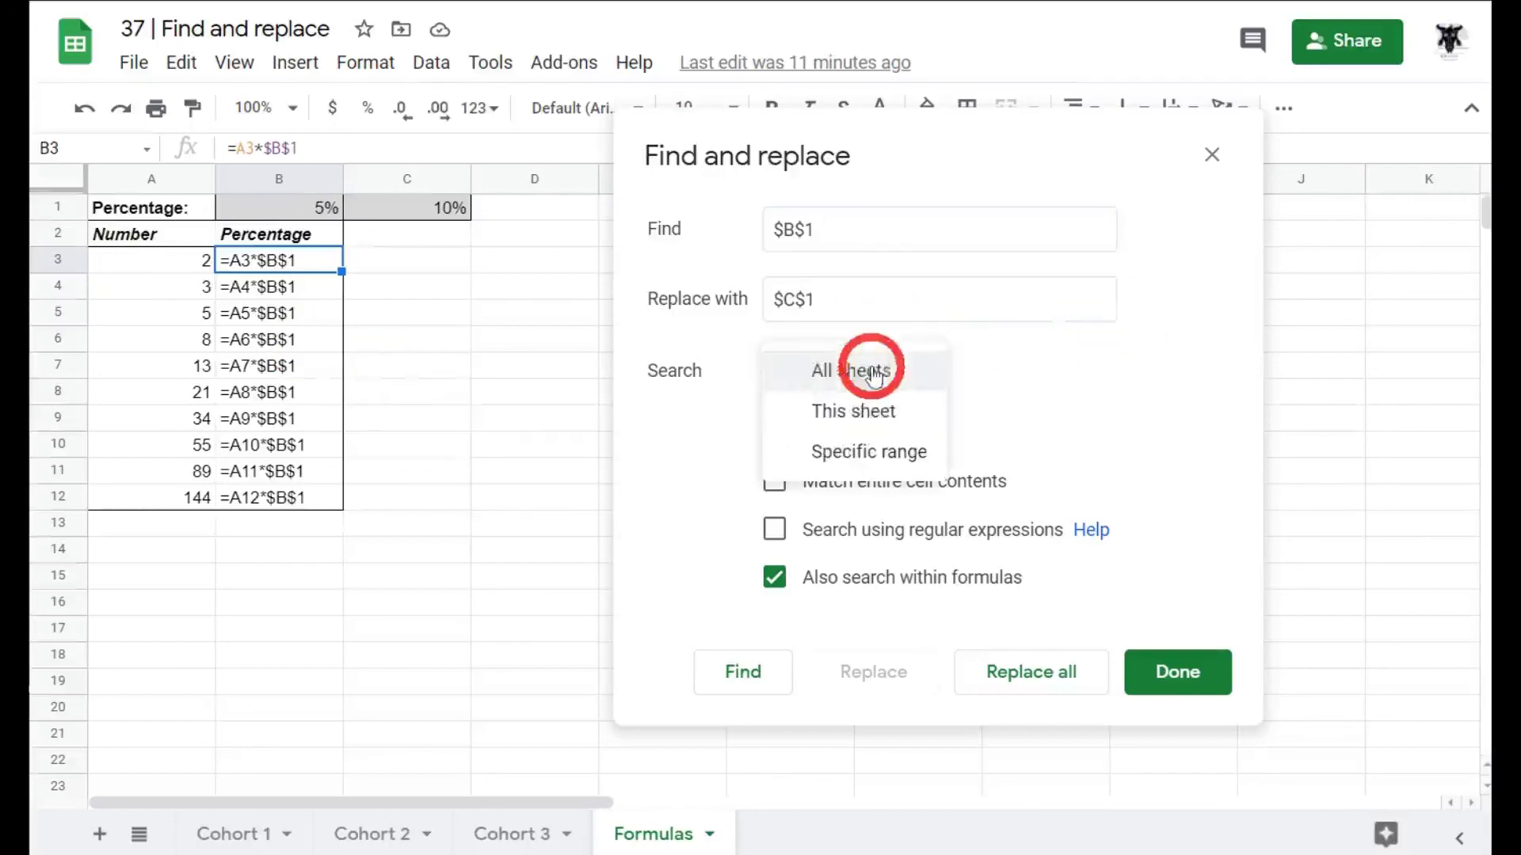
pyautogui.click(888, 410)
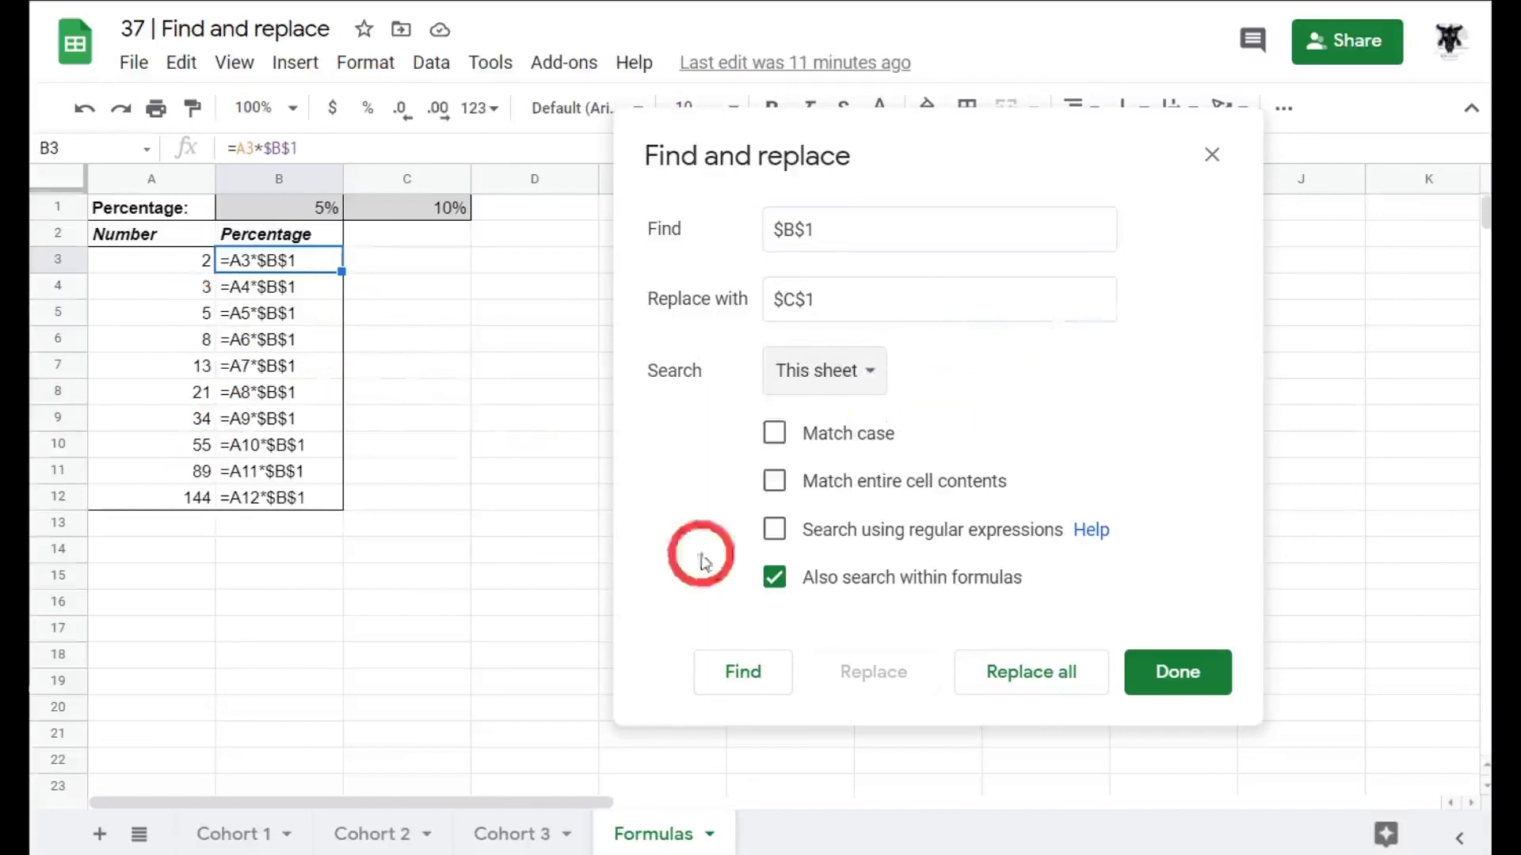
# Replace every $B$1 reference in the sheet's formulas with $C$1 and close the Find and replace dialog.
pyautogui.click(1047, 681)
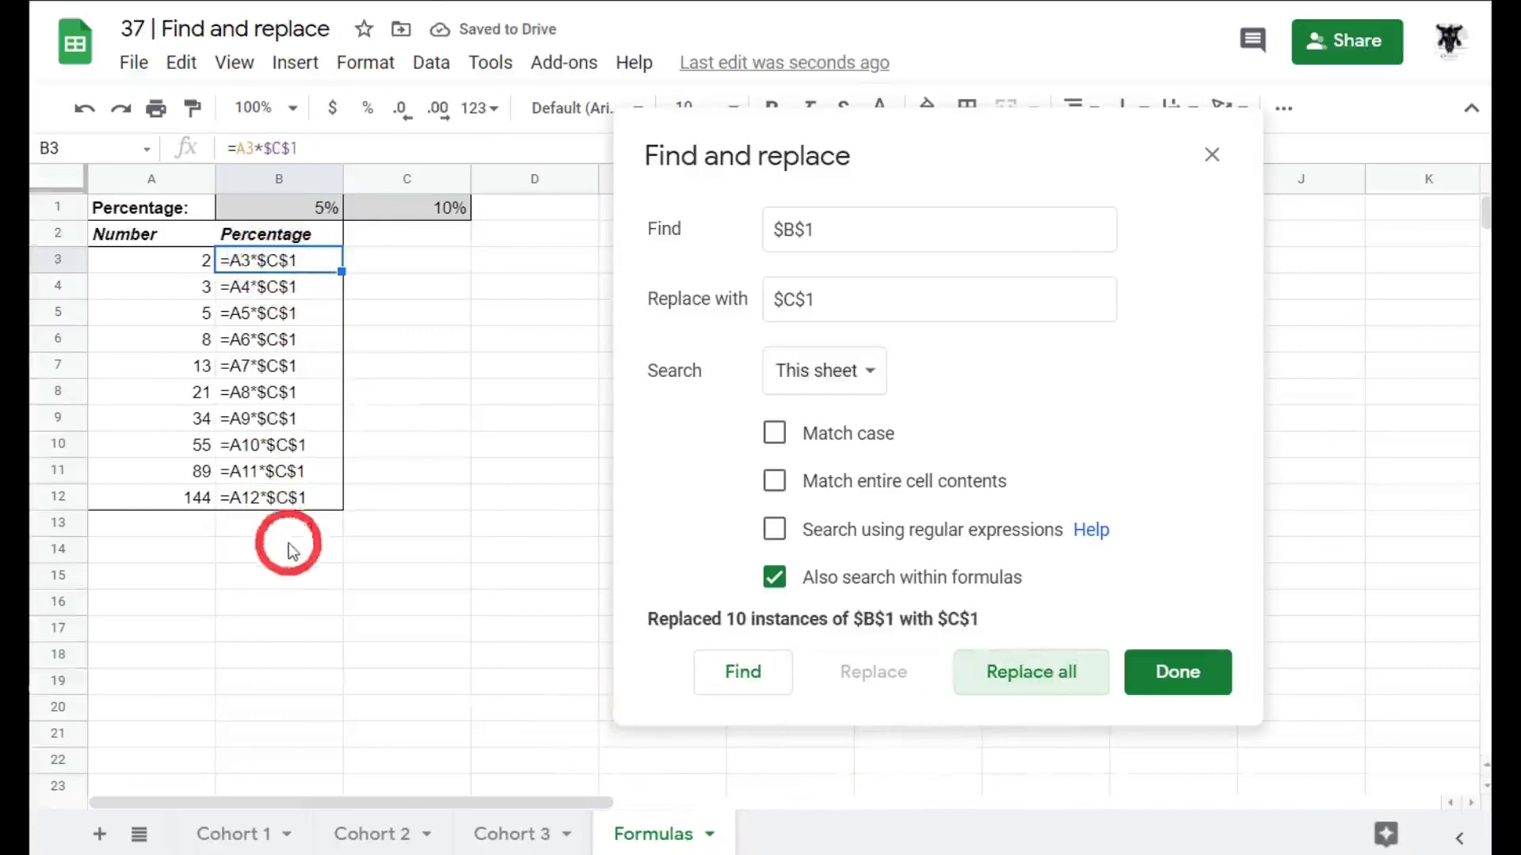
pyautogui.click(1160, 675)
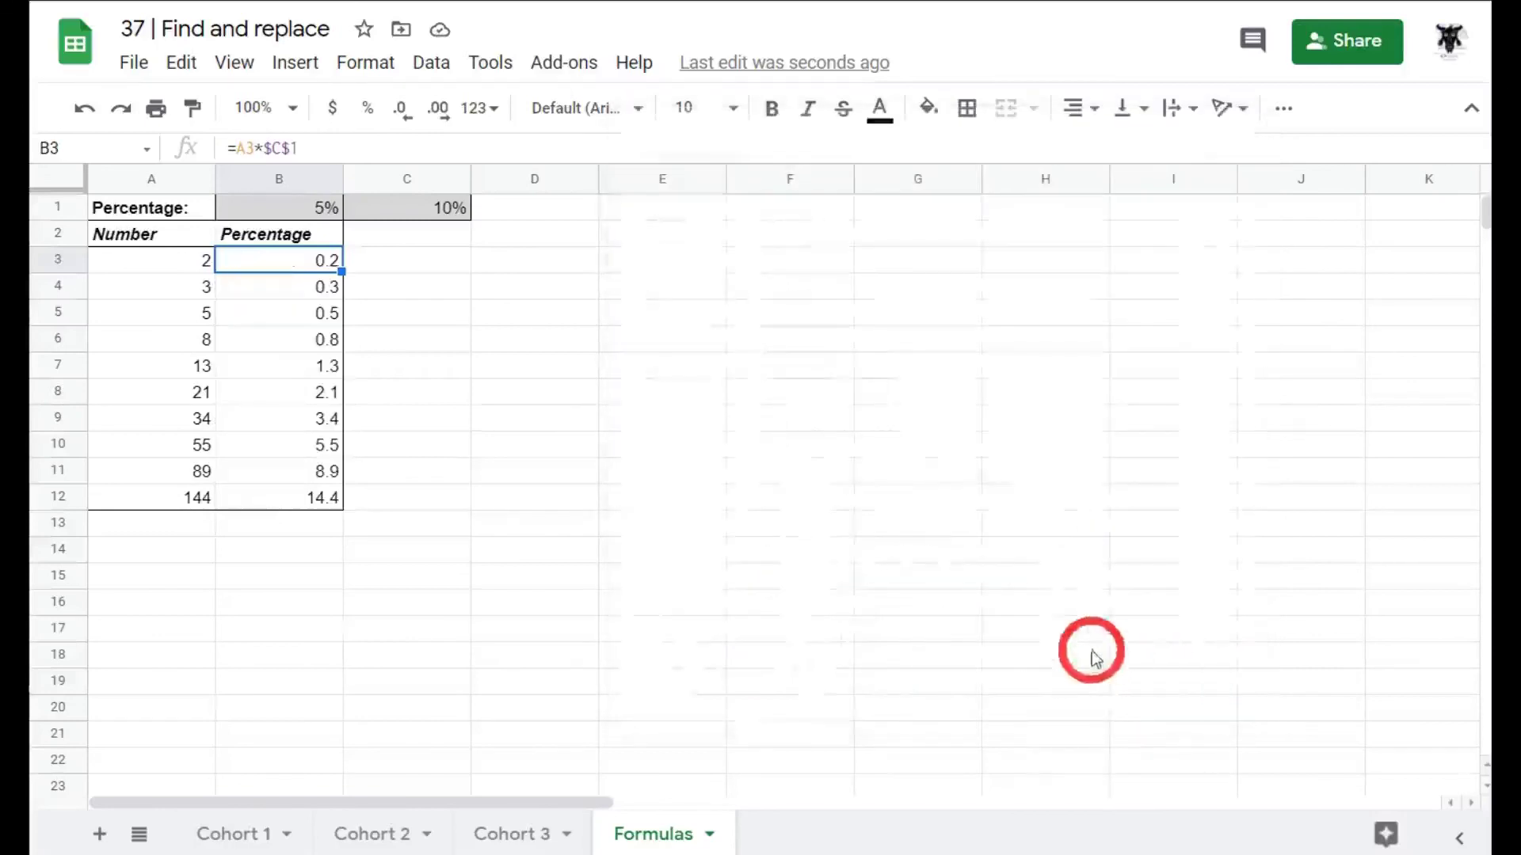
pyautogui.click(693, 364)
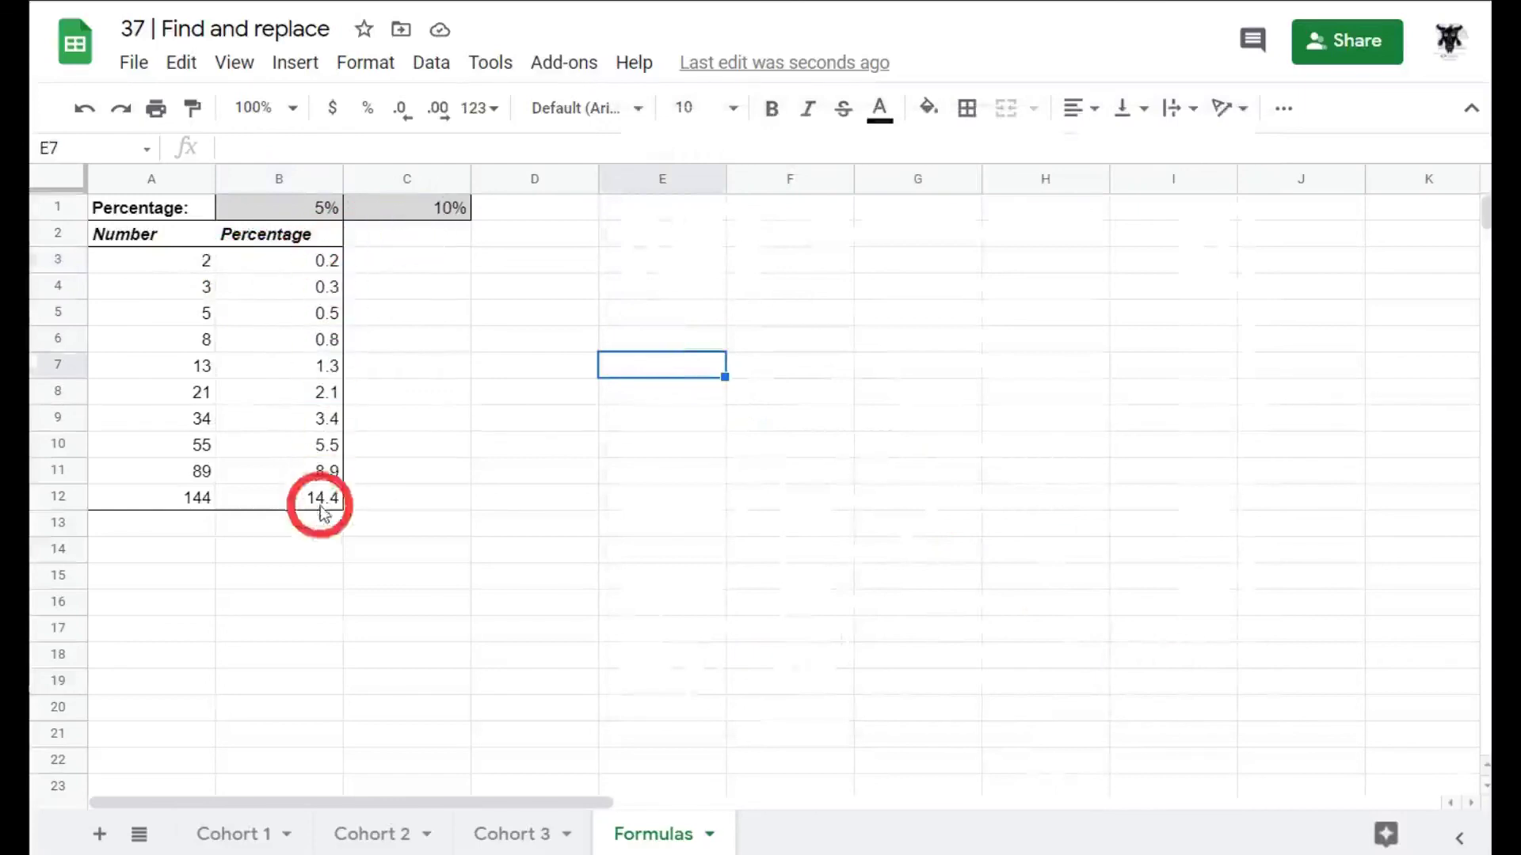
pyautogui.click(486, 497)
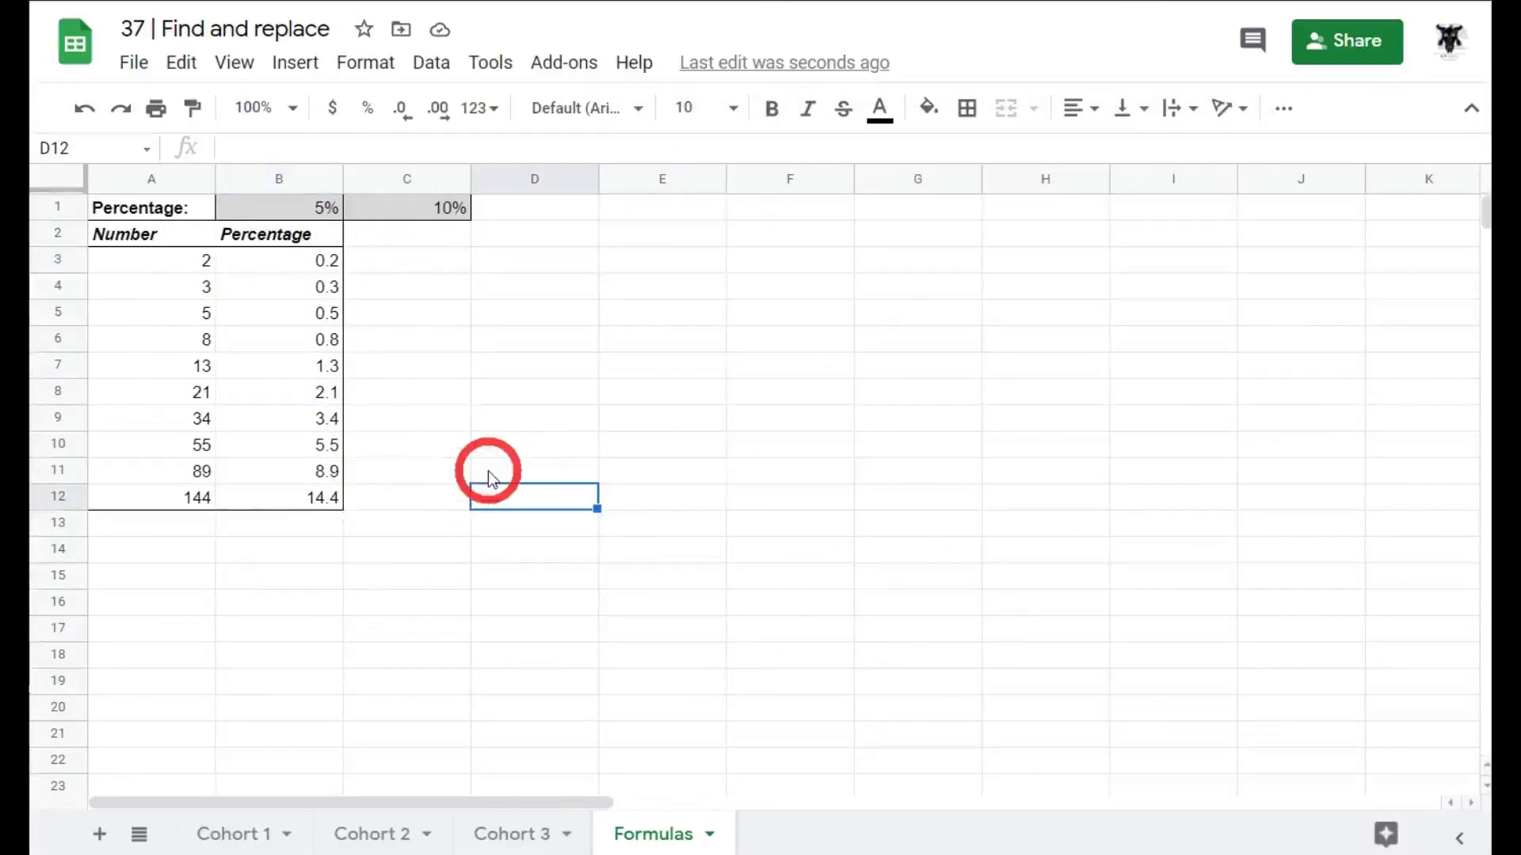